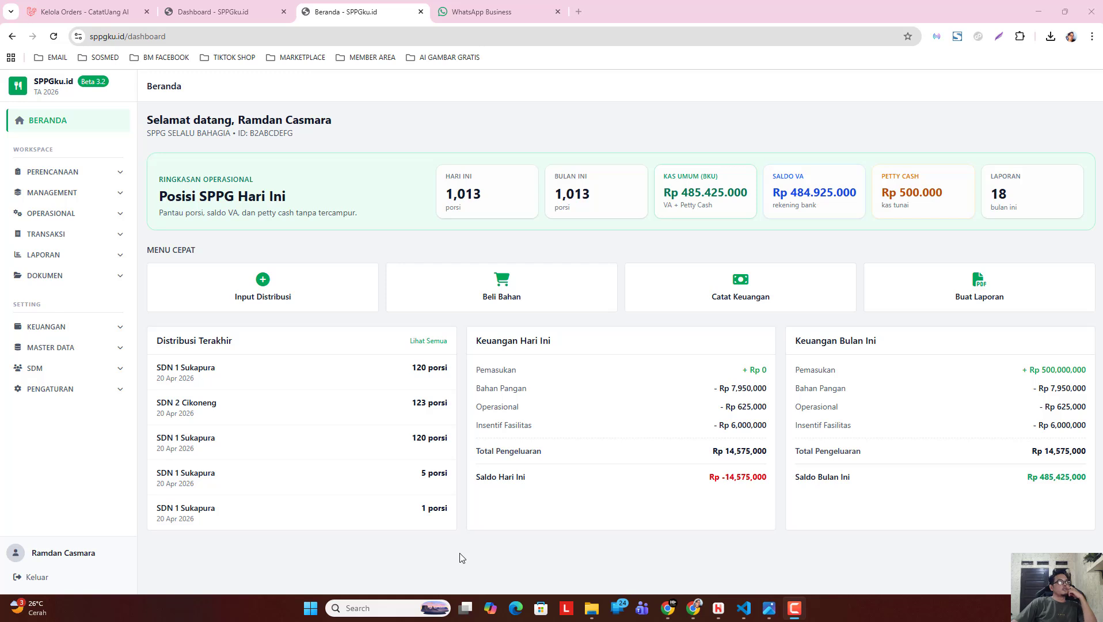
- Review the Anggaran Bahan Makanan (ABM) page, followed by the Rencana Anggaran Belanja (RAB) list
click(93, 172)
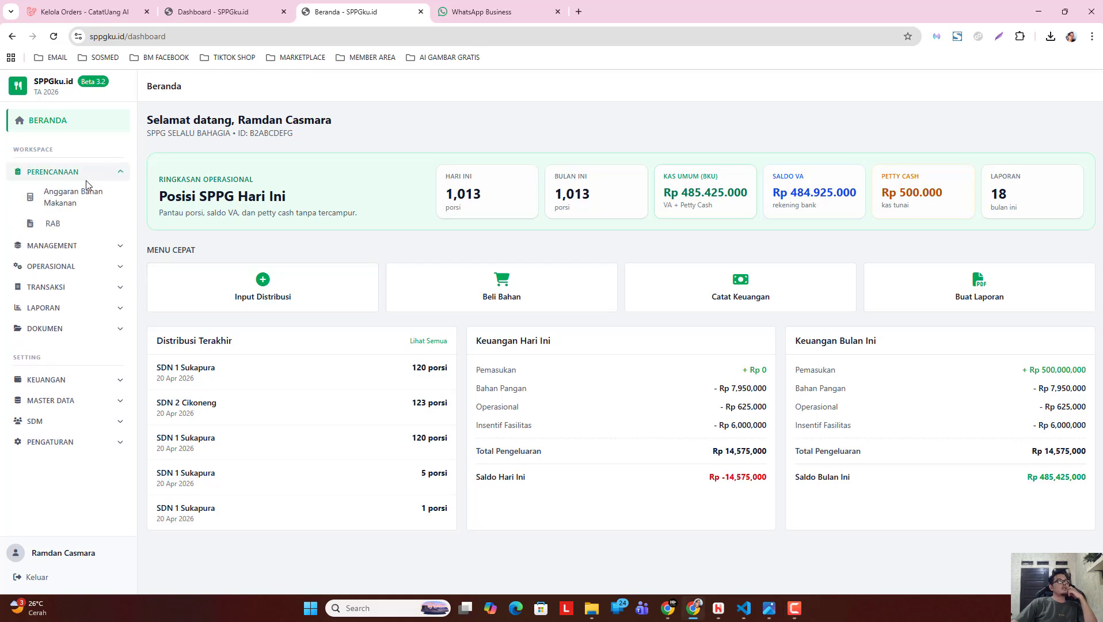
click(80, 200)
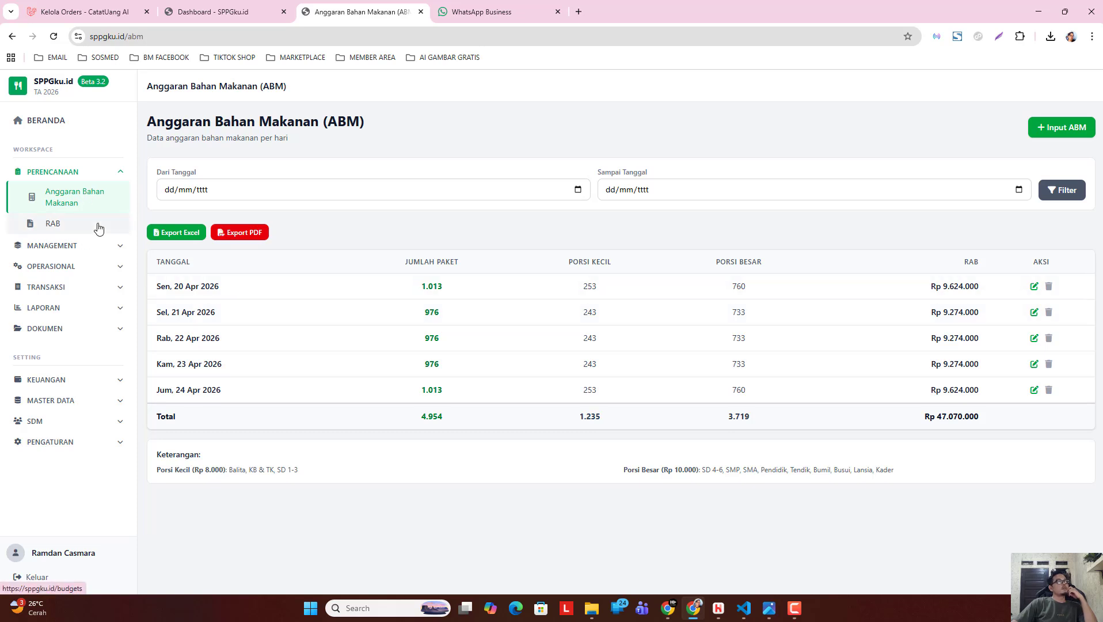
click(78, 229)
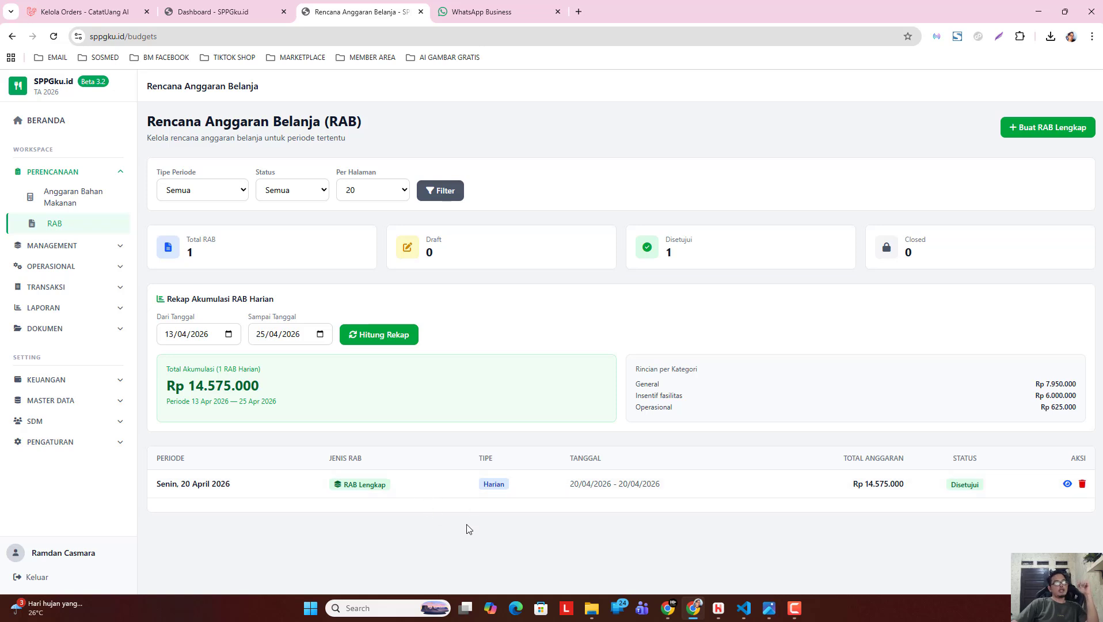
- Start a new complete RAB (RAB Lengkap) and set its date to 21/04/2026
click(1029, 128)
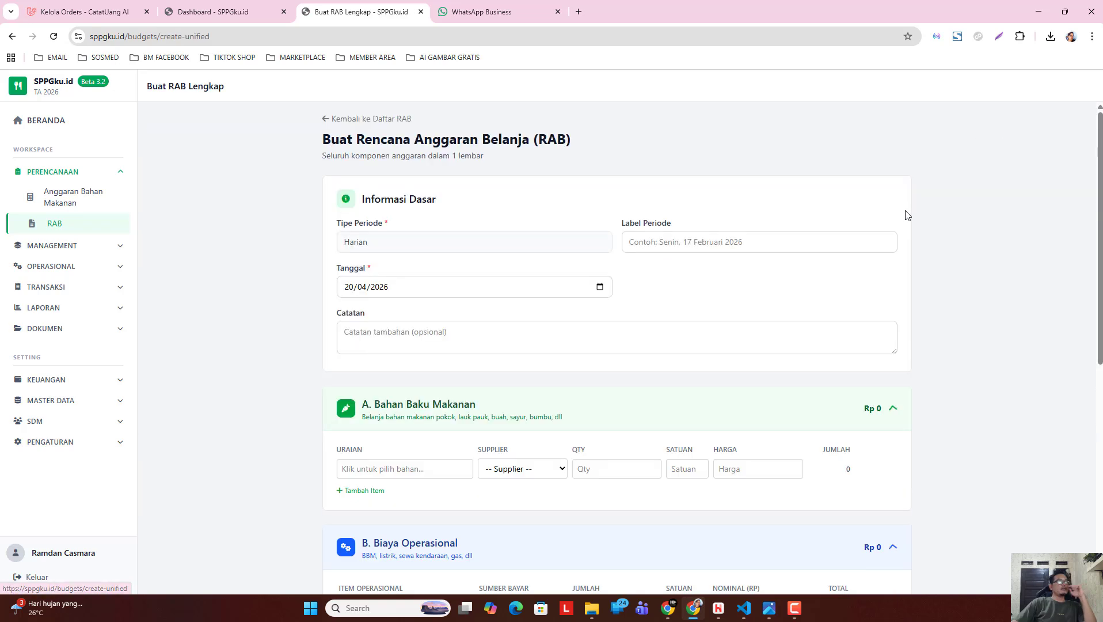
click(599, 287)
click(382, 397)
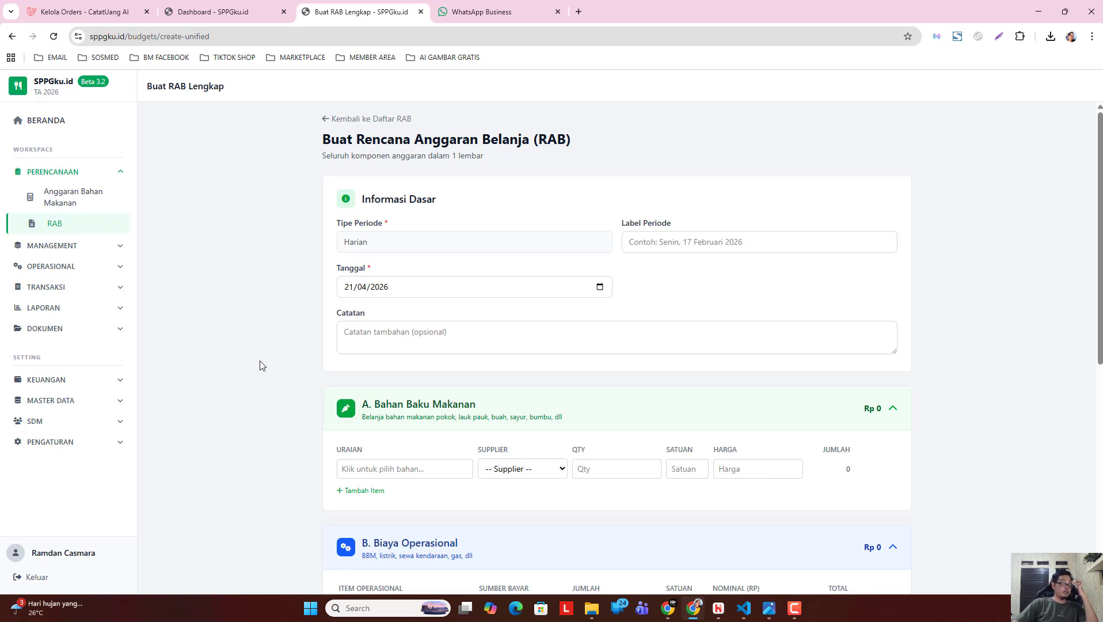
- In section A, Bahan Baku Makanan, choose Beras putih (medium) as the first ingredient with Toko Abadi Jaya as supplier
scroll(259, 365, down, 4)
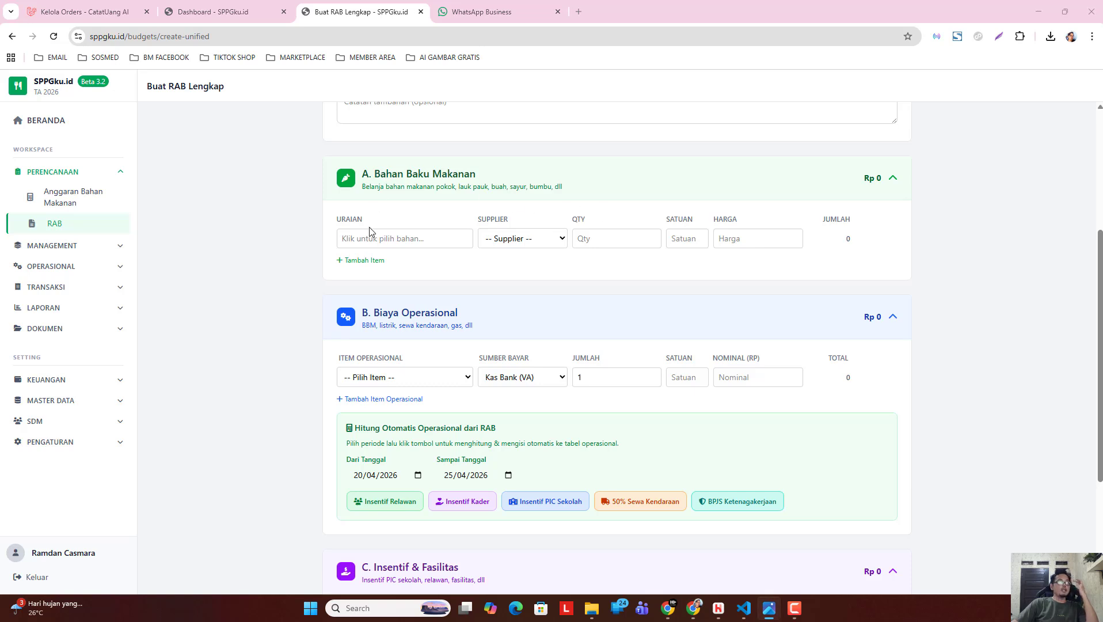
click(423, 240)
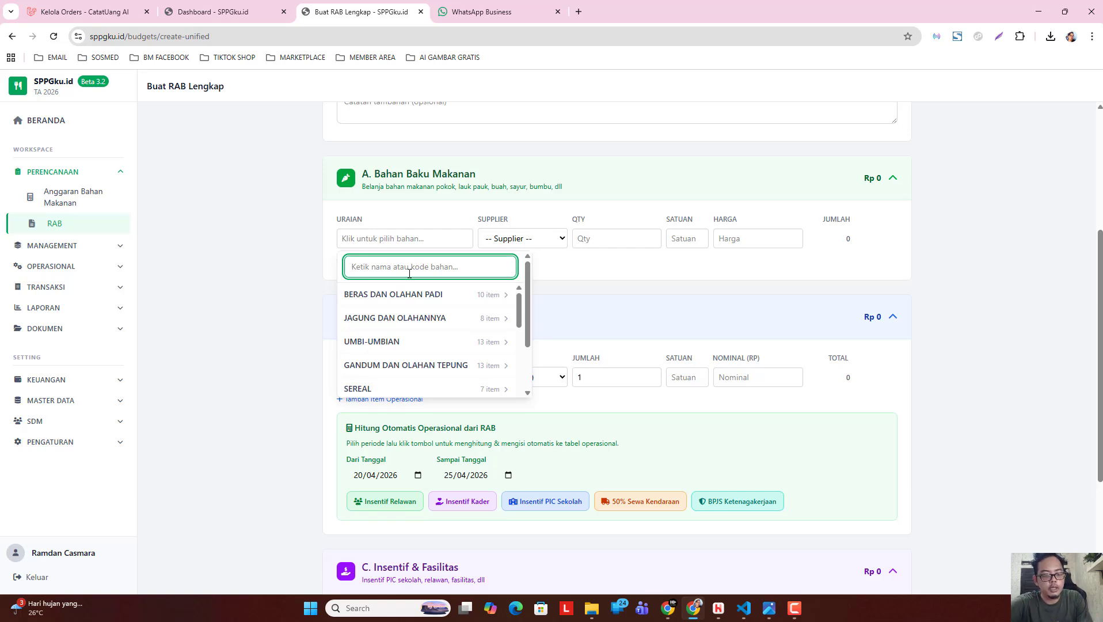
text(Beras)
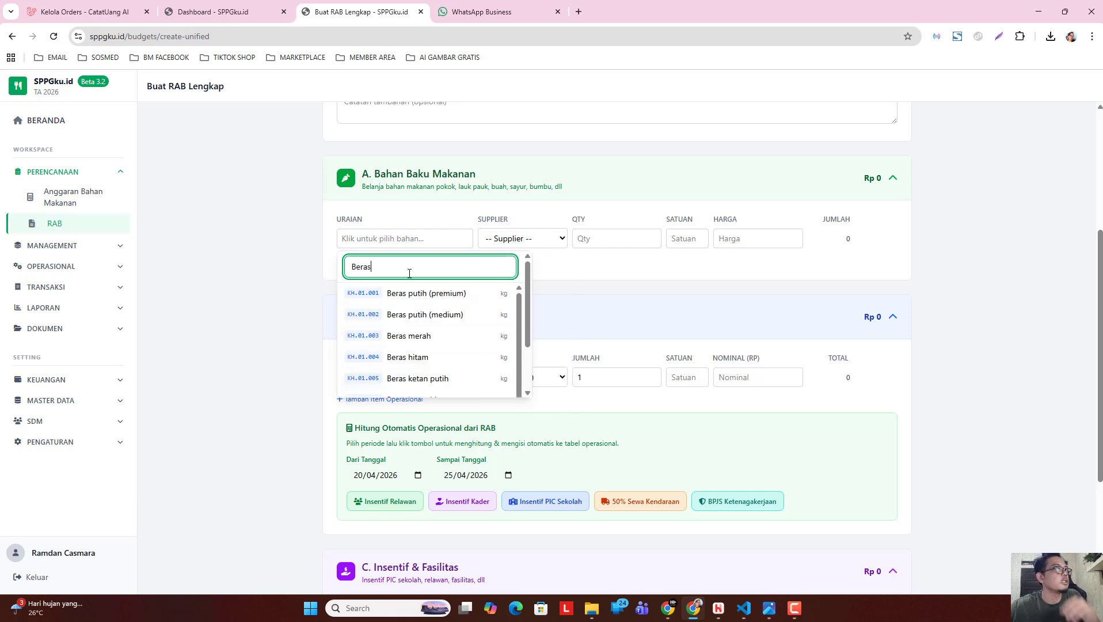
click(429, 315)
click(532, 242)
click(530, 274)
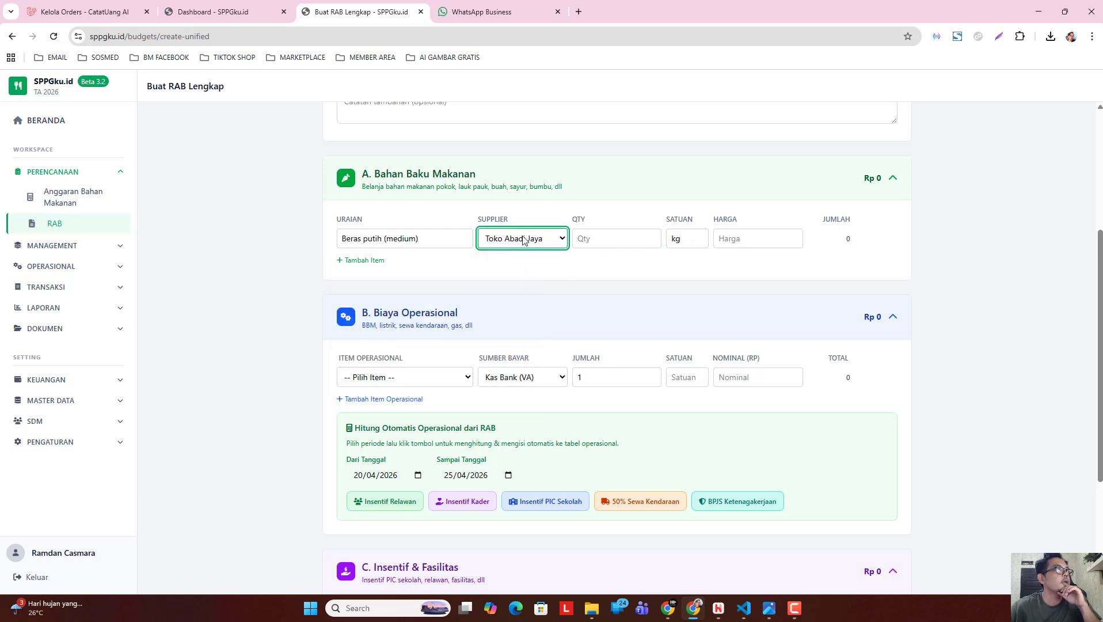
click(97, 423)
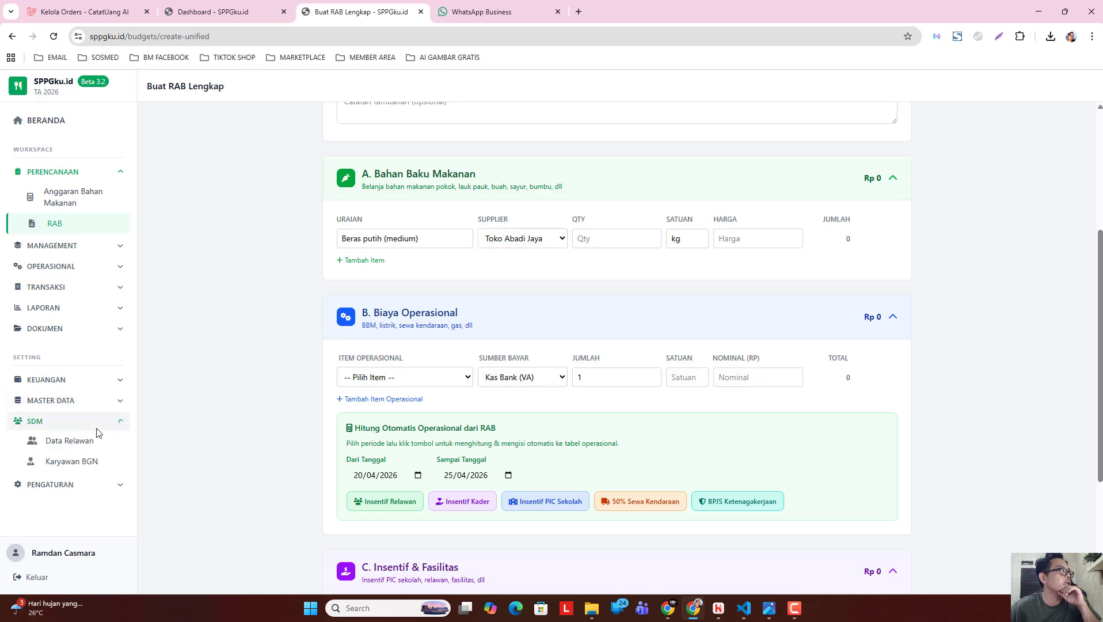
click(73, 423)
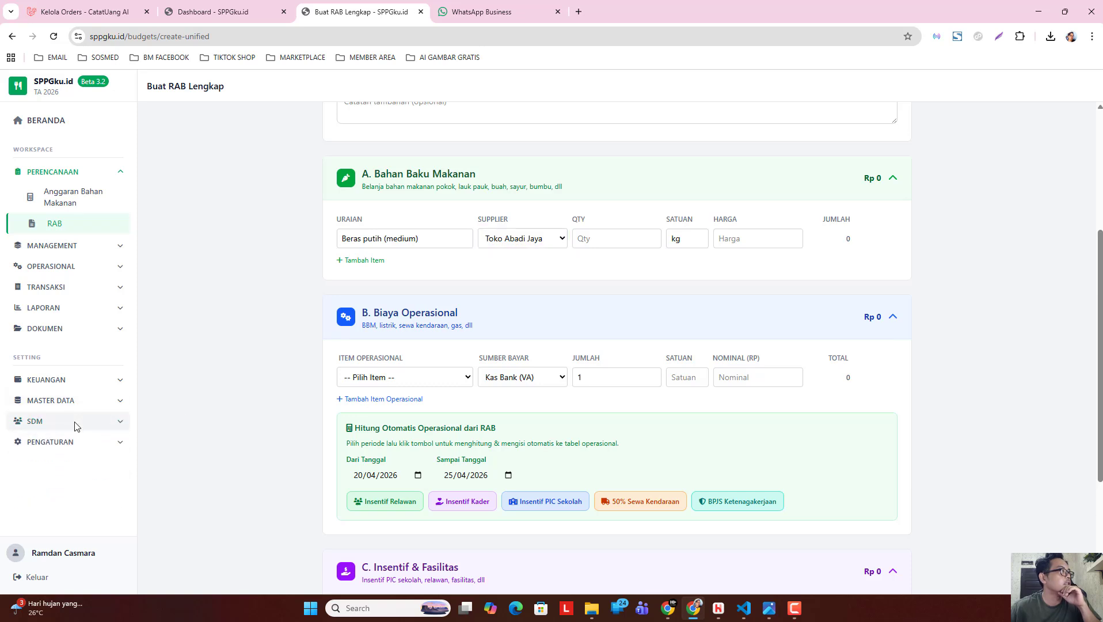
click(73, 424)
click(74, 423)
click(89, 401)
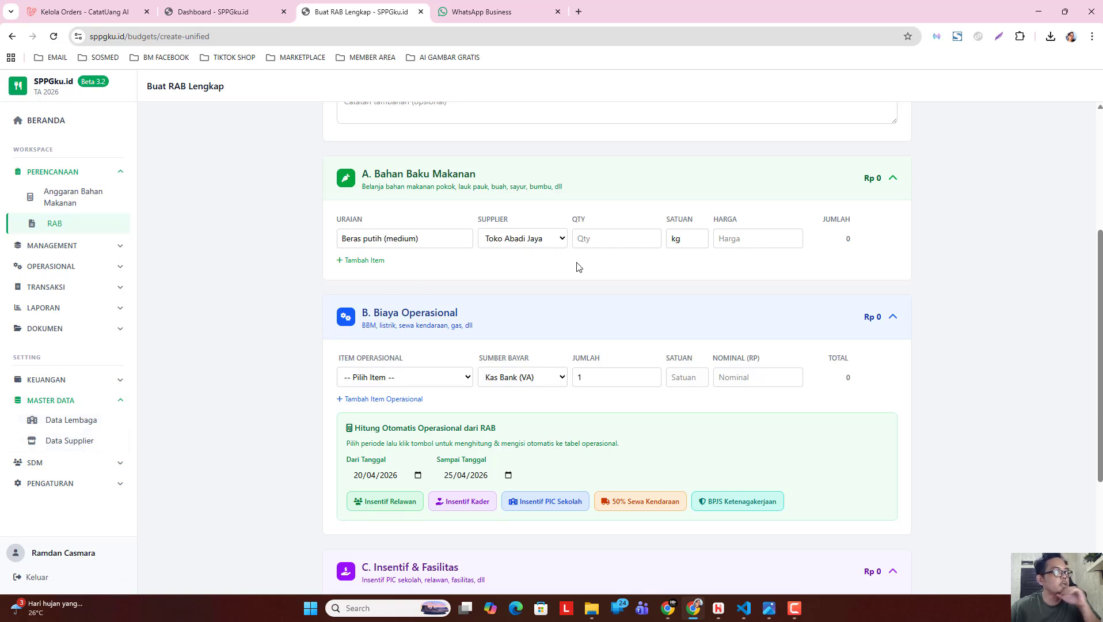
- Set the quantity of Beras putih (medium) to 100 and its price to 15.000
click(632, 238)
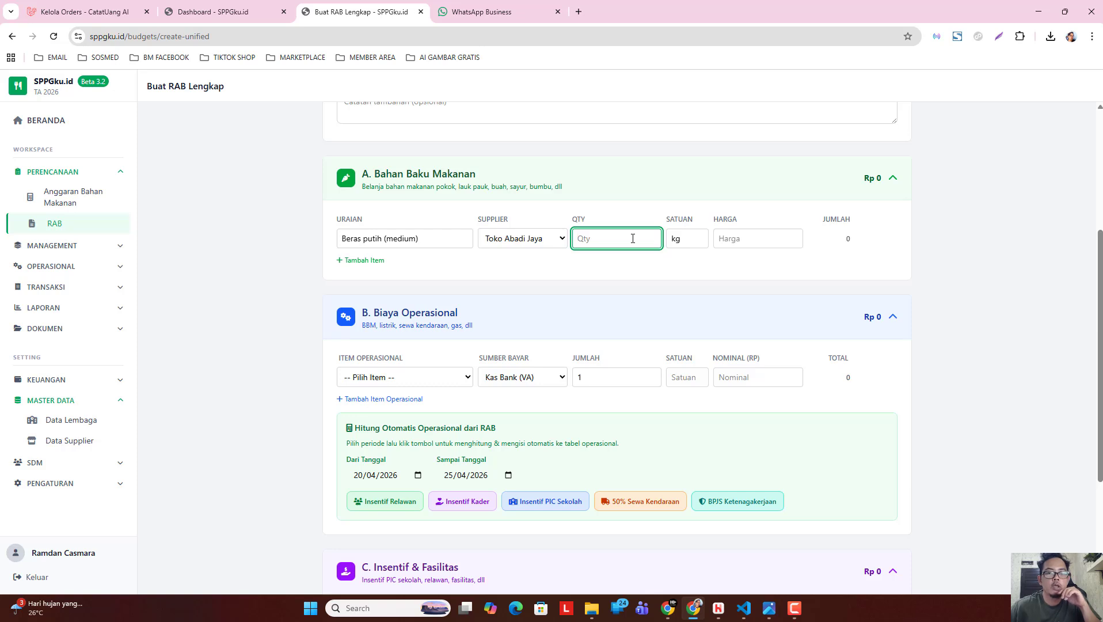
text(100)
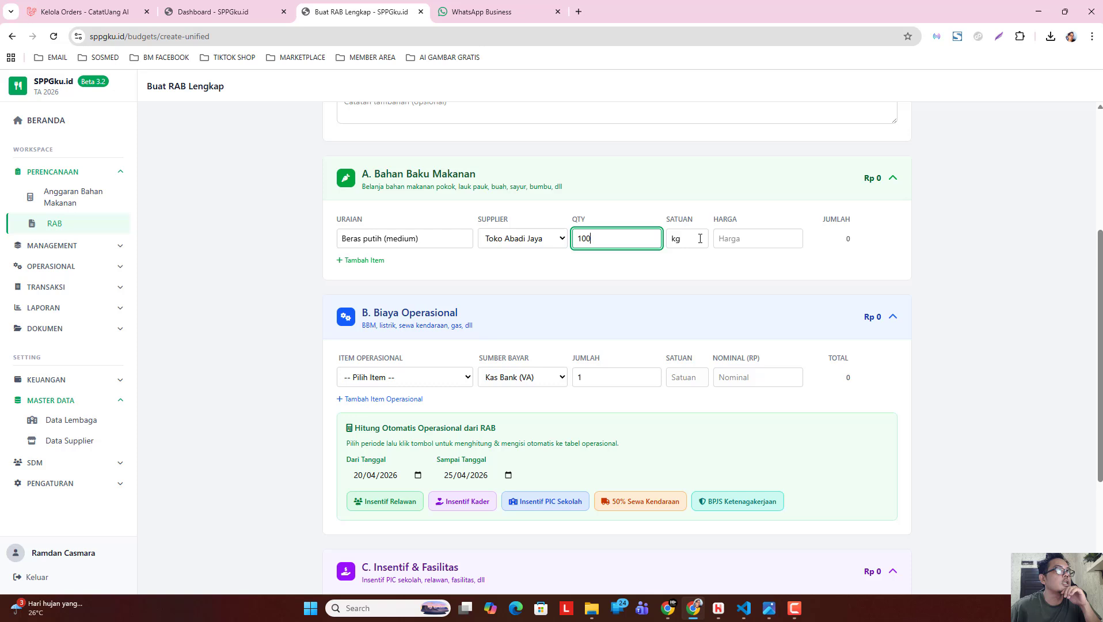
click(749, 242)
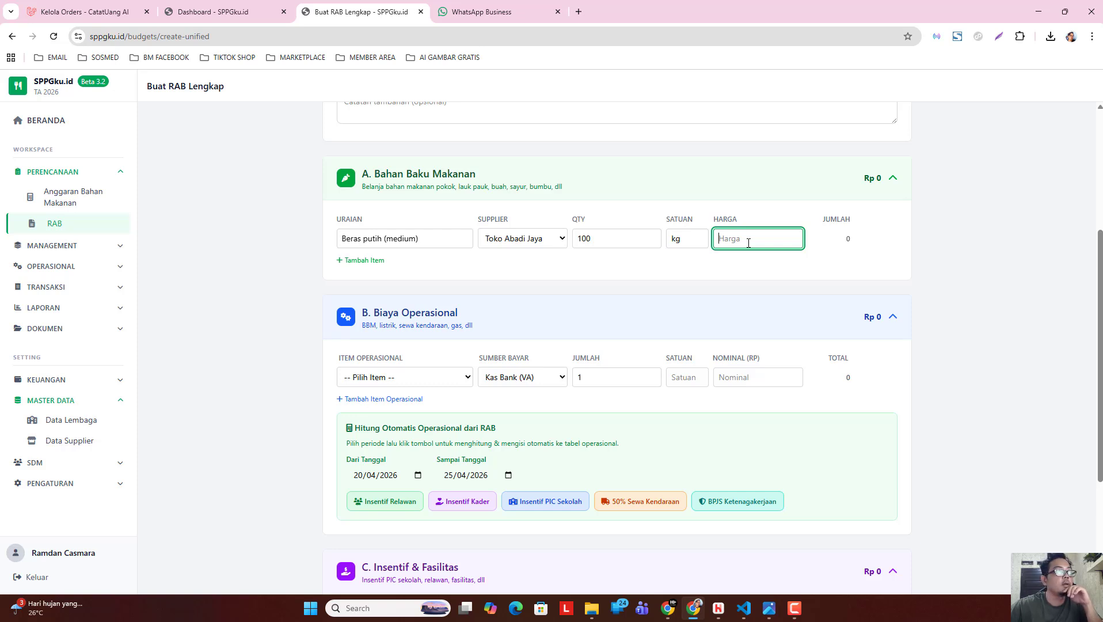
text(15)
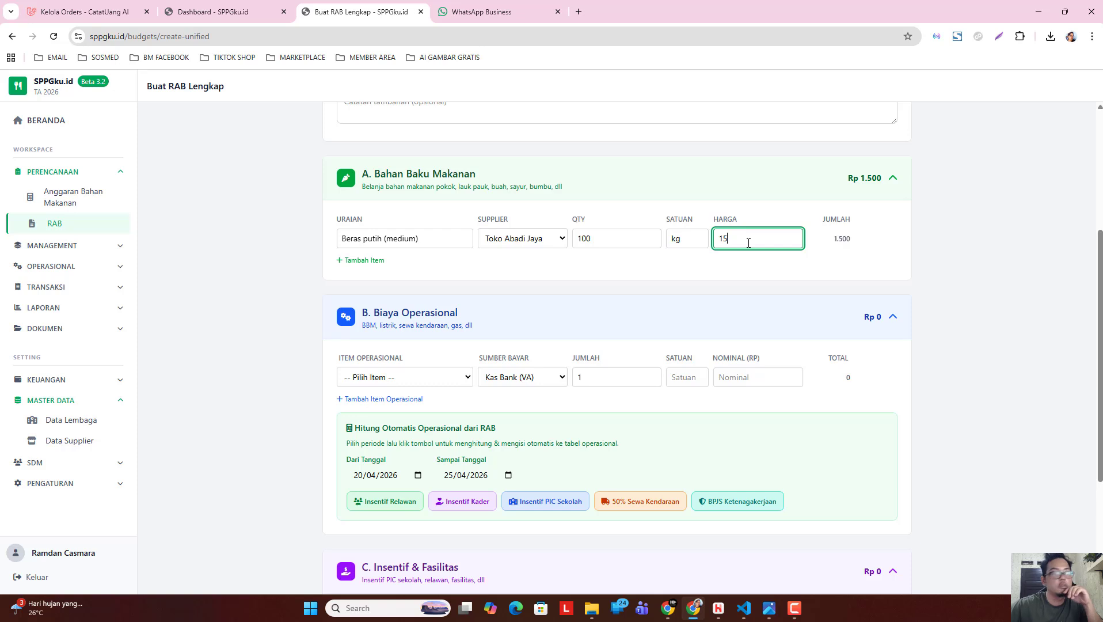
text(.000)
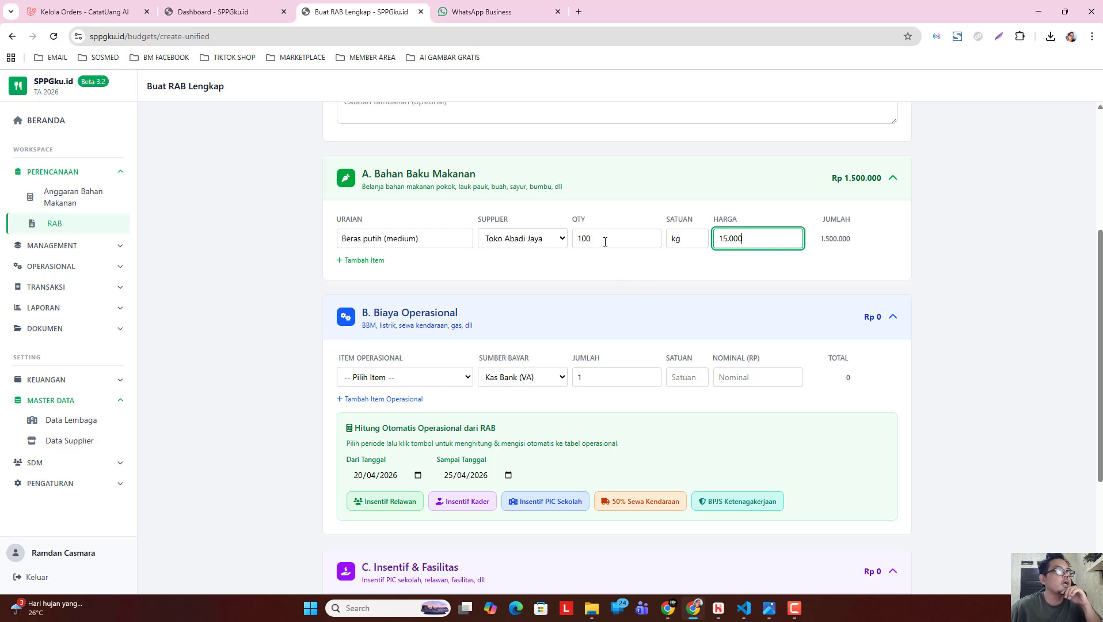
- Change the quantity of Beras putih (medium) to 8 and its unit to Karung
drag(607, 239, 572, 248)
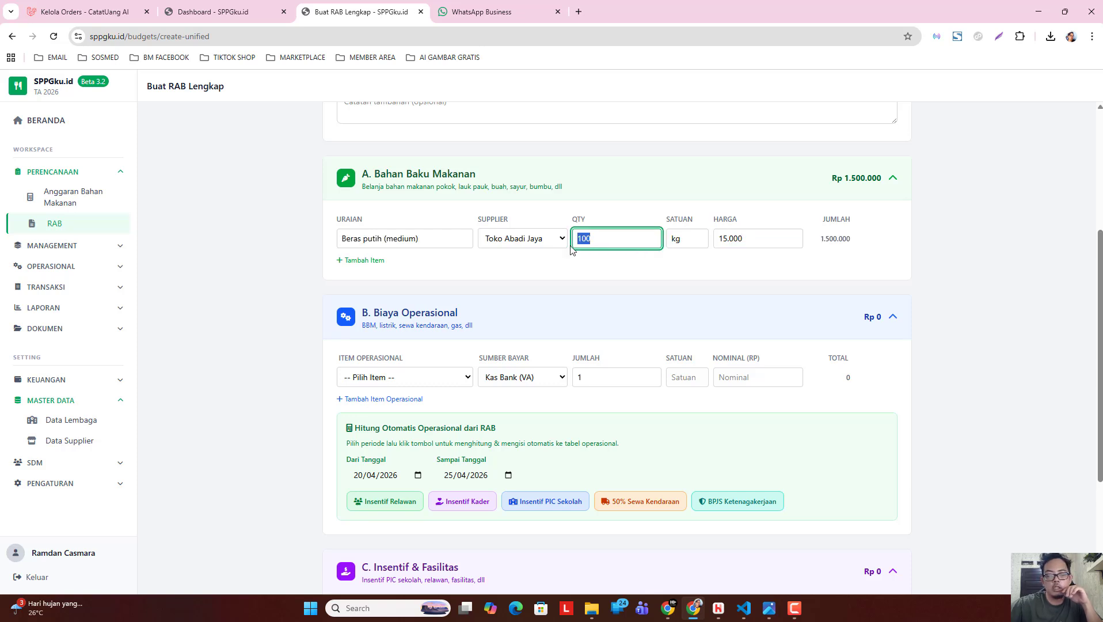
text(8)
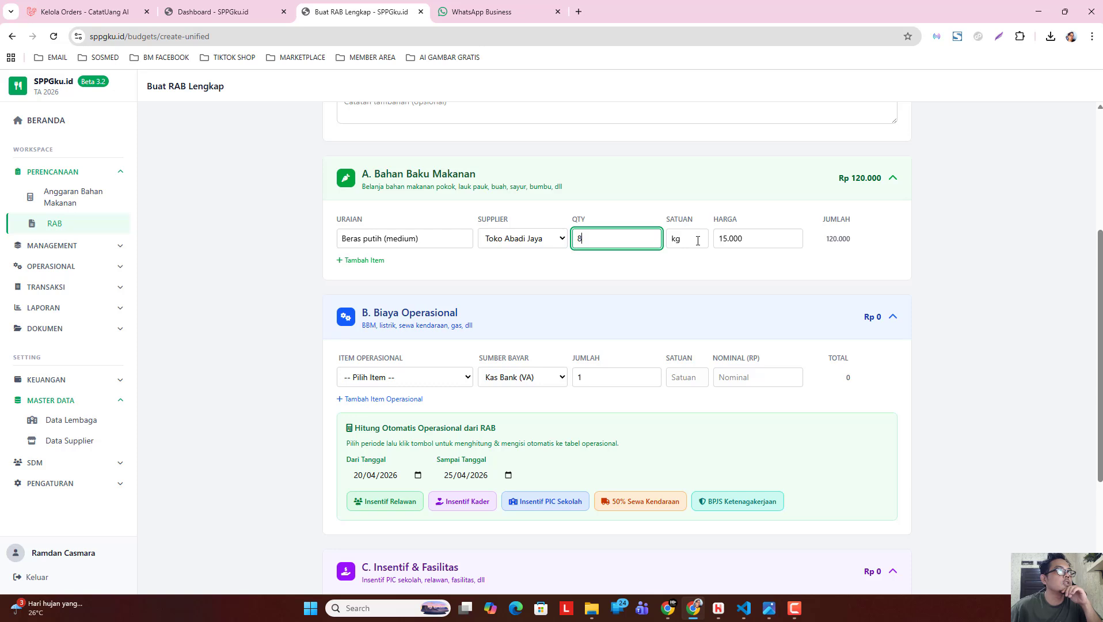
key(Tab)
text(Karung)
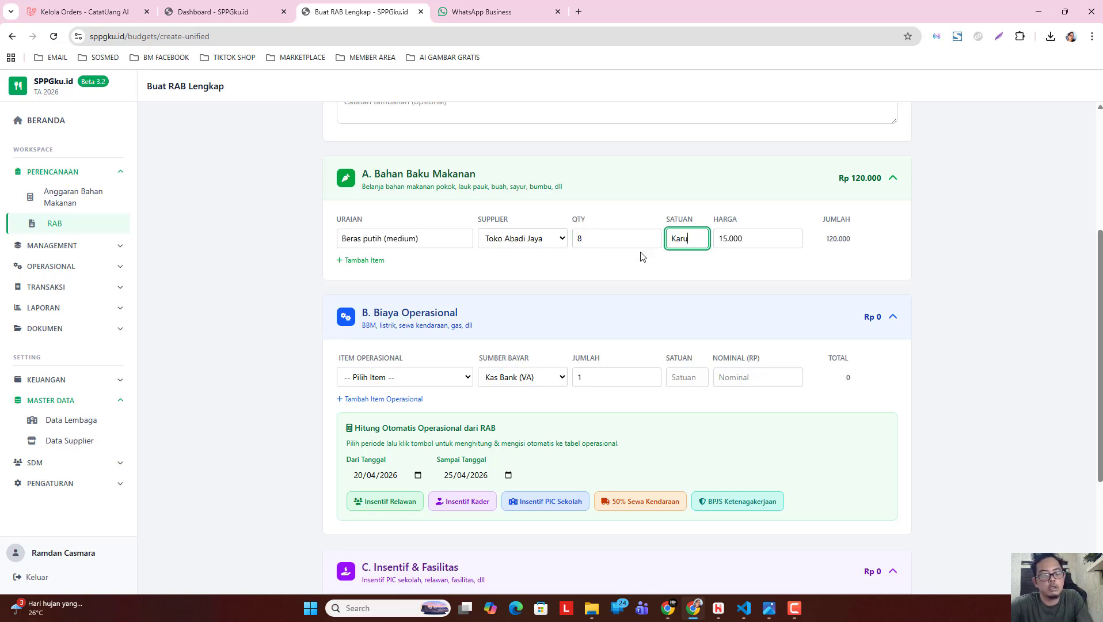
click(630, 268)
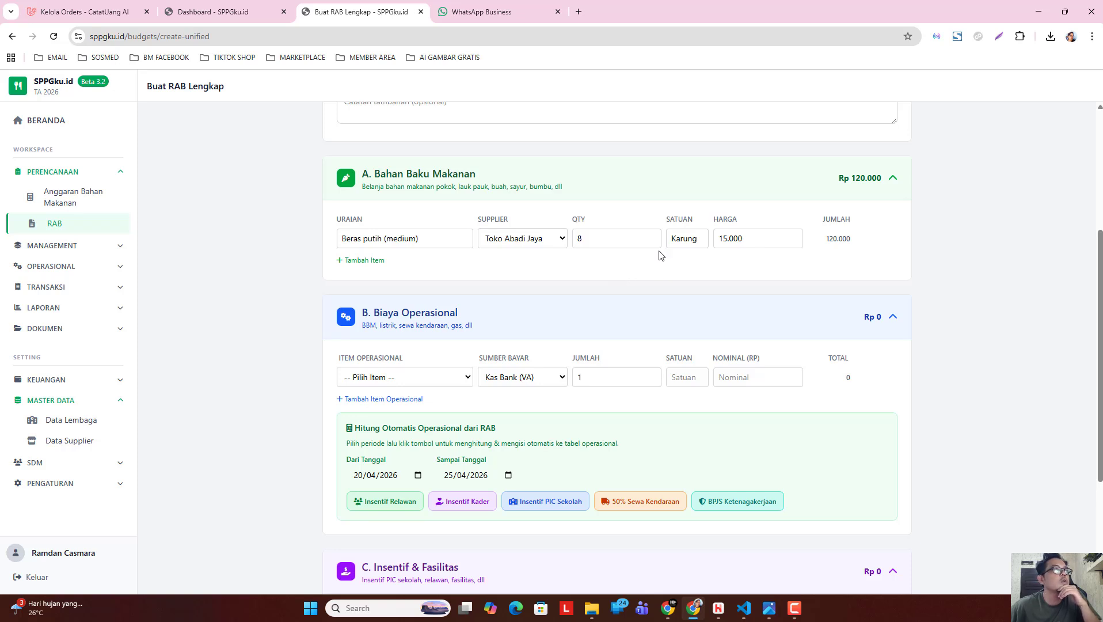
- Set the unit of Beras putih (medium) back to kg and its quantity back to 100
click(625, 241)
key(BackSpace)
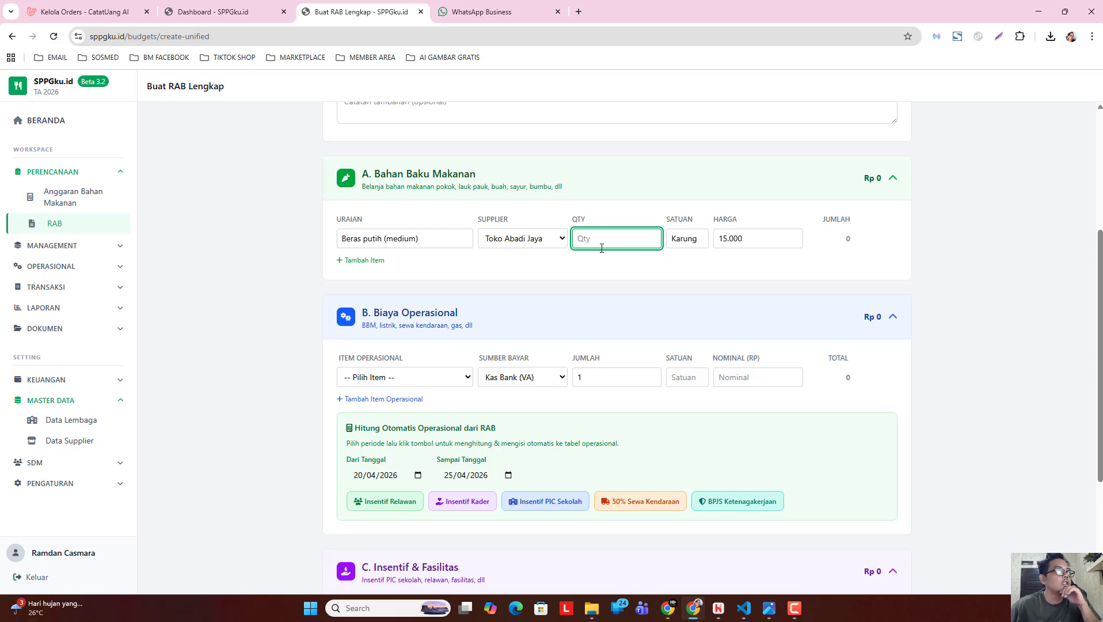
double_click(682, 238)
key(BackSpace)
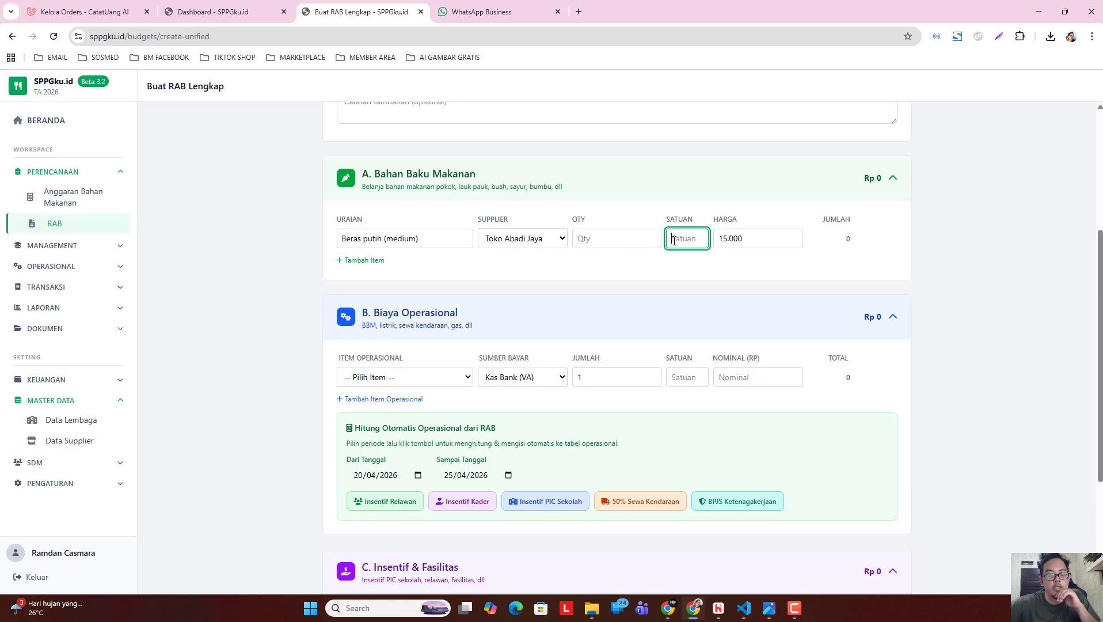
text(kg)
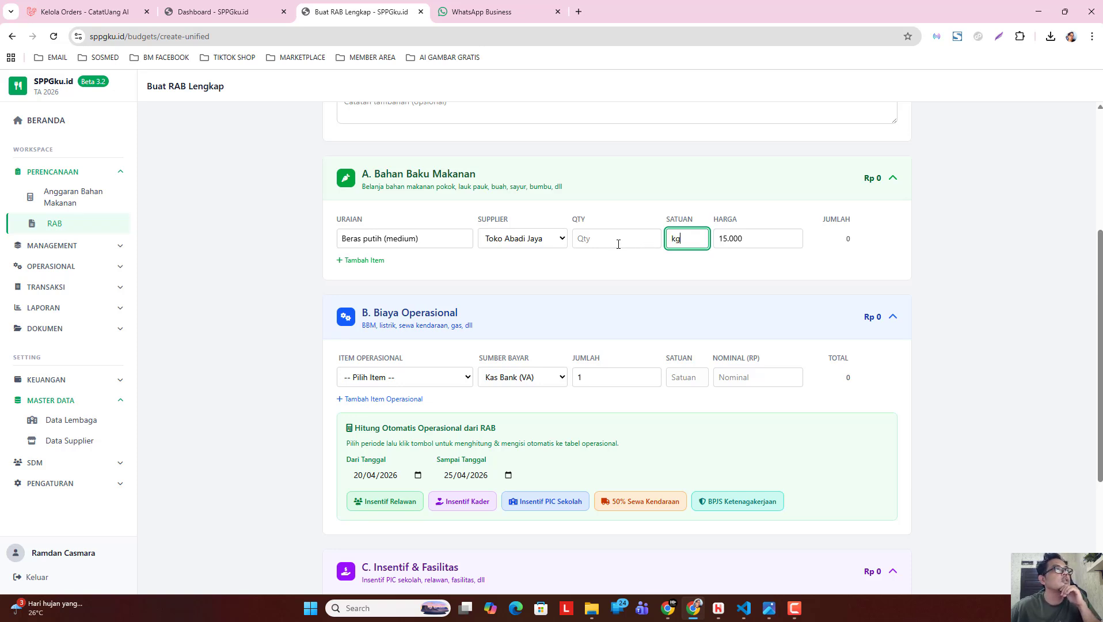
click(618, 243)
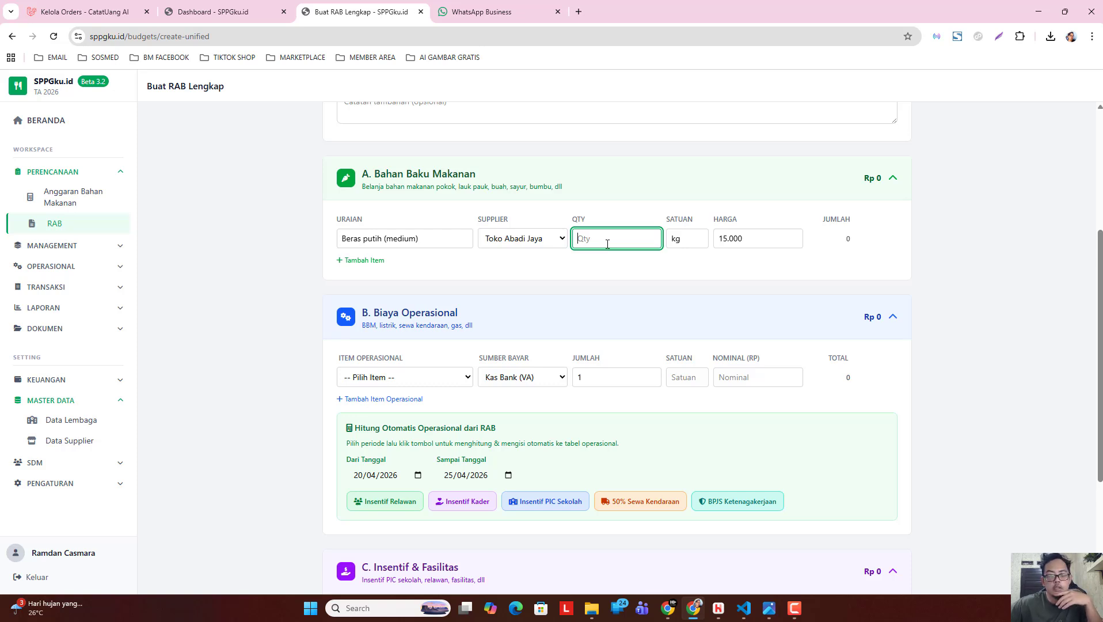
text(100)
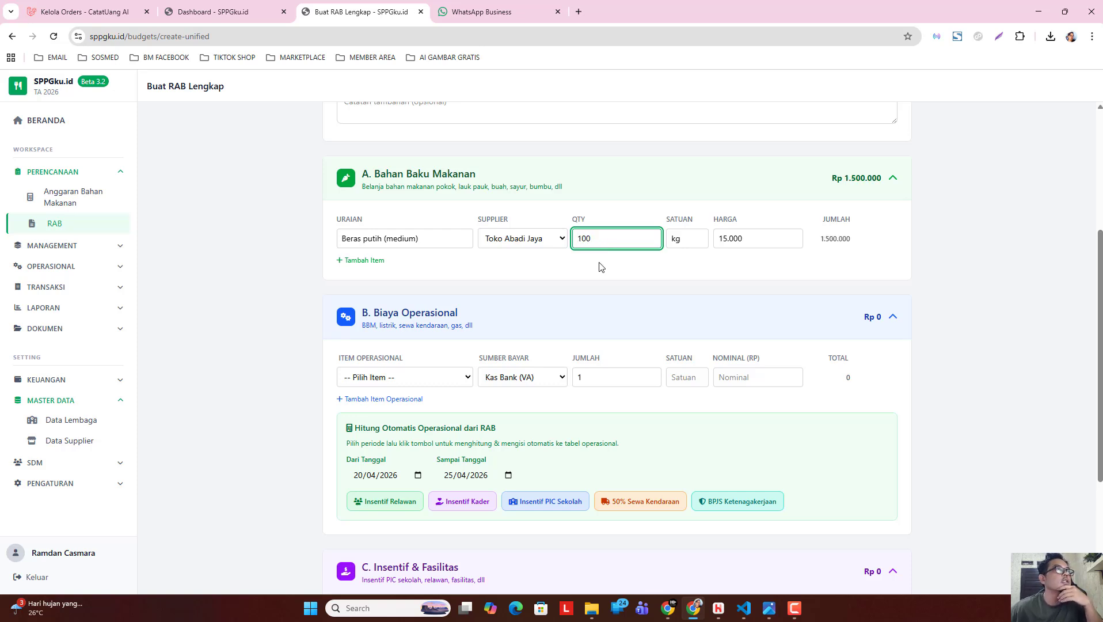
click(603, 267)
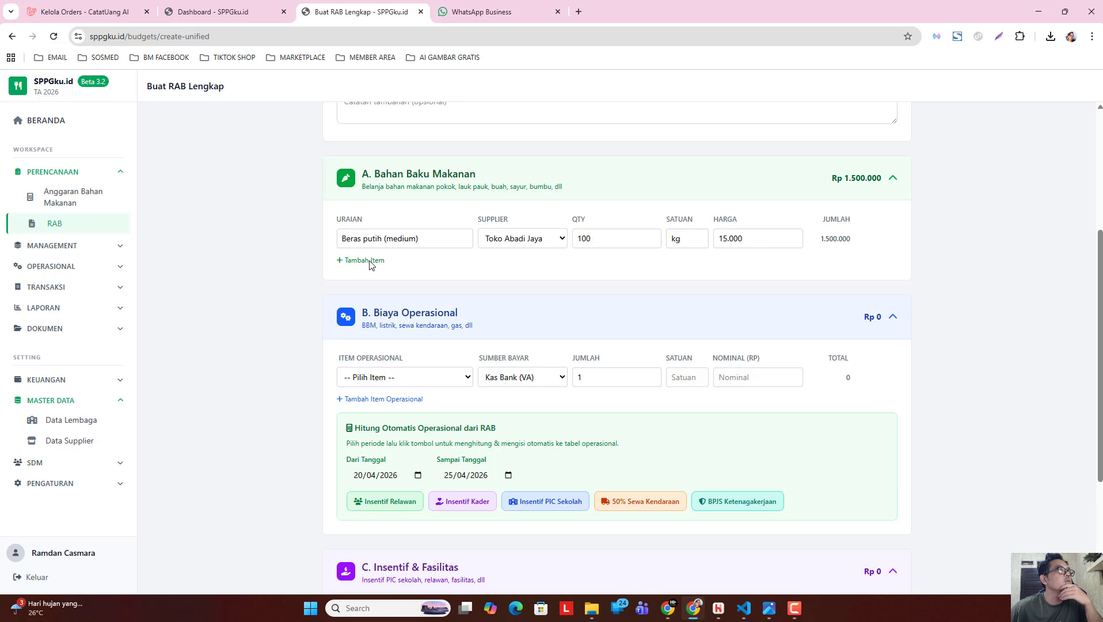
- Add a second item row to Bahan Baku Makanan with Tempe as the ingredient and Toko Abadi Jaya as supplier
click(370, 262)
click(386, 262)
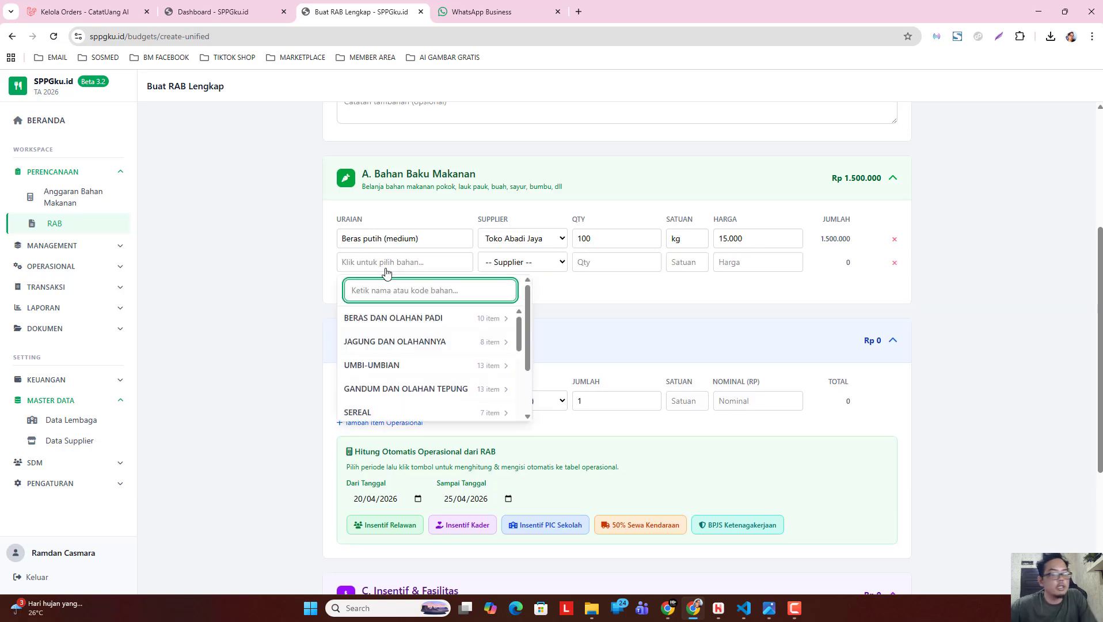
text(Teo)
key(BackSpace)
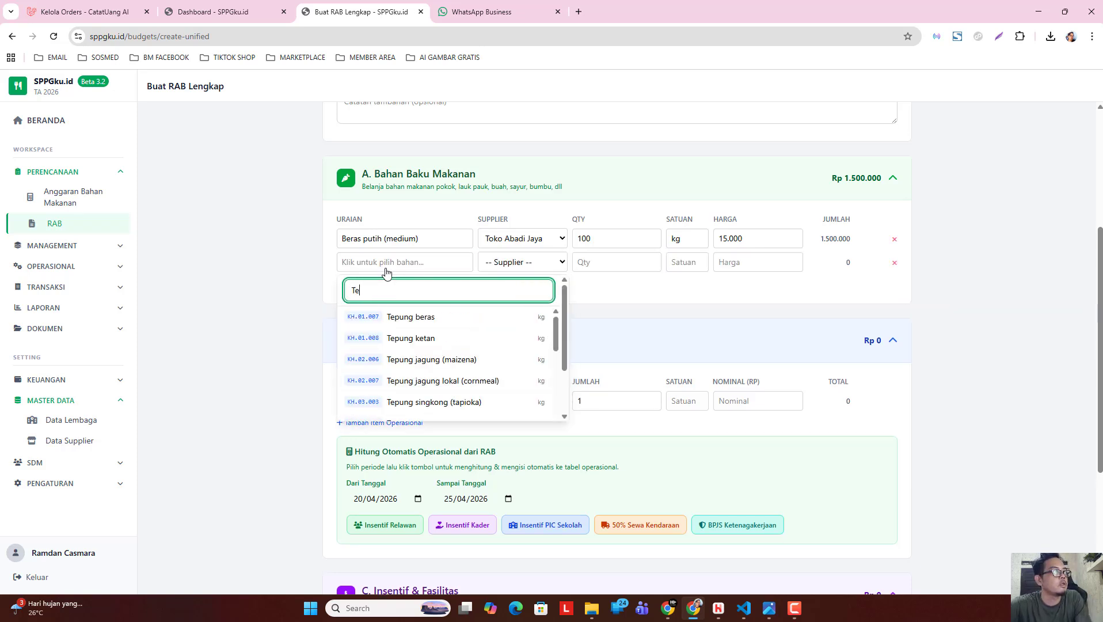
text(mpe)
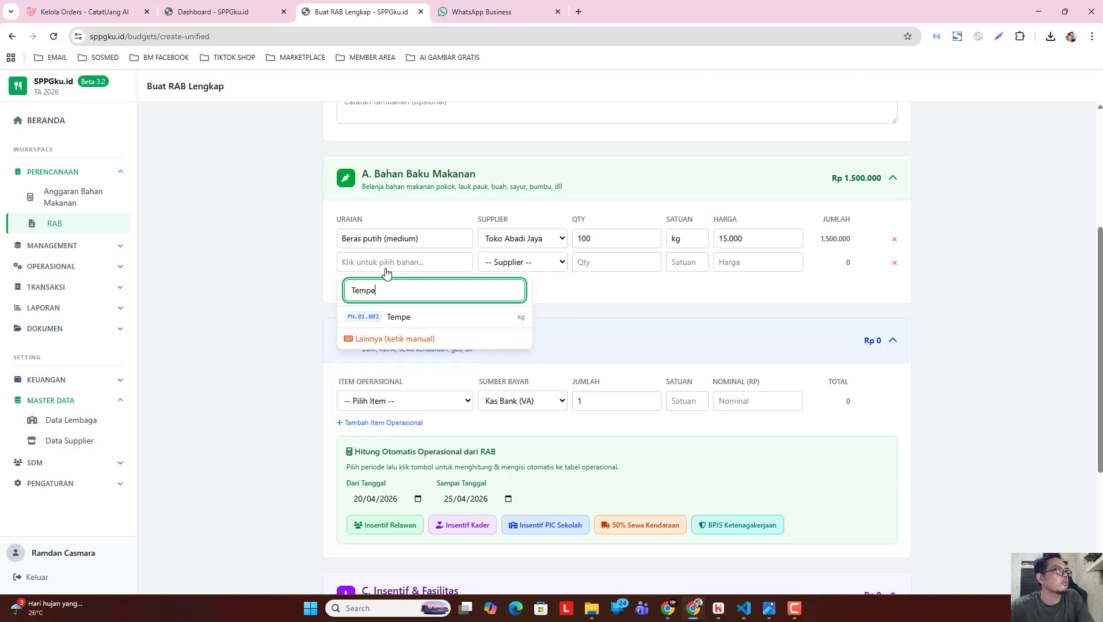
click(411, 318)
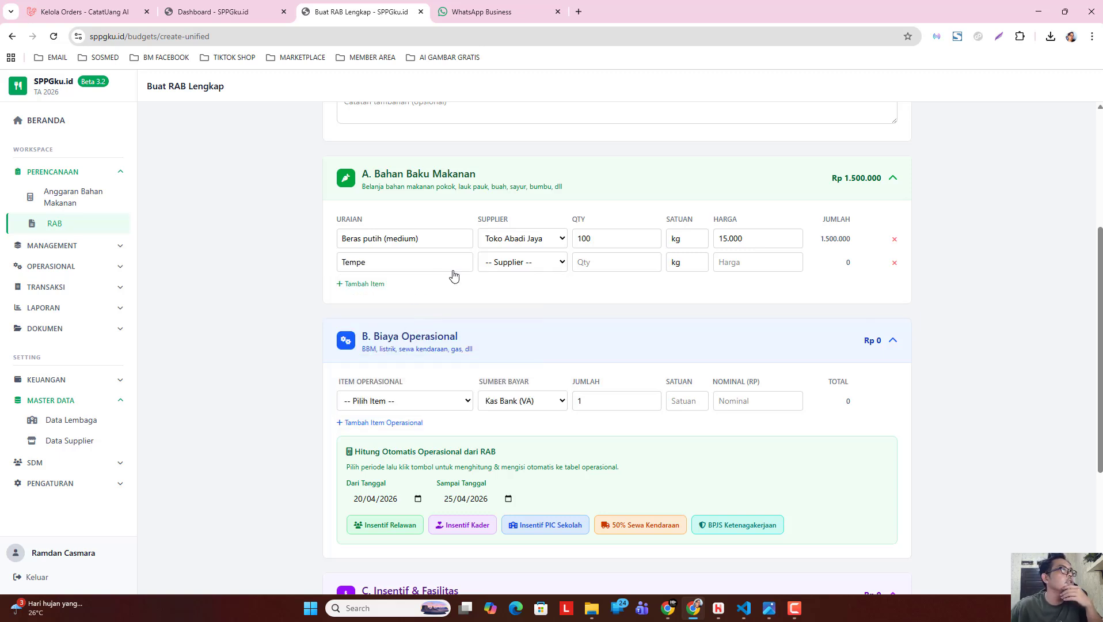
click(536, 262)
click(535, 296)
- Enter 5.000 as the quantity of Tempe and change its unit to Papan
click(601, 261)
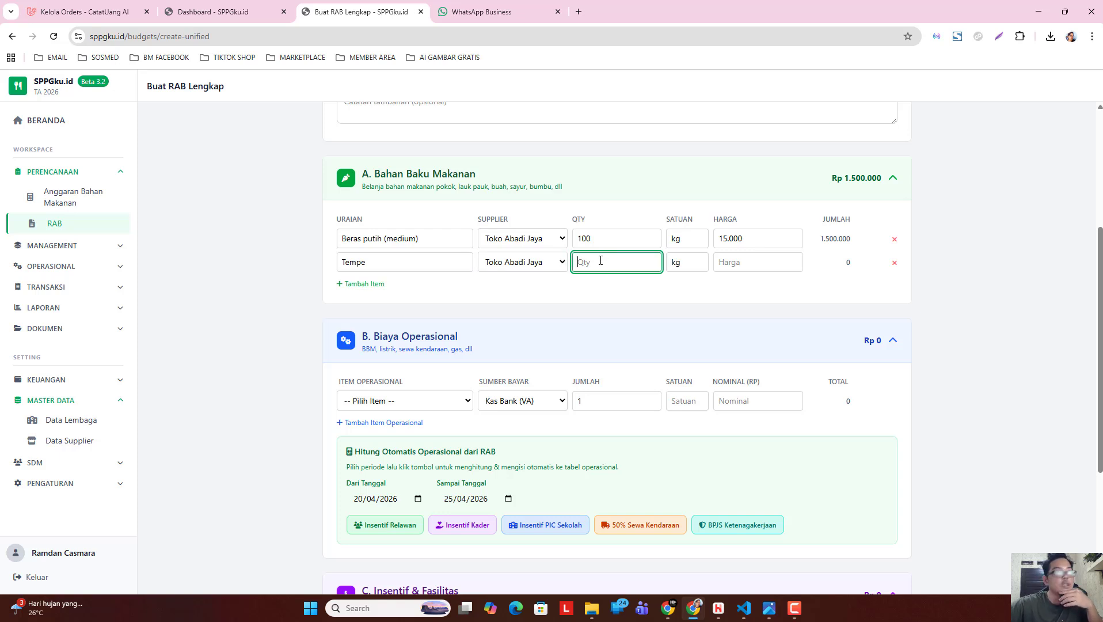
text(5.)
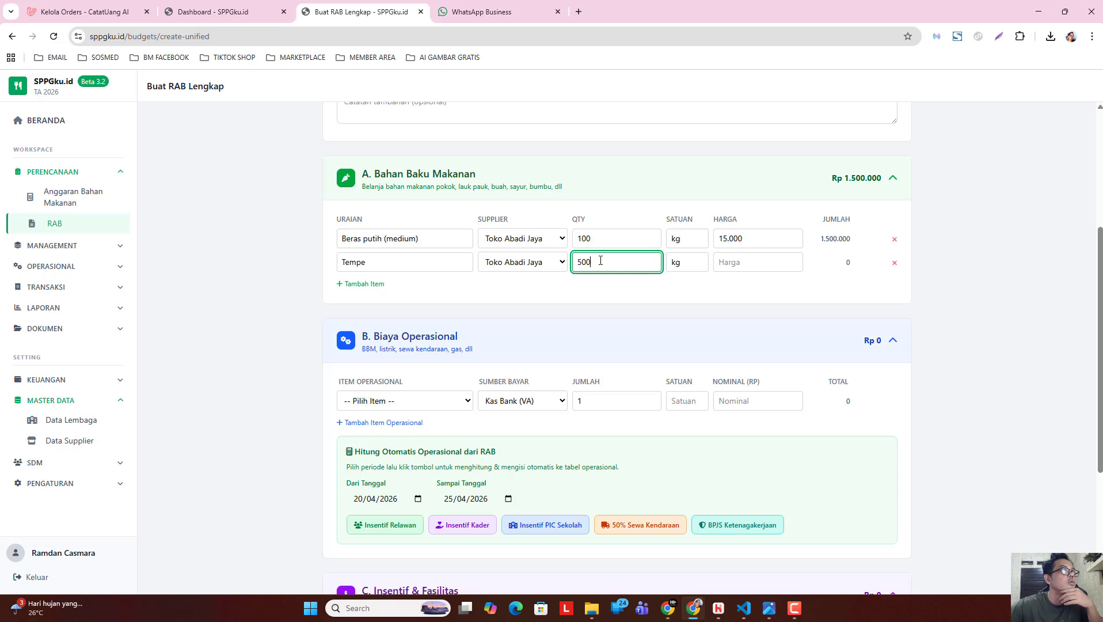
text(000)
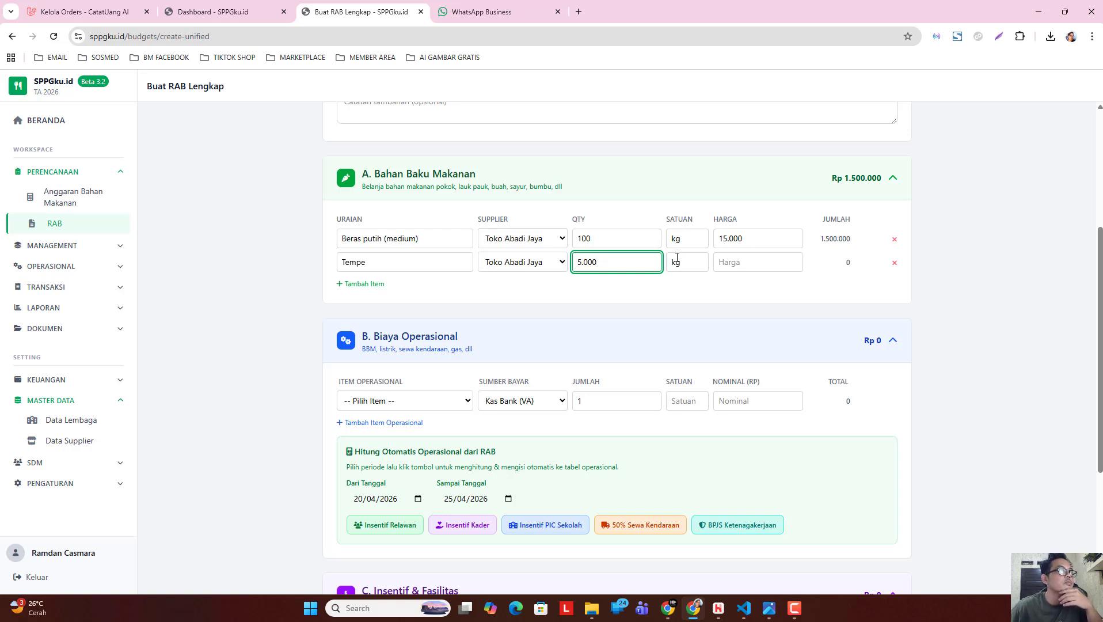
key(Tab)
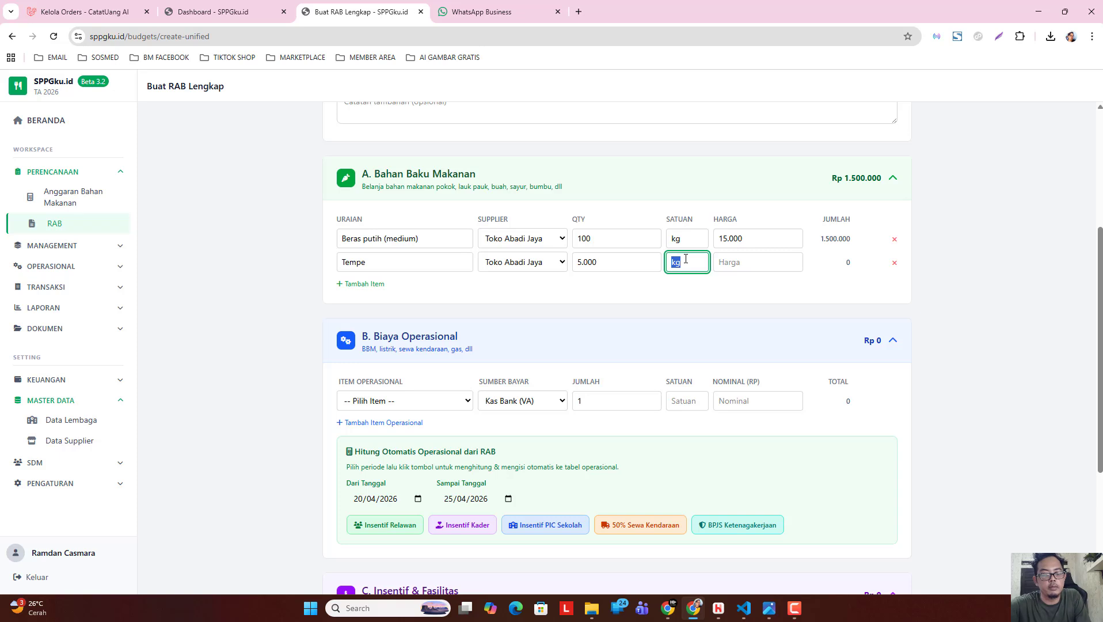
text(Papan)
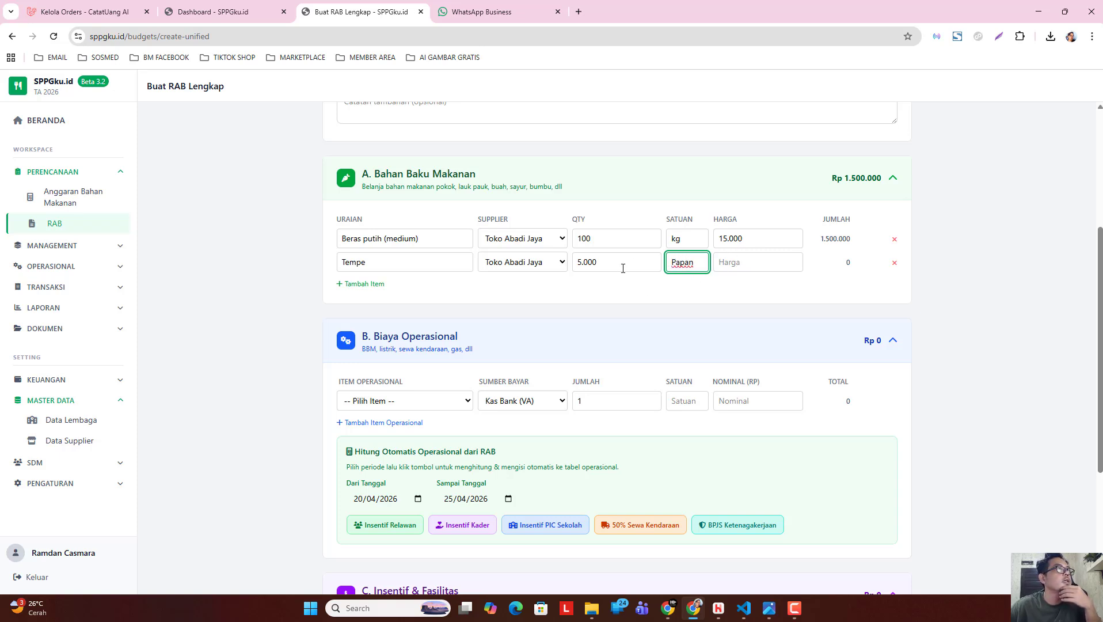
- Change the quantity of Tempe to 200 and set its price to 5.000
key(shift+Tab)
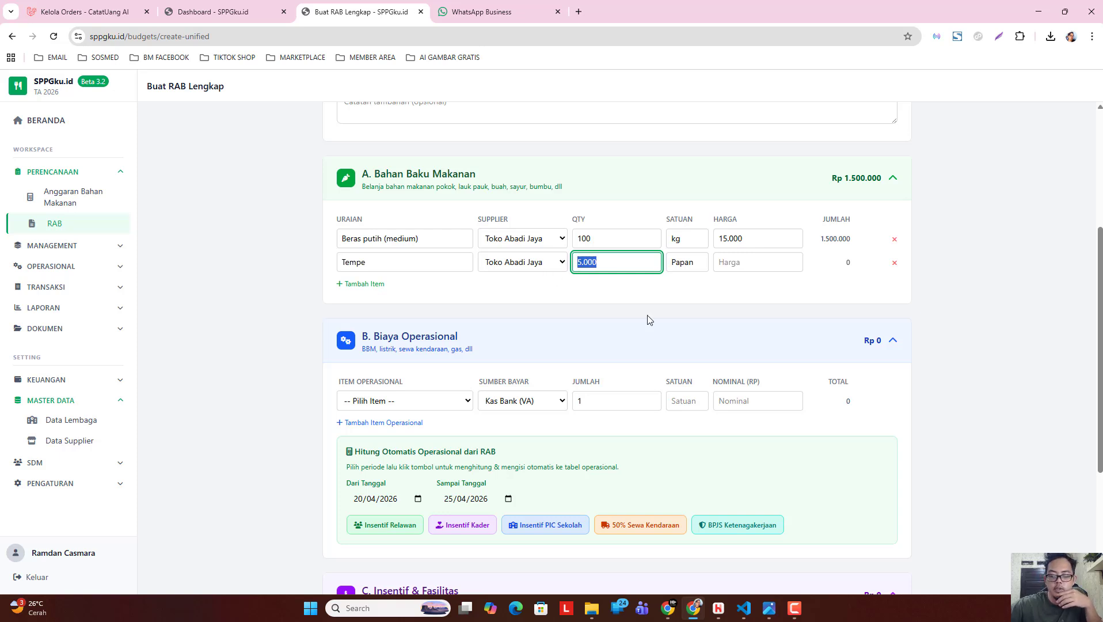
text(200)
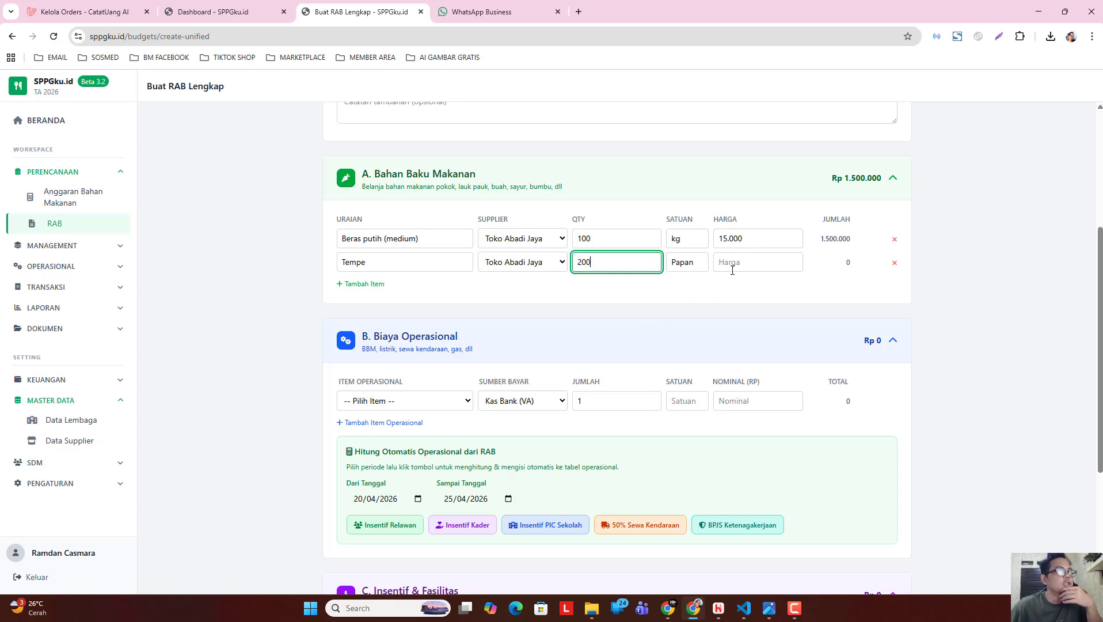
click(734, 266)
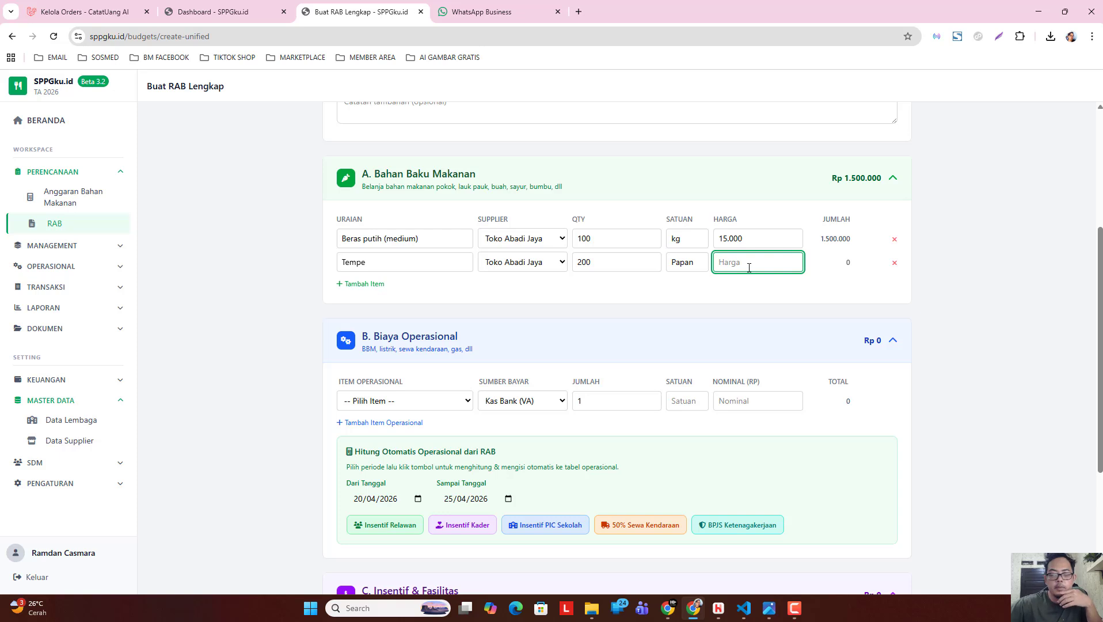
text(5000)
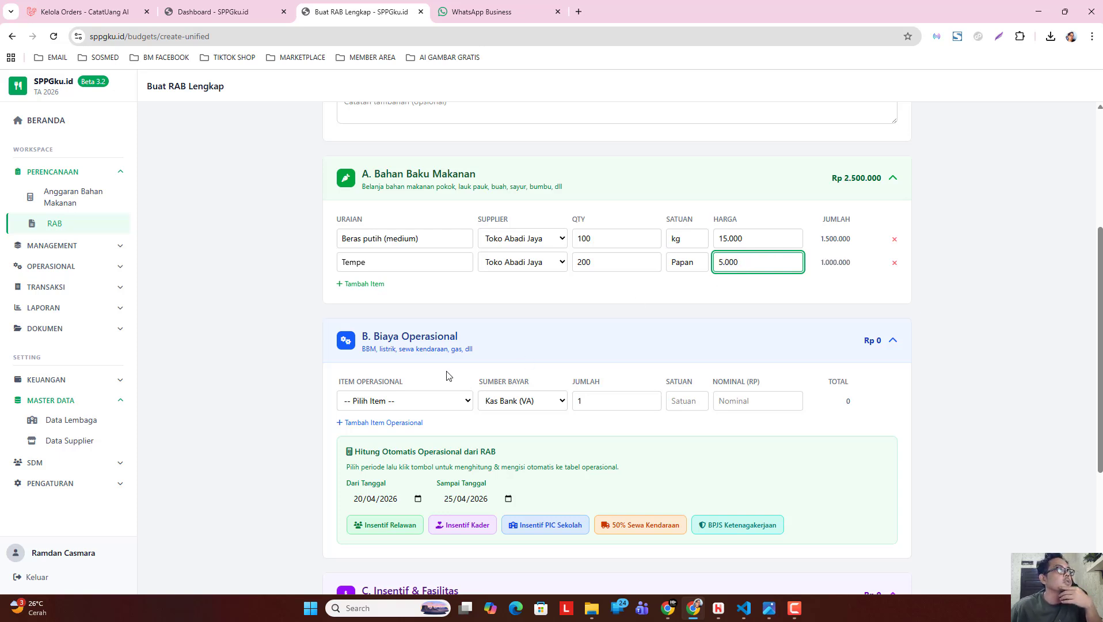
click(256, 341)
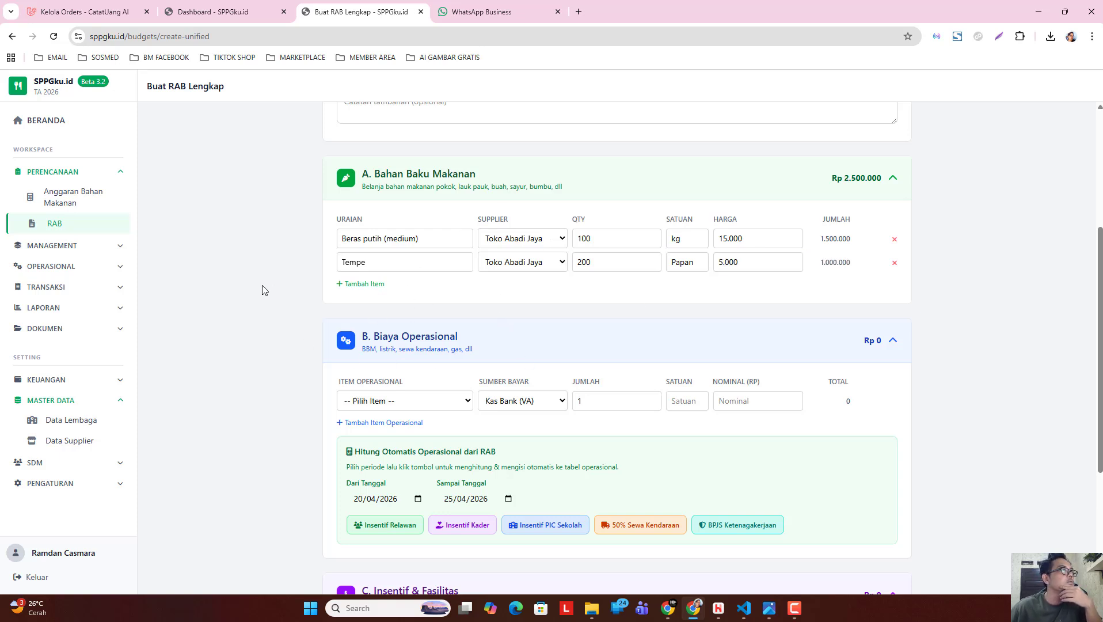
- Add a third item row to Bahan Baku Makanan with Ayam broiler utuh as the ingredient and Toko Abadi Jaya as supplier
scroll(264, 289, down, 2)
scroll(355, 244, up, 1)
click(368, 226)
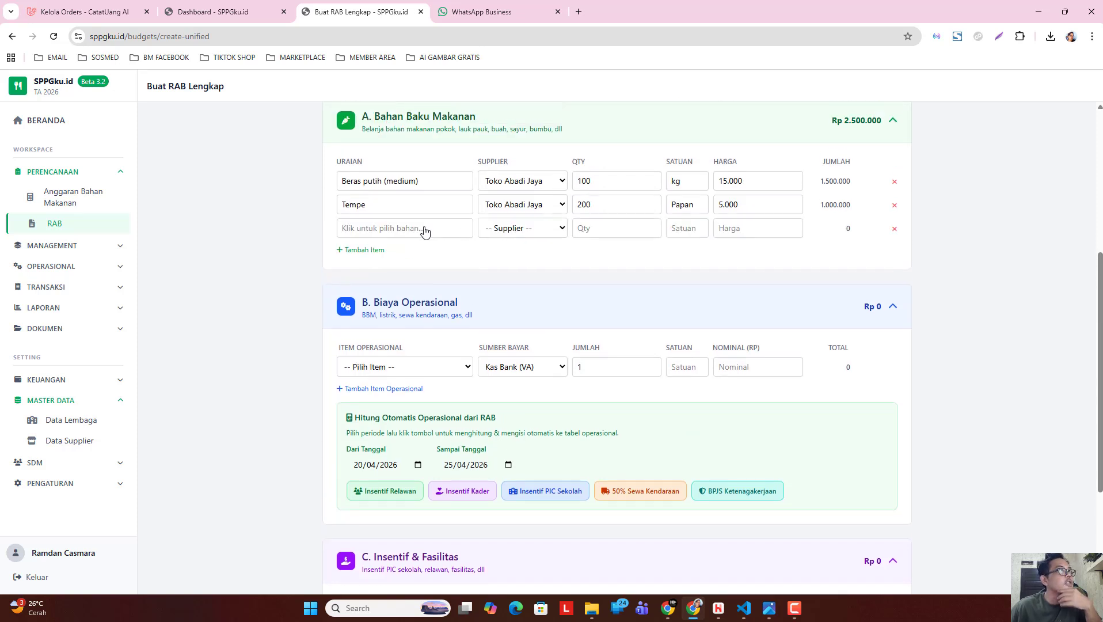
key(F9)
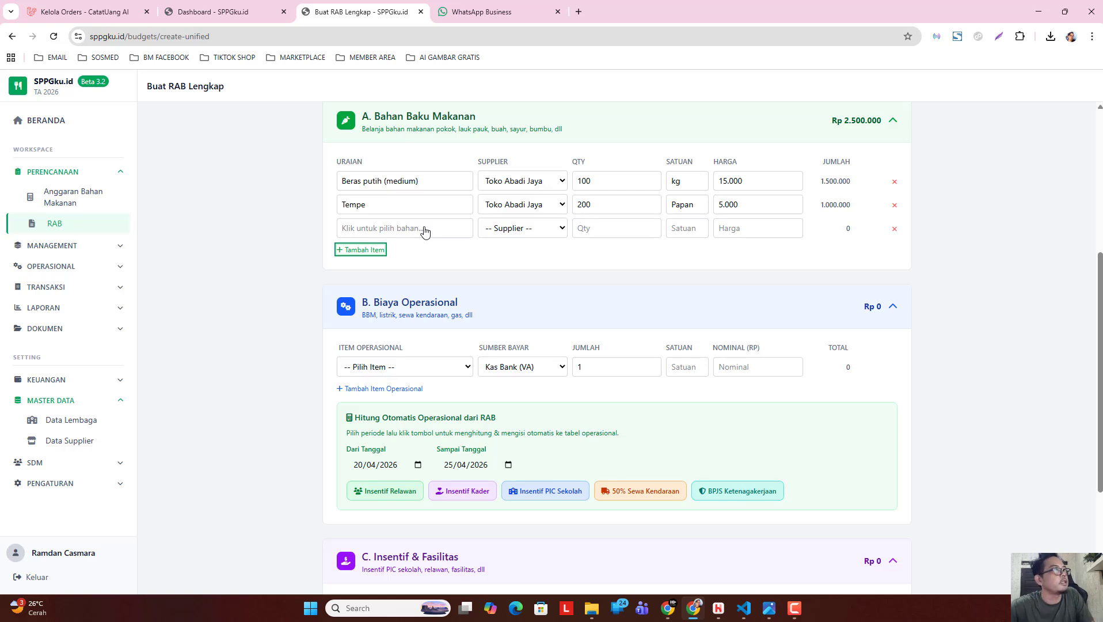
click(424, 229)
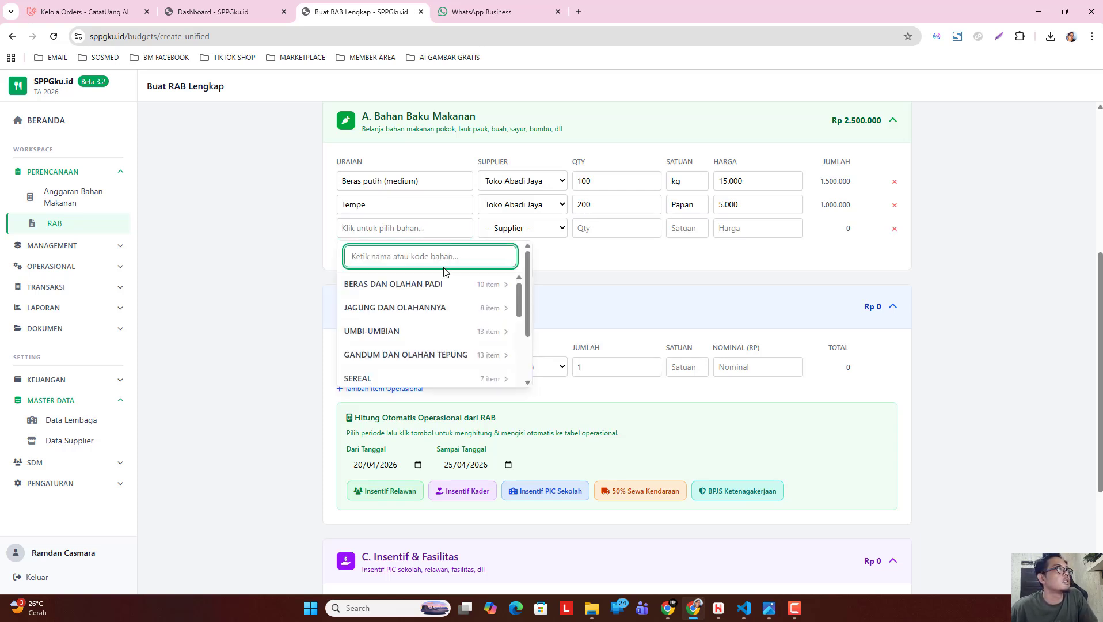
text(Ayam)
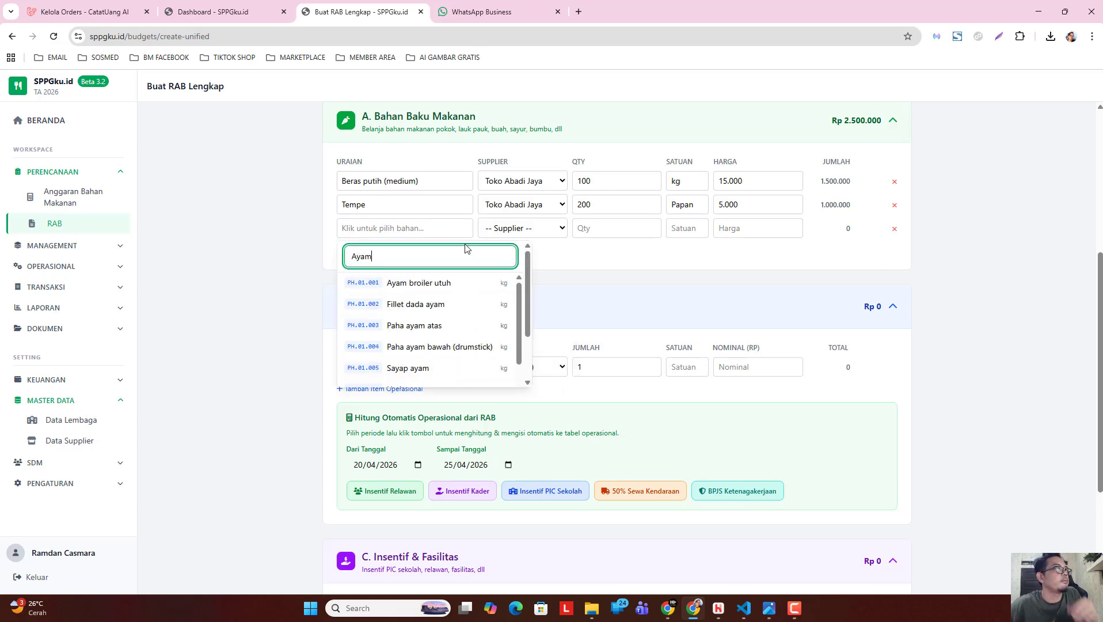
scroll(493, 250, up, 1)
scroll(409, 403, down, 3)
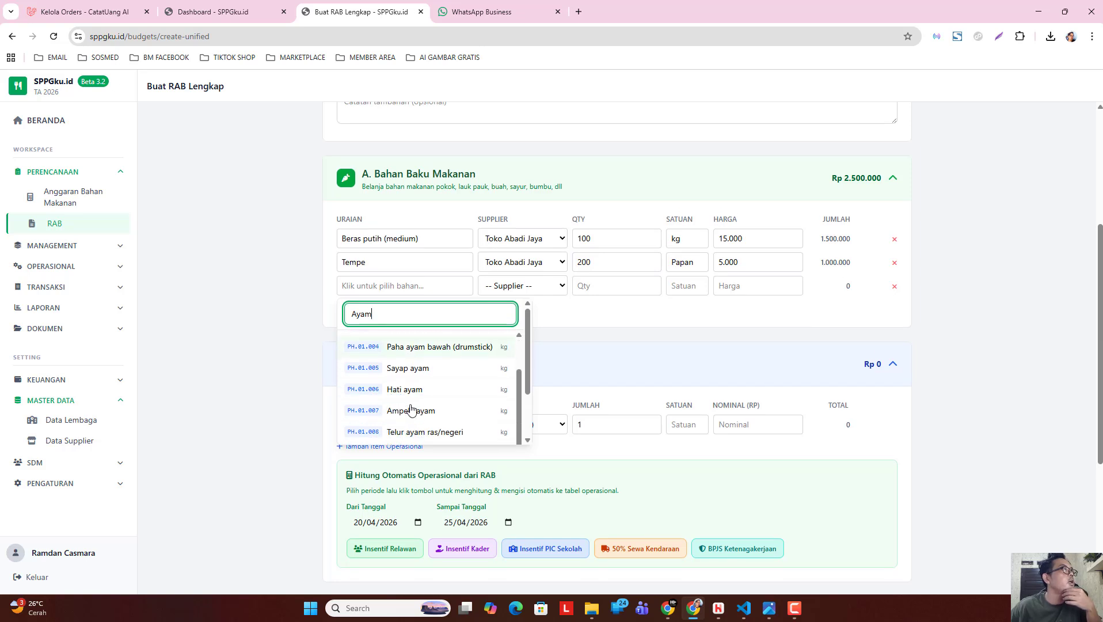
scroll(419, 377, up, 3)
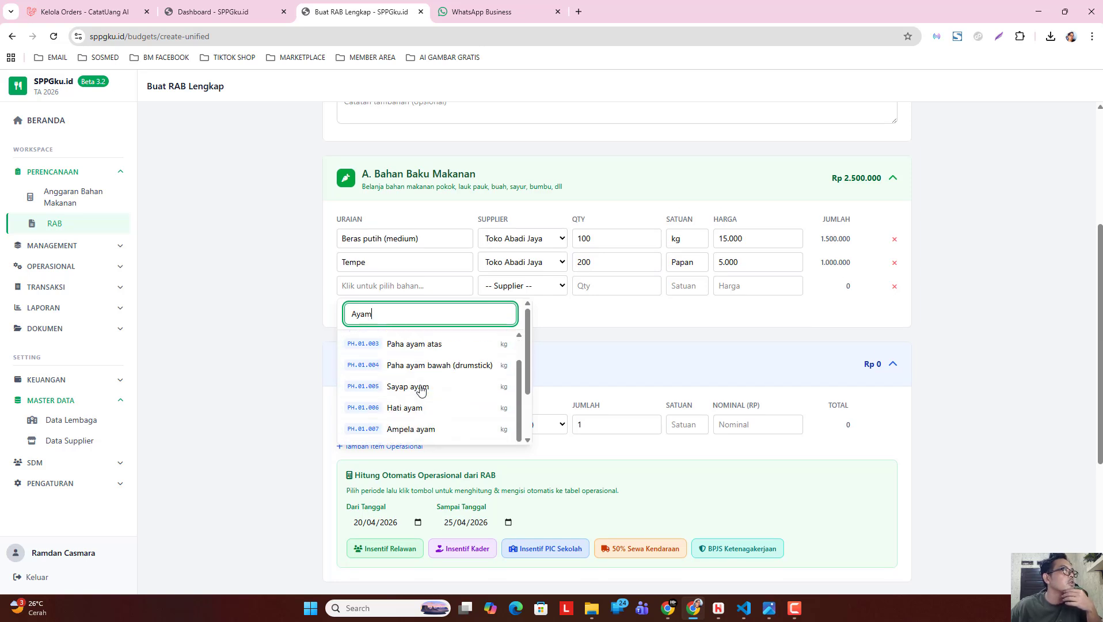
click(437, 340)
click(526, 288)
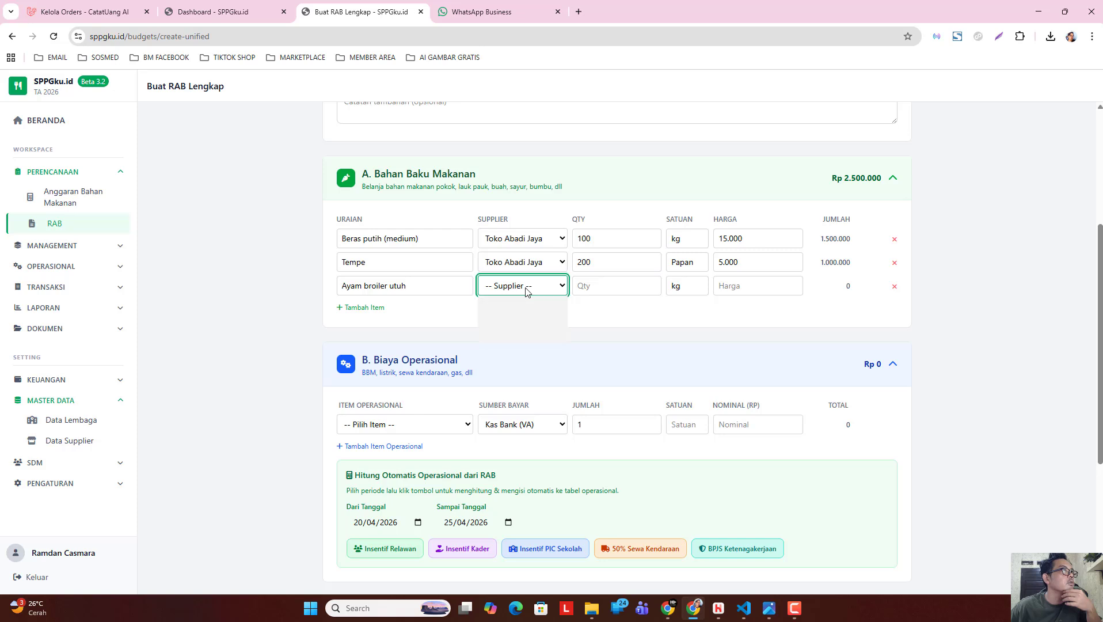
click(525, 320)
click(615, 279)
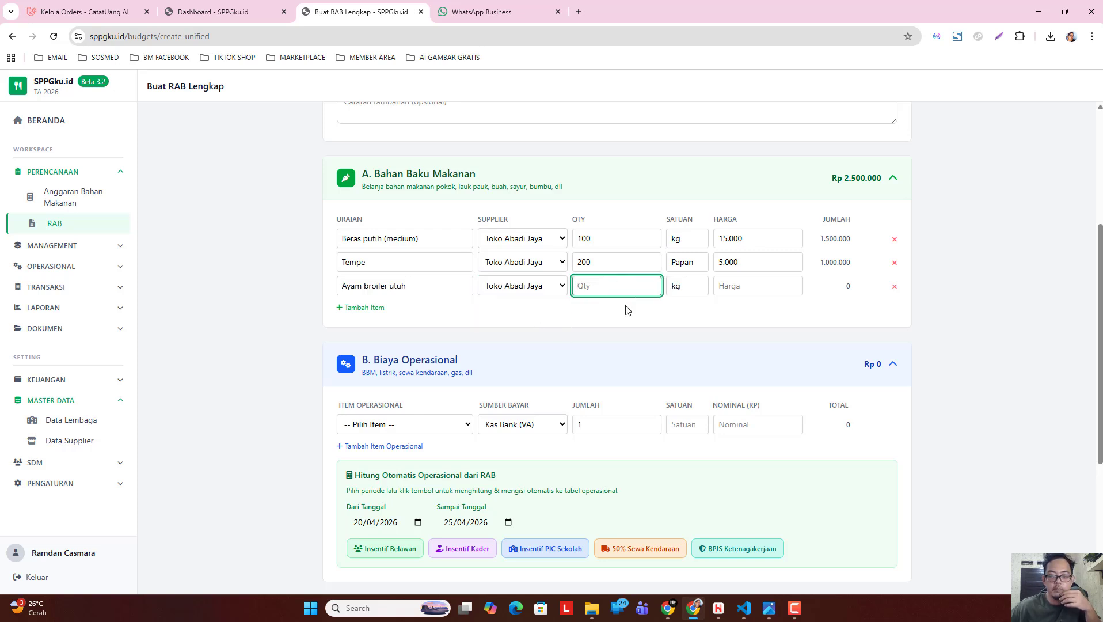
text(40.000)
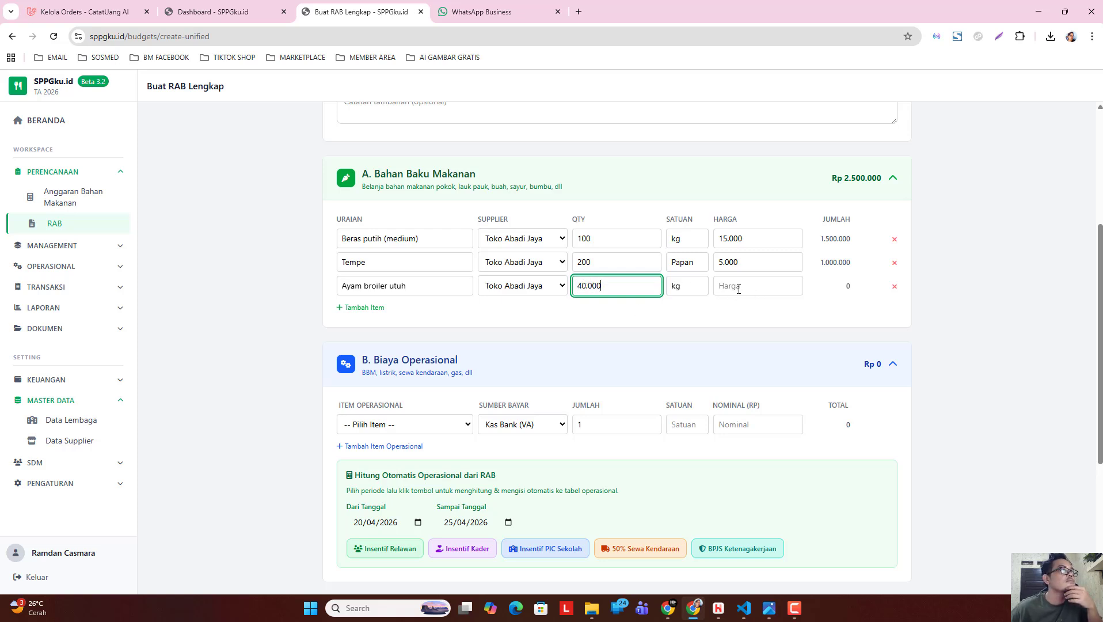
key(ctrl+a)
key(BackSpace)
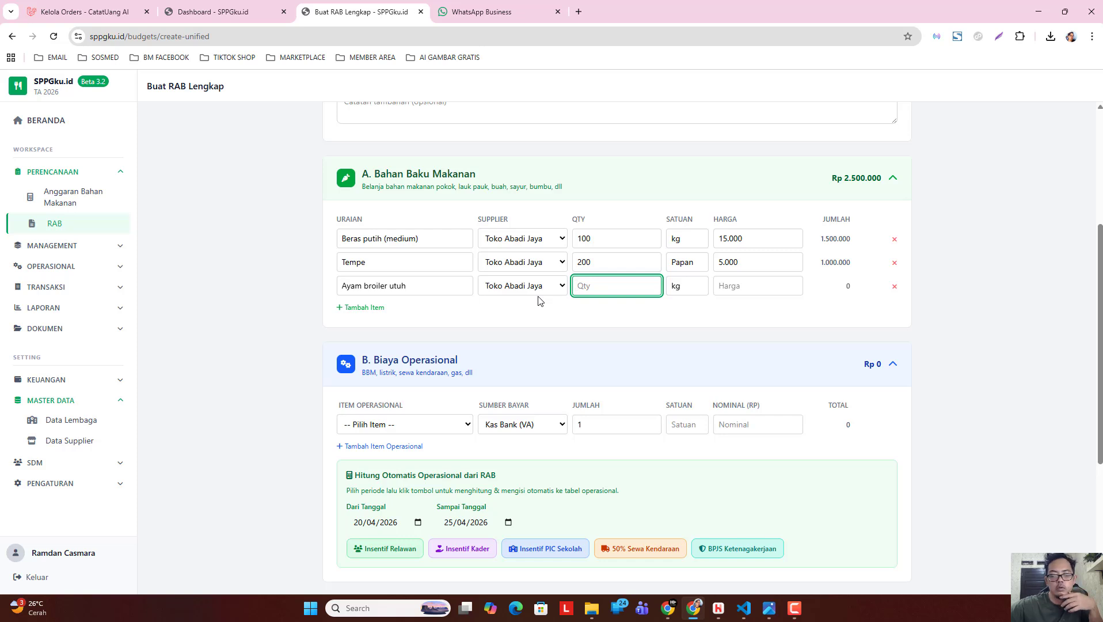
- Set the quantity of Ayam broiler utuh to 20 and its price to 40.000
text(5)
text(20)
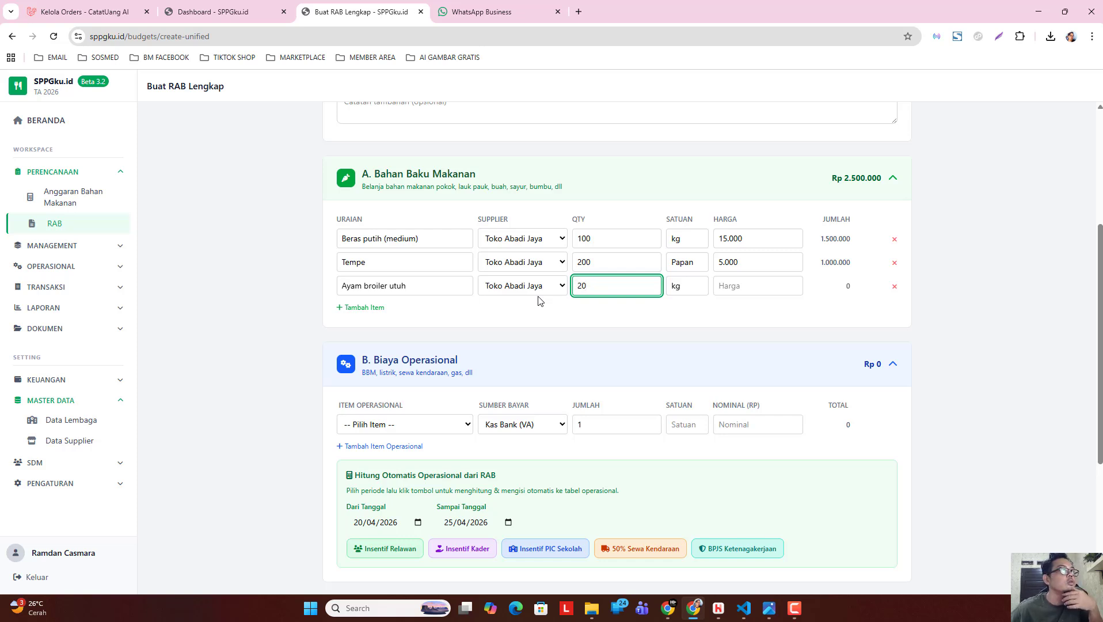
click(746, 283)
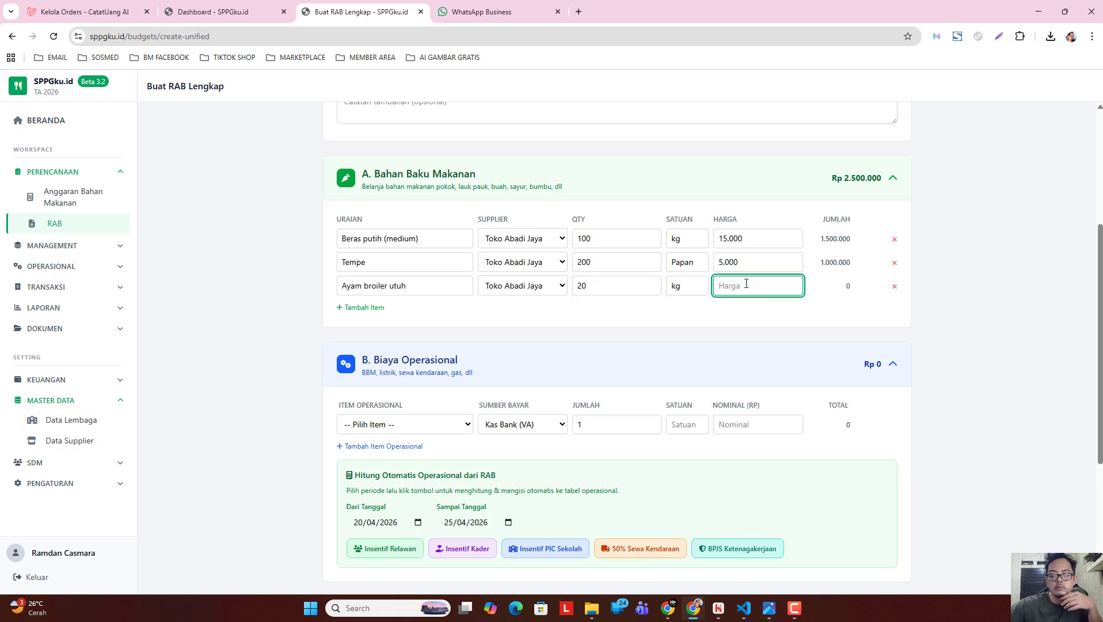
text(40.000)
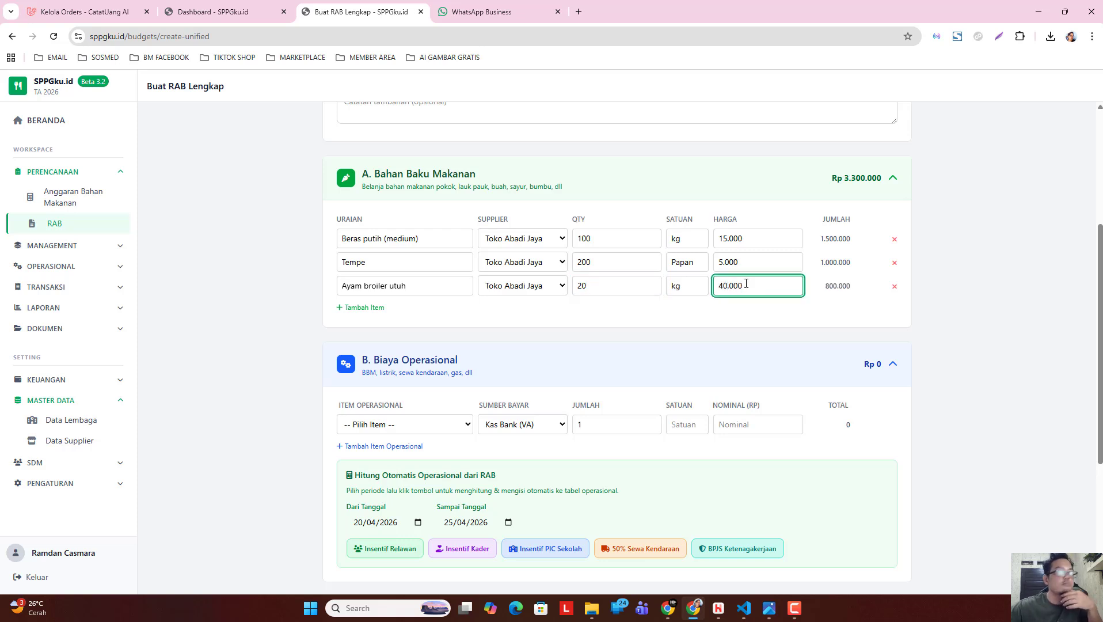
- Add a fourth item row to Bahan Baku Makanan with Semangka as the ingredient and Toko Abadi Jaya as supplier
click(381, 307)
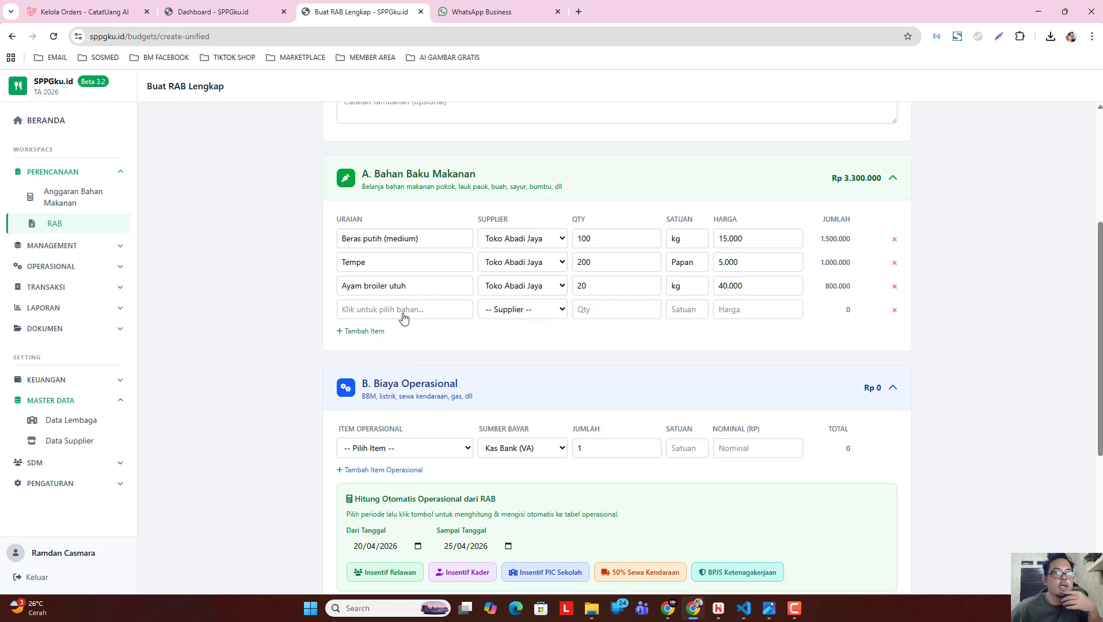
click(404, 311)
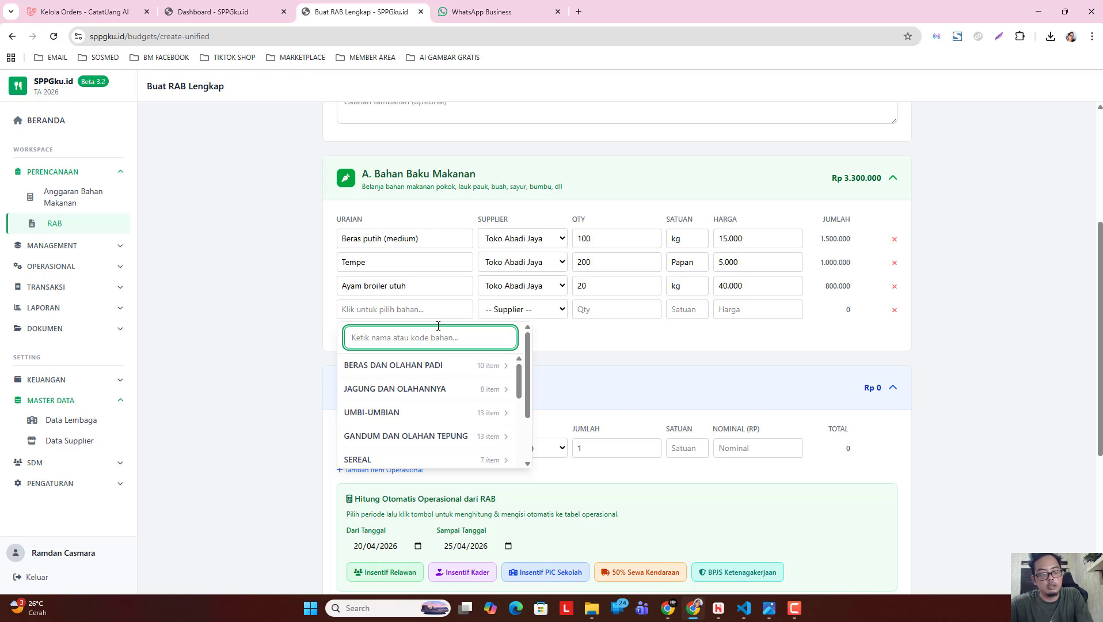
text(Semangka)
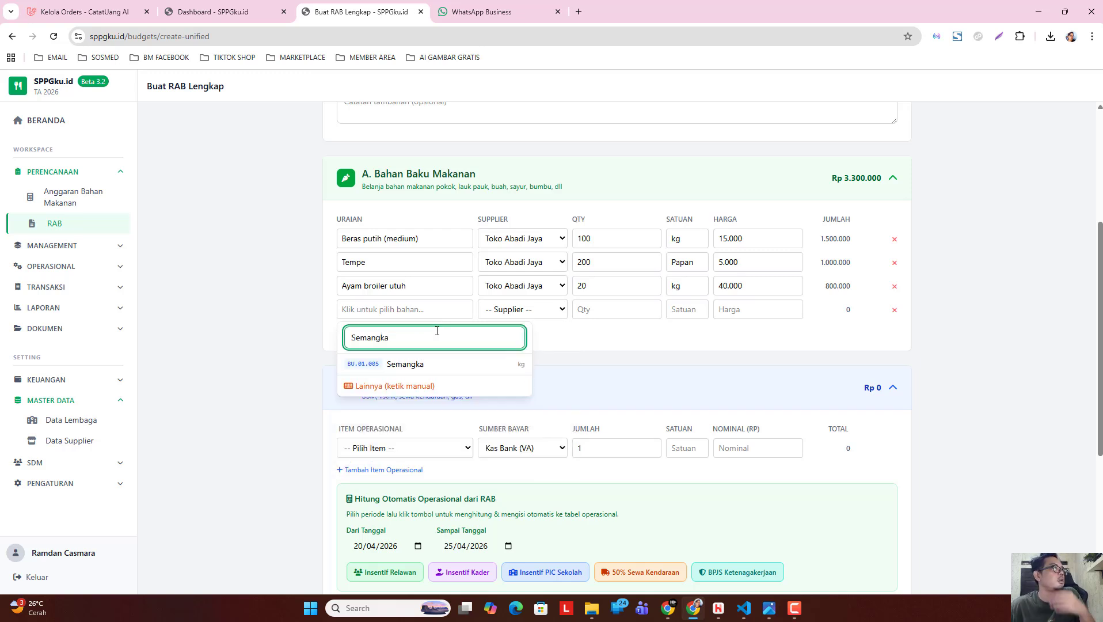
click(411, 365)
click(518, 310)
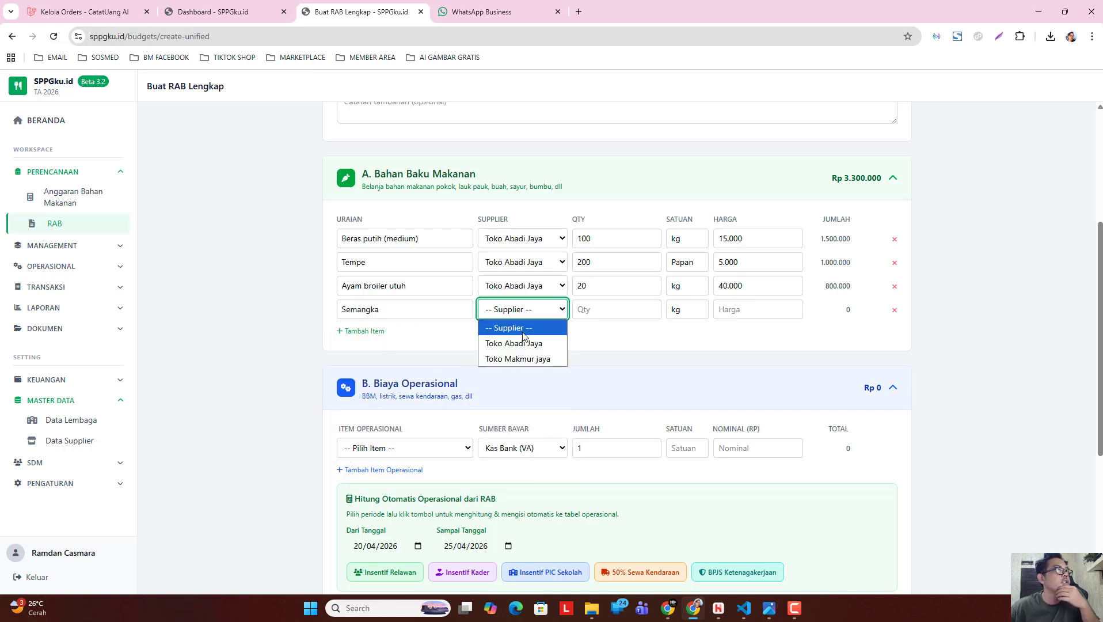
click(524, 343)
- Set the quantity of Semangka to 100 and its price to 17.000
click(611, 308)
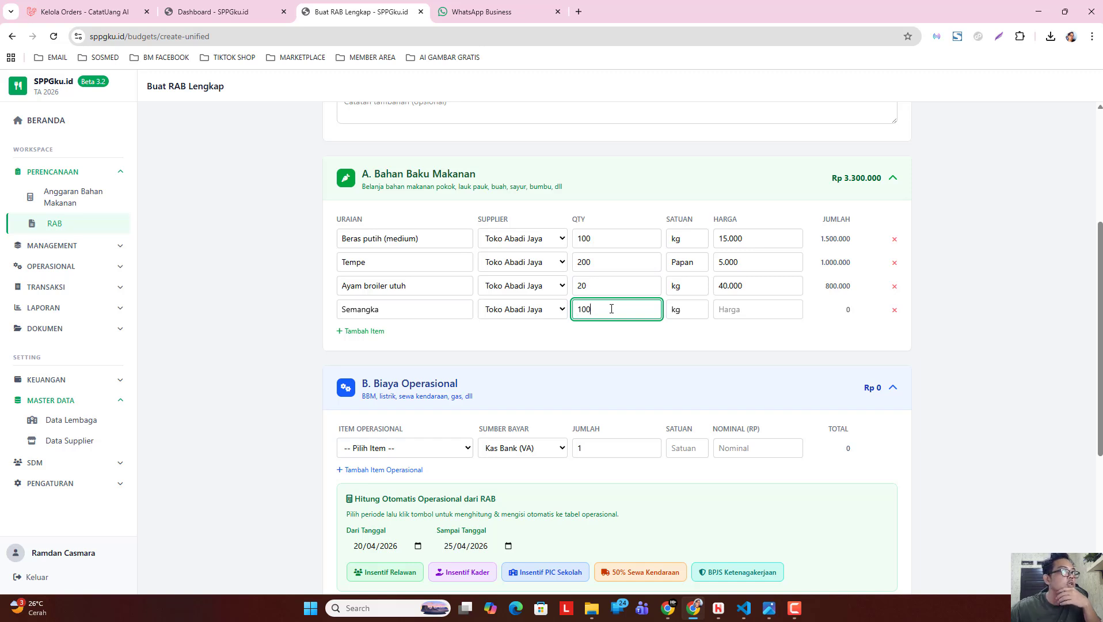
click(748, 311)
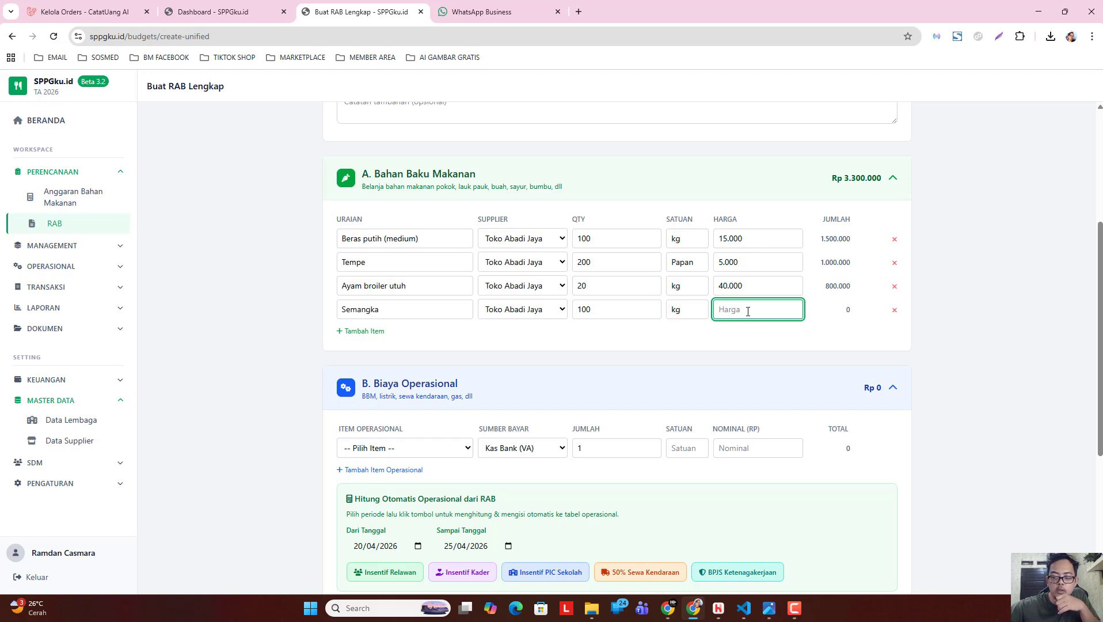
text(170000)
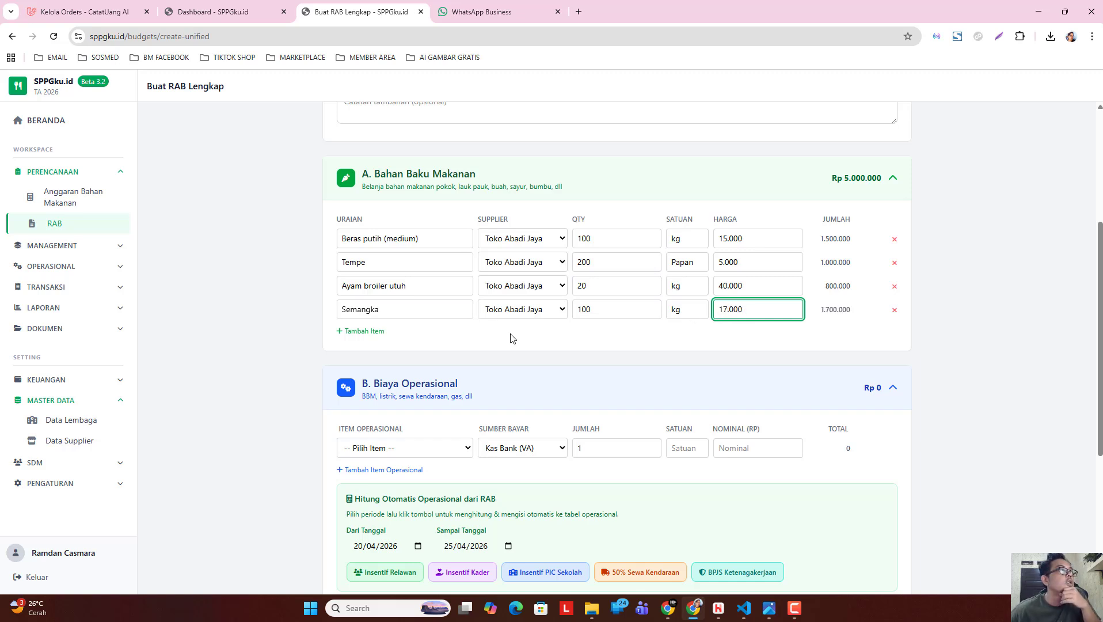
- Add a fifth item row to Bahan Baku Makanan with Bawang merah as the ingredient and Toko Abadi Jaya as supplier
click(376, 333)
click(402, 336)
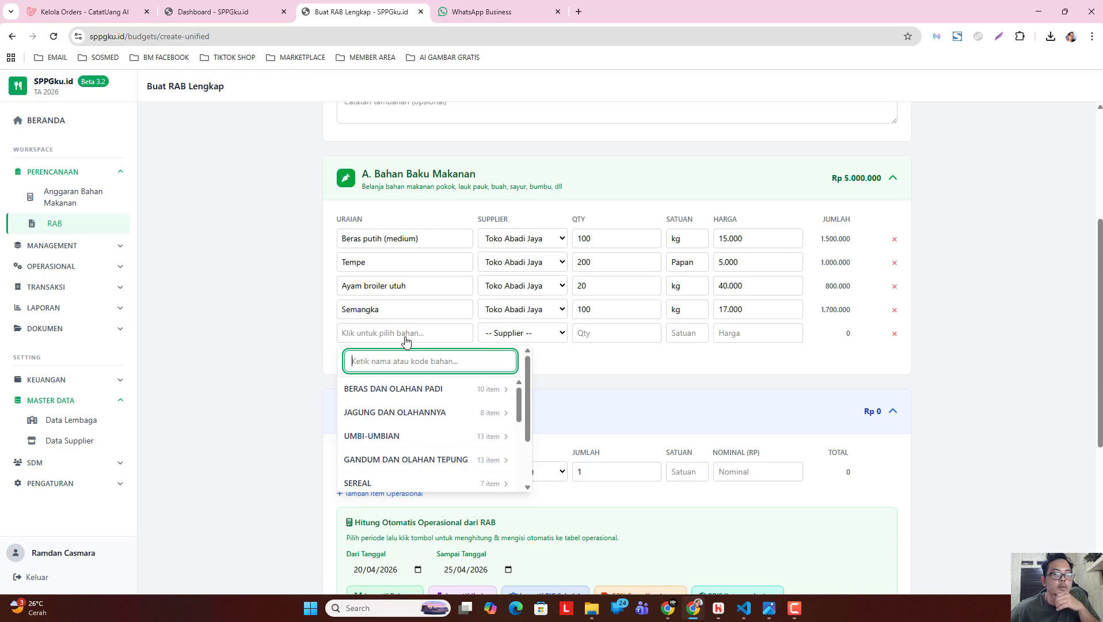
text(Bawang)
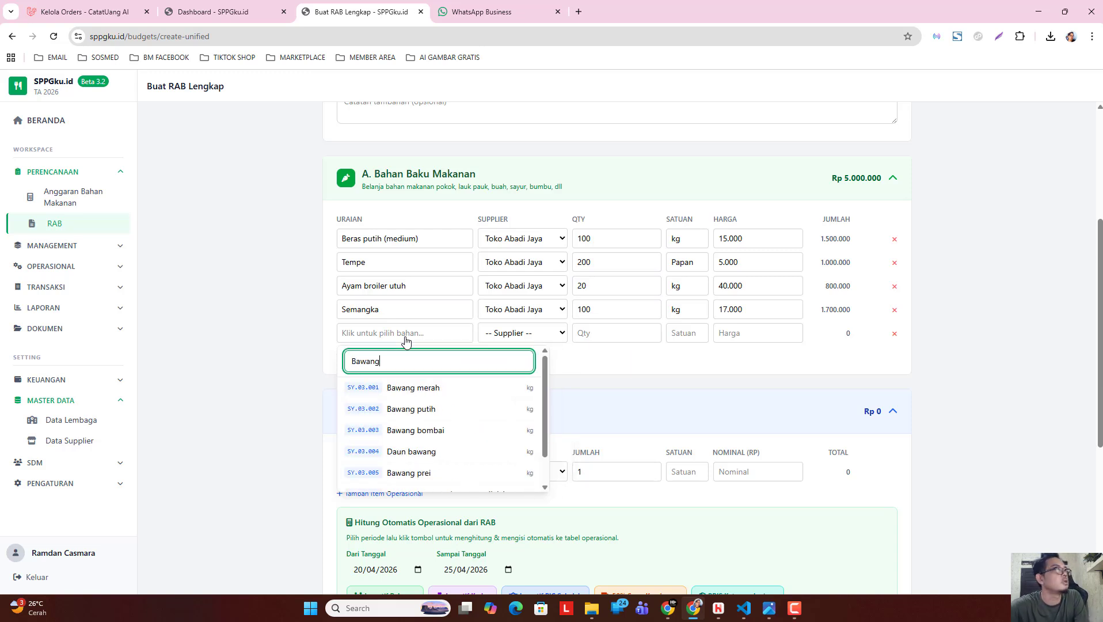
click(424, 393)
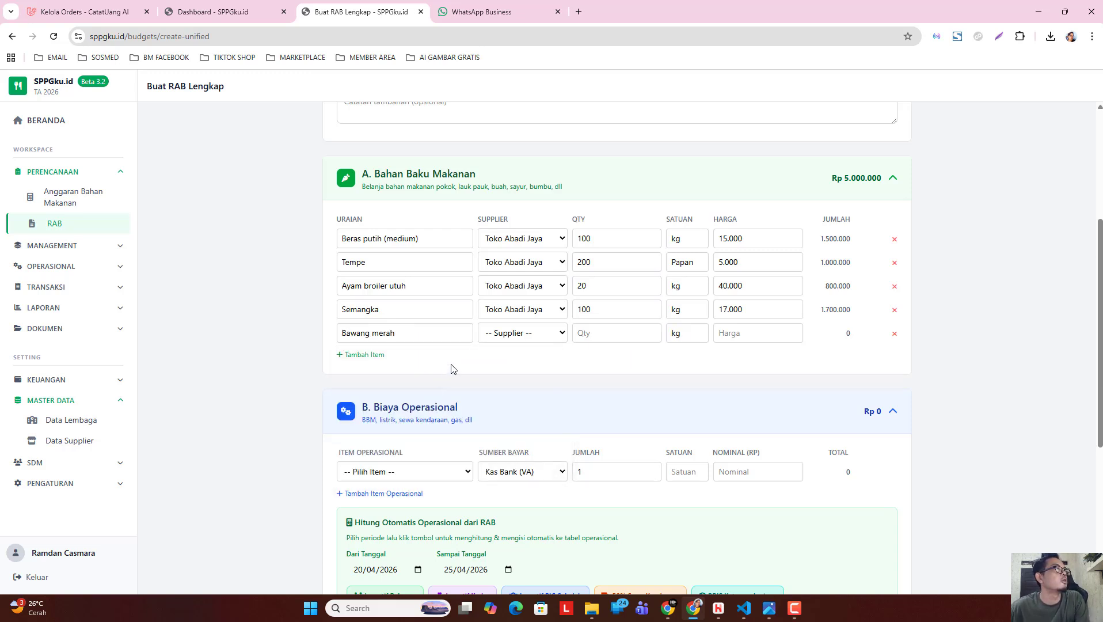
click(526, 335)
click(525, 363)
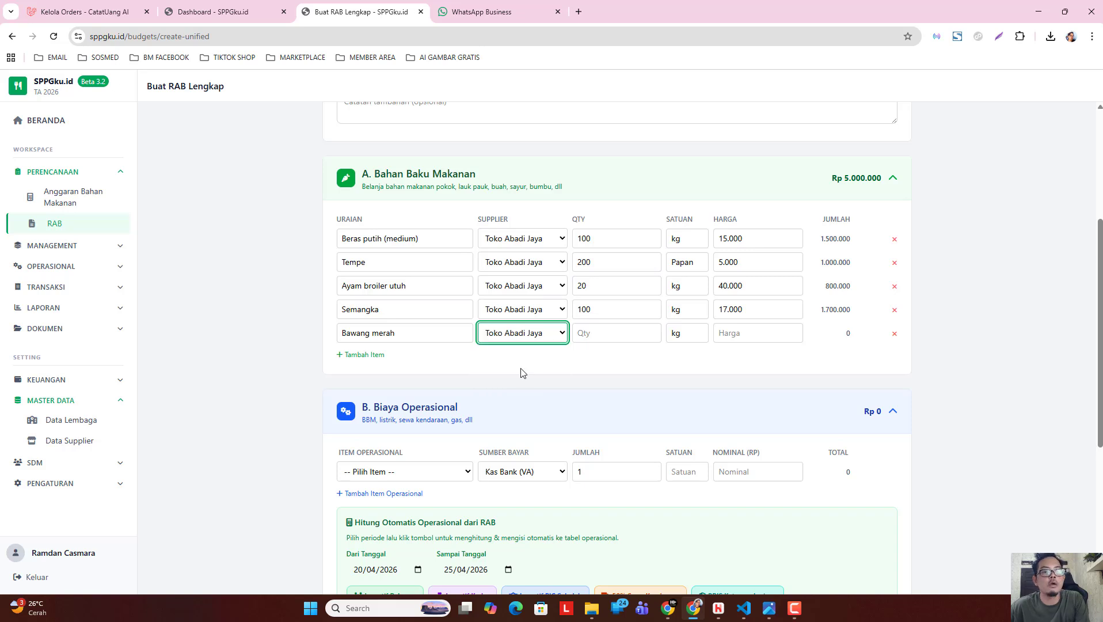
- Set the quantity of Bawang merah to 20 and its price to 40.000
click(610, 333)
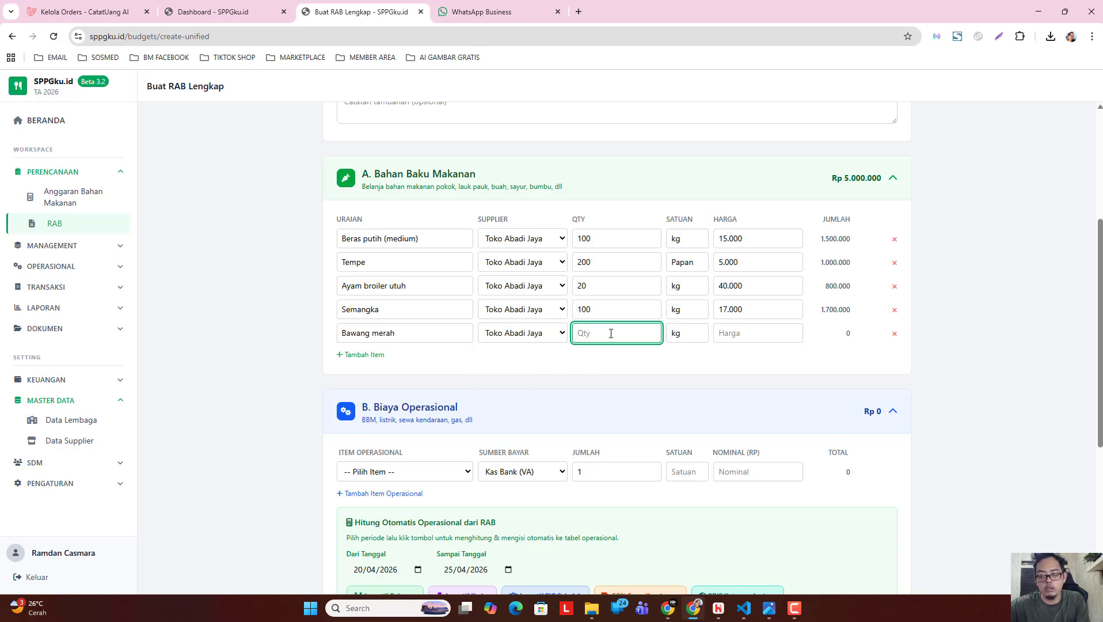
click(740, 335)
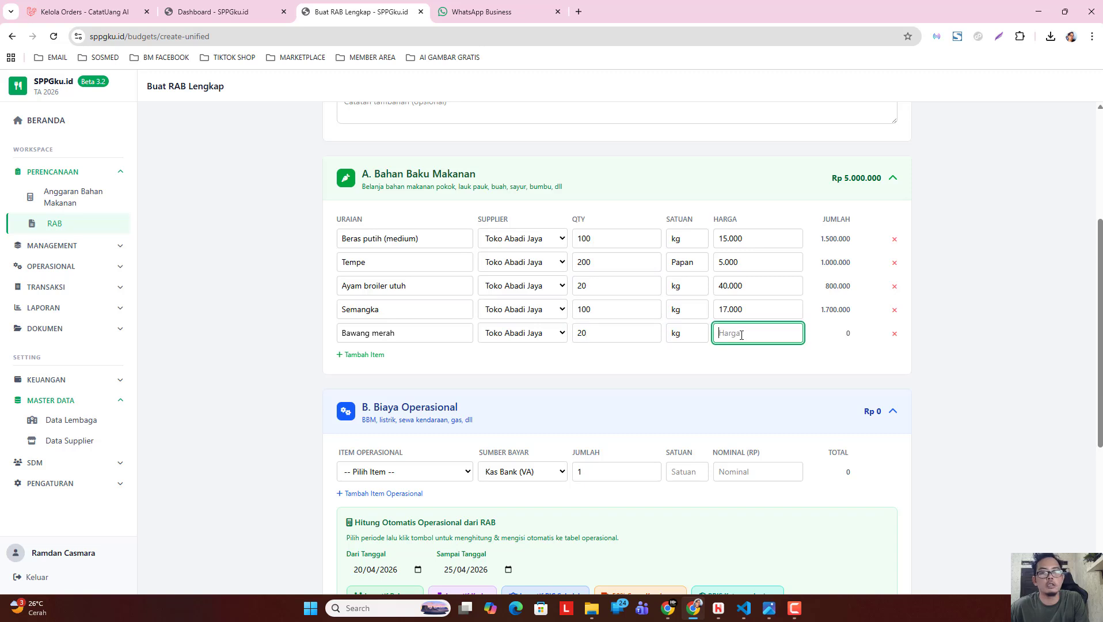
text(4)
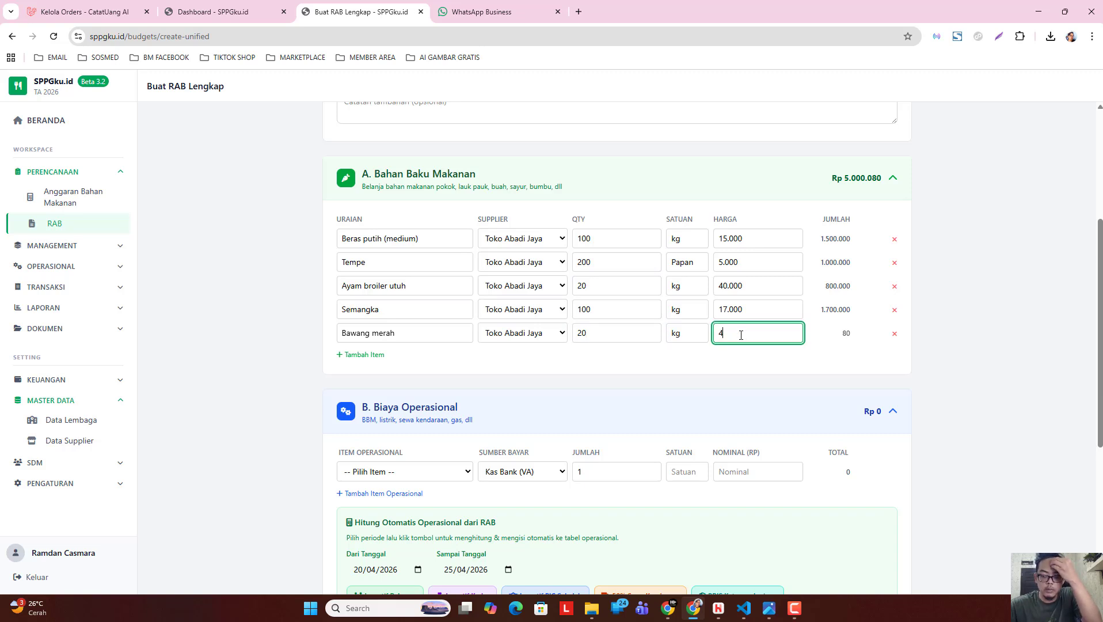
text(0.000)
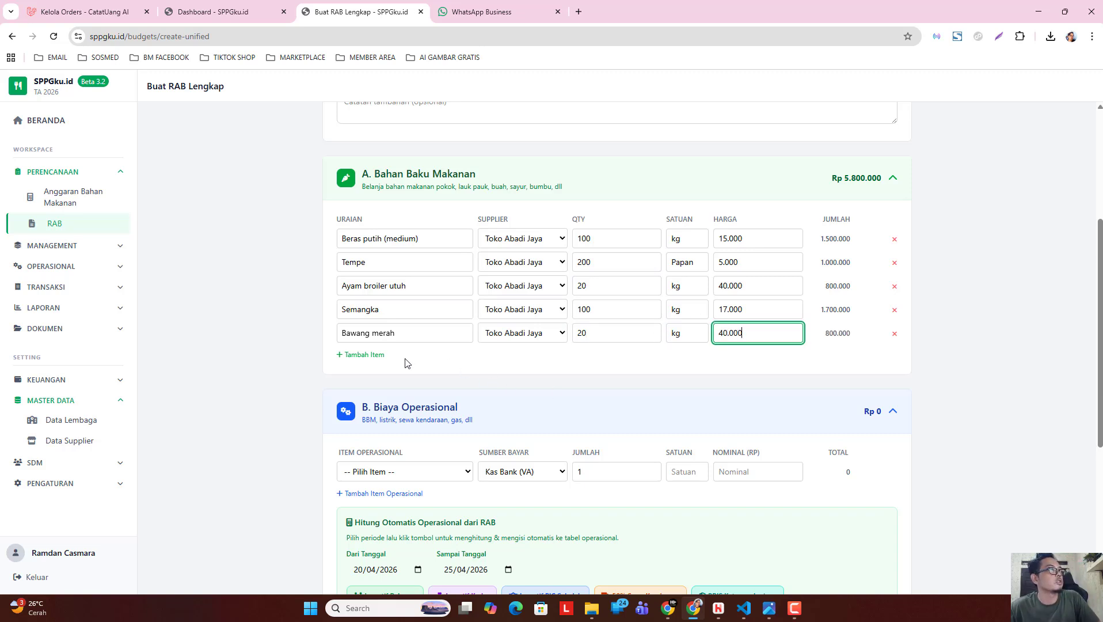
- Add a sixth item row to Bahan Baku Makanan with Bawang putih as the ingredient and Toko Abadi Jaya as supplier
click(378, 355)
click(397, 356)
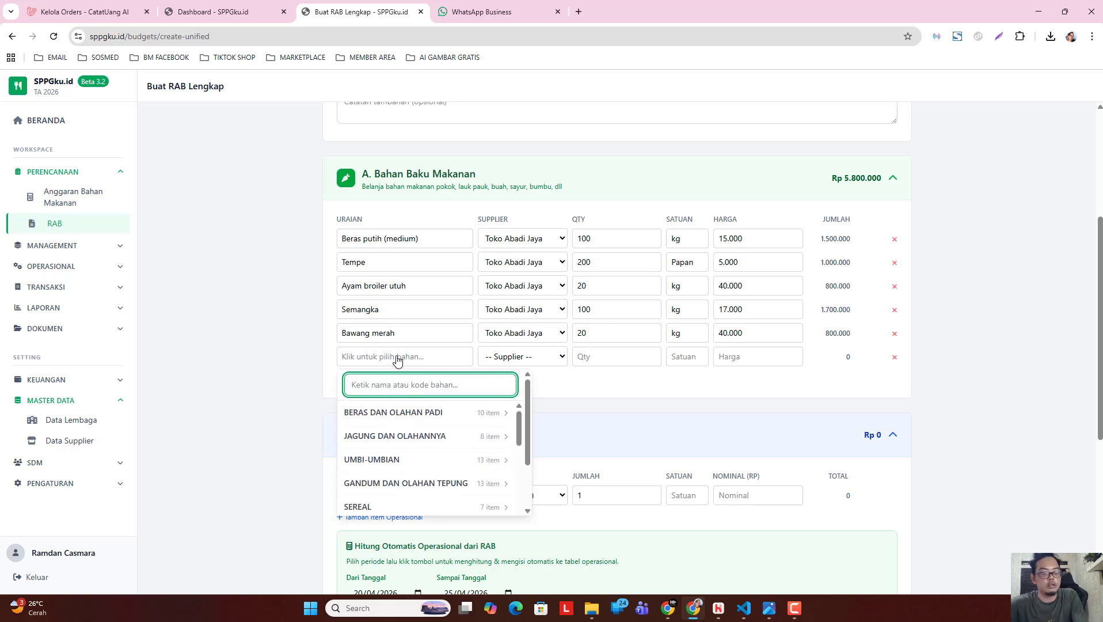
text(Bawan)
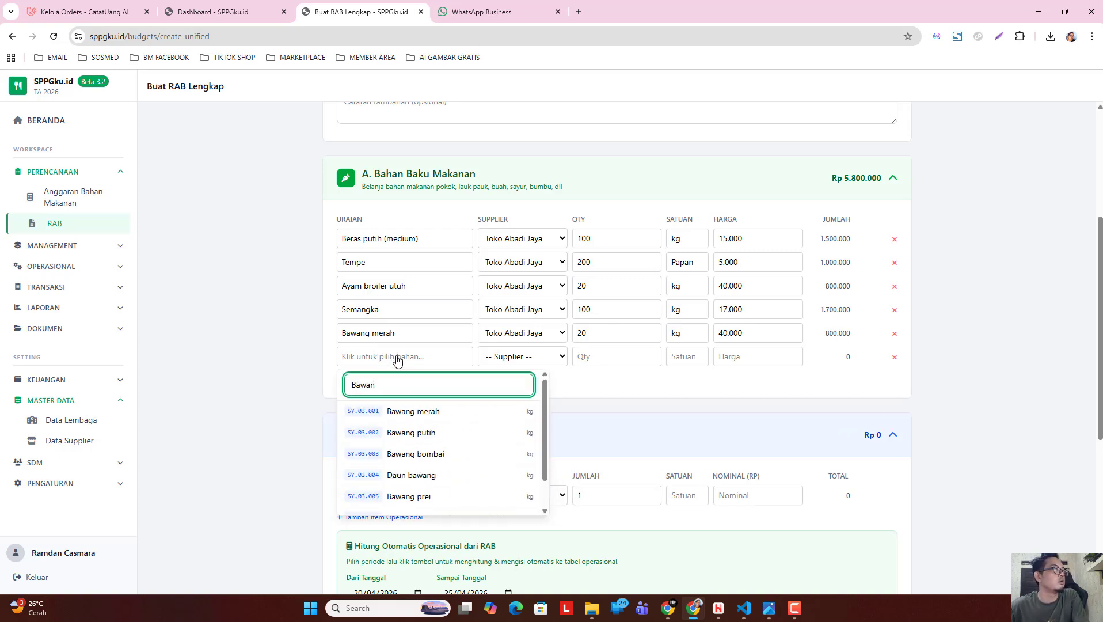
click(423, 432)
click(522, 356)
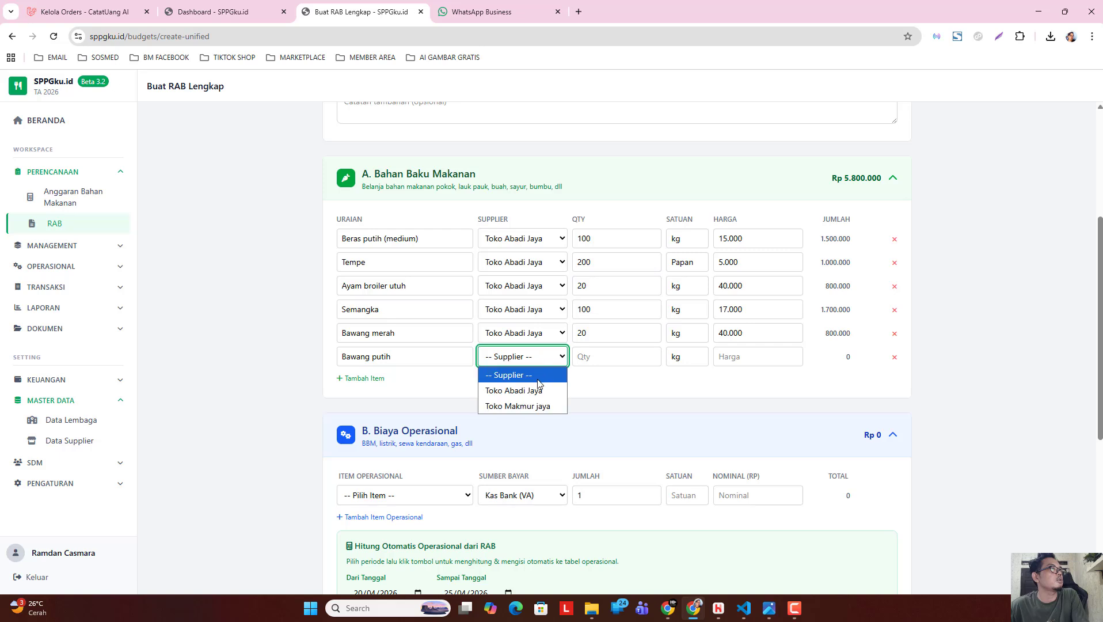
click(515, 389)
- Set the quantity of Bawang putih to 20 and its price to 38.000
click(599, 357)
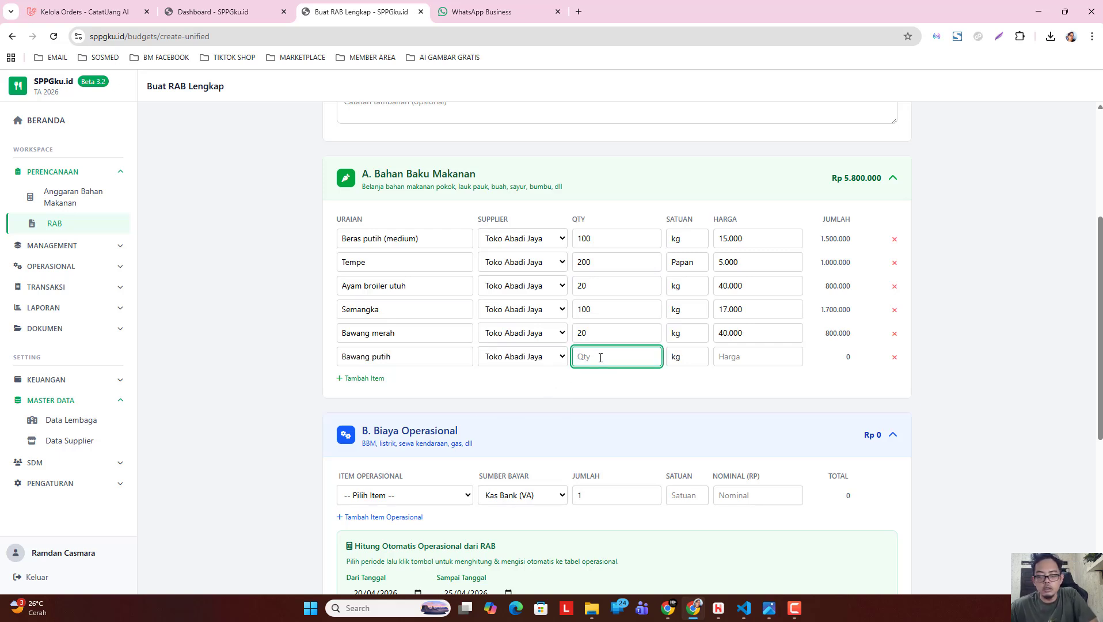
text(3.800)
text(000)
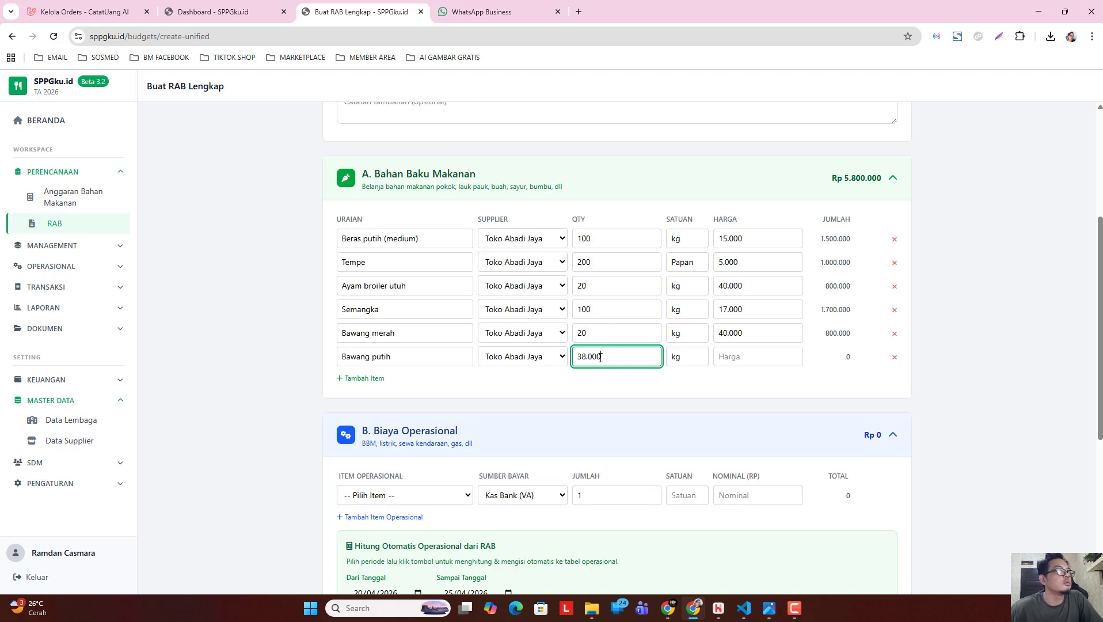
double_click(592, 355)
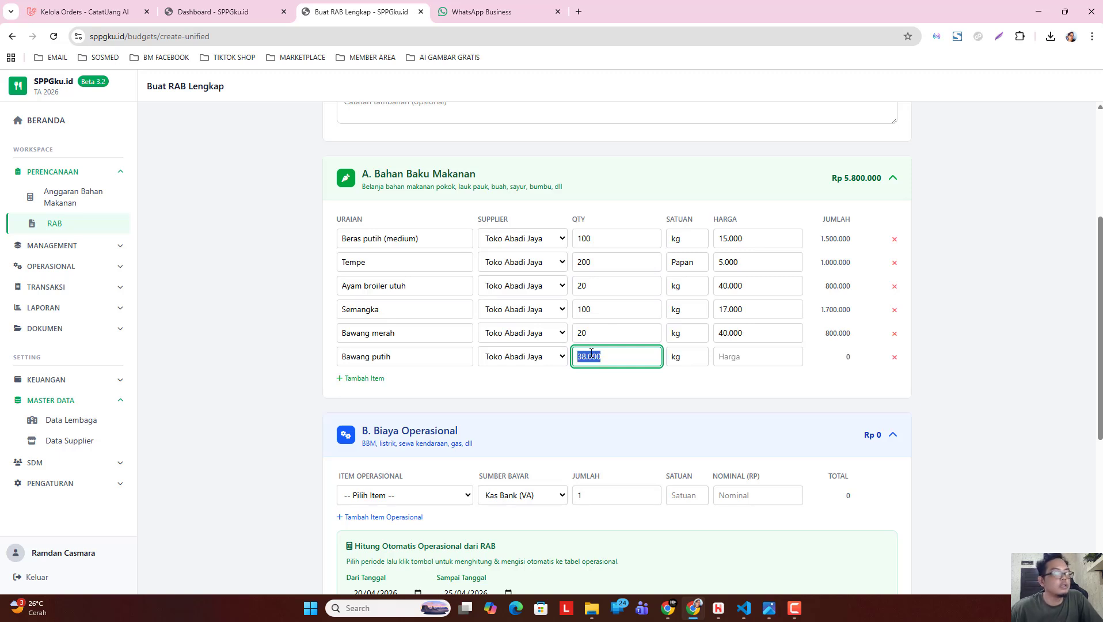
text(20)
click(724, 356)
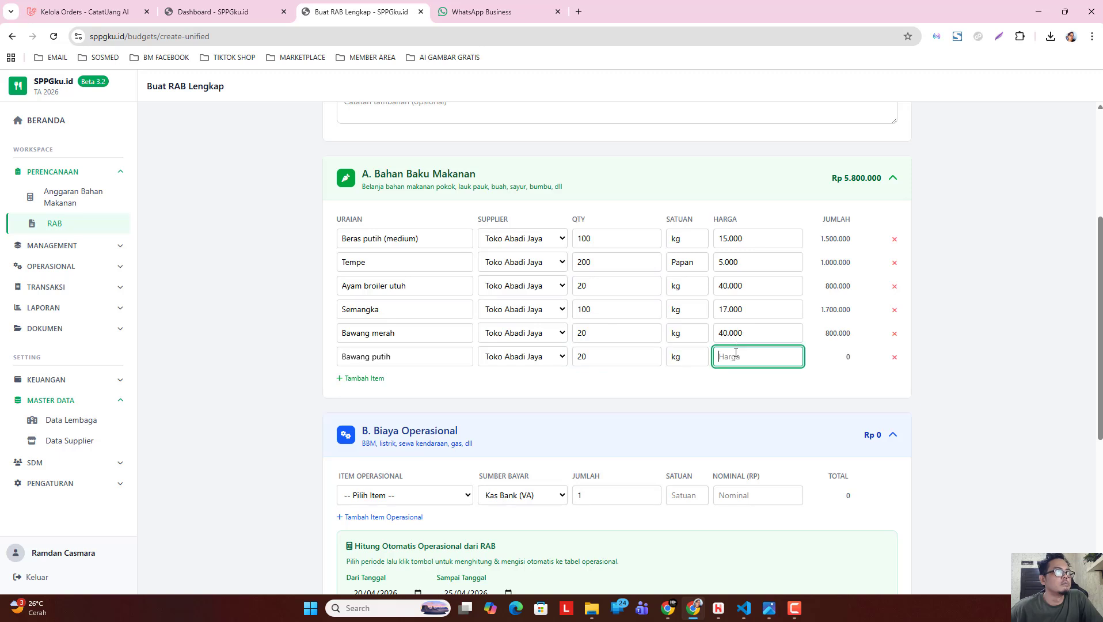
text(380000)
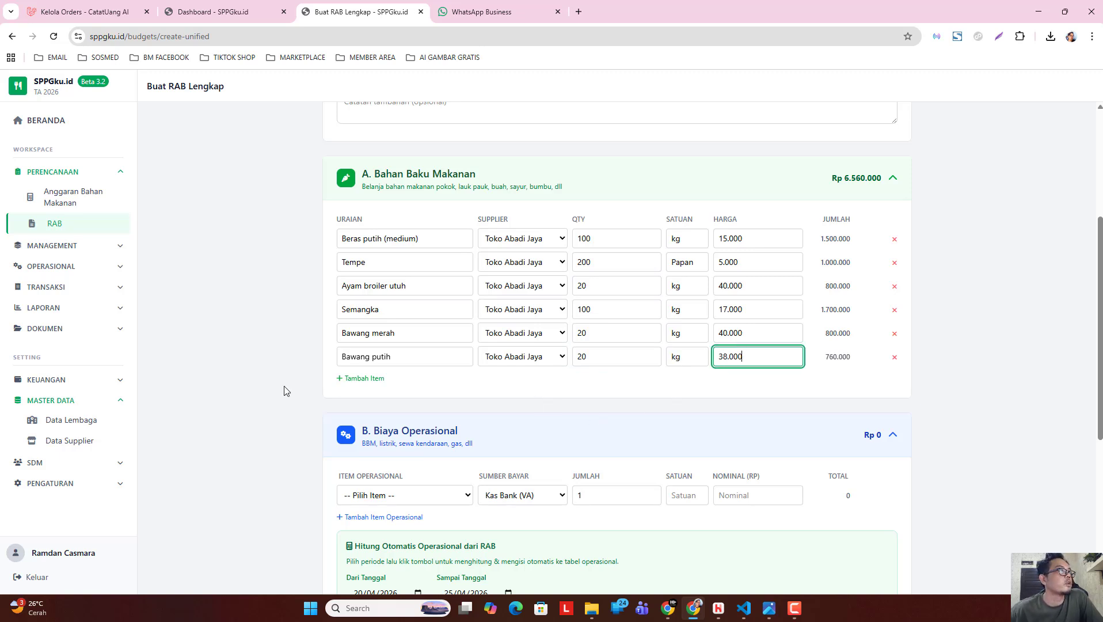
- Add a seventh item row to Bahan Baku Makanan with Ketumbar bubuk as the ingredient and Toko Abadi Jaya as supplier
click(368, 378)
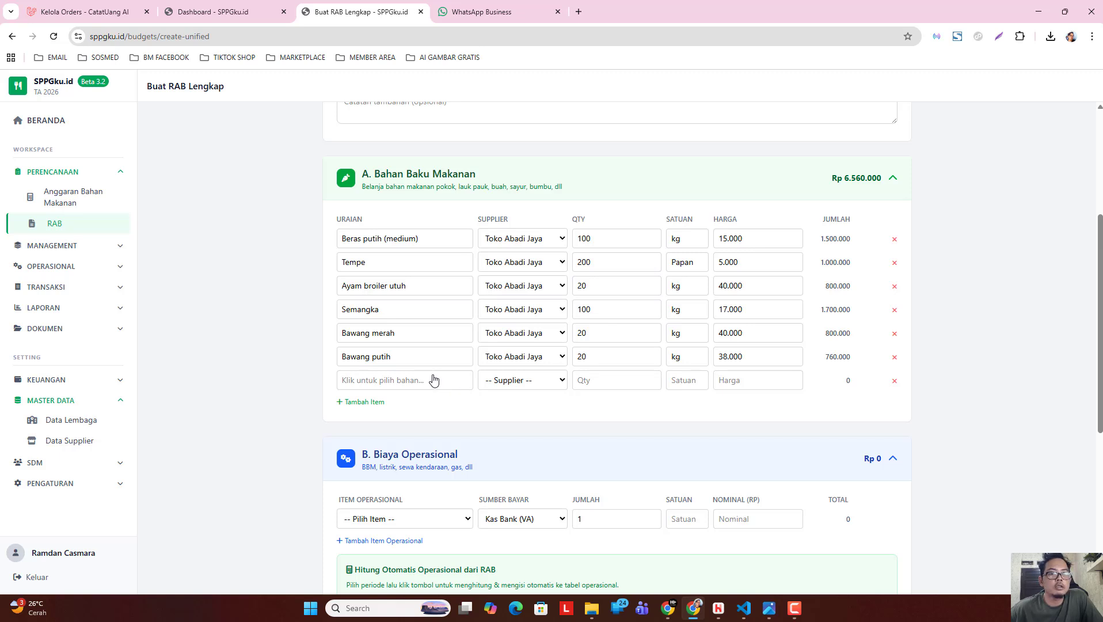
click(433, 379)
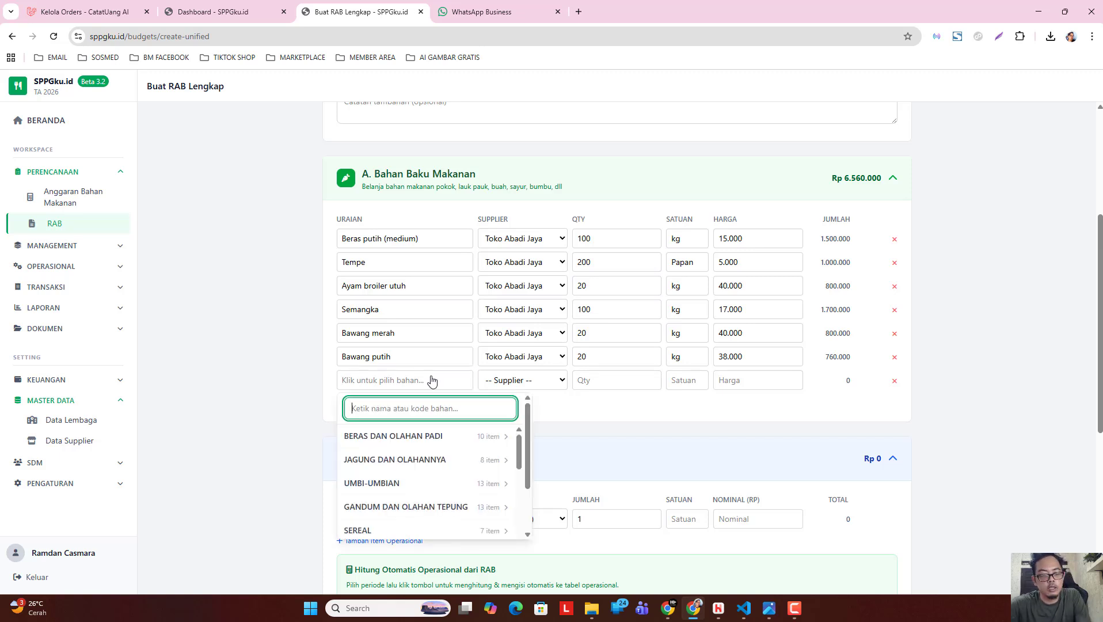
text(ketumba)
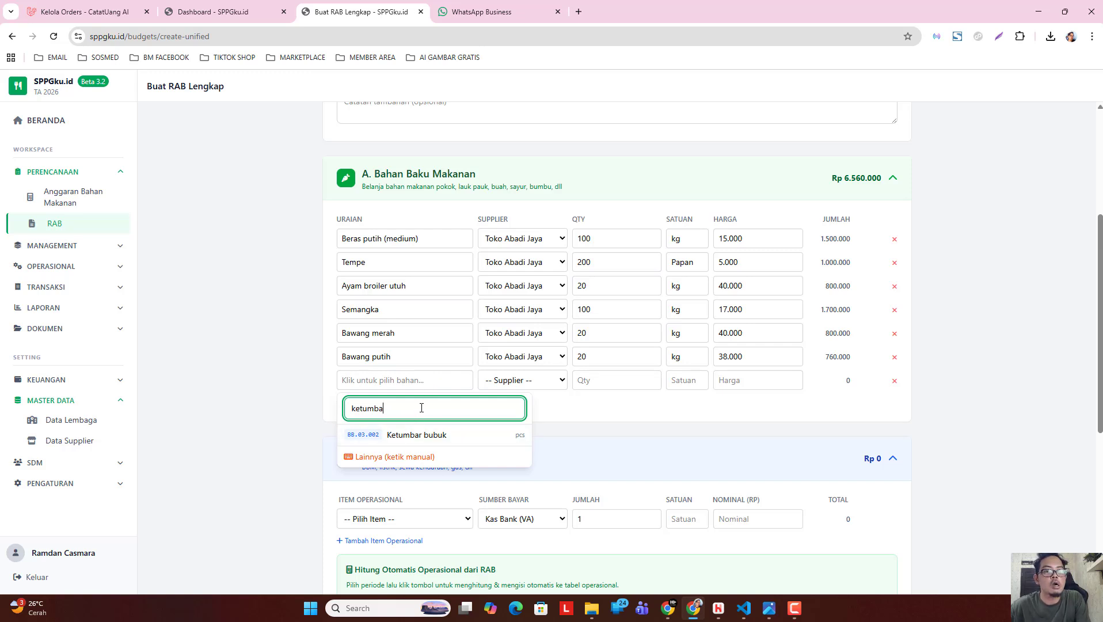
click(403, 436)
click(523, 381)
click(513, 414)
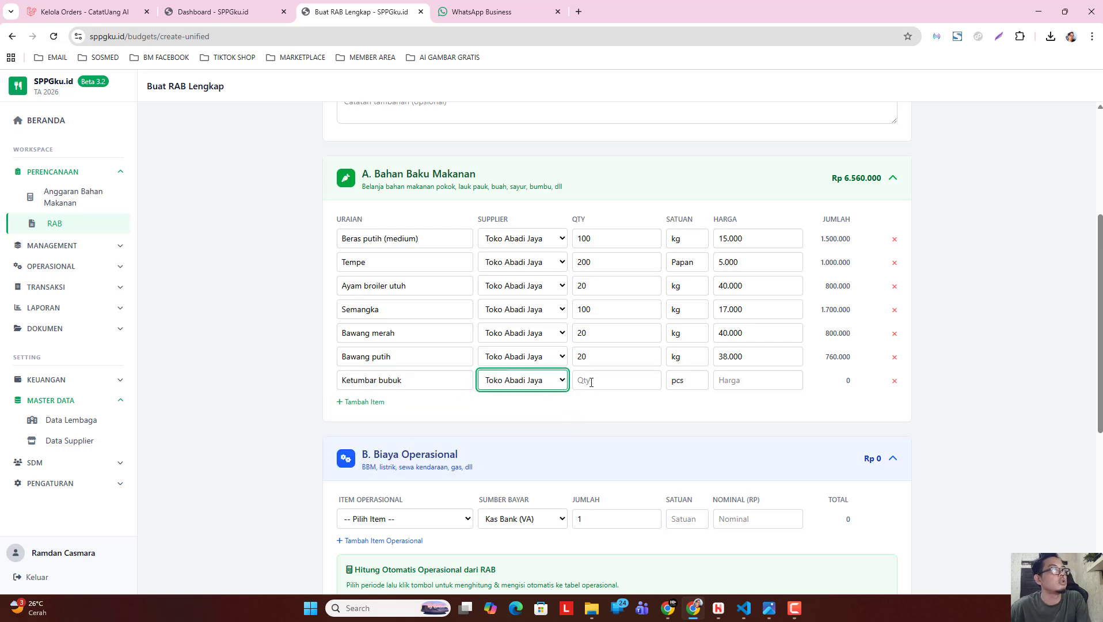
- Set Ketumbar bubuk to a quantity of 2, with Kg as the unit and a price of 50.000
click(592, 381)
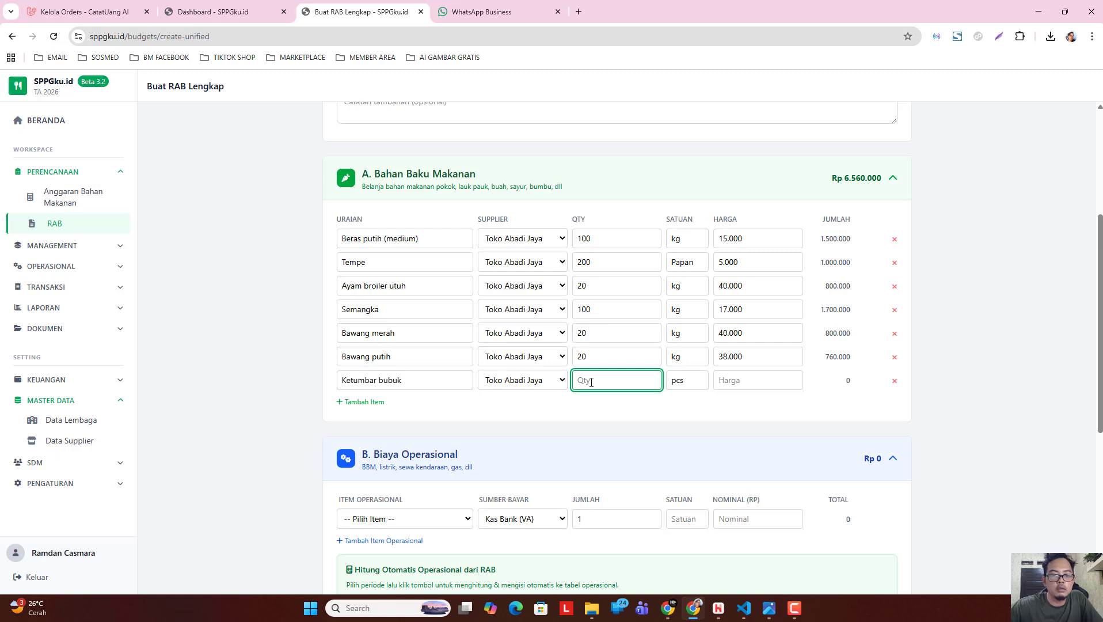
text(2)
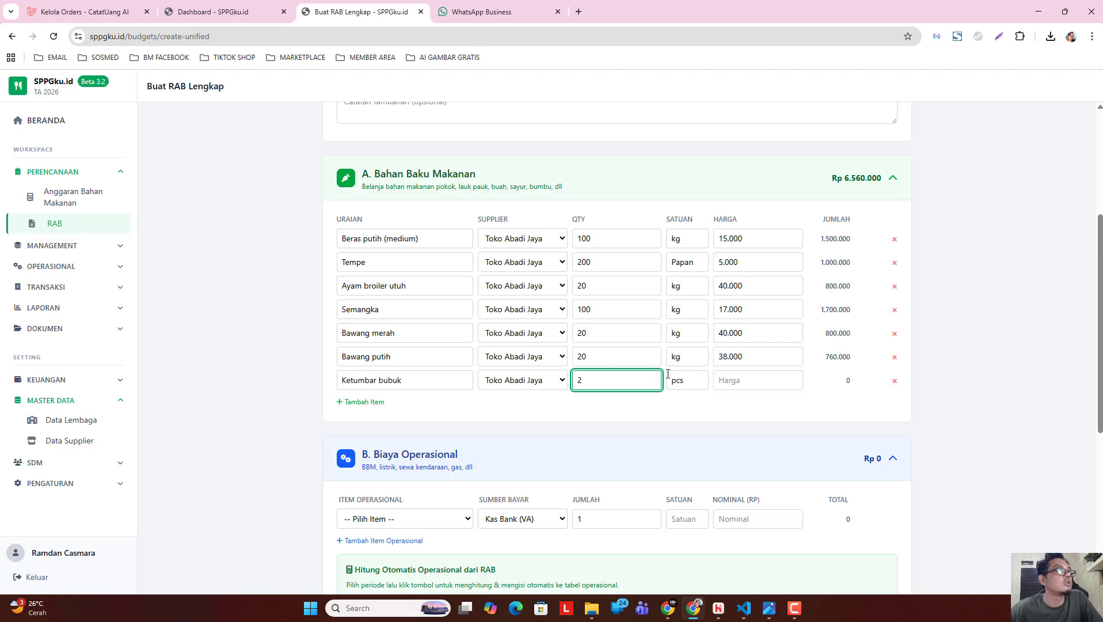
click(693, 380)
drag(702, 377, 635, 387)
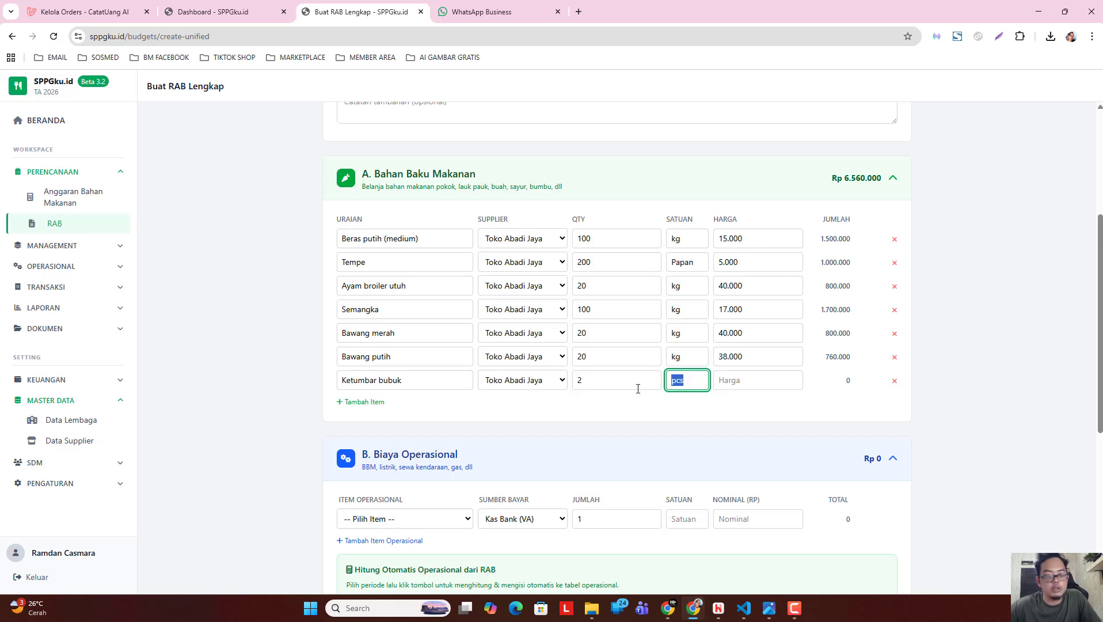
text(Kg)
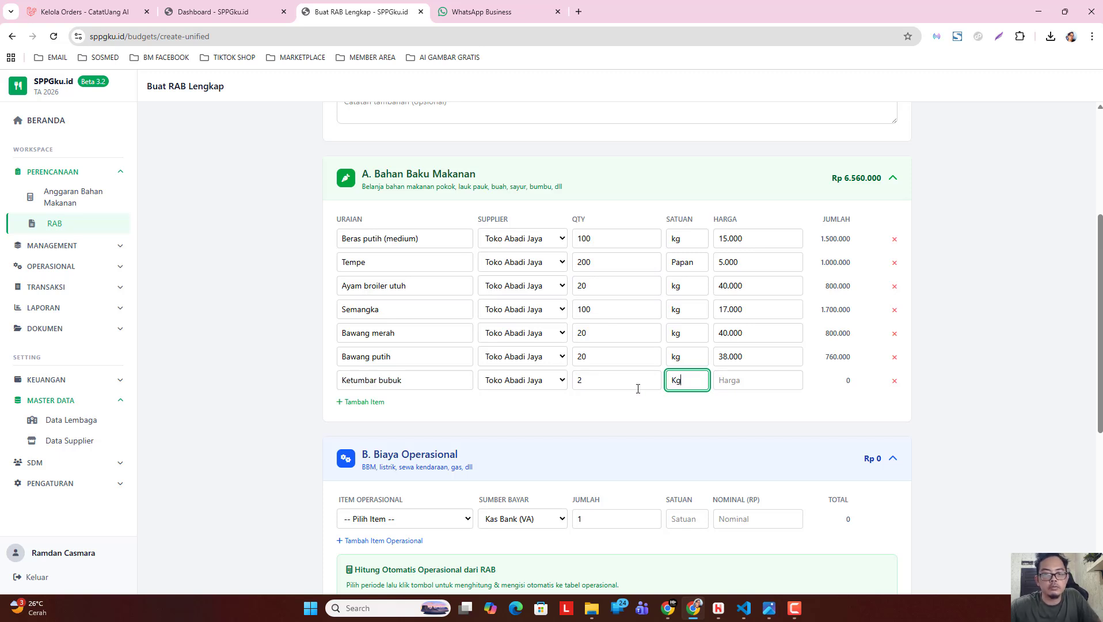
click(726, 379)
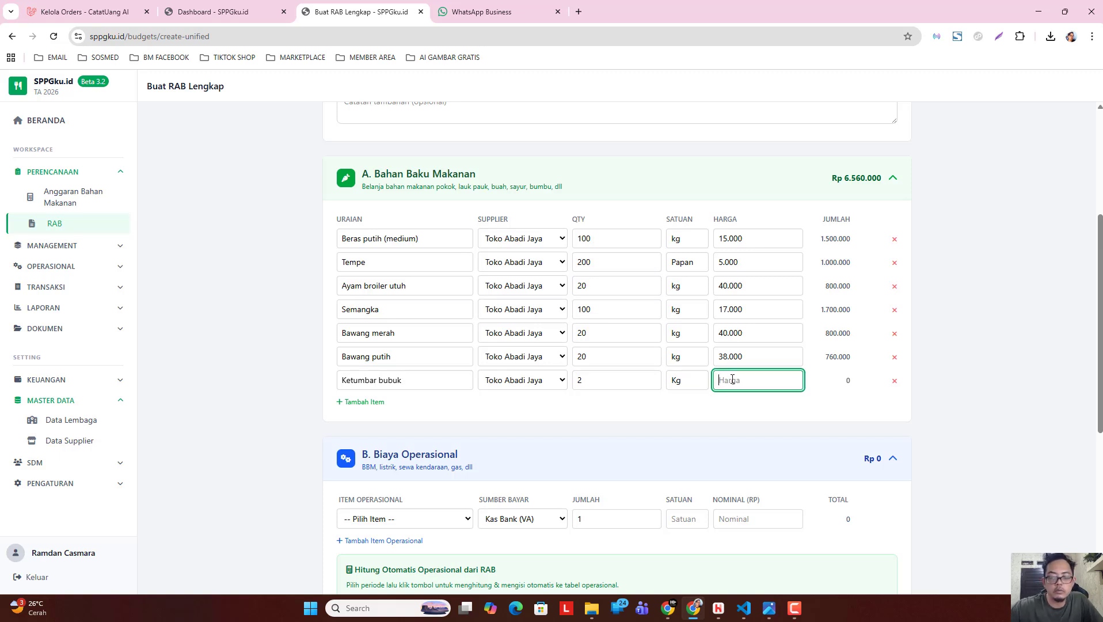
text(50.000)
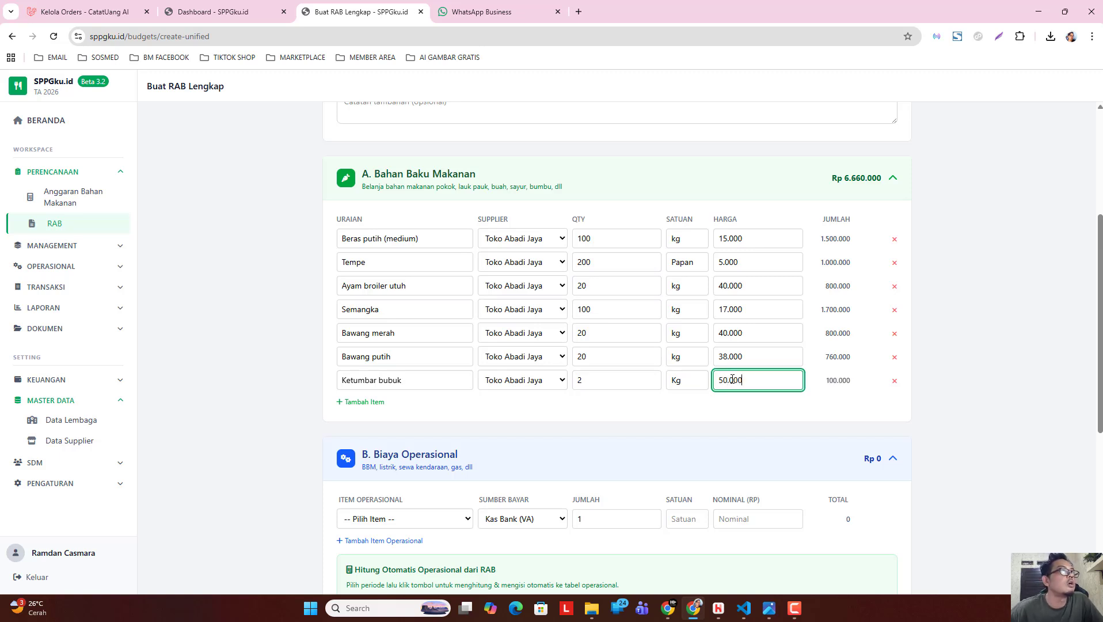
- Add an eighth item row to Bahan Baku Makanan with Gula merah/aren as the ingredient and Toko Abadi Jaya as supplier
click(378, 402)
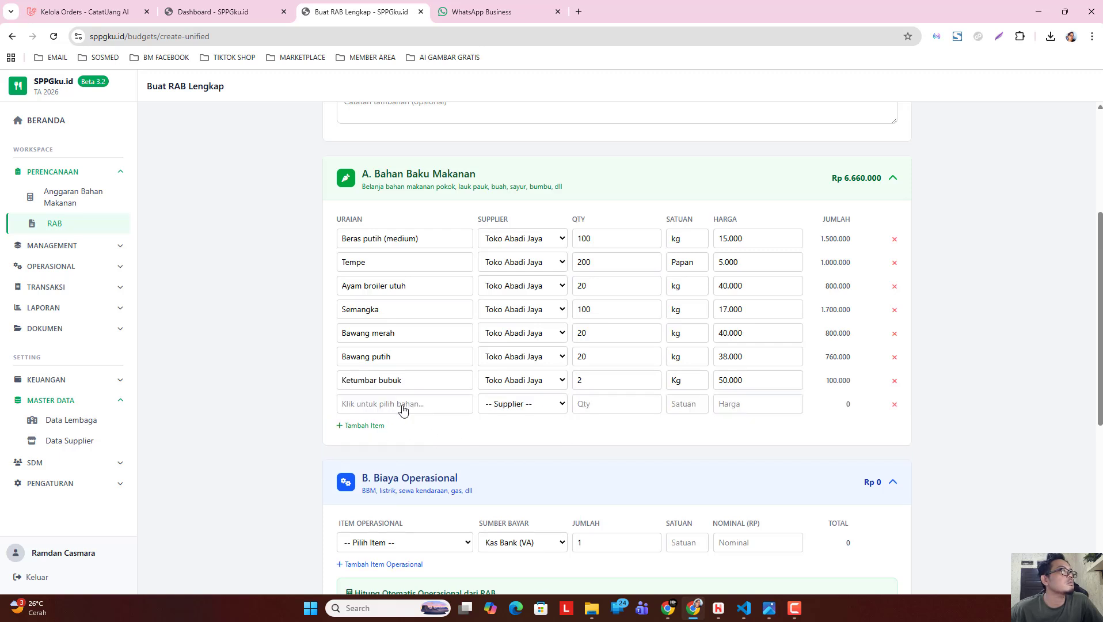
click(423, 406)
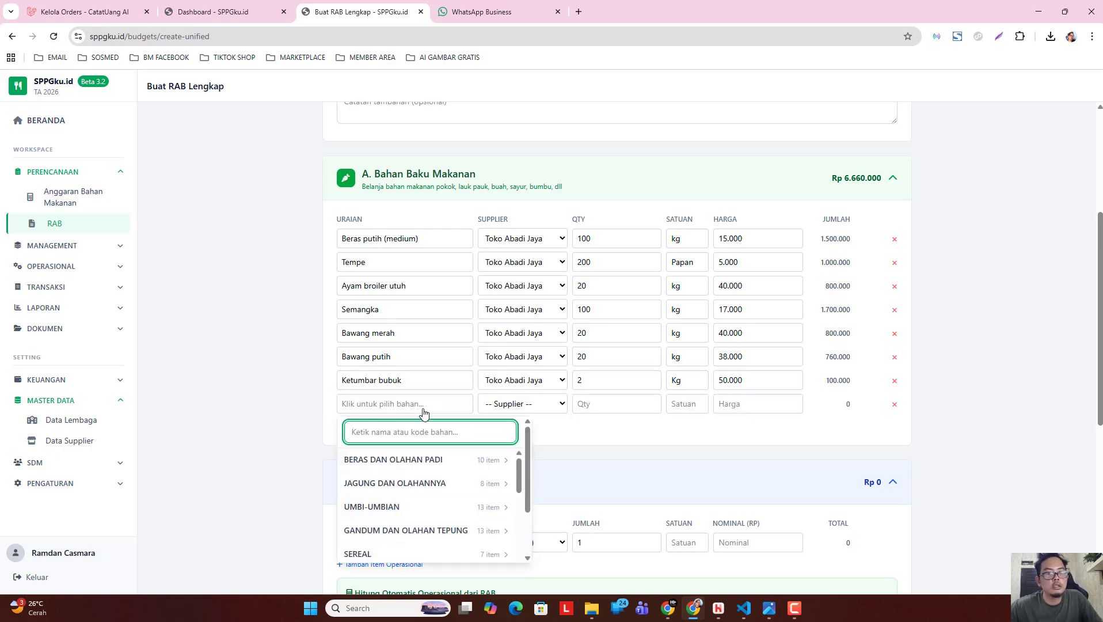
text(Gula)
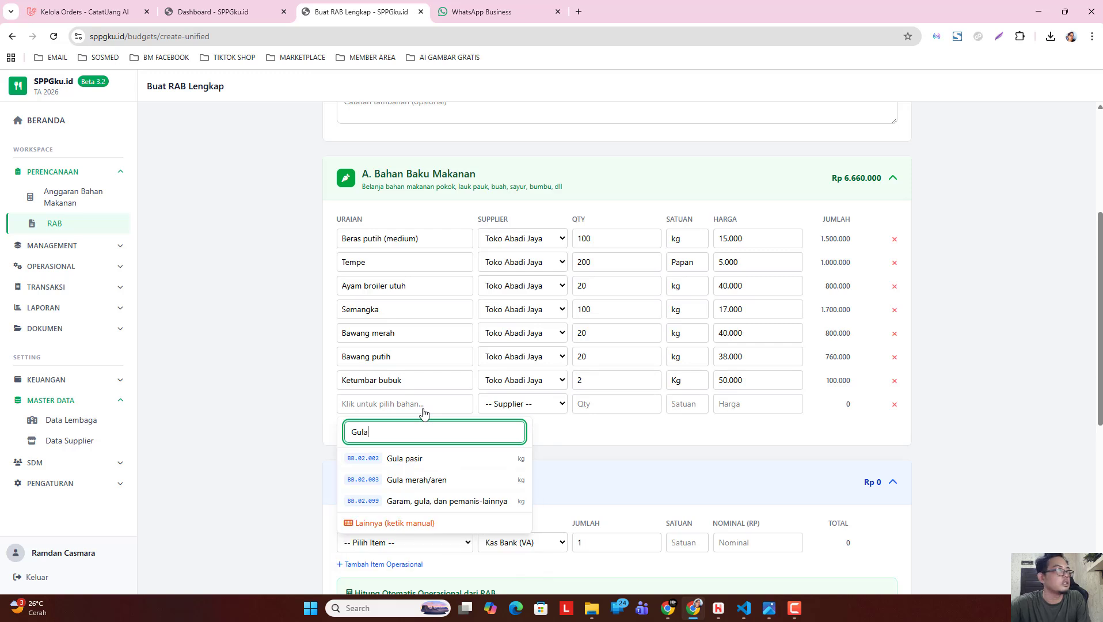
click(451, 481)
click(515, 406)
click(521, 434)
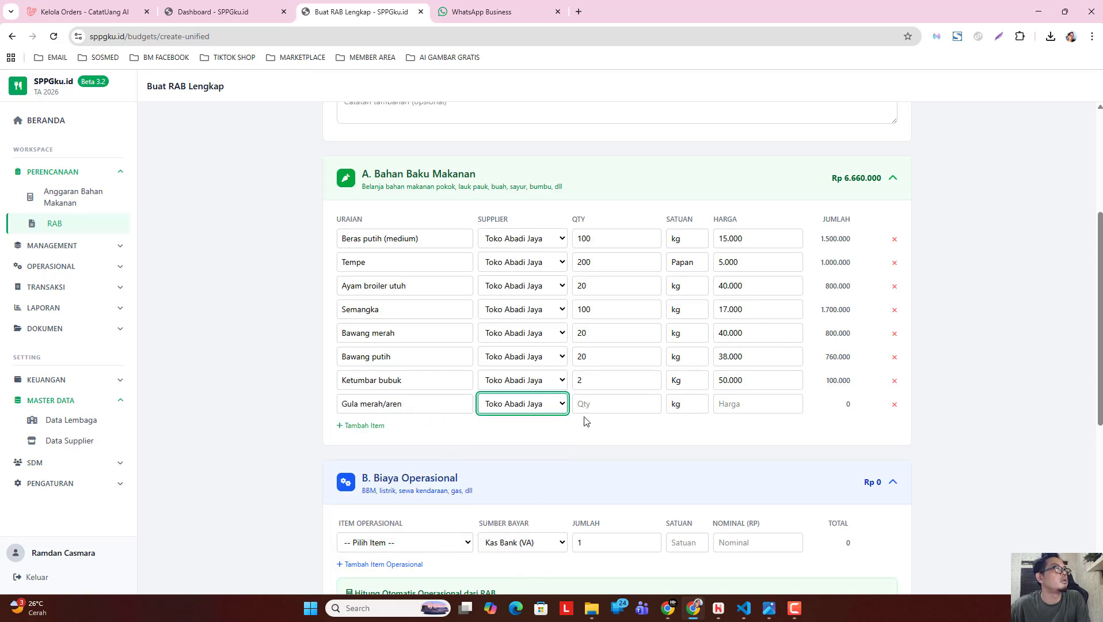
- Set the quantity of Gula merah/aren to 5 and its price to 15.000
click(611, 406)
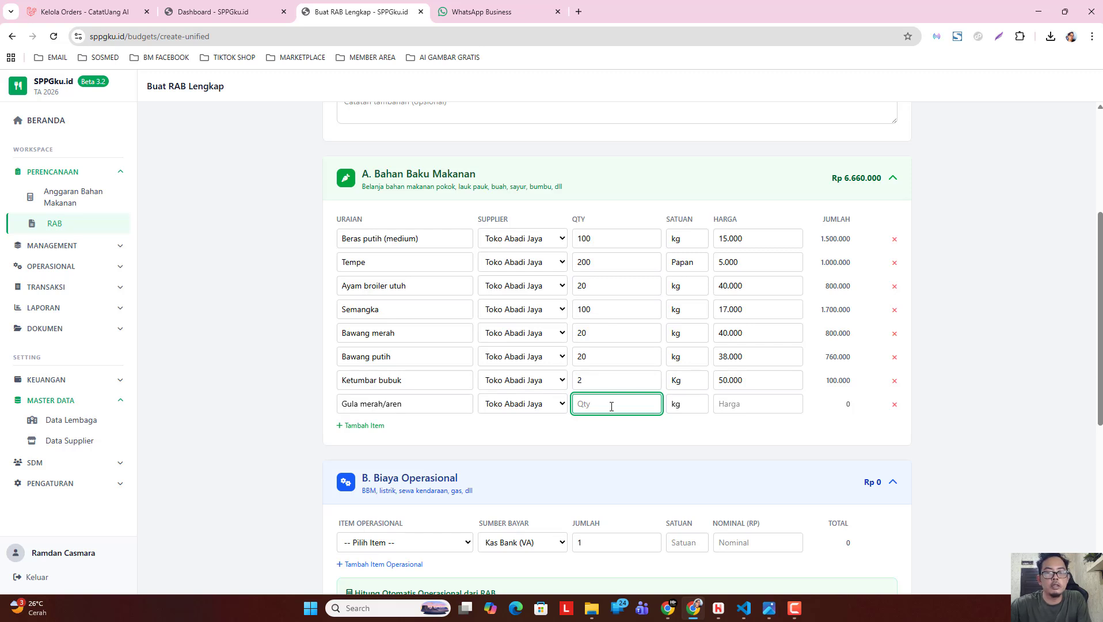
text(5)
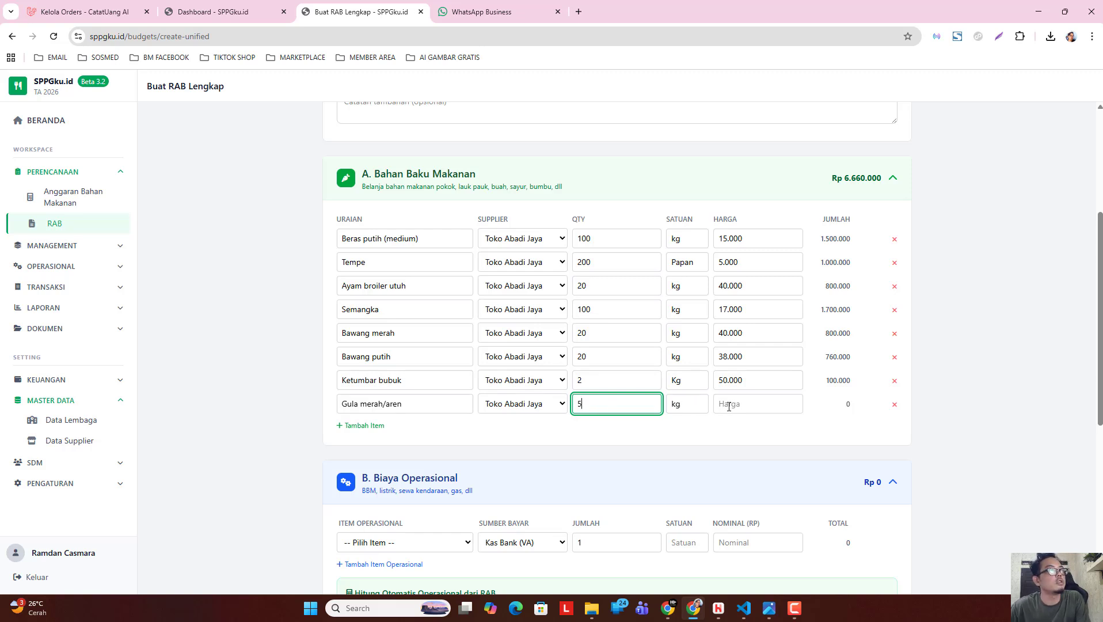
click(735, 407)
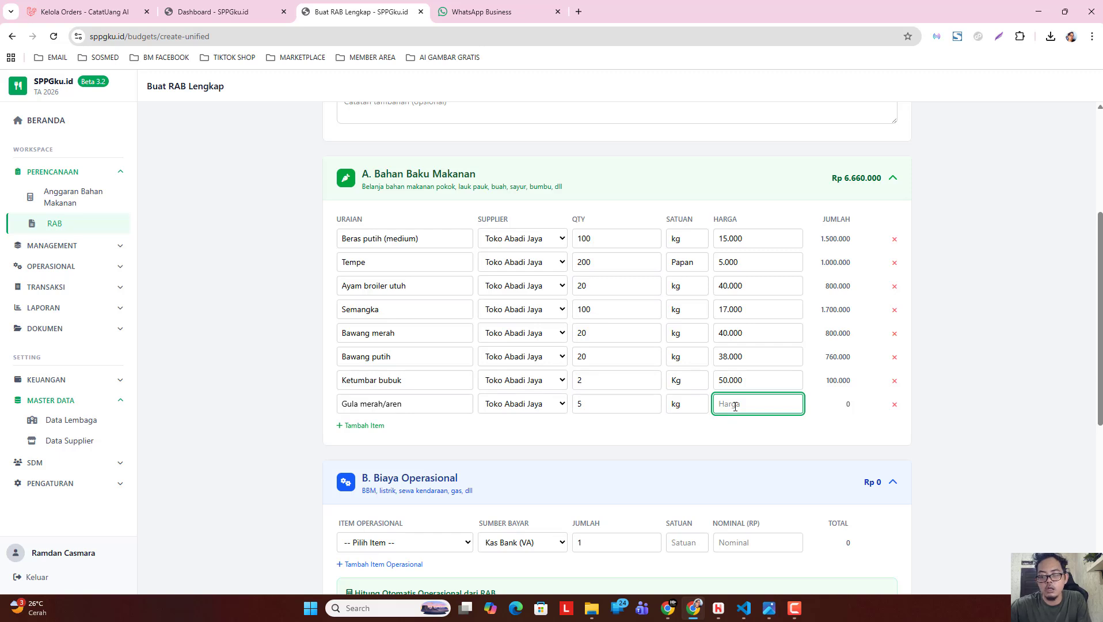
text(150000)
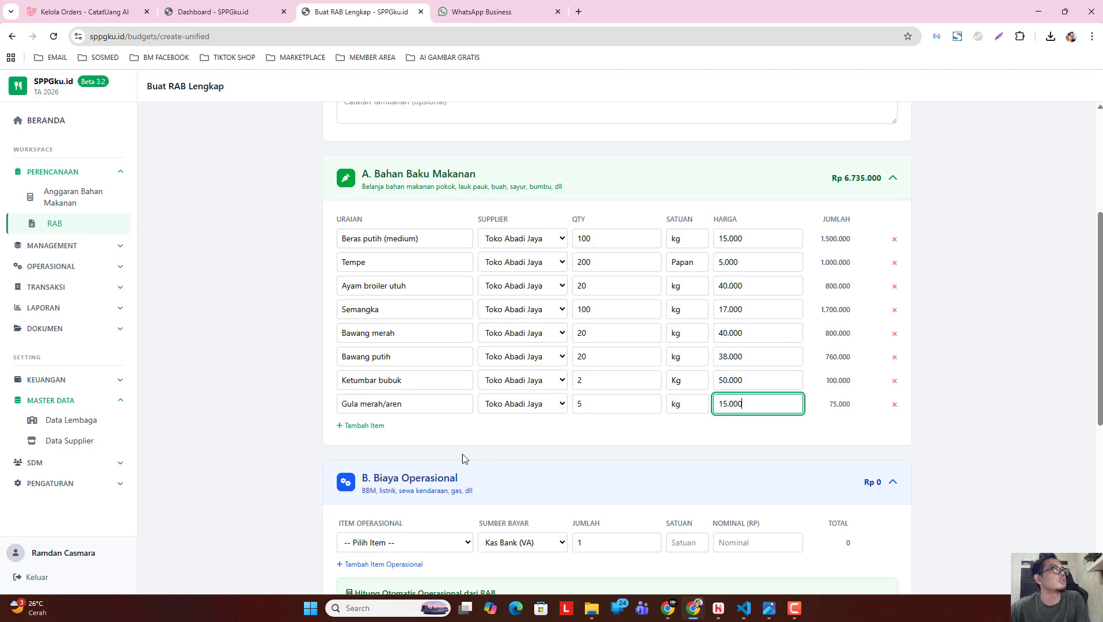
- Add a ninth item row to Bahan Baku Makanan with Lengkuas as the ingredient and Toko Abadi Jaya as supplier
click(366, 425)
click(410, 428)
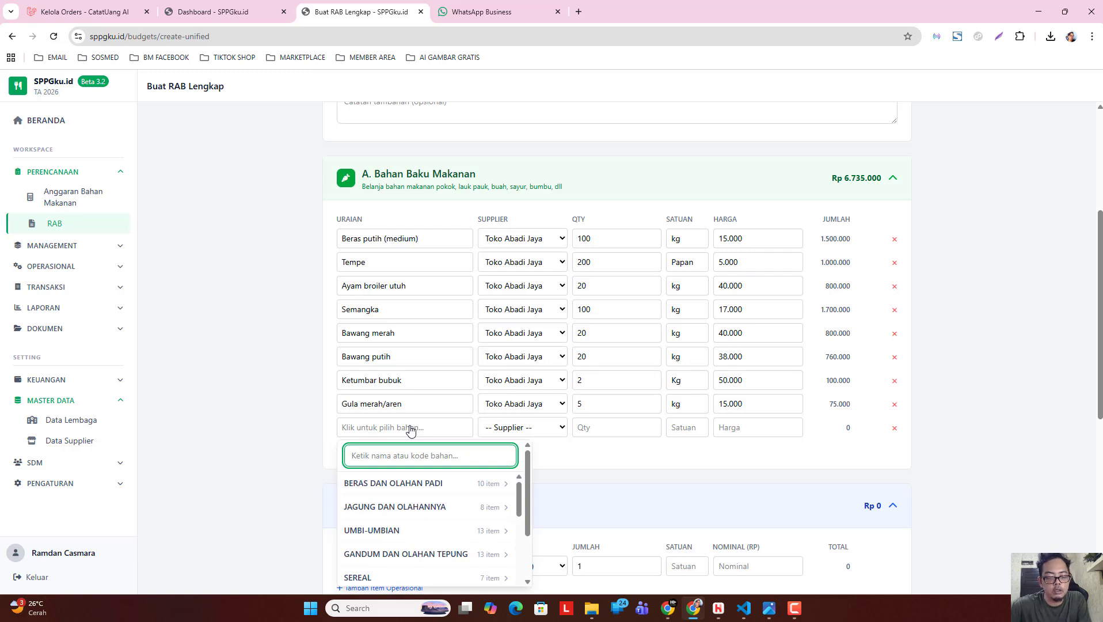
text(Leg)
key(BackSpace)
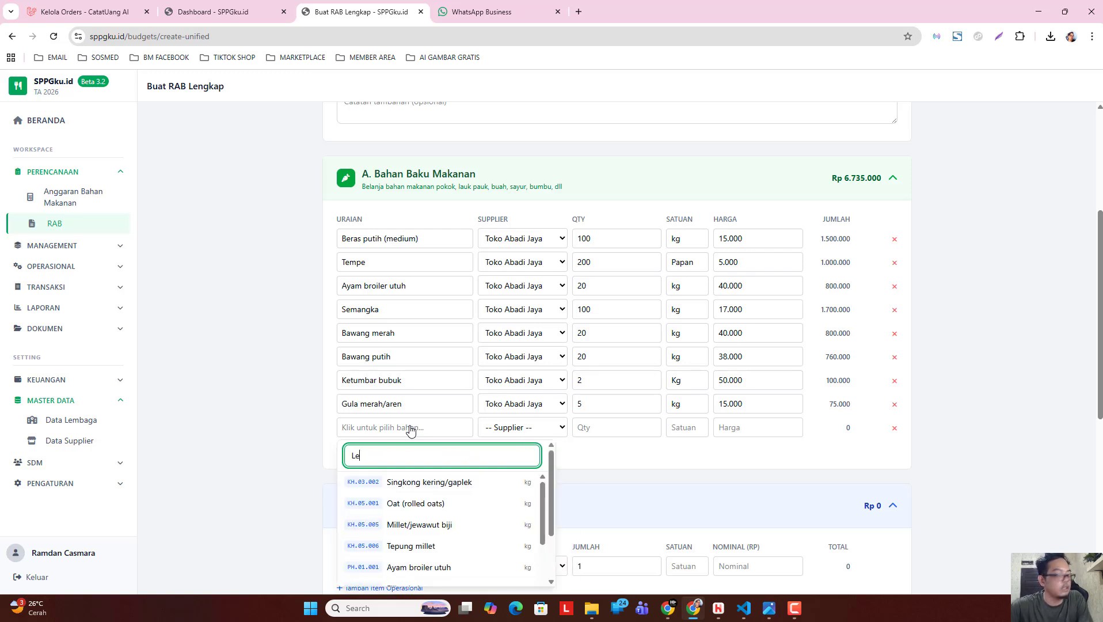
text(ng)
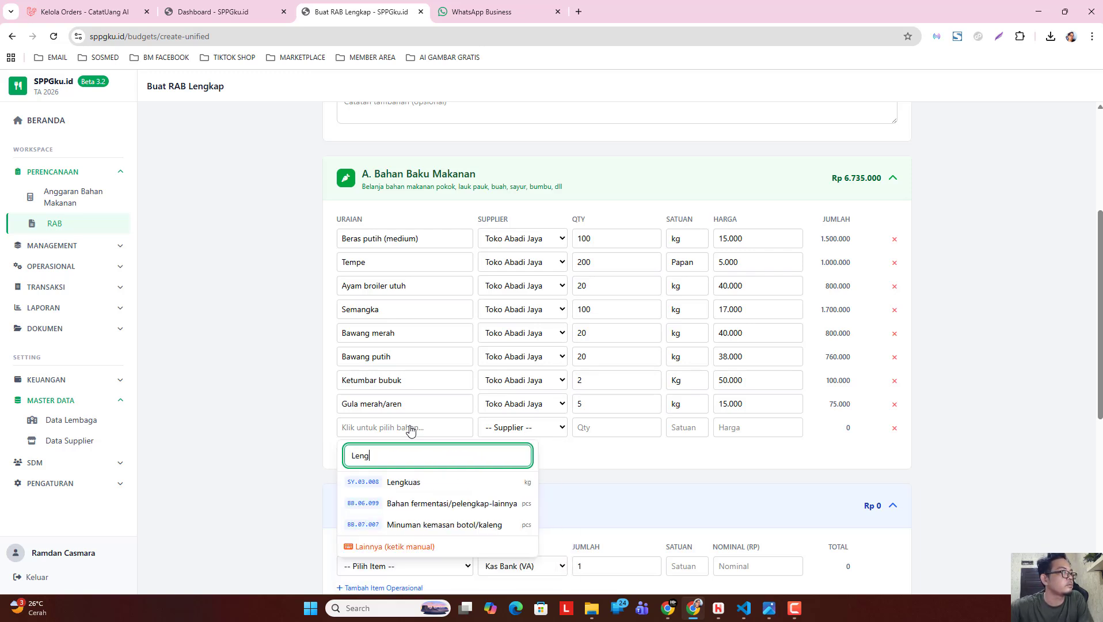
click(423, 483)
click(488, 426)
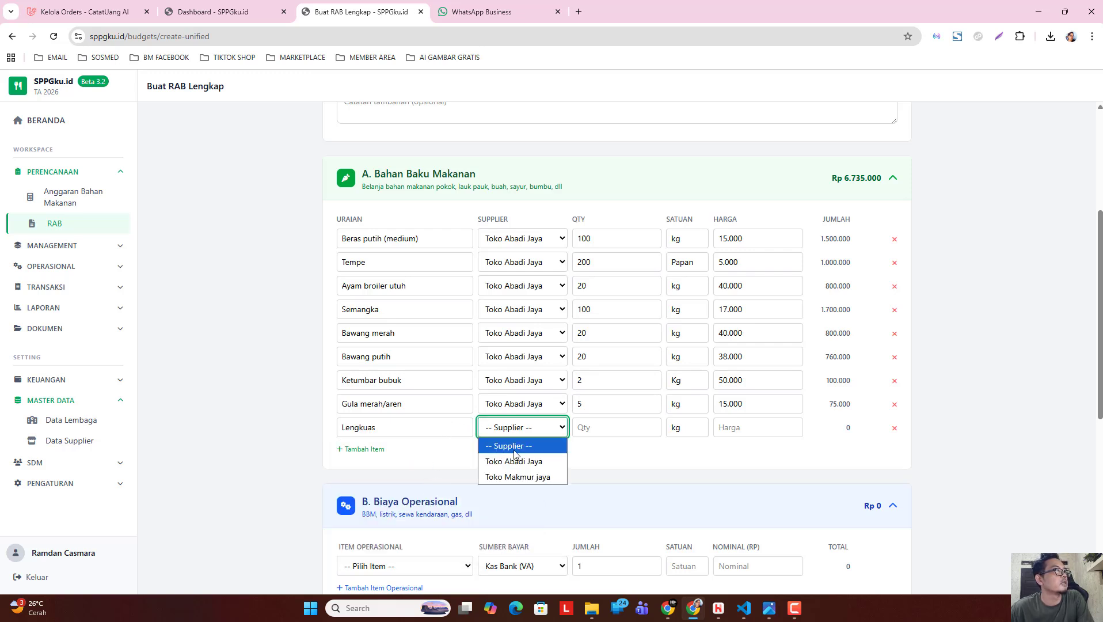
click(515, 458)
- Set the quantity of Lengkuas to 5 and its price to 15.000
click(596, 424)
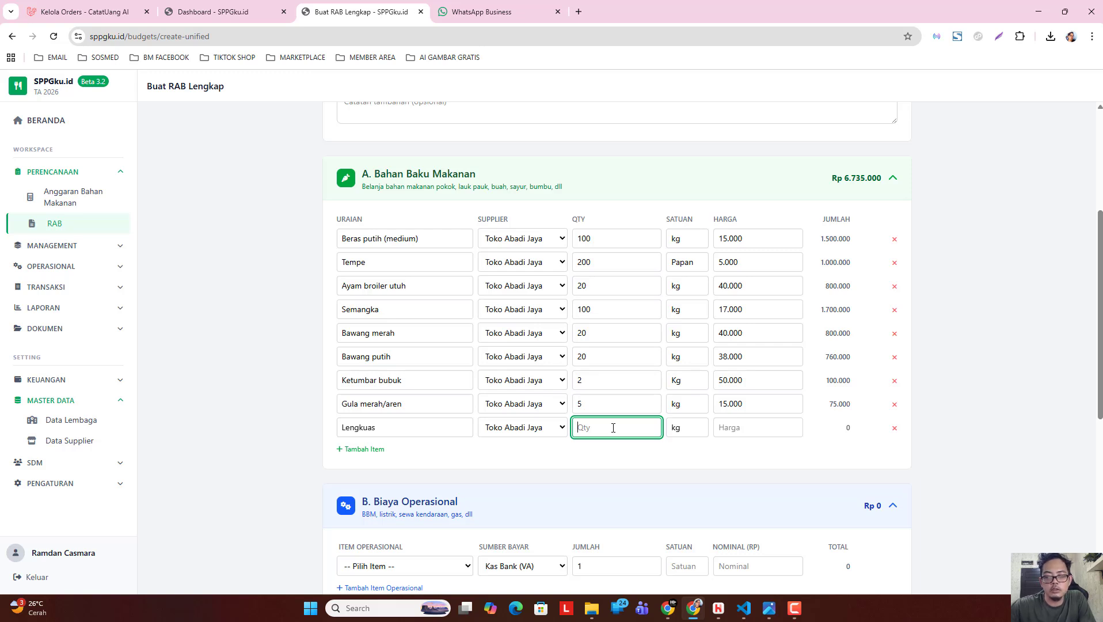
text(5)
click(748, 429)
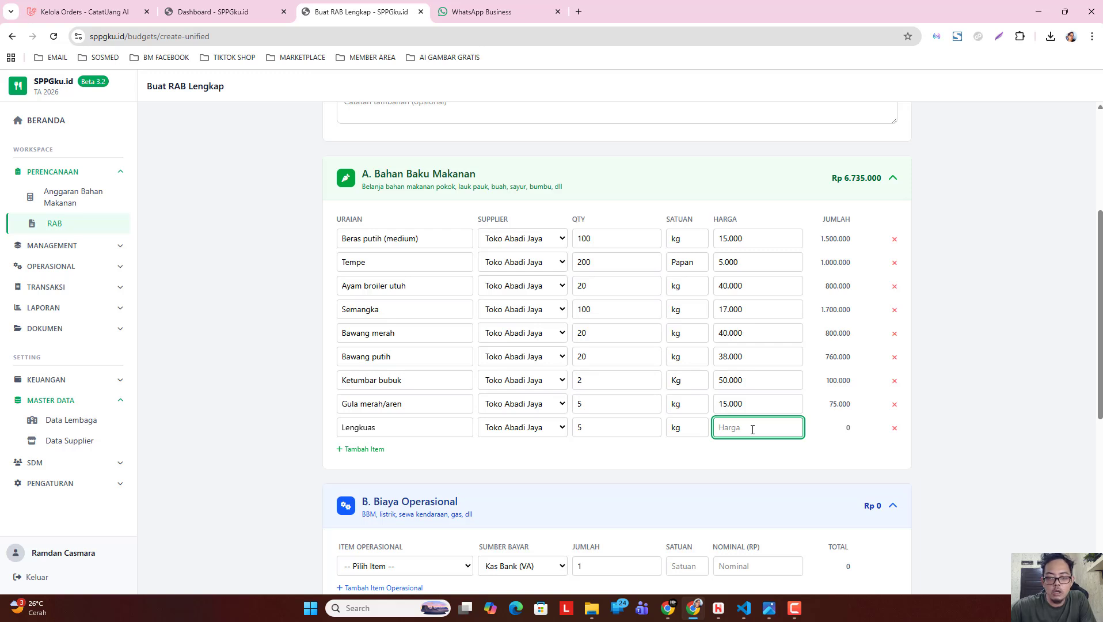
text(150000)
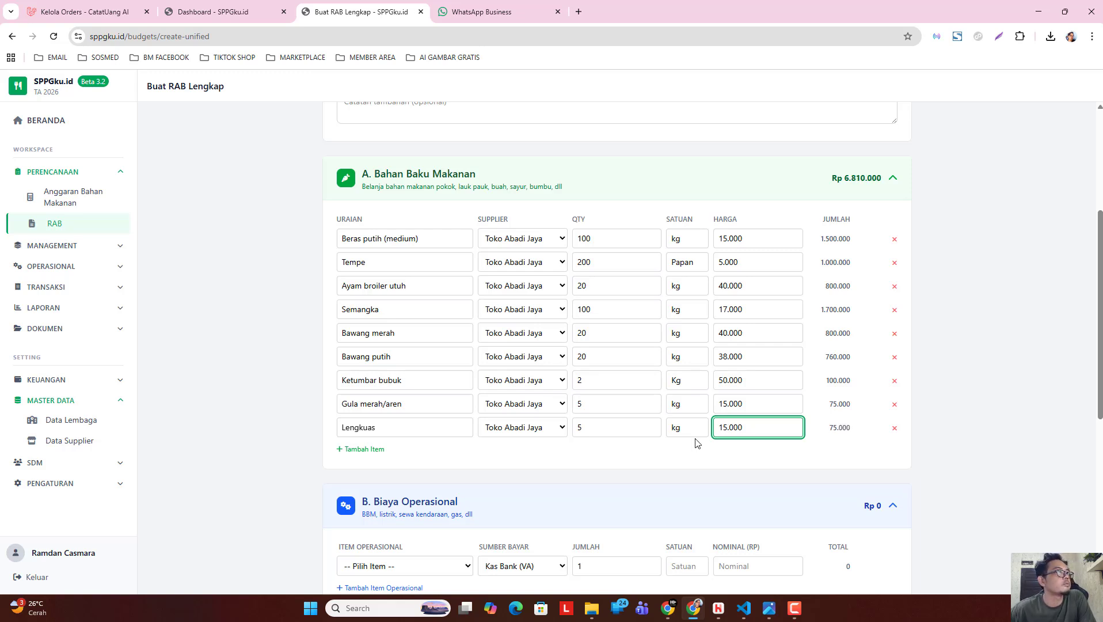
- Add a tenth item row to Bahan Baku Makanan and open its ingredient list
click(364, 449)
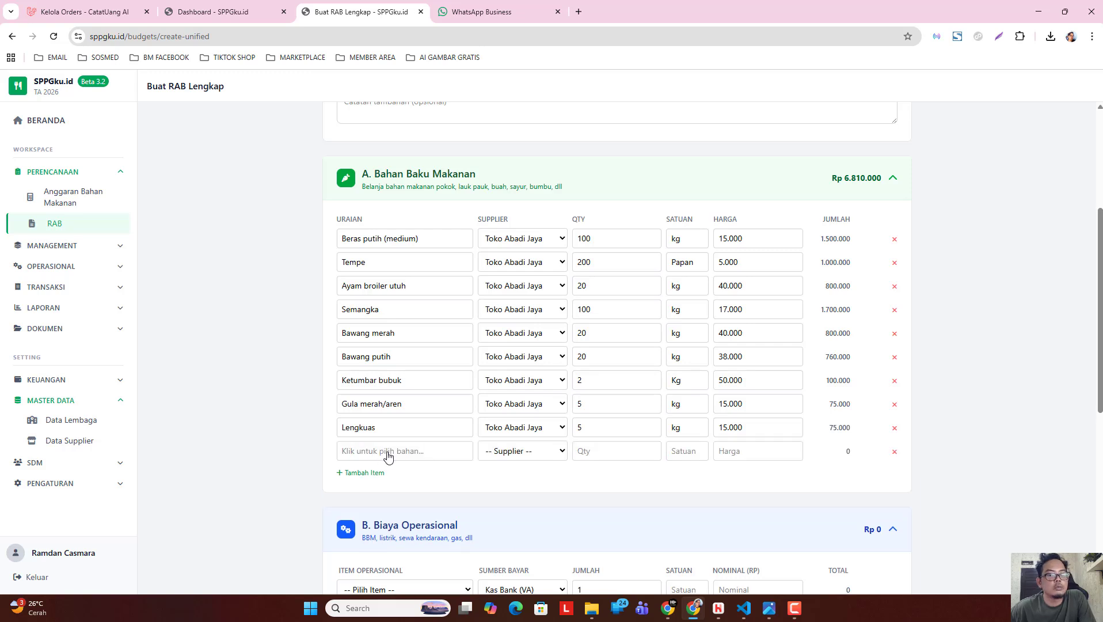
click(387, 455)
text(Saos)
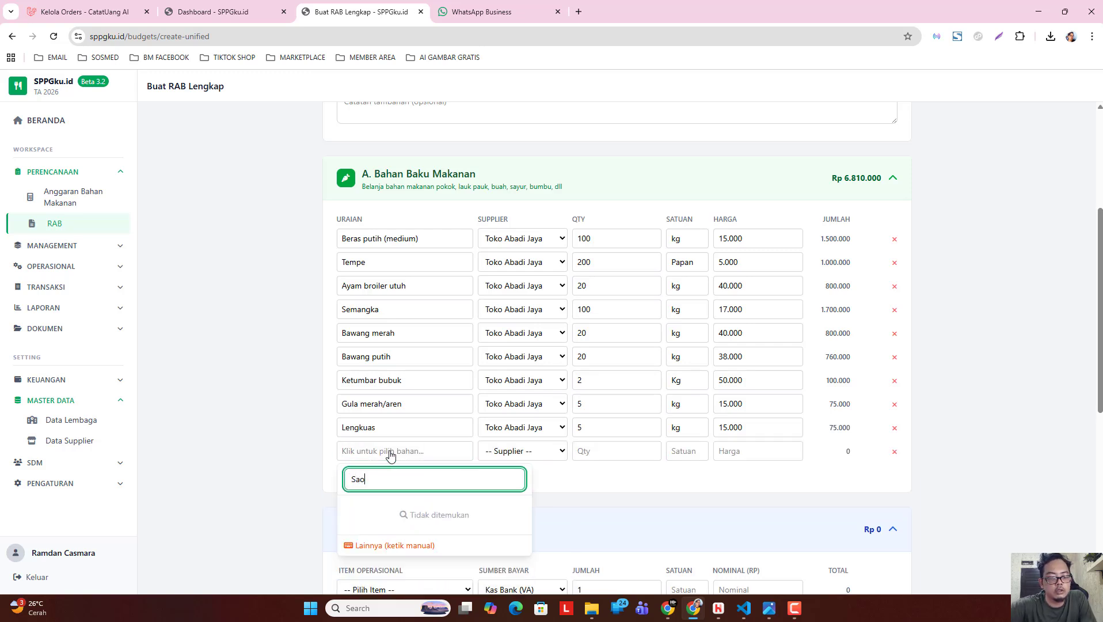
key(BackSpace)
key(BackSpace)
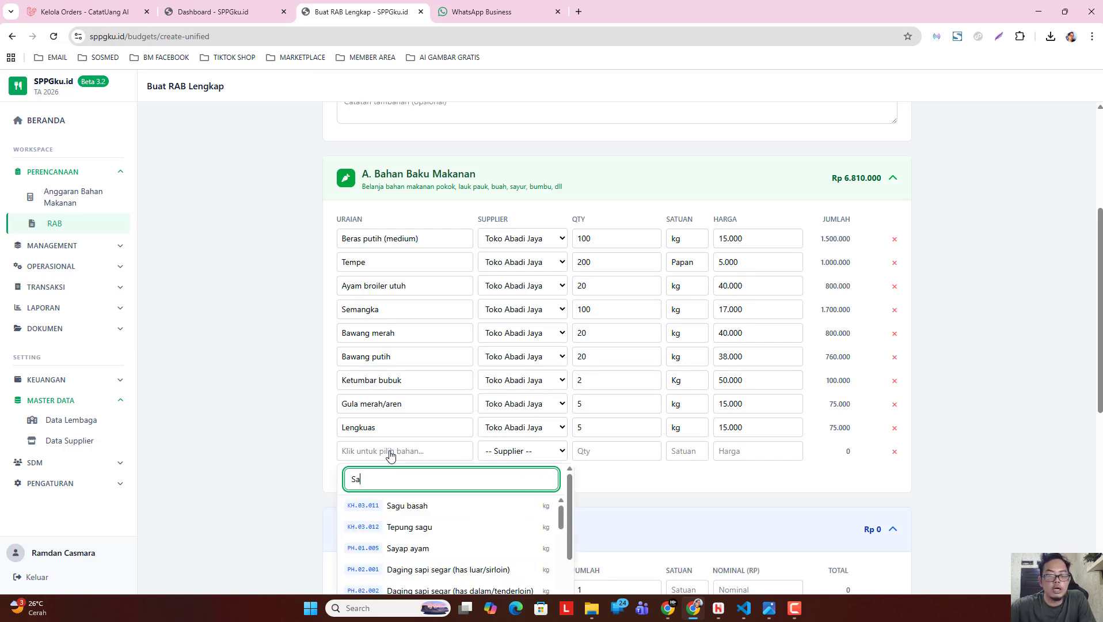
key(BackSpace)
key(BackSpace)
- Choose Saus tomat from the Bumbu Cair, Saus, dan Kondimen category for the tenth row, with Toko Abadi Jaya as supplier
scroll(433, 434, down, 1)
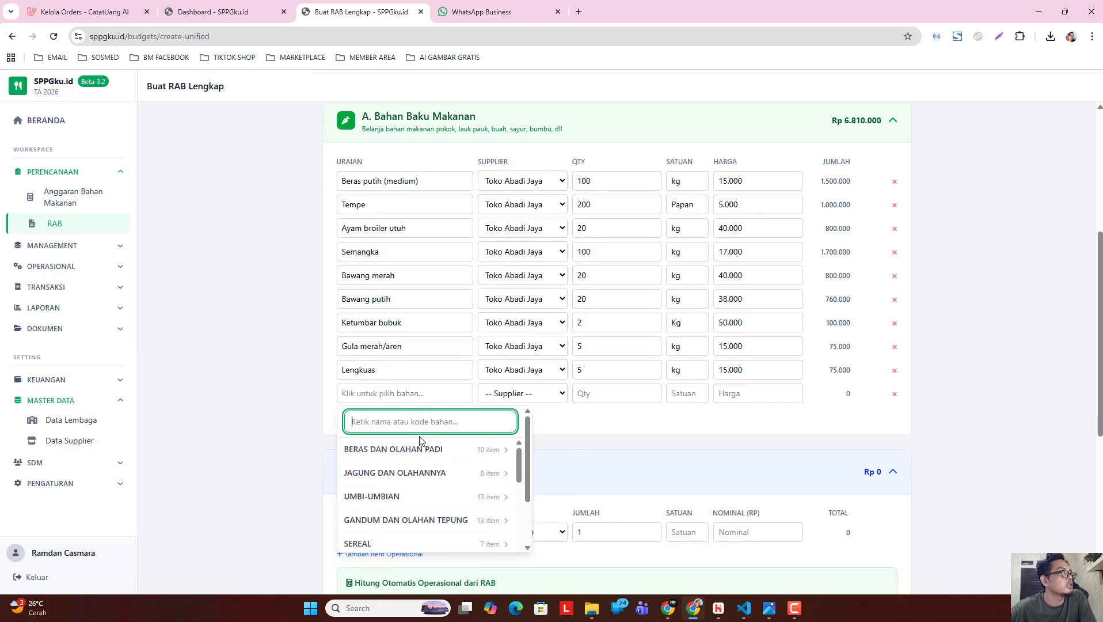
scroll(411, 469, down, 5)
scroll(421, 502, down, 6)
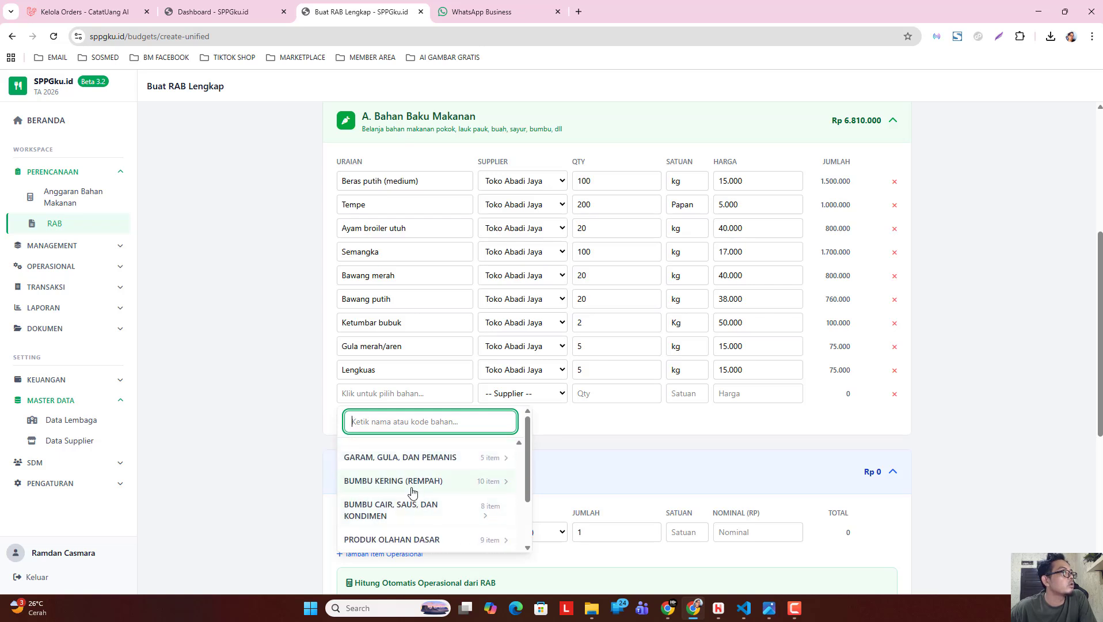
click(411, 510)
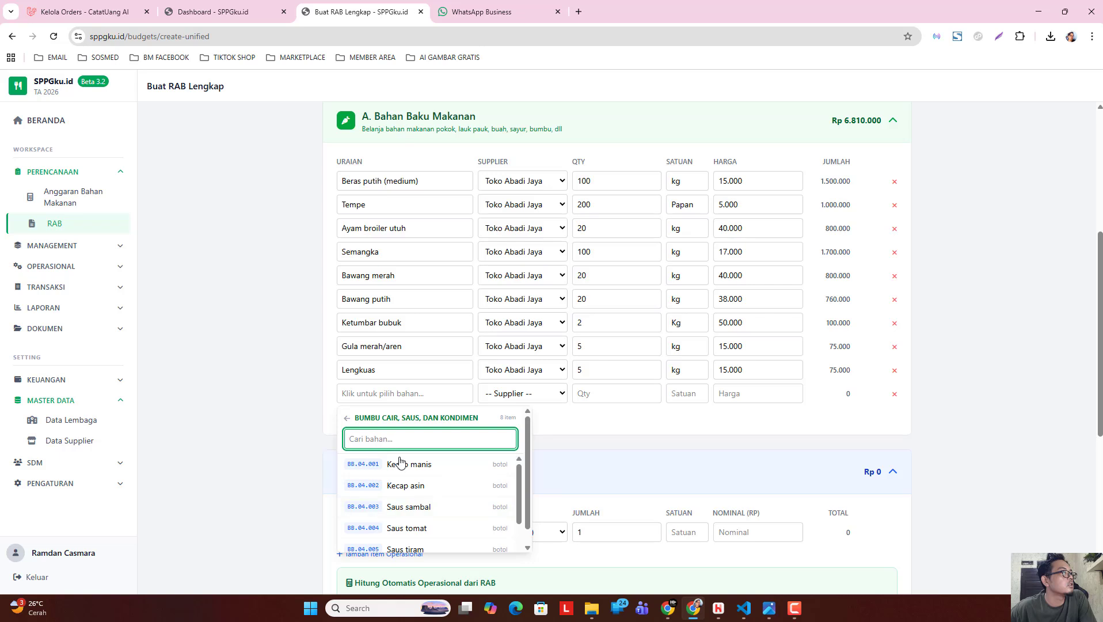
scroll(428, 499, down, 2)
scroll(424, 504, up, 2)
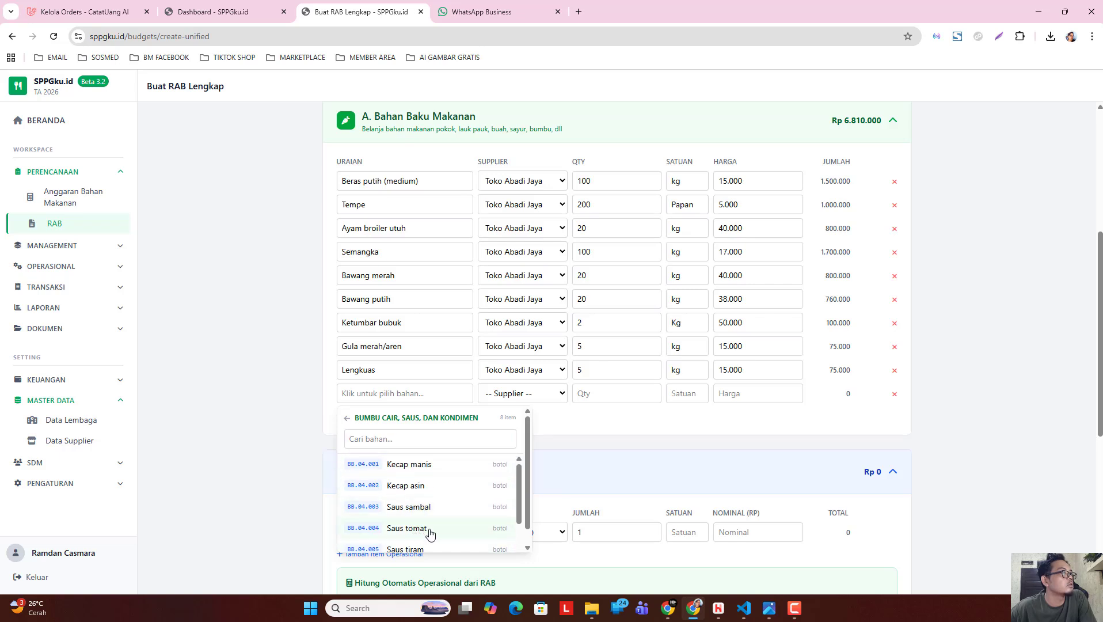
click(421, 529)
click(517, 395)
click(528, 427)
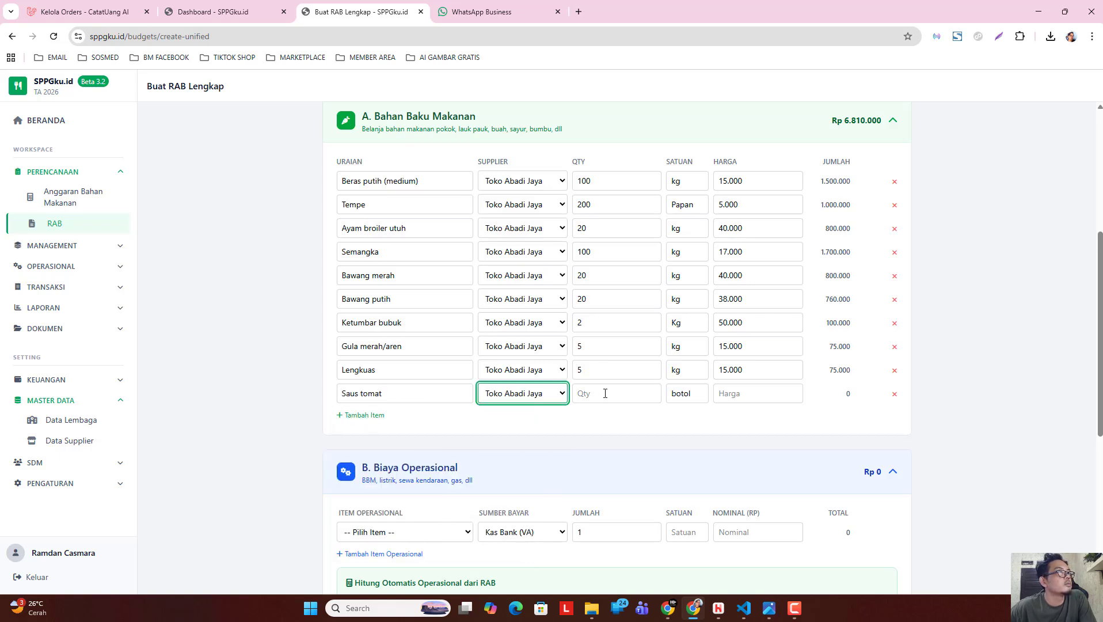
- Set Saus tomat to a quantity of 10 and a price of 15.000, and add an empty eleventh item row
click(615, 392)
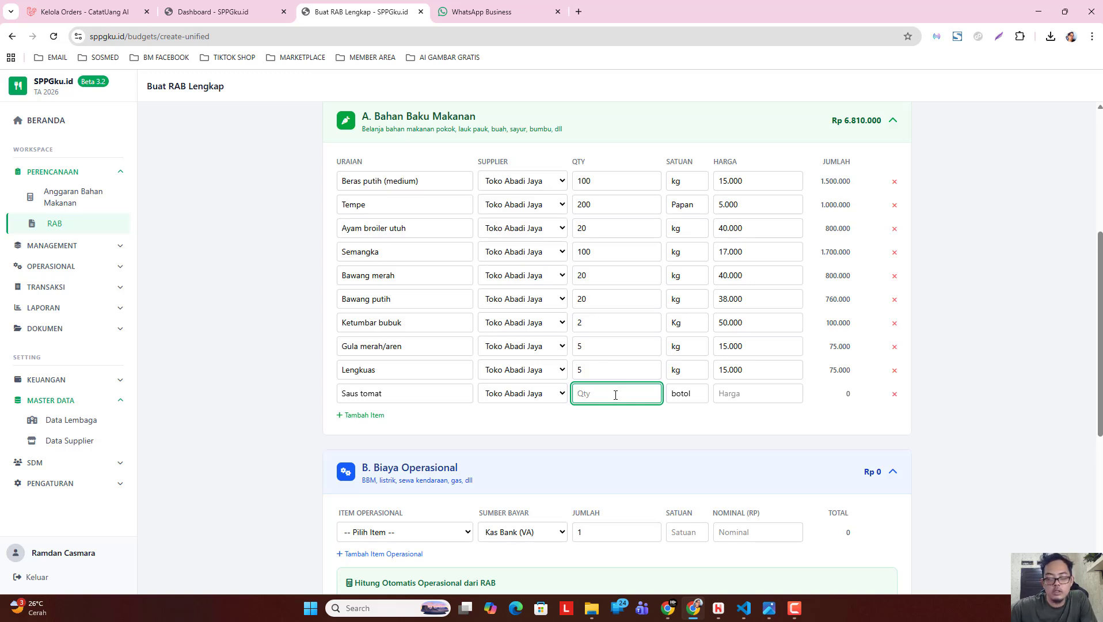
text(10)
click(723, 397)
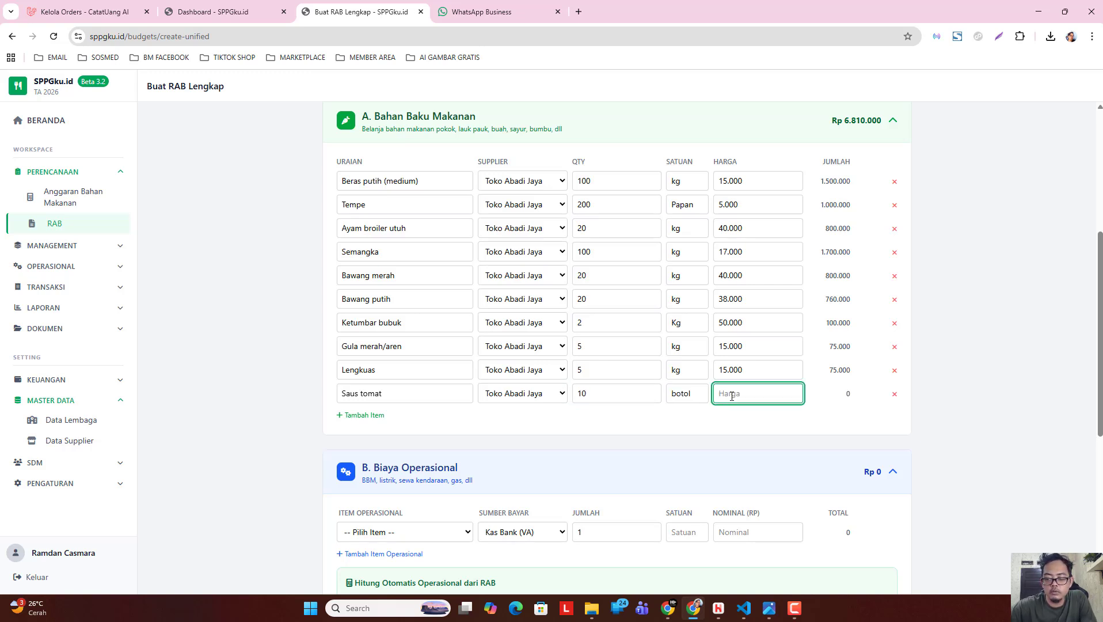
text(15.000)
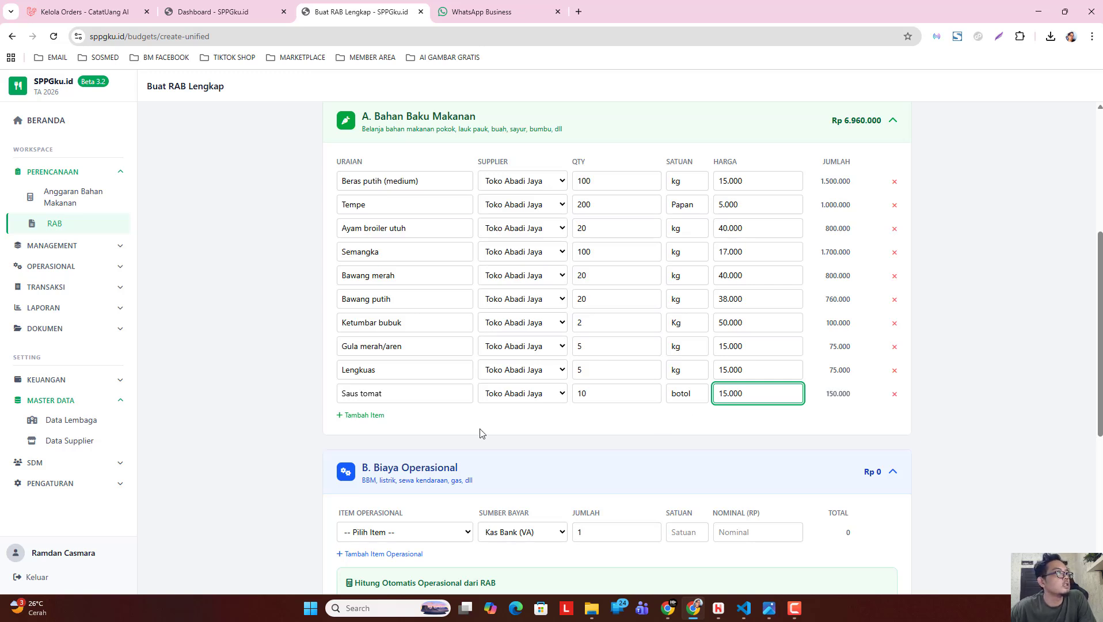
click(371, 416)
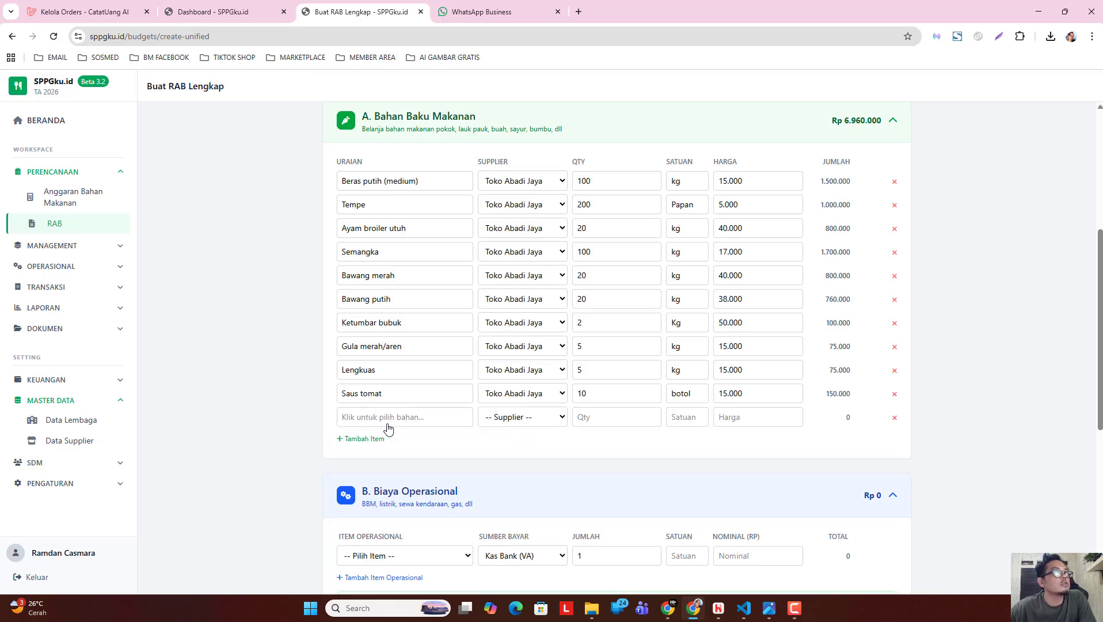
- Check the RAB amount for 21 Apr 2026 on the Anggaran Bahan Makanan page in a new tab and return to the RAB form
scroll(852, 166, up, 1)
scroll(852, 166, up, 1)
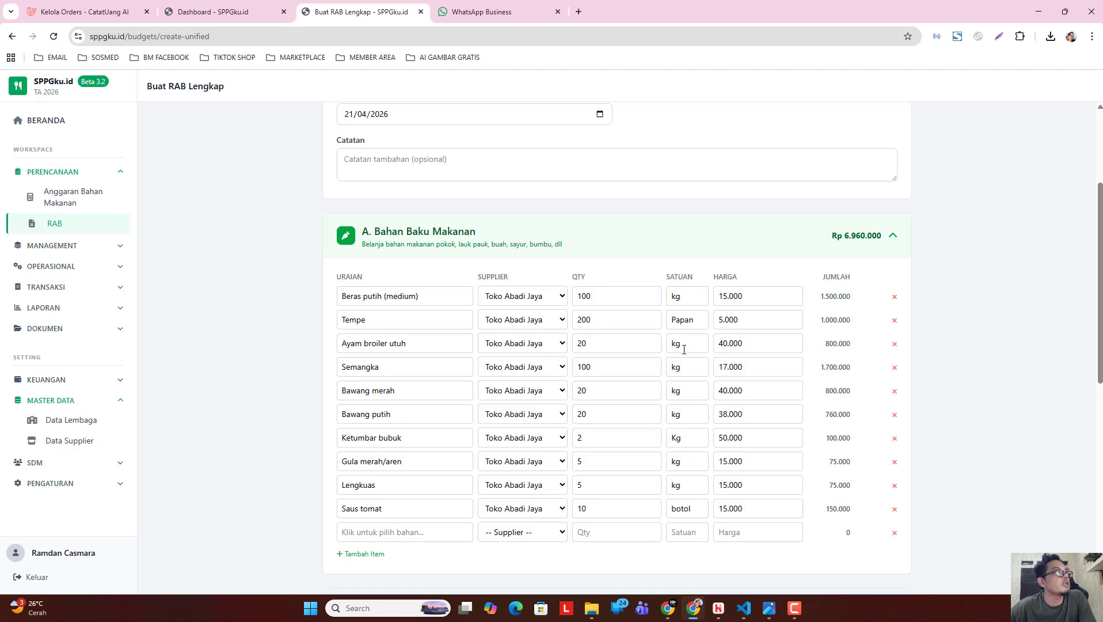
scroll(681, 345, down, 1)
right_click(63, 196)
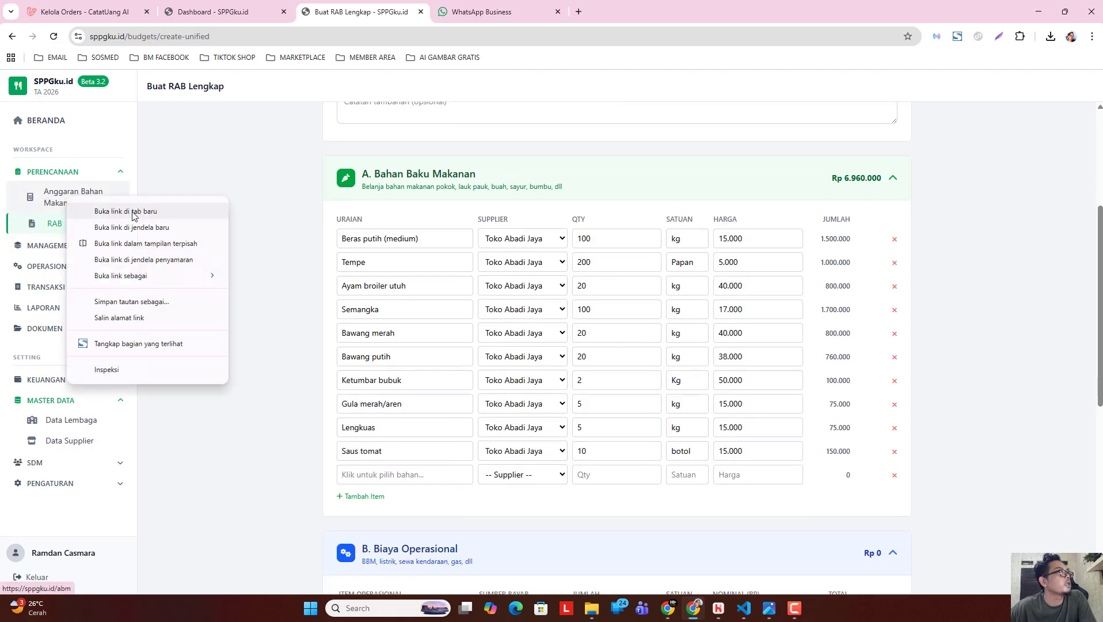
click(134, 211)
click(481, 11)
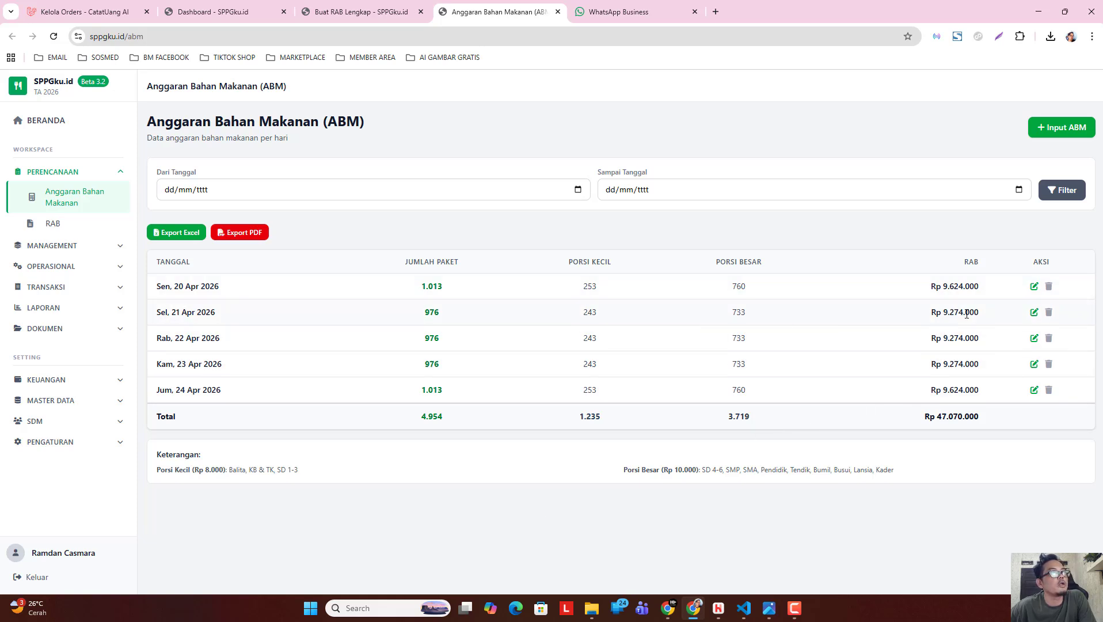
click(344, 11)
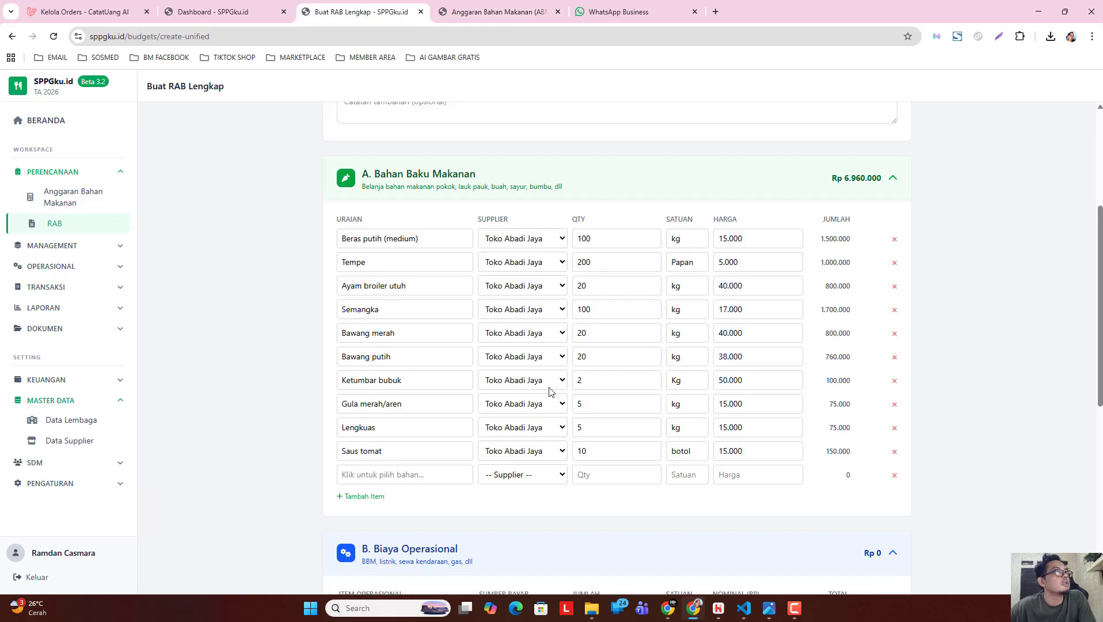
- Fill the eleventh item row with Minyak goreng sawit as the ingredient and Toko Abadi Jaya as supplier
scroll(516, 345, down, 2)
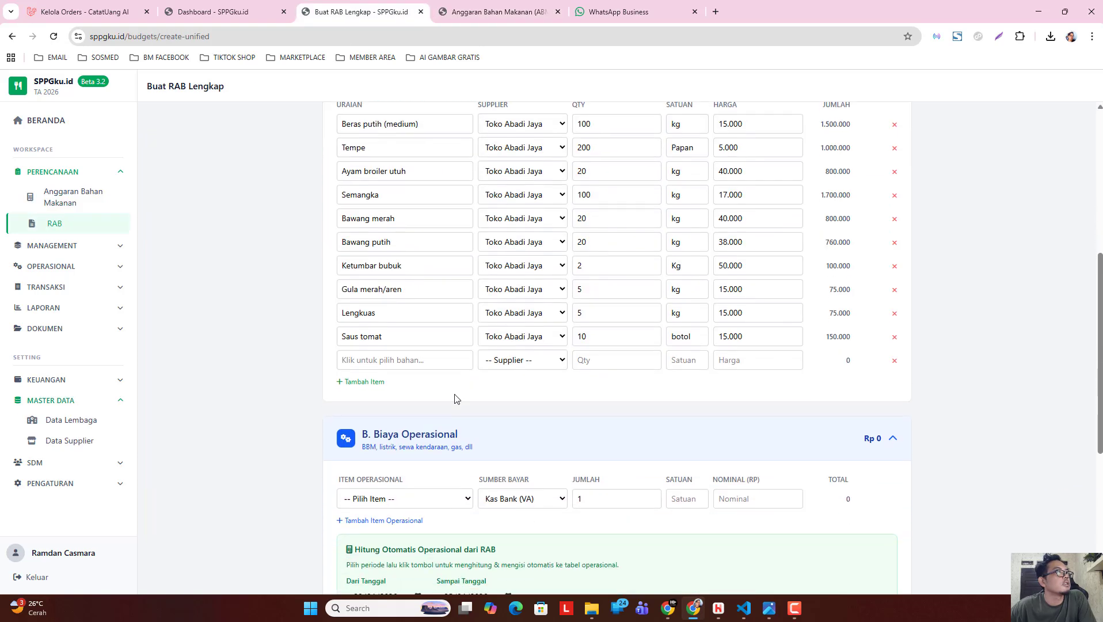
click(413, 361)
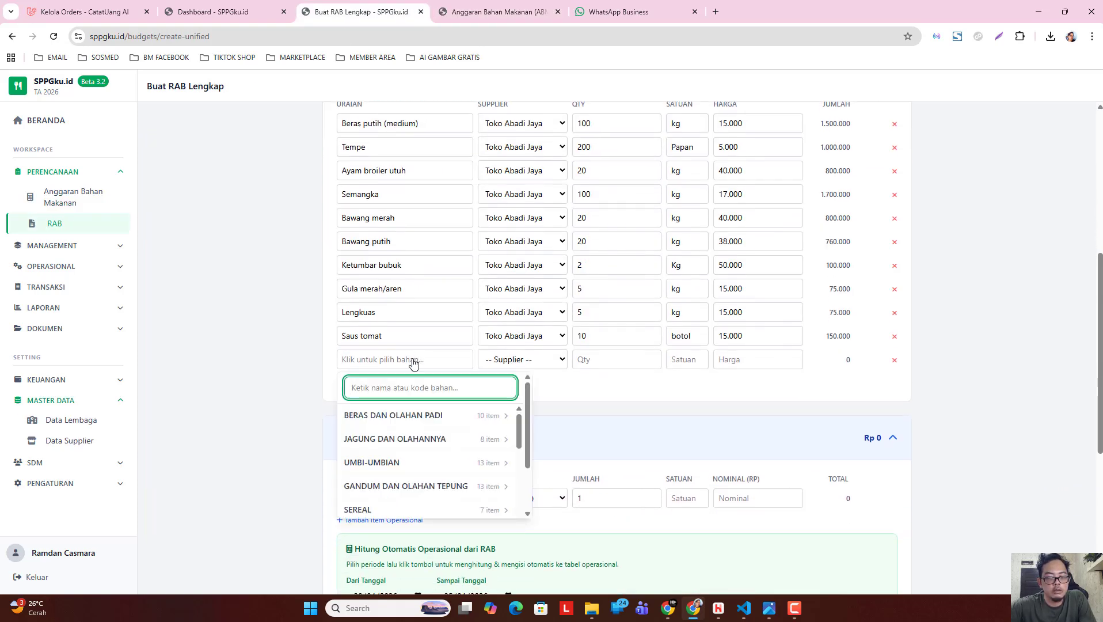
text(min)
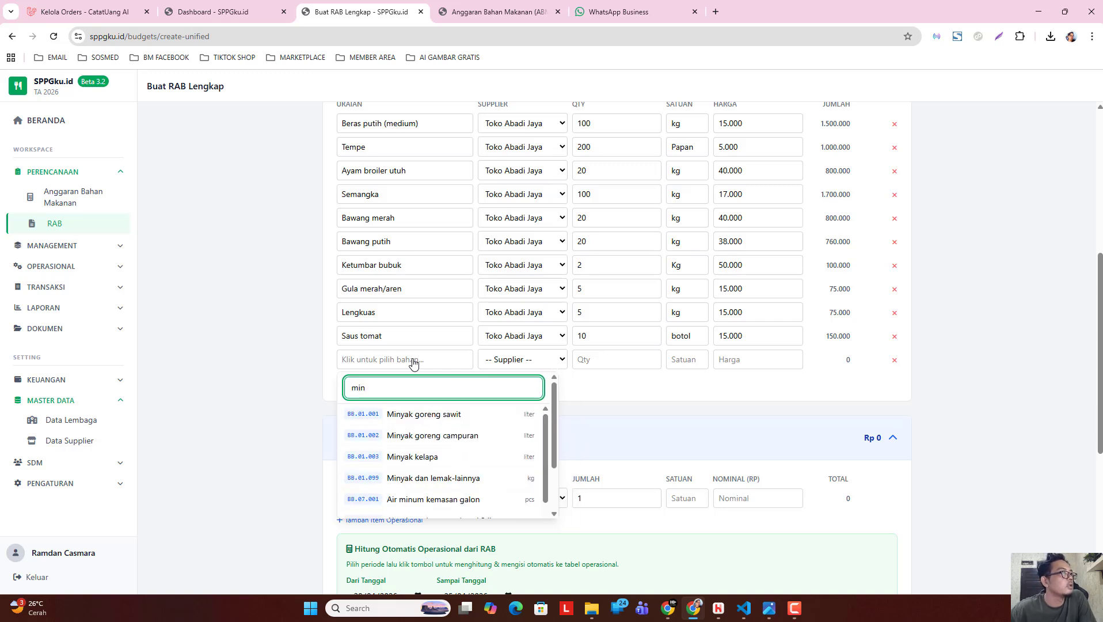
click(454, 415)
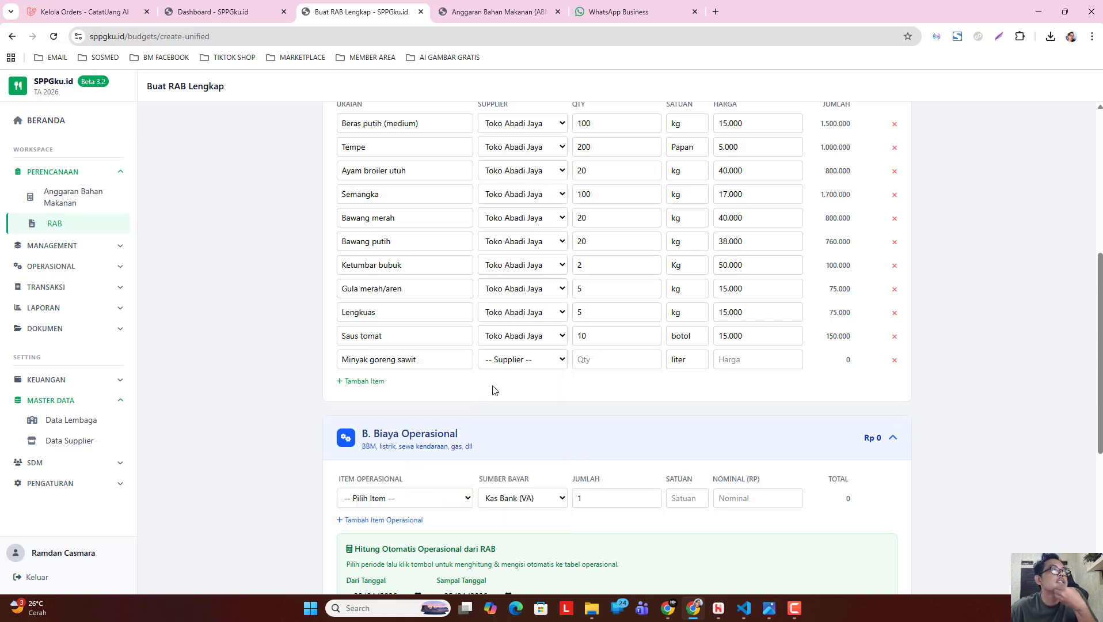
click(554, 361)
click(563, 389)
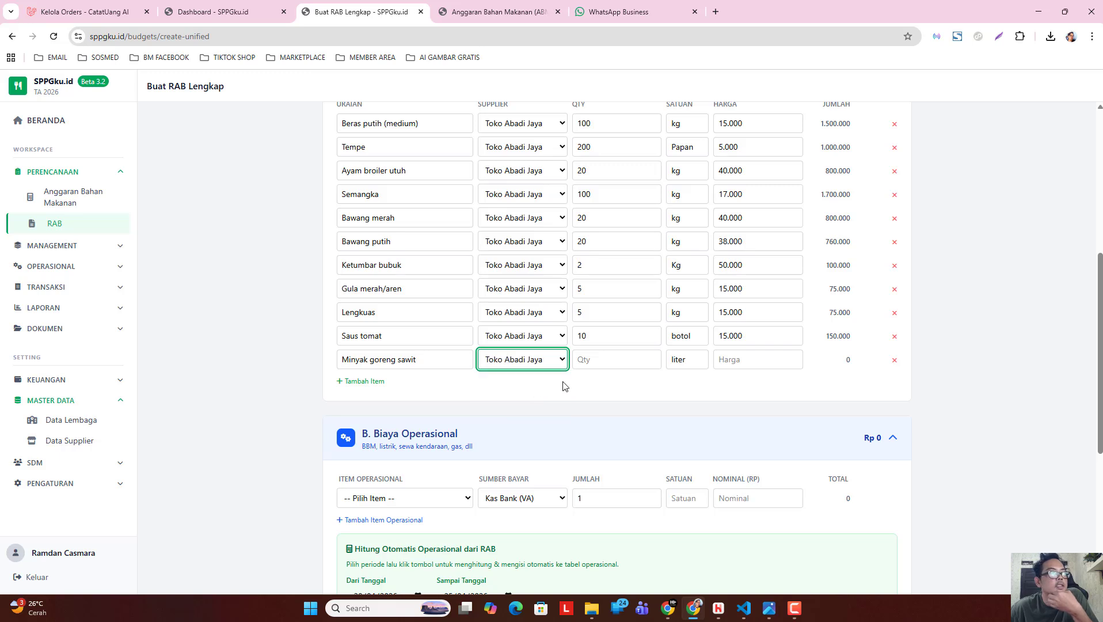
- Set the quantity of Minyak goreng sawit to 40 and its price to 22.000
click(624, 361)
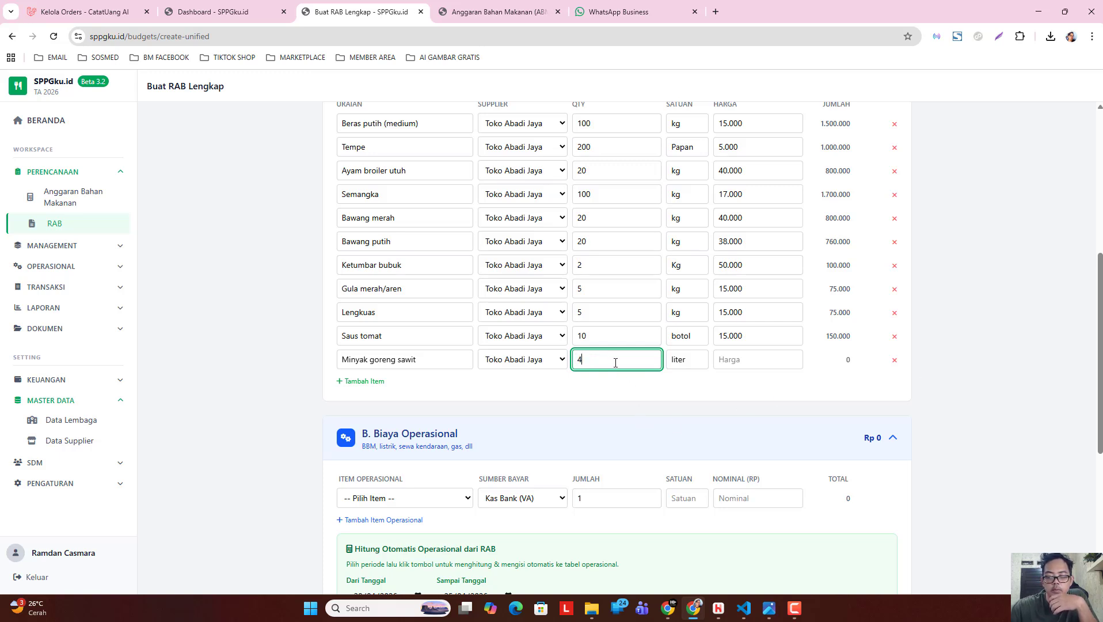
click(745, 359)
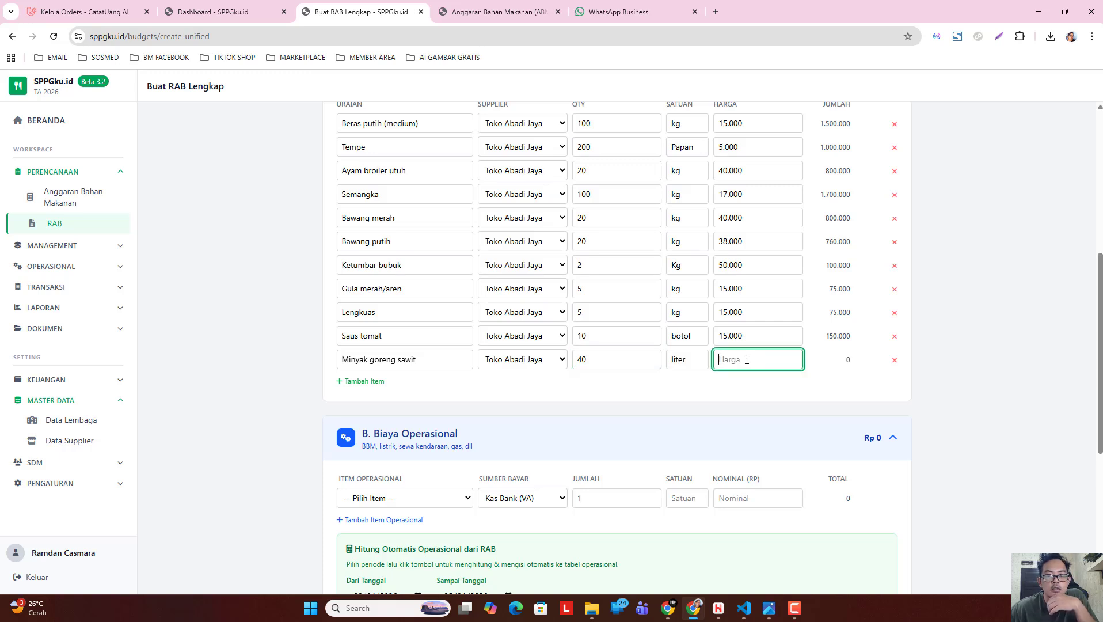
text(220000)
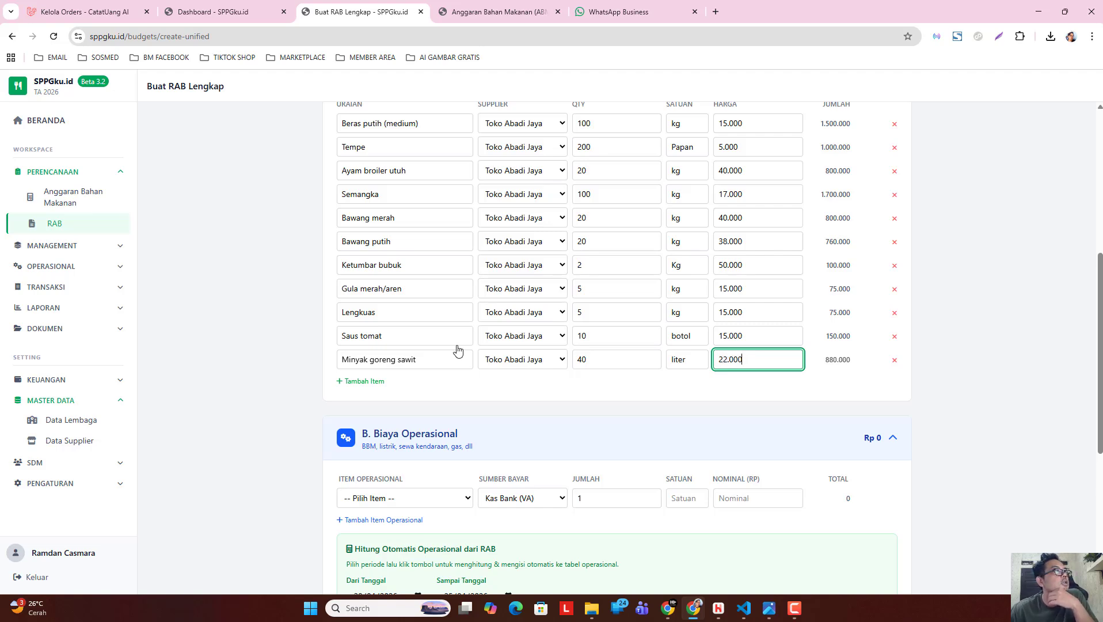
- Review the Bahan Baku Makanan total and add a twelfth item row to the section
scroll(701, 251, up, 3)
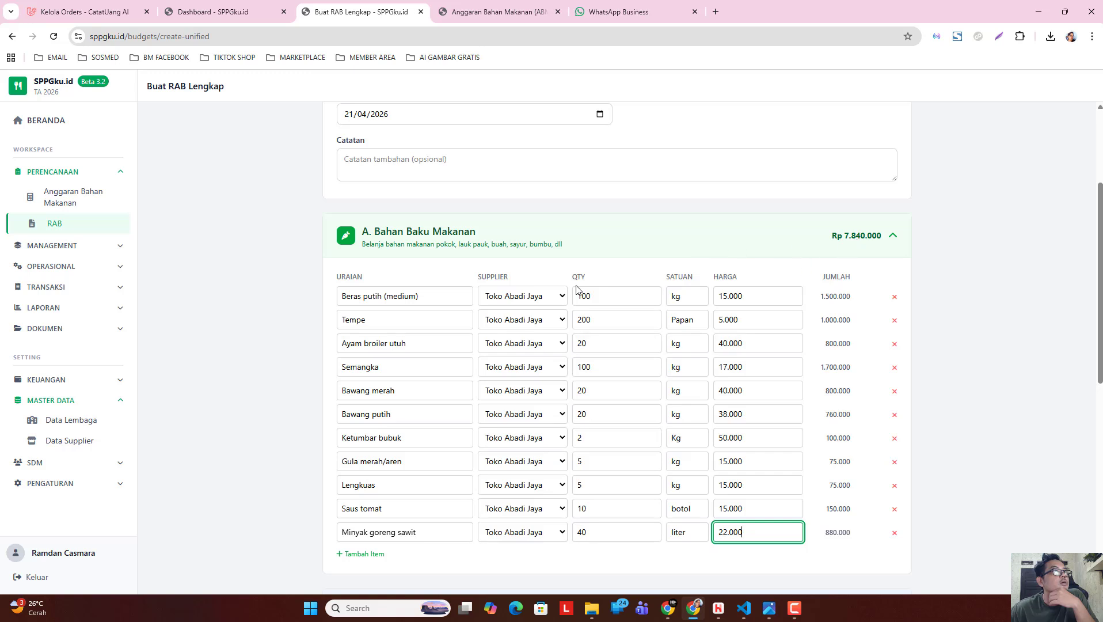
scroll(575, 288, down, 2)
click(373, 439)
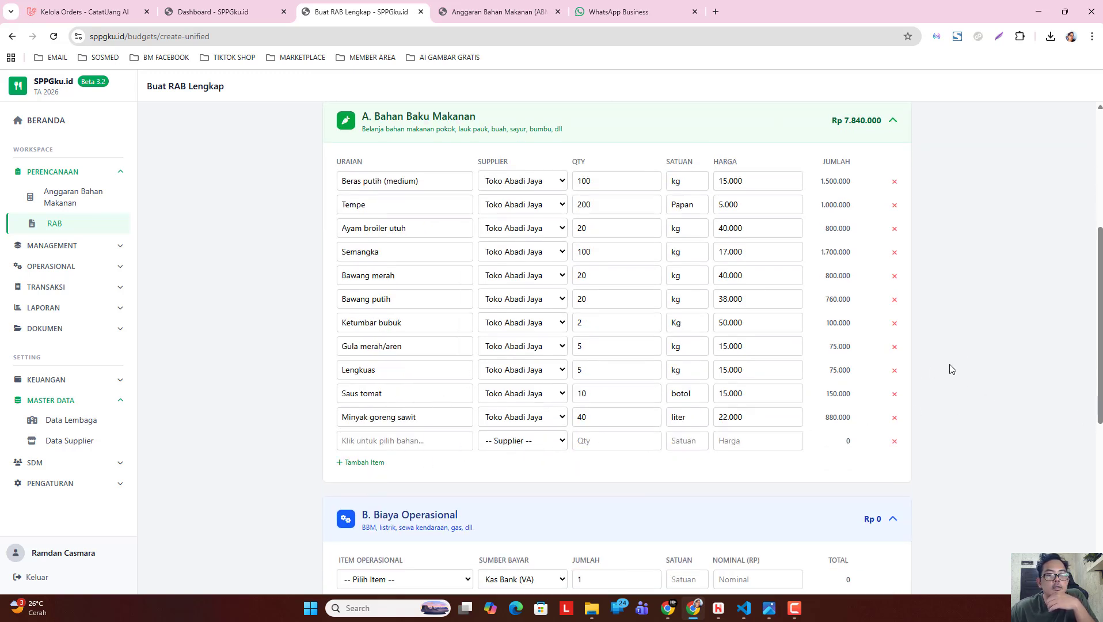
click(391, 448)
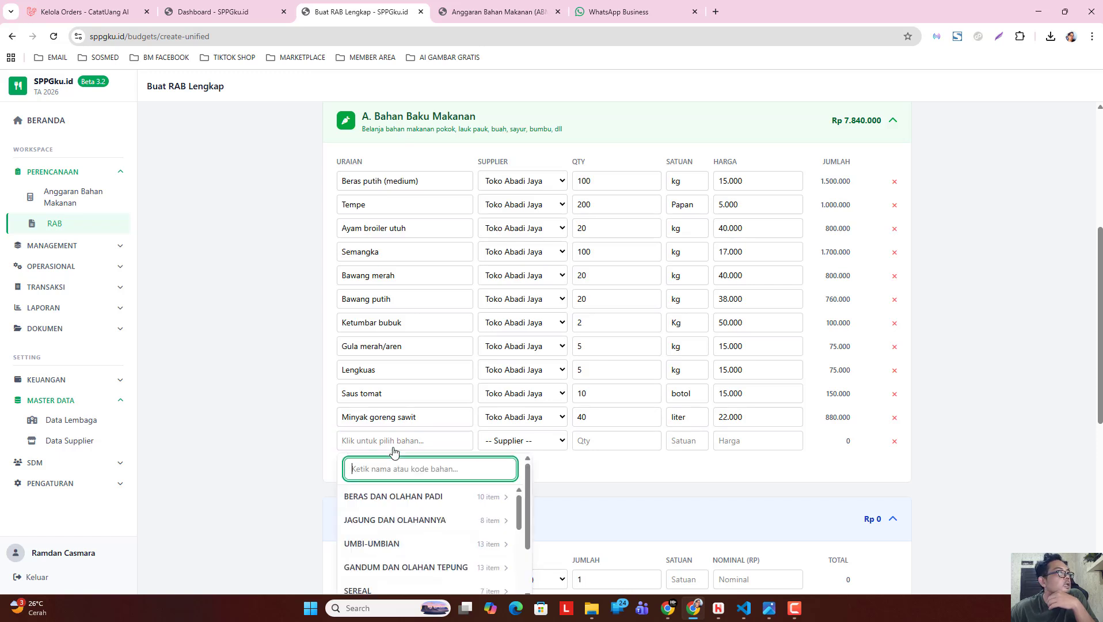
scroll(440, 502, down, 3)
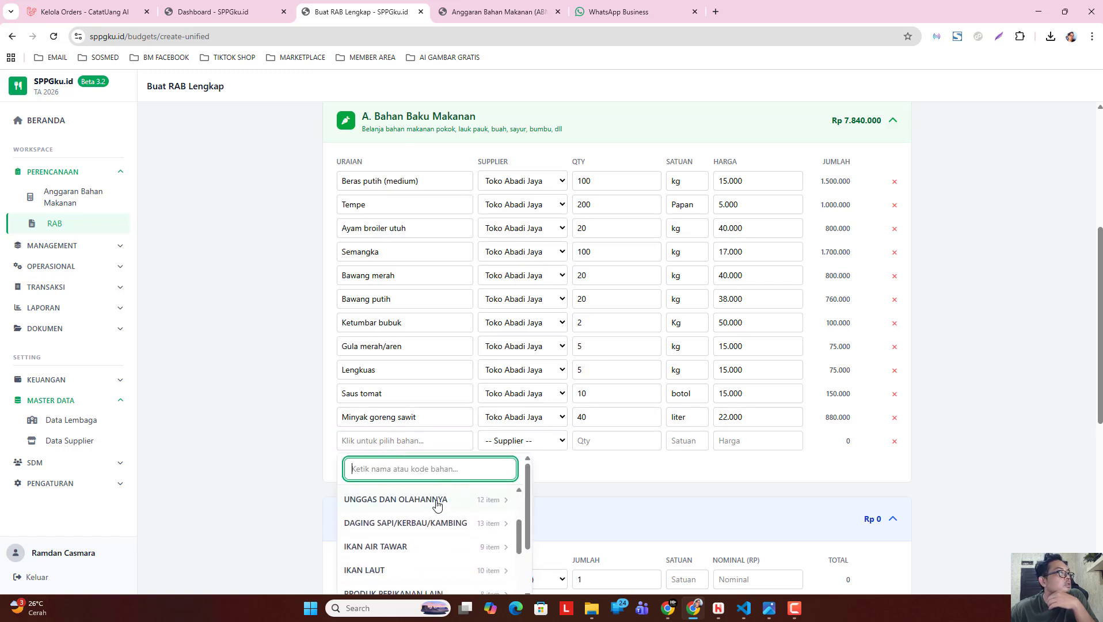
click(418, 444)
text(saus)
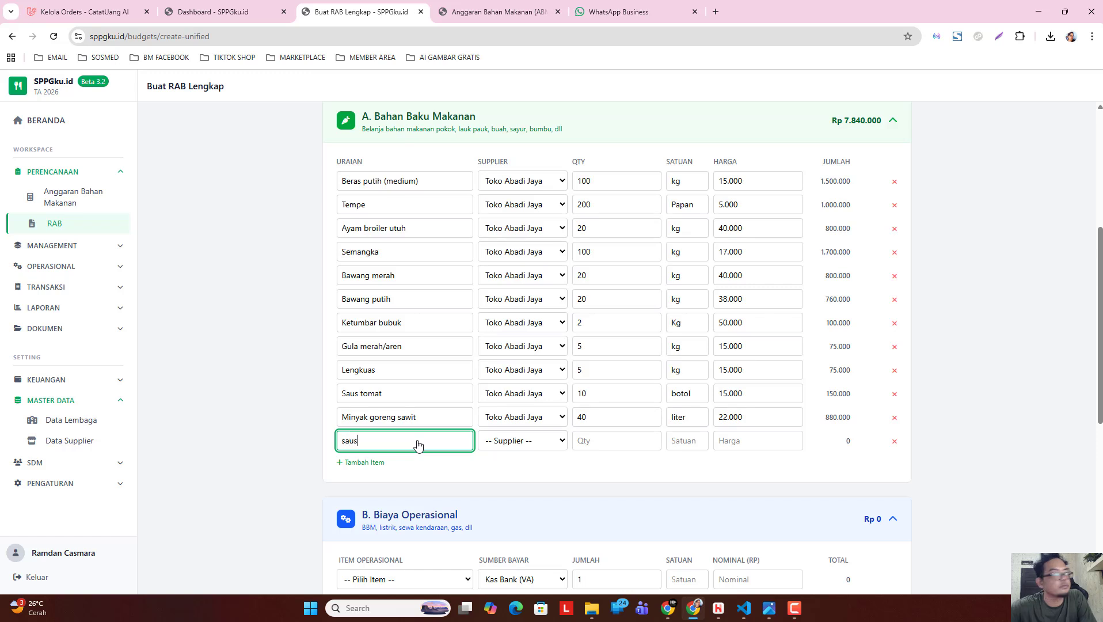
key(BackSpace)
key(BackSpace)
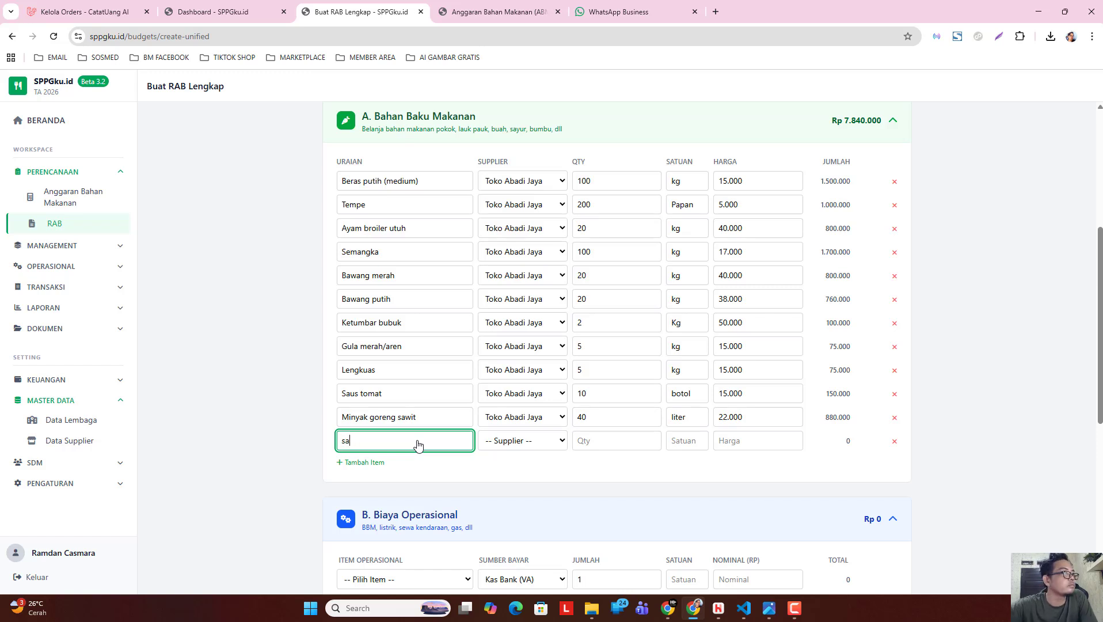
key(BackSpace)
key(BackSpace)
- Fill the twelfth item row with Saus tiram as the ingredient and Toko Abadi Jaya as supplier
click(417, 443)
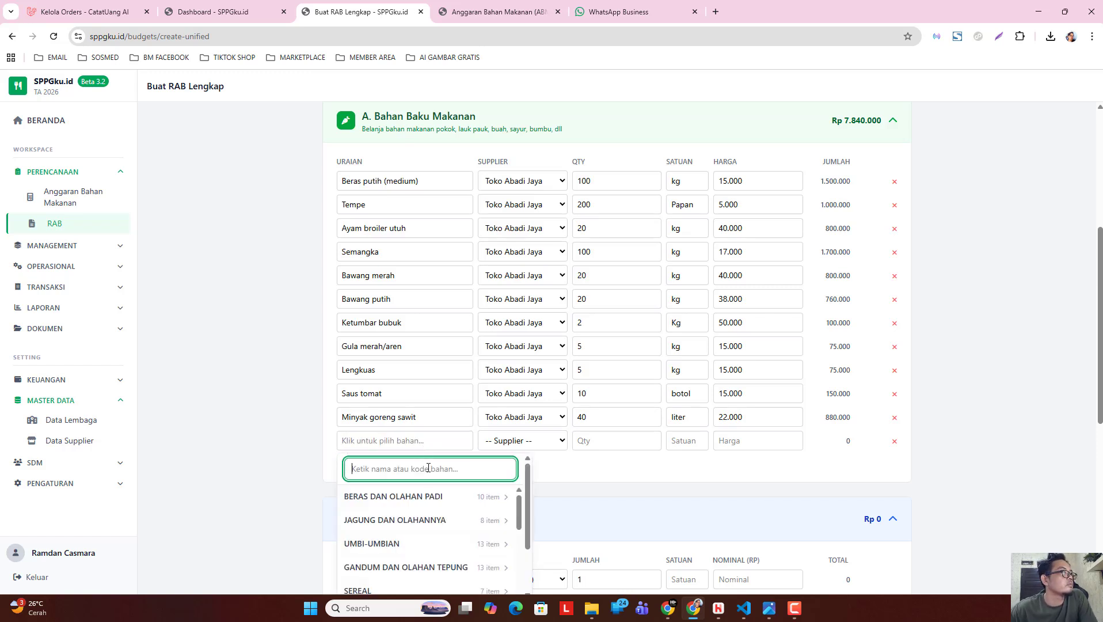
text(saus)
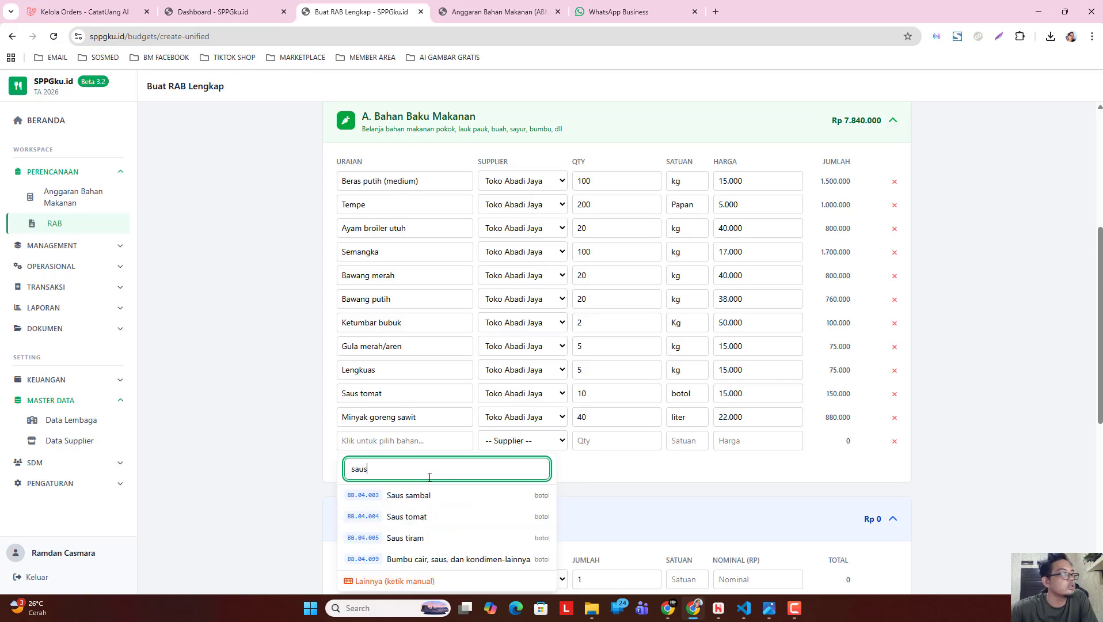
click(438, 538)
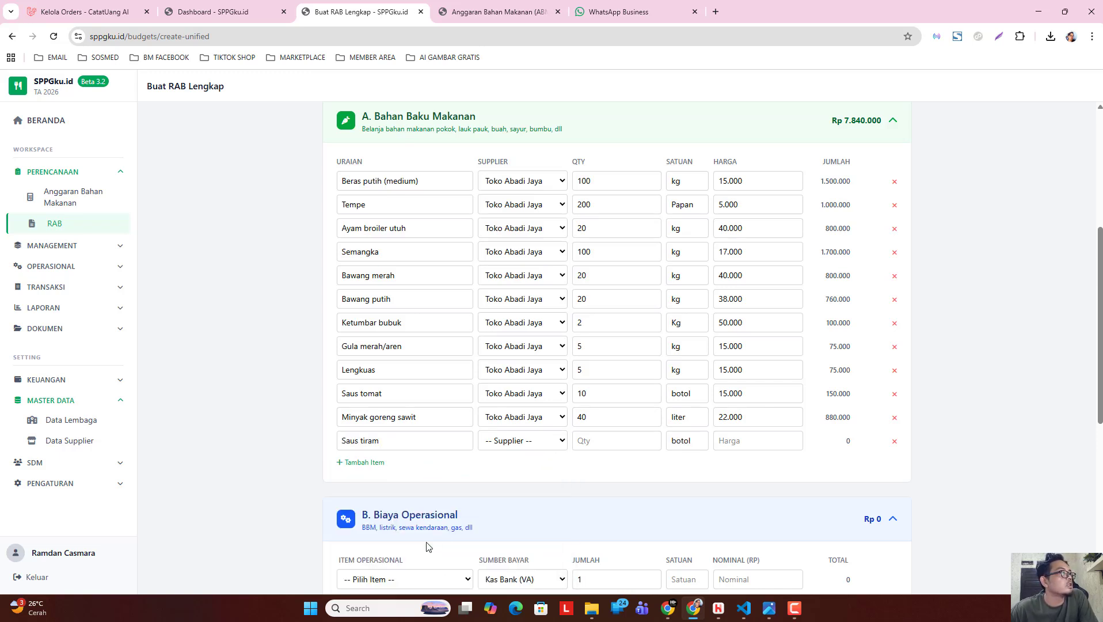
click(541, 444)
click(525, 475)
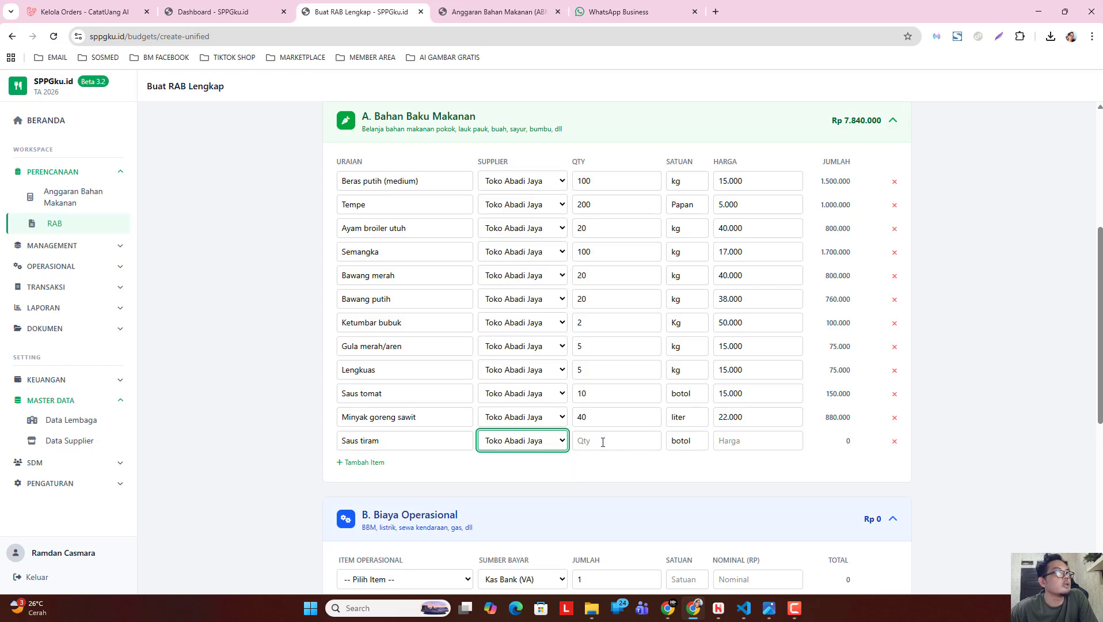
- Set the quantity of Saus tiram to 20 and its price to 25.000
click(602, 441)
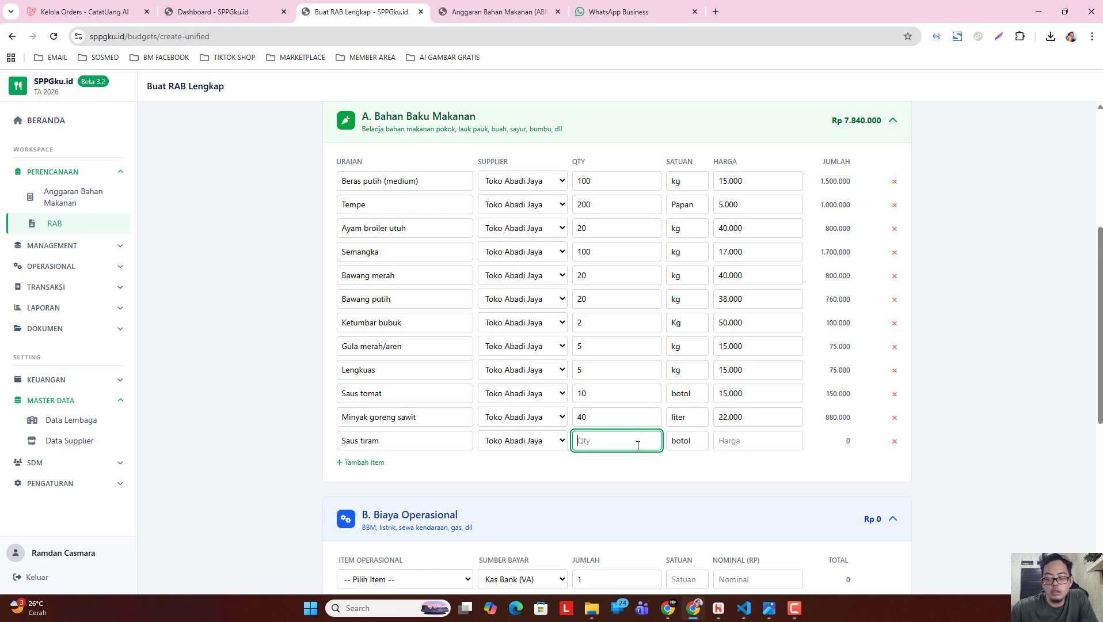
text(20)
click(729, 440)
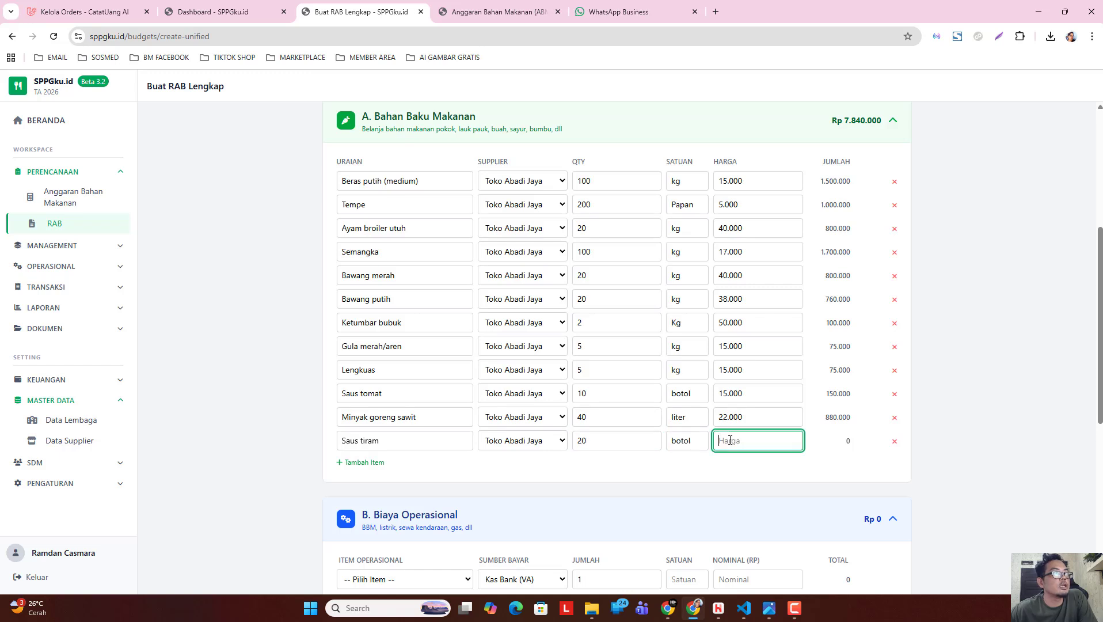
text(5)
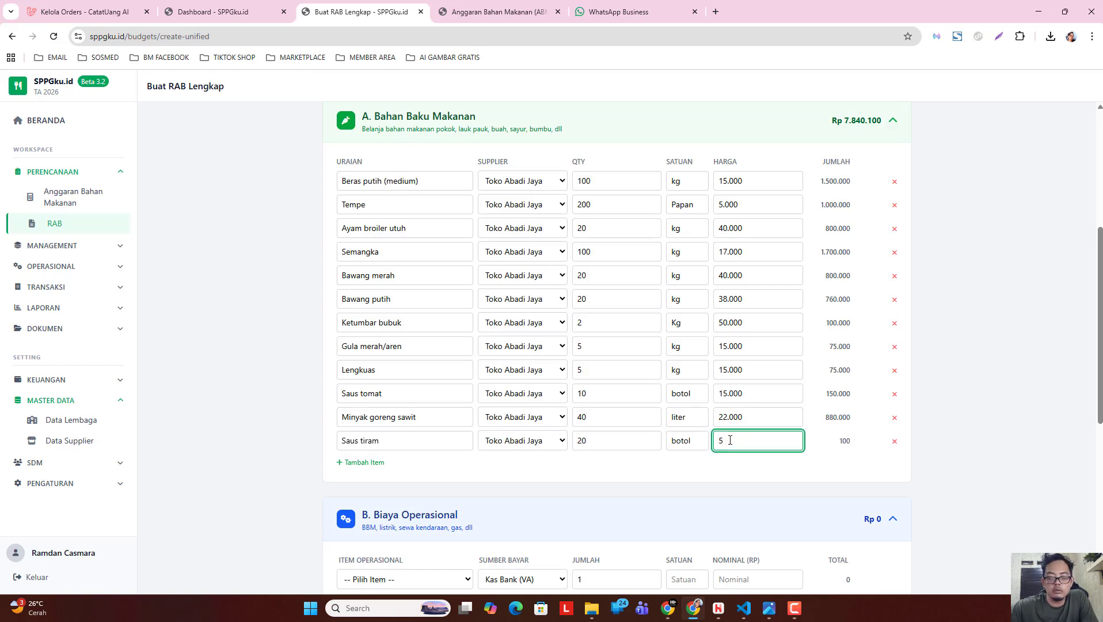
key(BackSpace)
text(25.000)
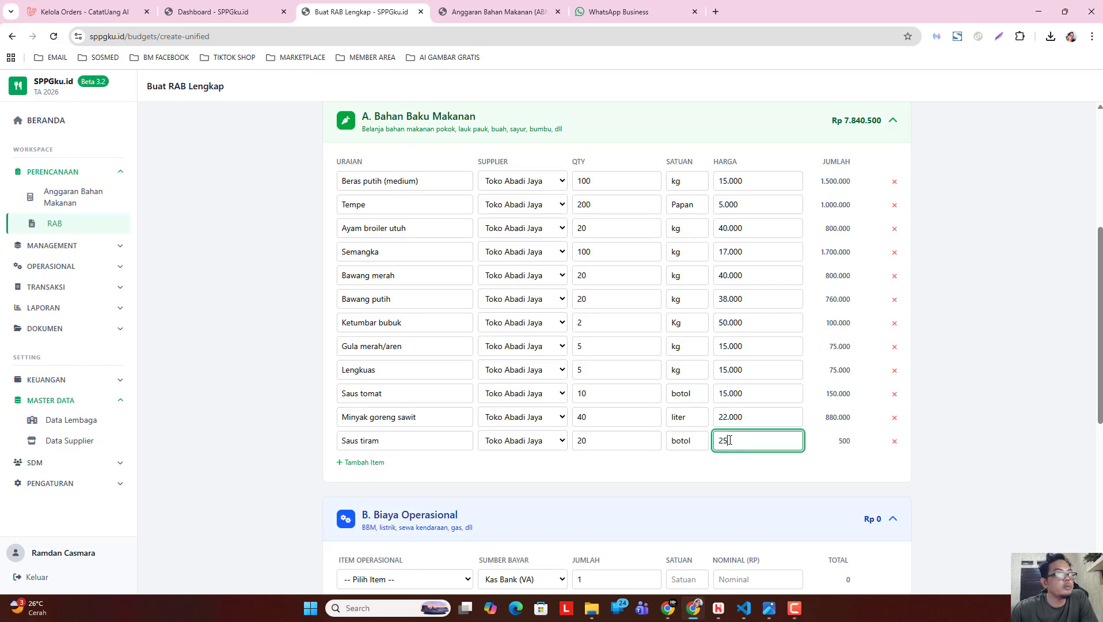
click(934, 405)
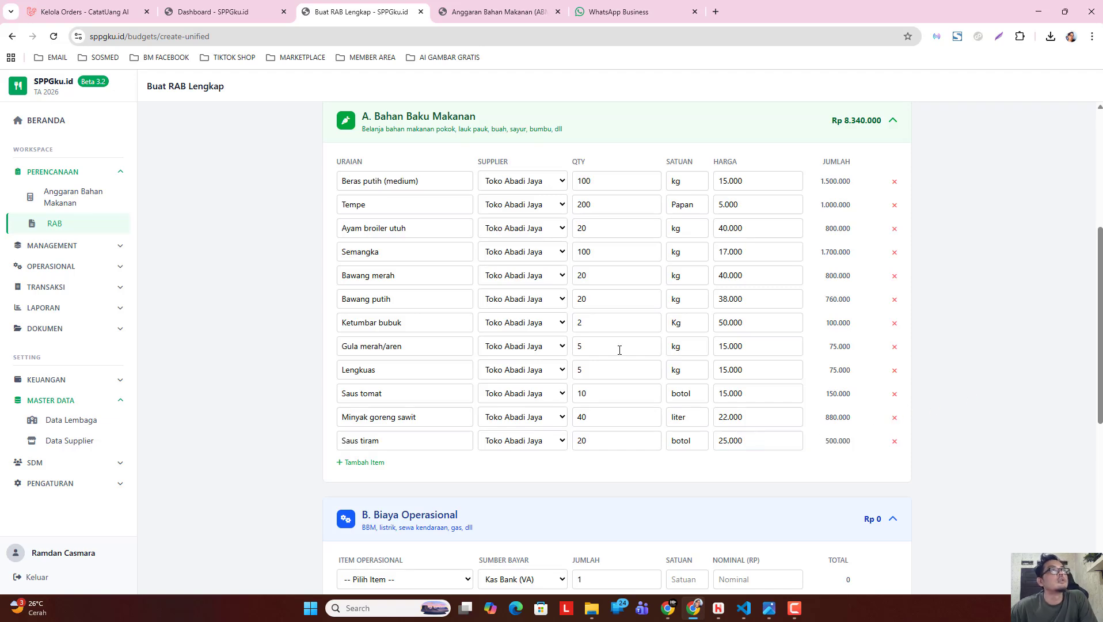
- Select Air Minum as the first operational item in the Biaya Operasional section
scroll(638, 362, up, 2)
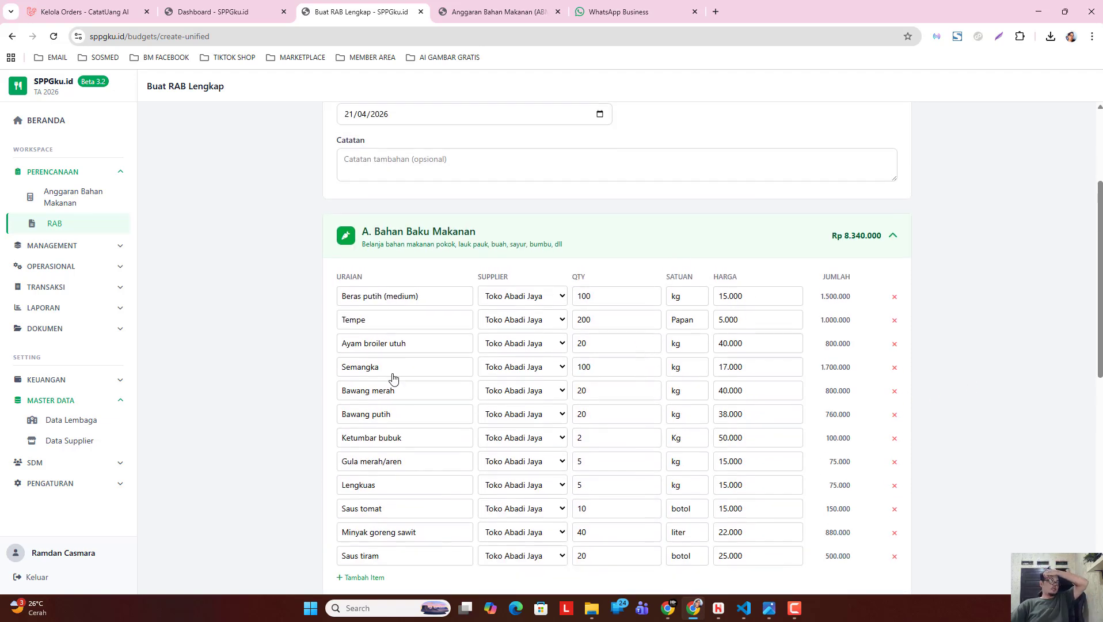
scroll(507, 334, down, 3)
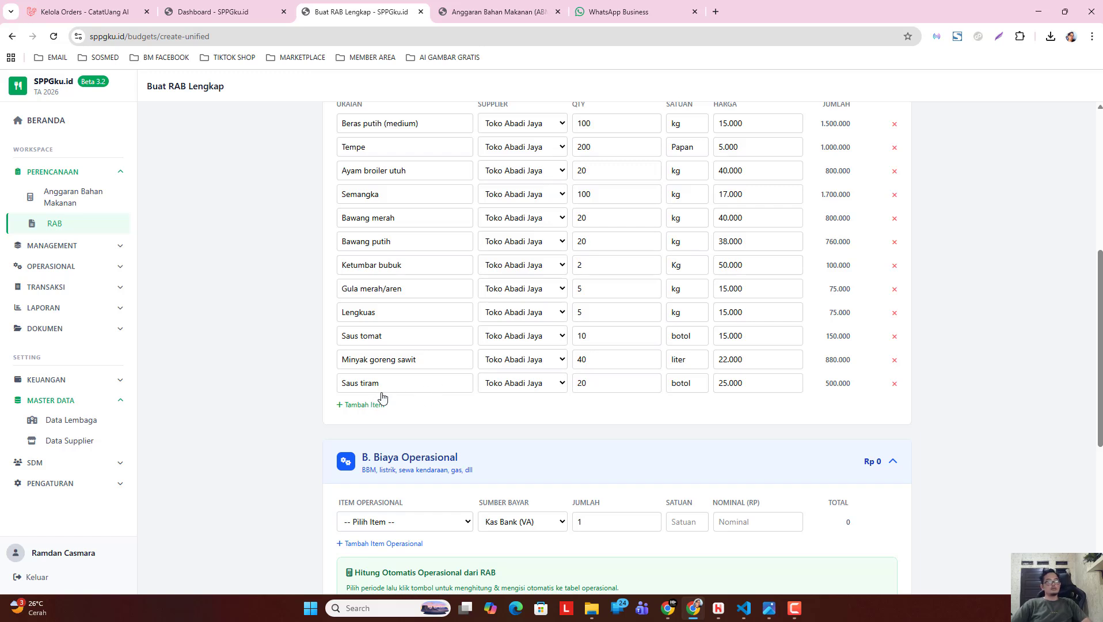
scroll(404, 396, up, 2)
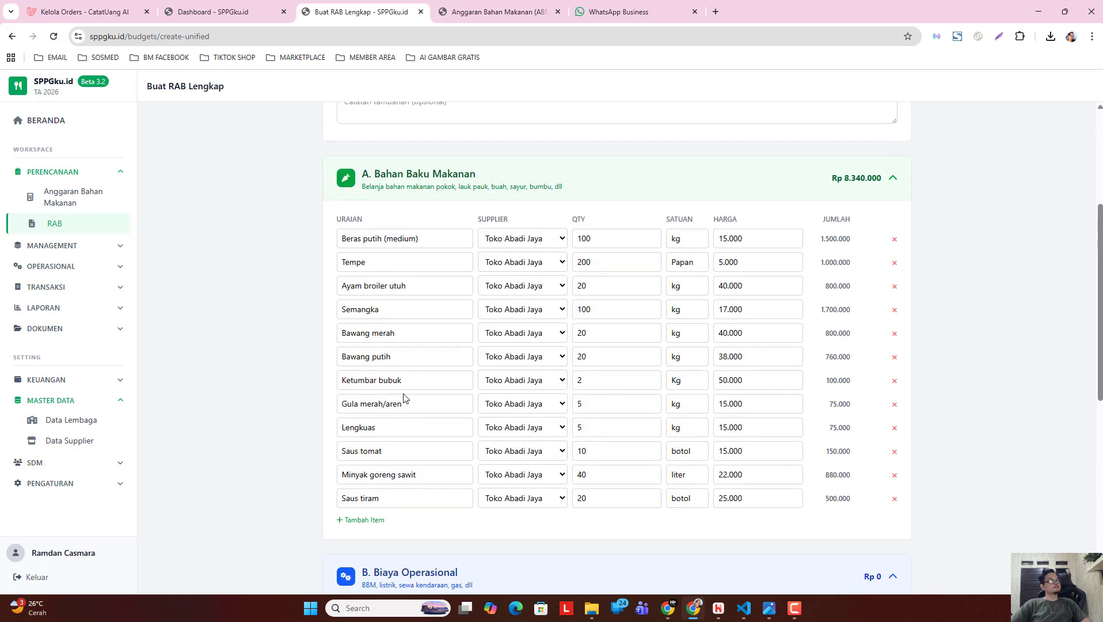
scroll(423, 393, down, 1)
scroll(494, 313, down, 2)
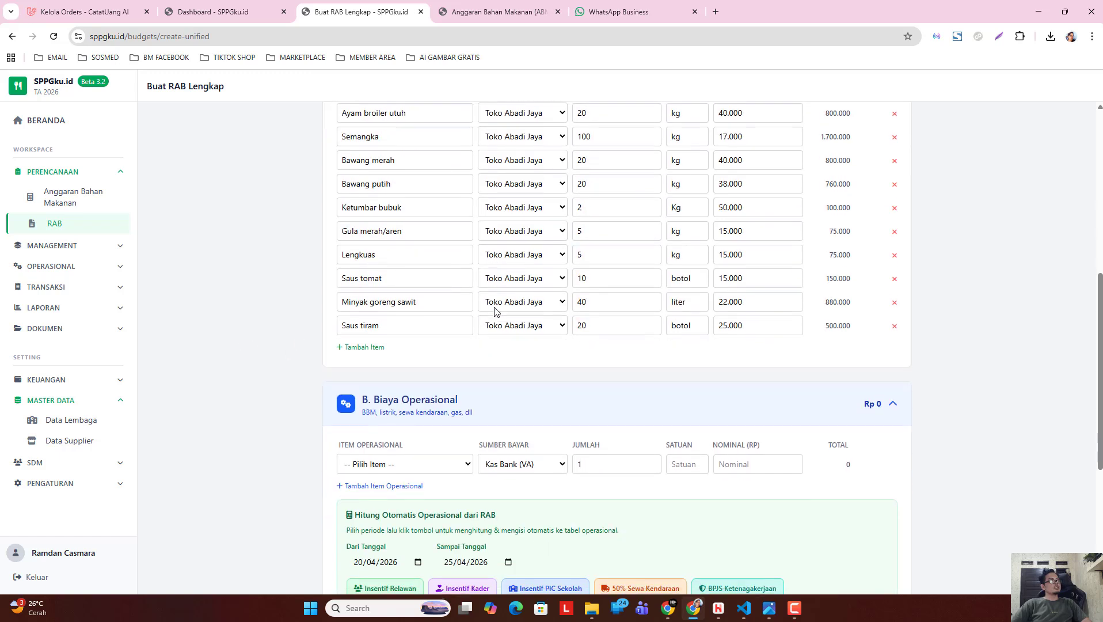
scroll(471, 345, down, 1)
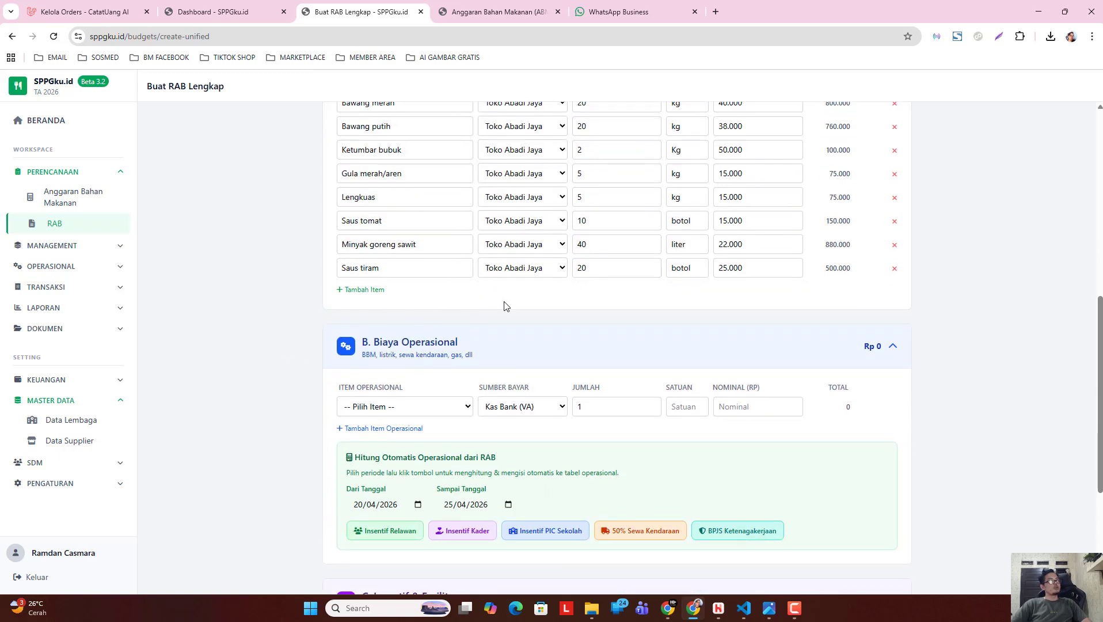
scroll(505, 305, down, 1)
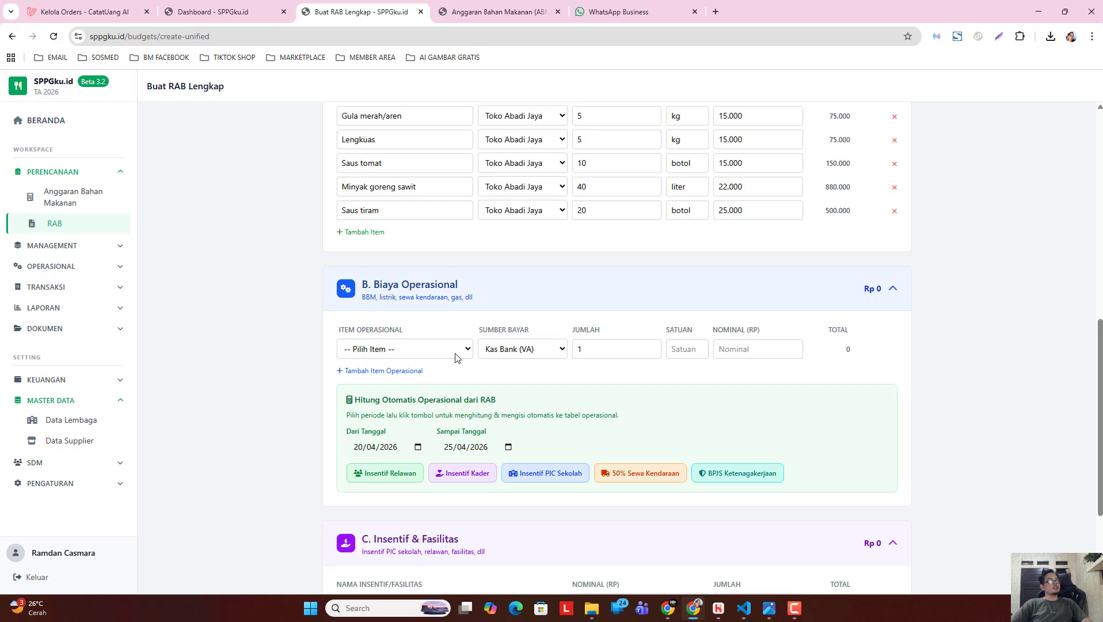
click(456, 352)
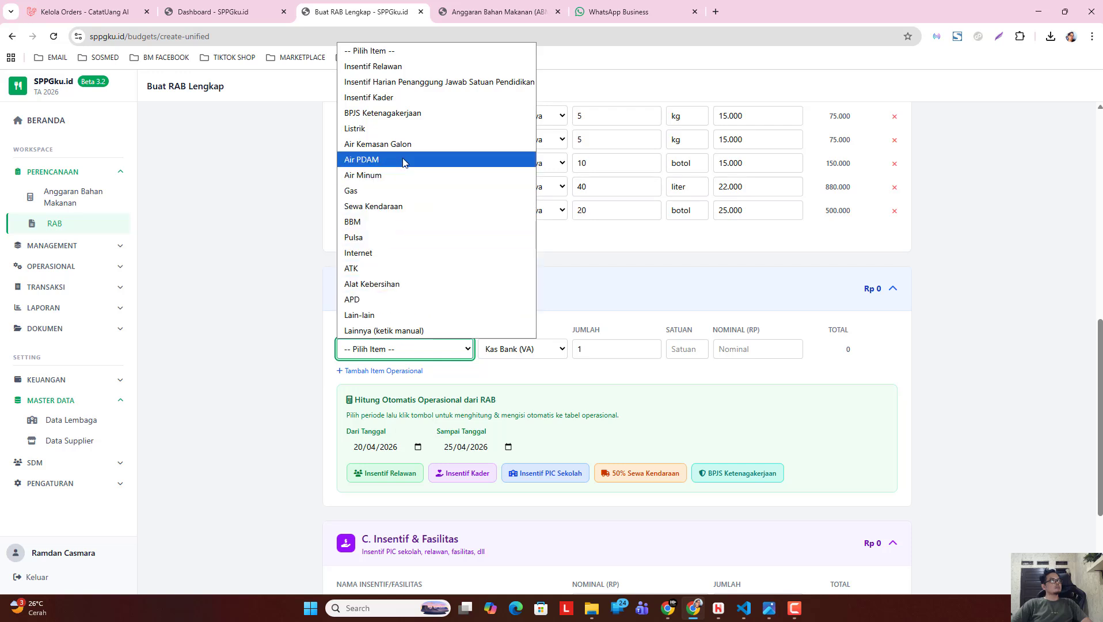
click(402, 175)
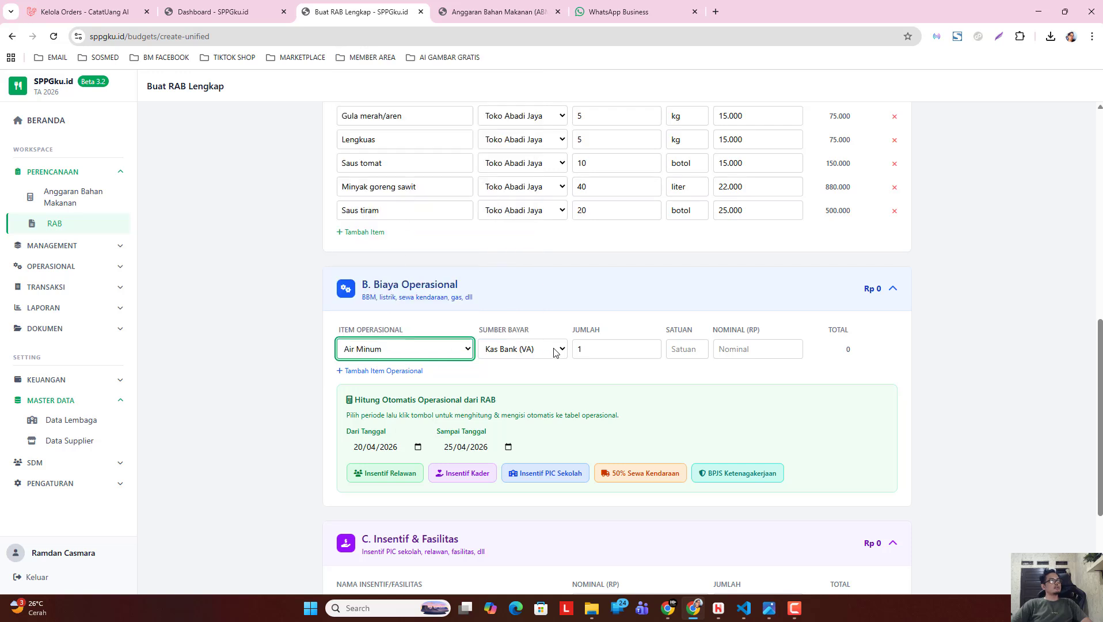
- Set the quantity of Air Minum to 20, its unit to dus and its nominal amount to 20.000
click(598, 352)
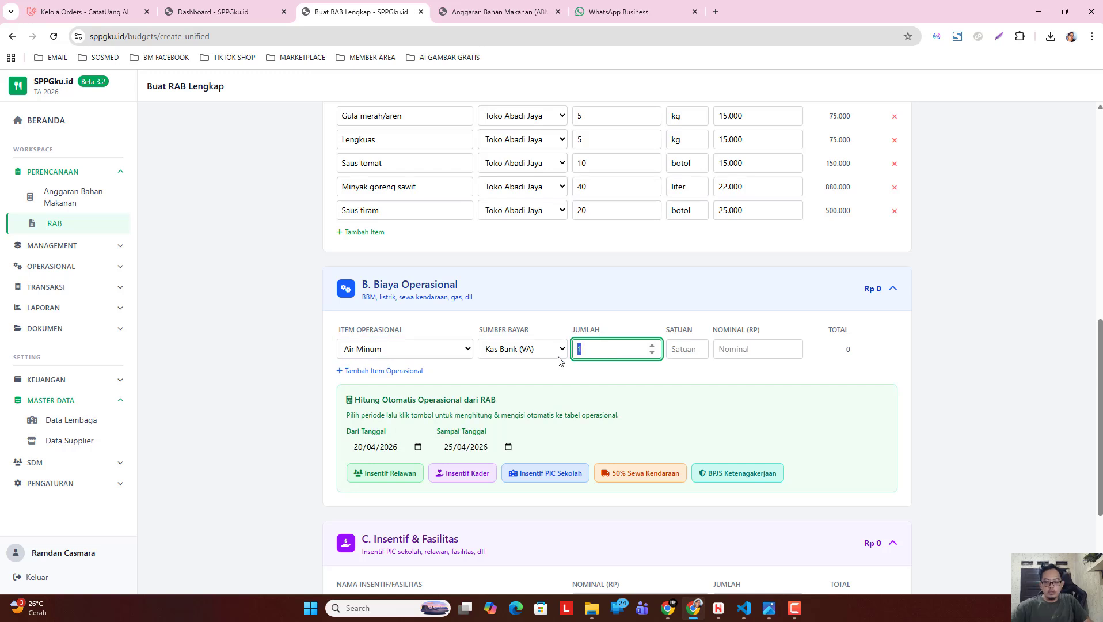
text(20)
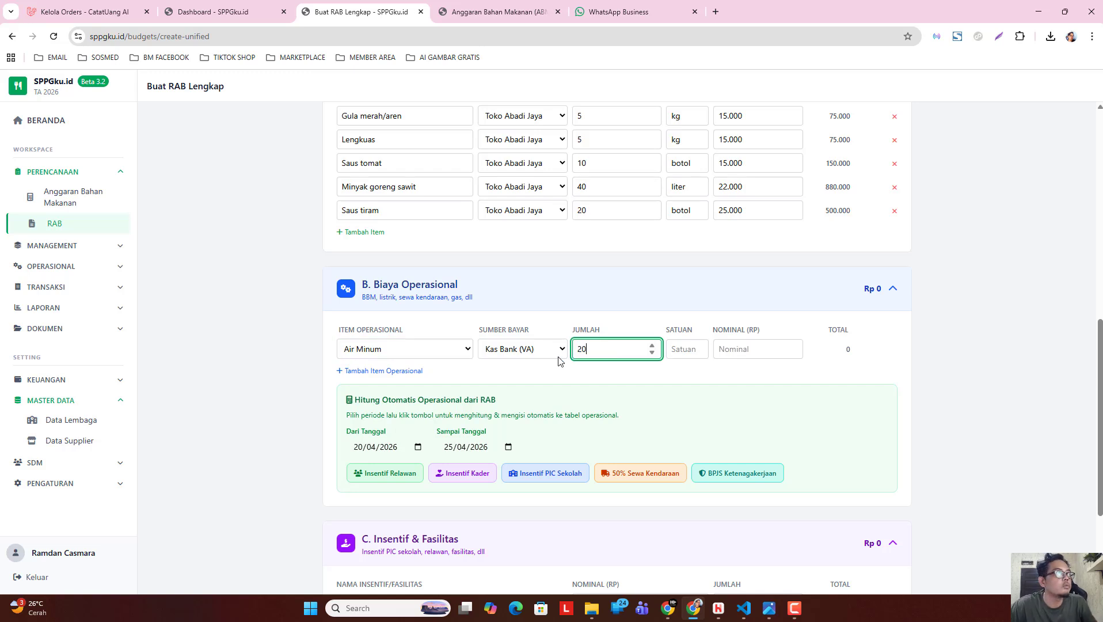
click(677, 354)
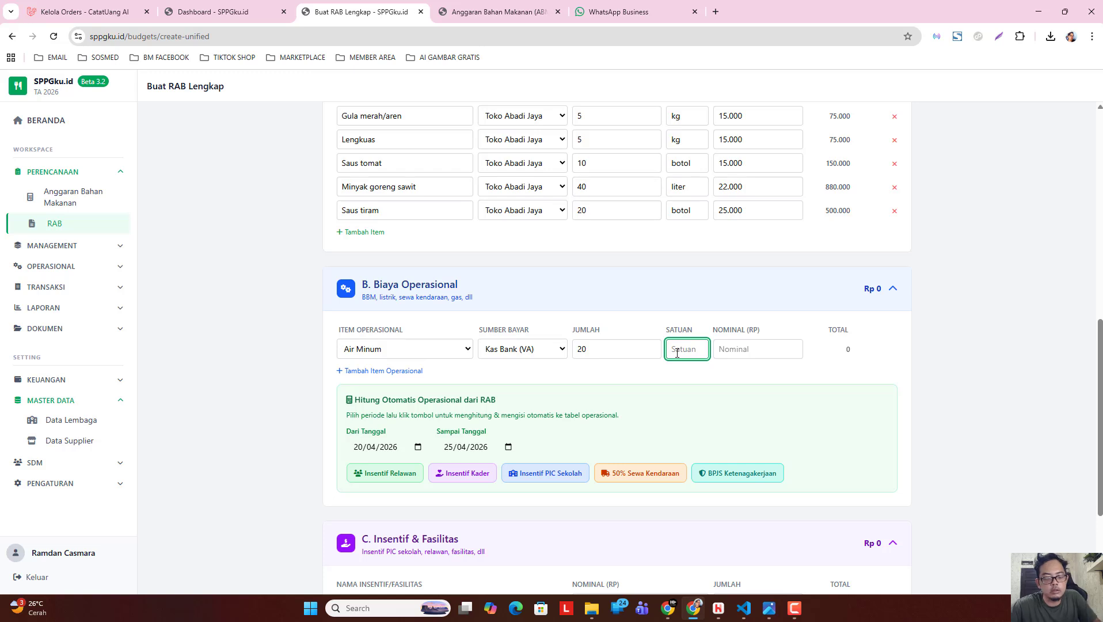
text(dus)
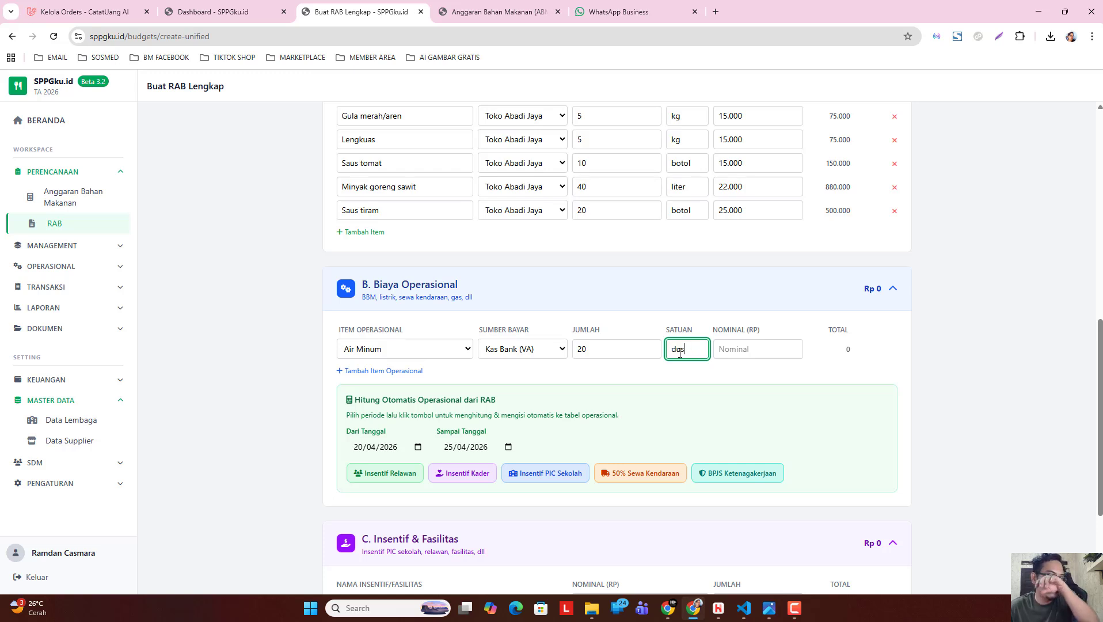
click(736, 350)
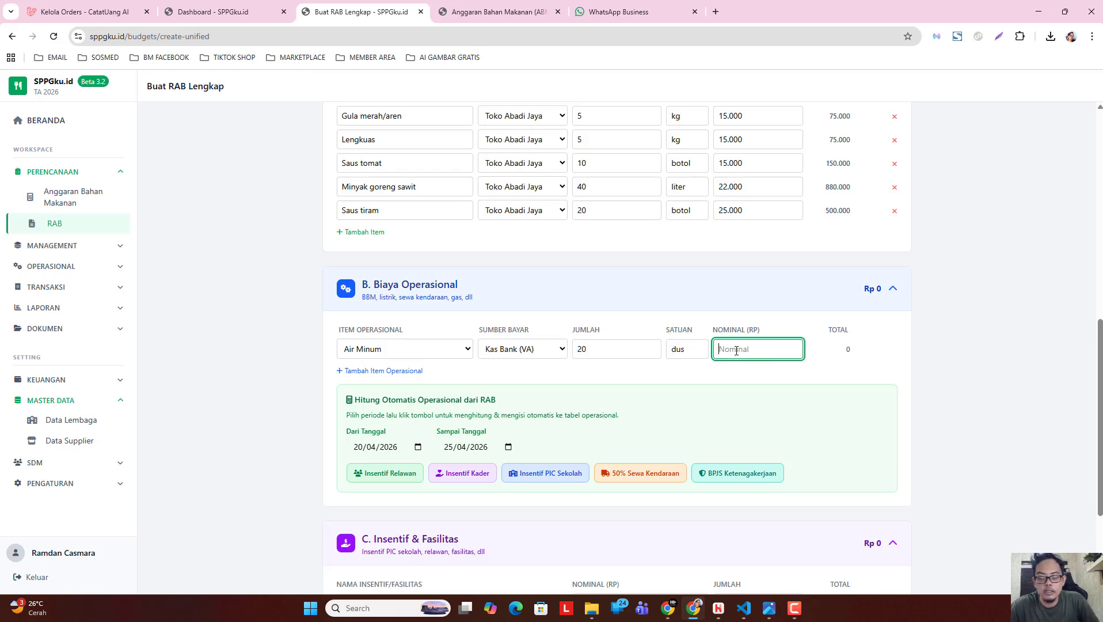
text(200000)
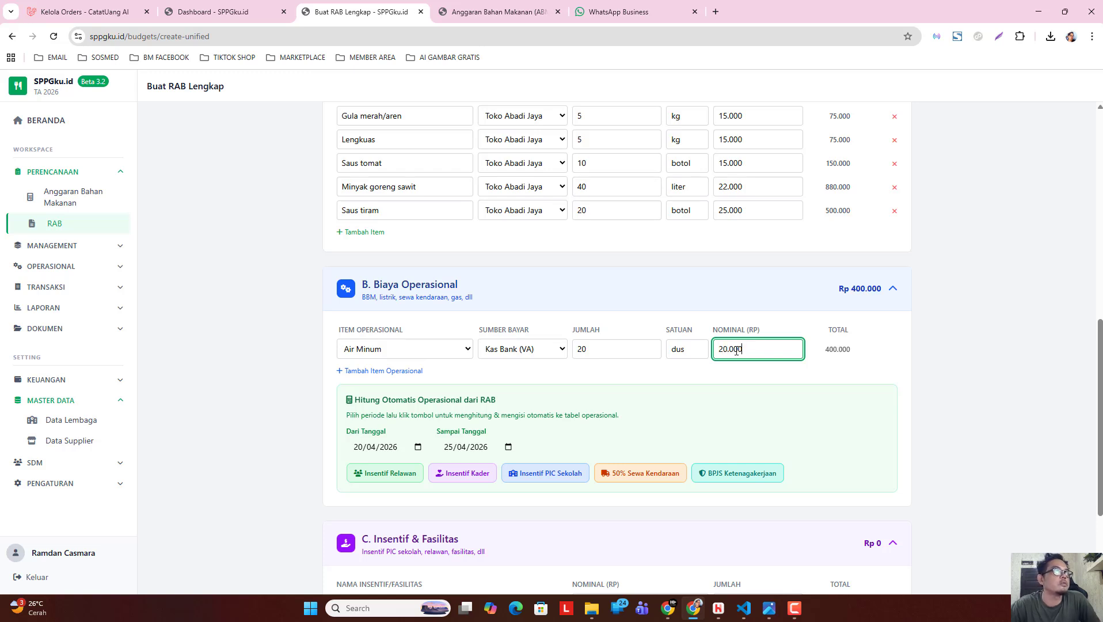
click(931, 359)
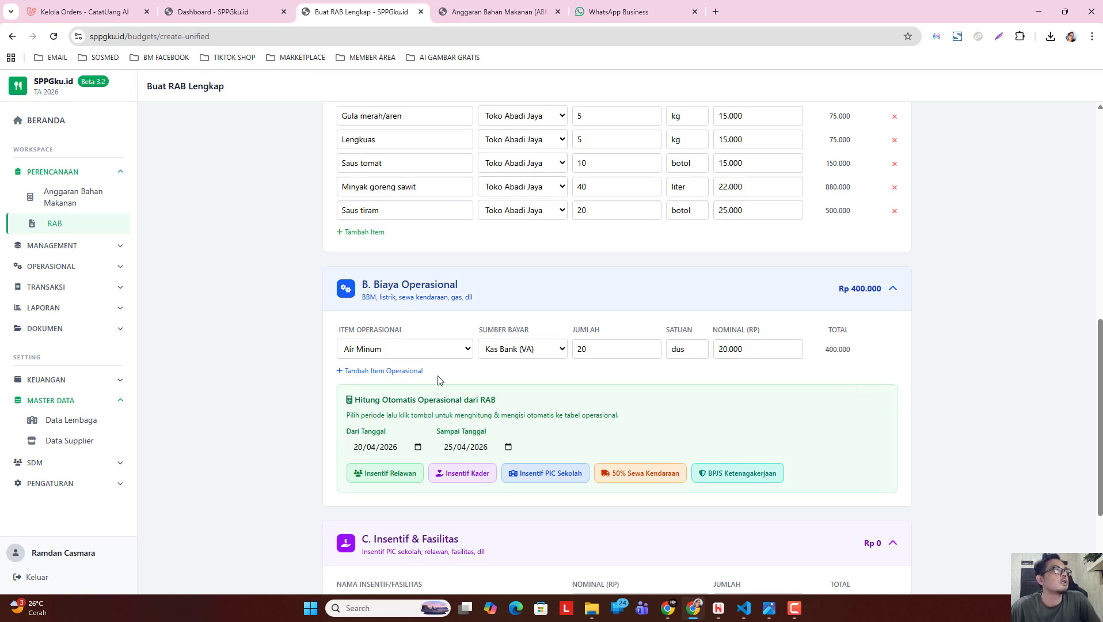
- Add a second operational item row for Gas with a quantity of 3
click(393, 371)
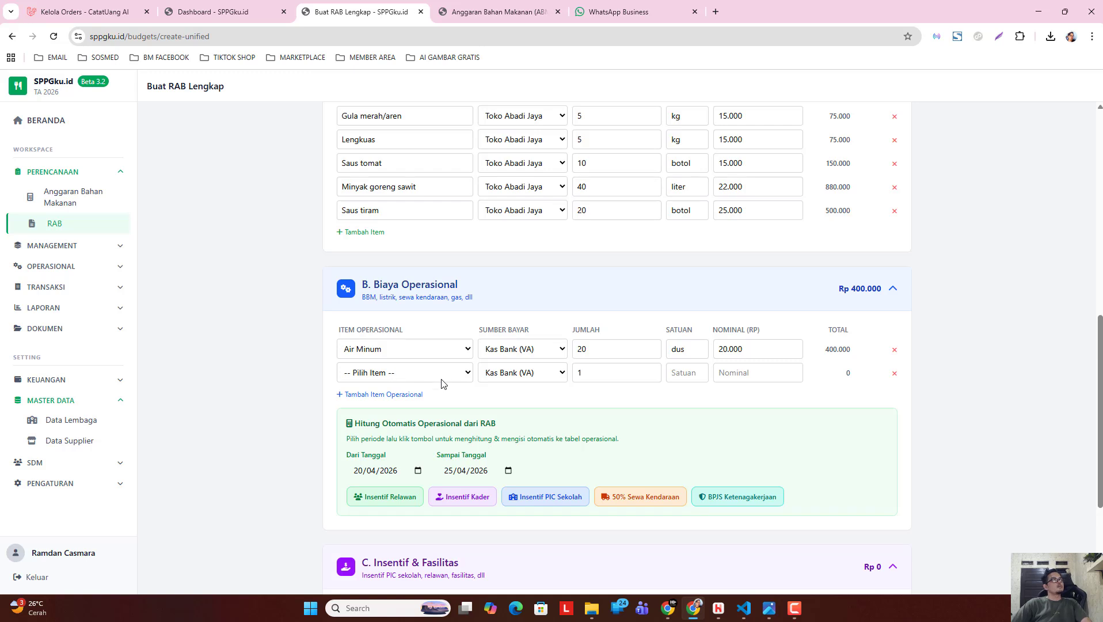
click(396, 374)
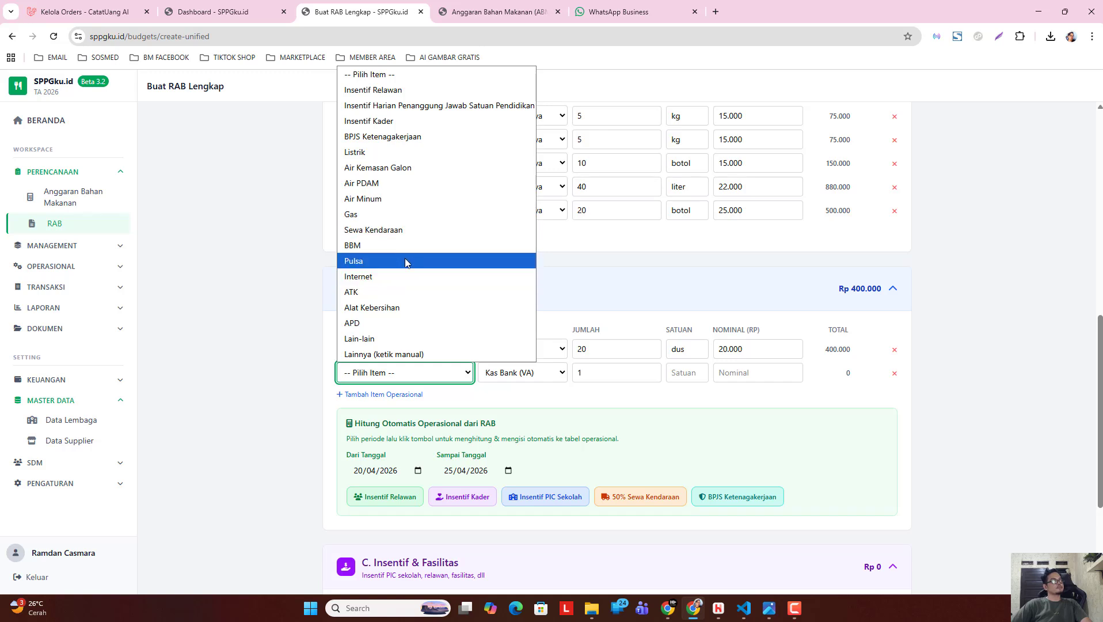
click(413, 214)
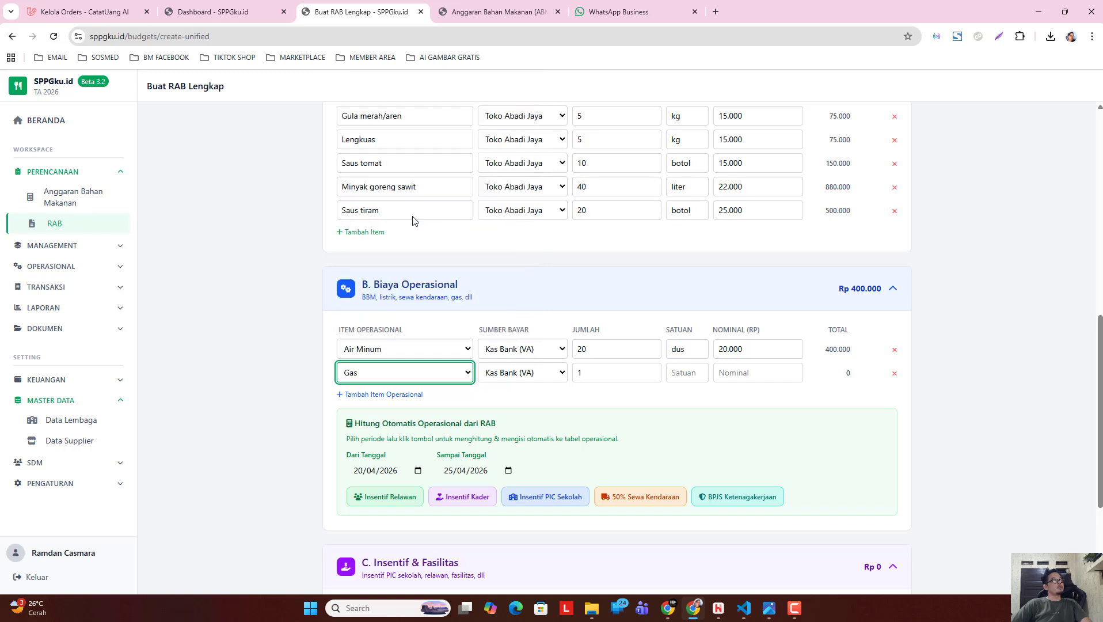
click(605, 377)
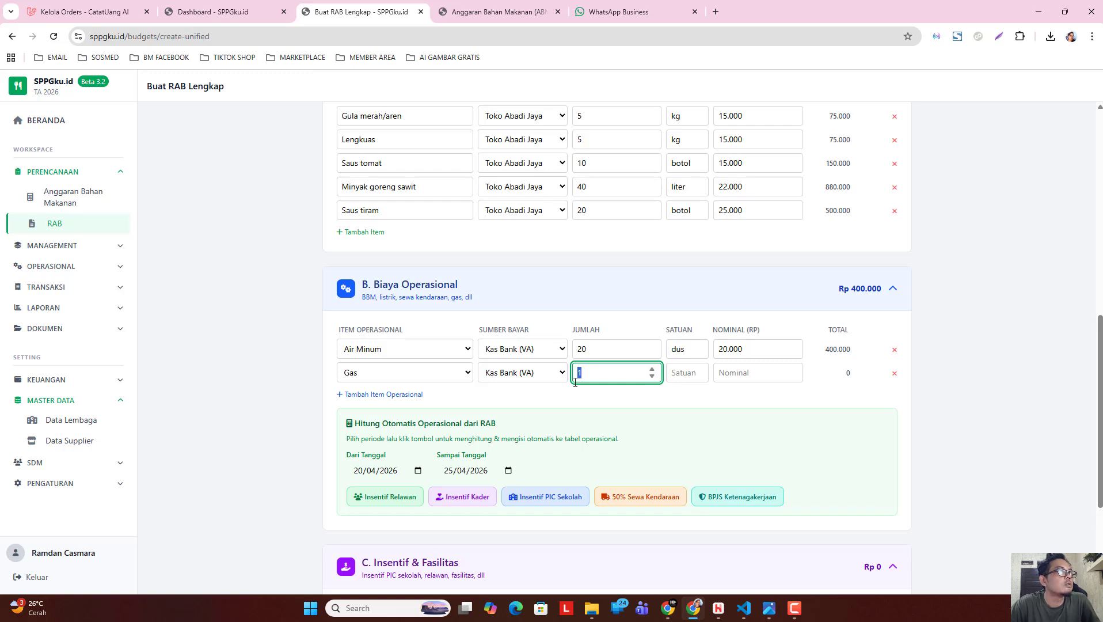
text(3)
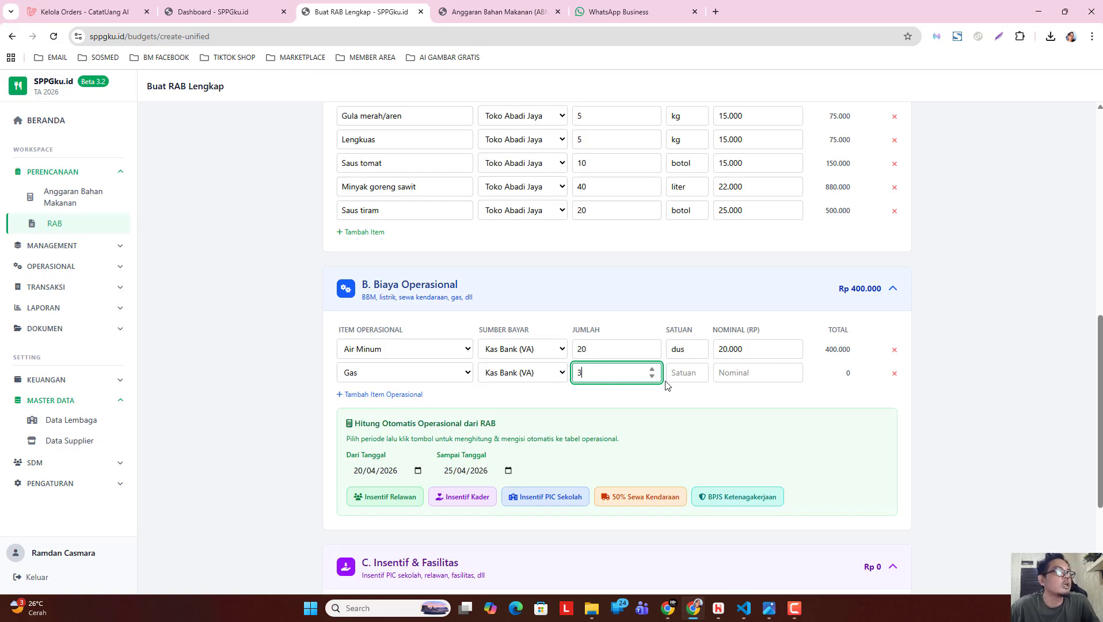
click(684, 378)
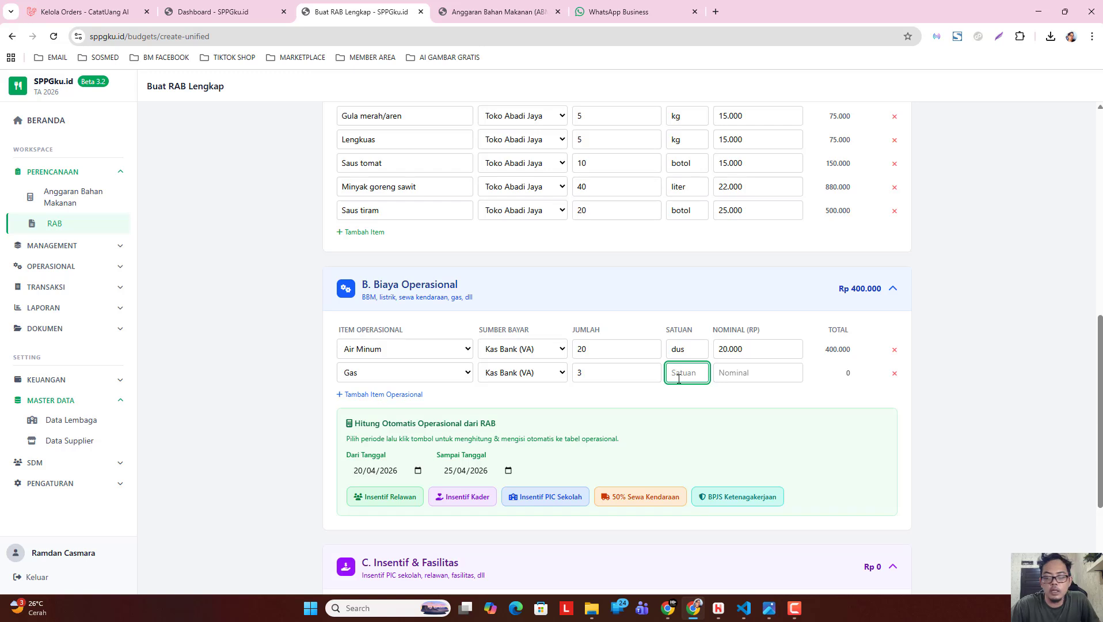
text(250)
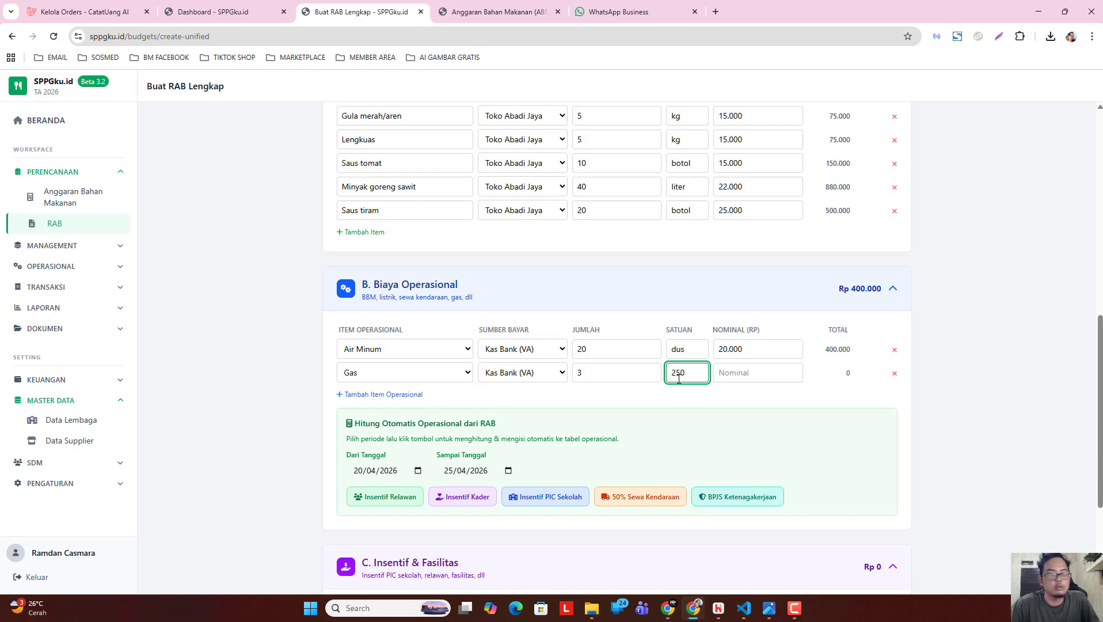
key(BackSpace)
key(BackSpace)
key(BackSpace)
- Set the unit of the Gas item to tabung and its nominal amount to 25.000
text(t)
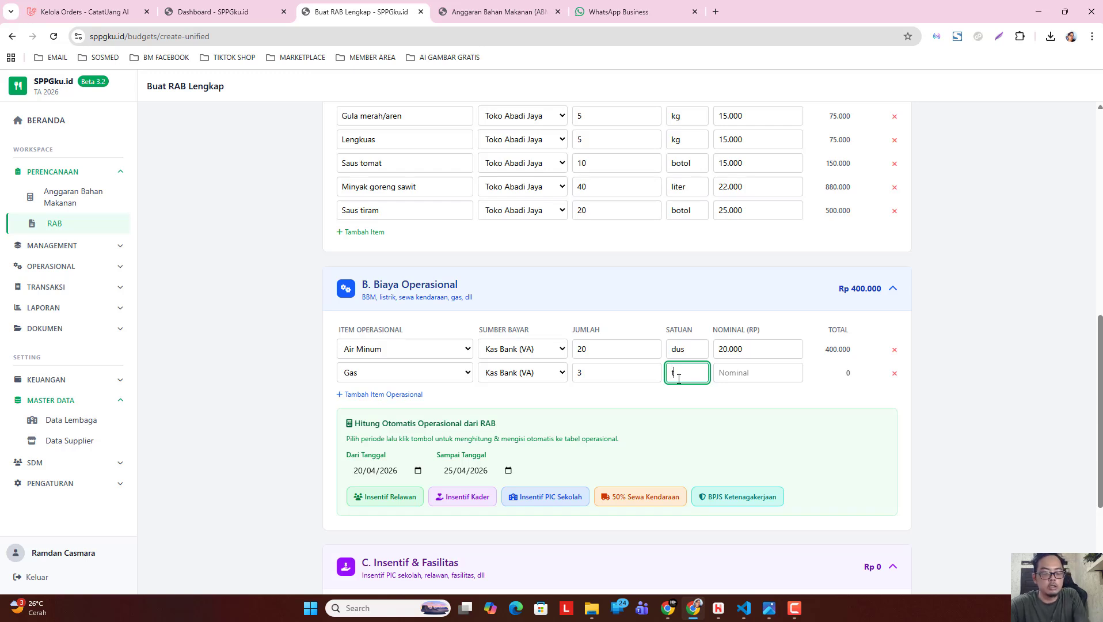
text(abung)
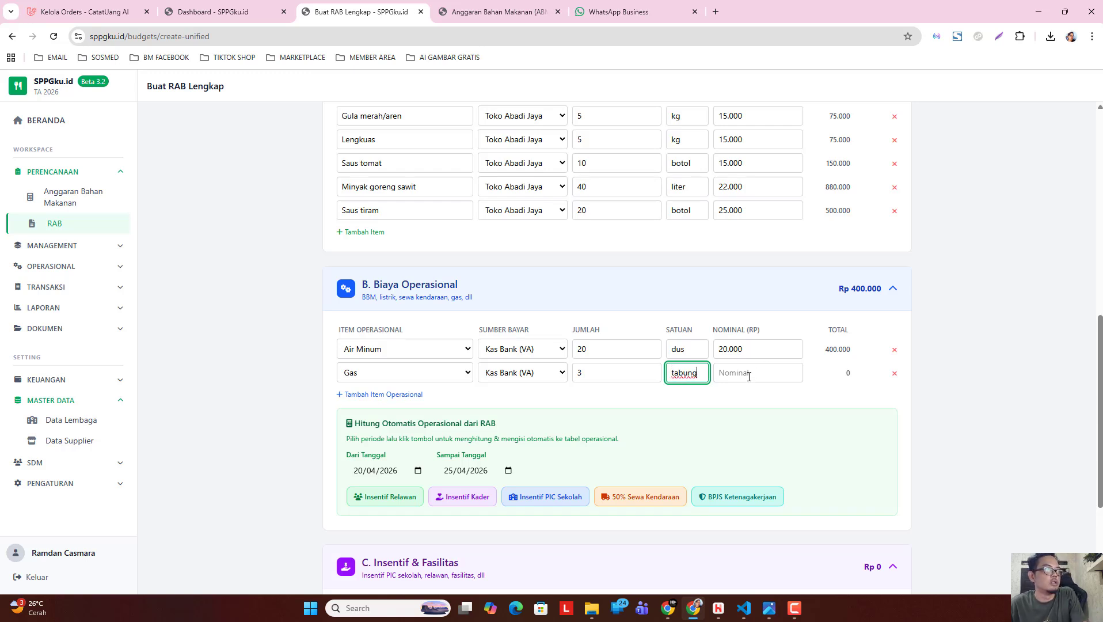
click(748, 376)
text(25.000)
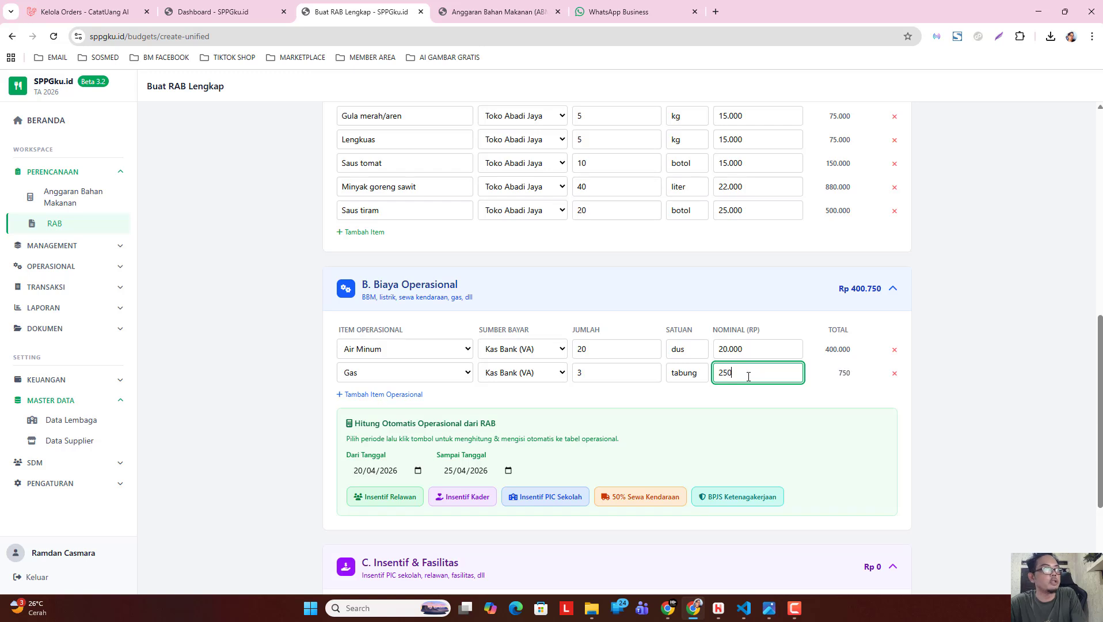
click(846, 398)
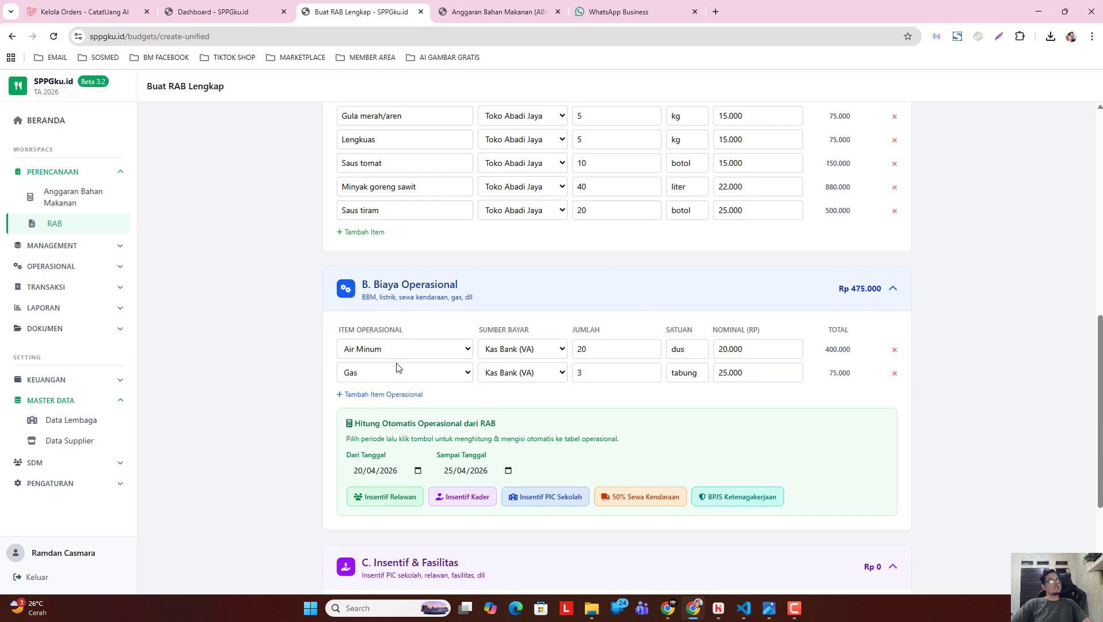
- Set the Insentif Fasilitas / Mitra nominal to 6.000.000 with a quantity of 1 in the Insentif & Fasilitas section
scroll(408, 357, up, 10)
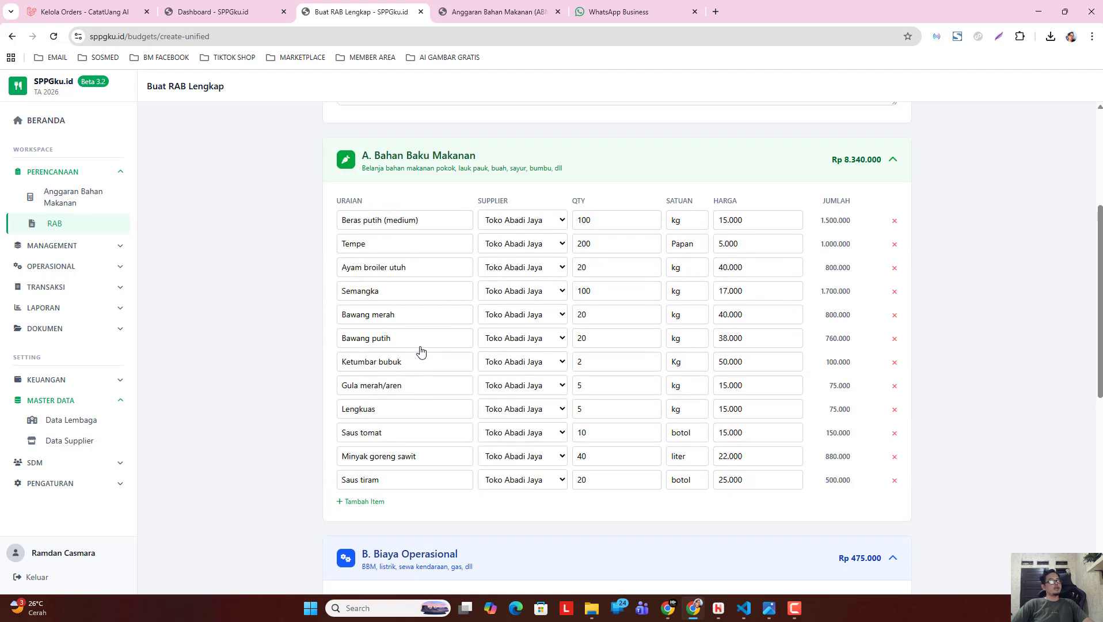
scroll(418, 323, down, 12)
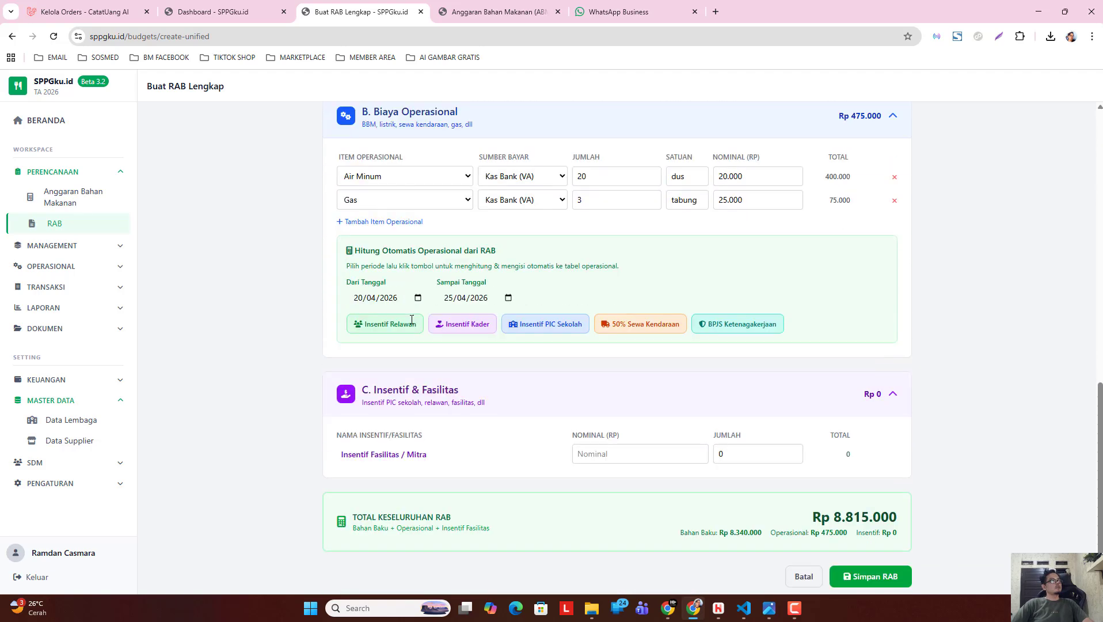
scroll(584, 373, down, 1)
click(622, 432)
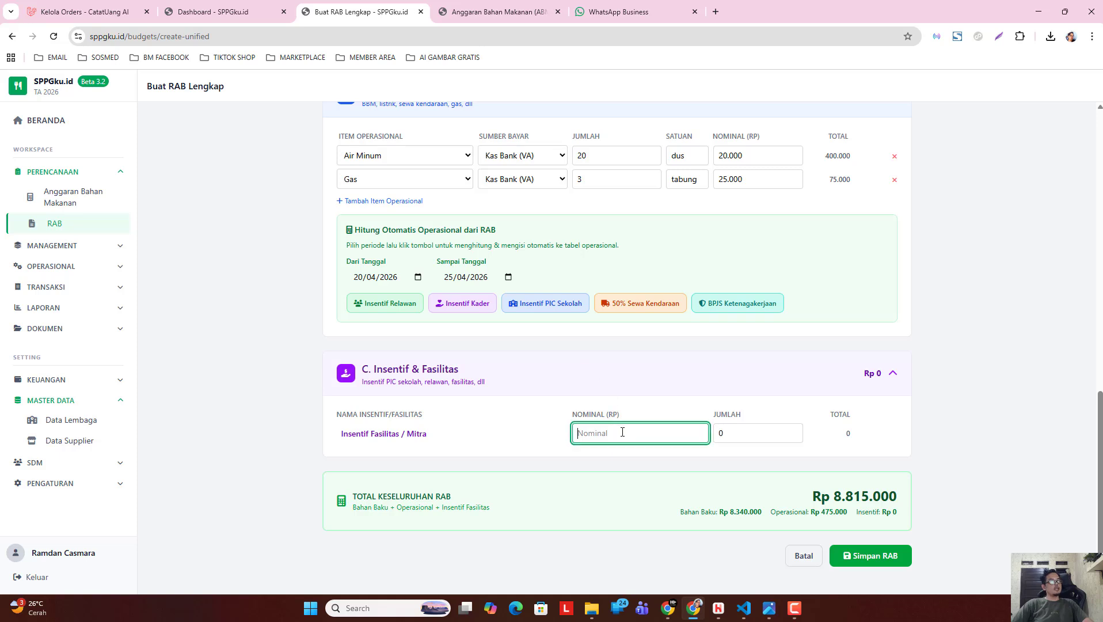
text(6.000.000)
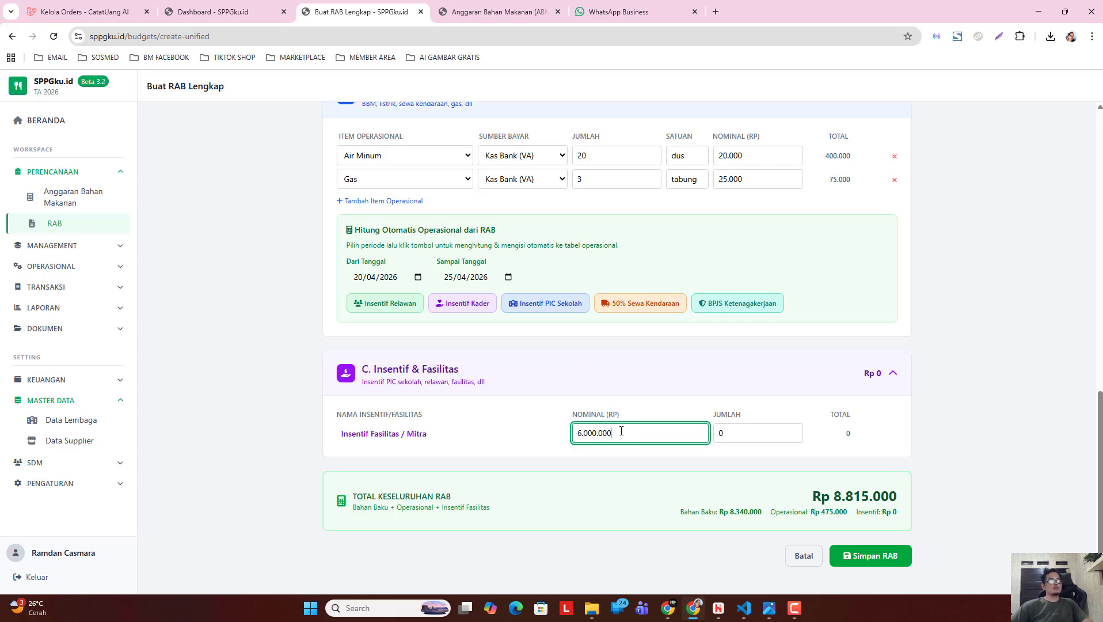
key(Tab)
text(1)
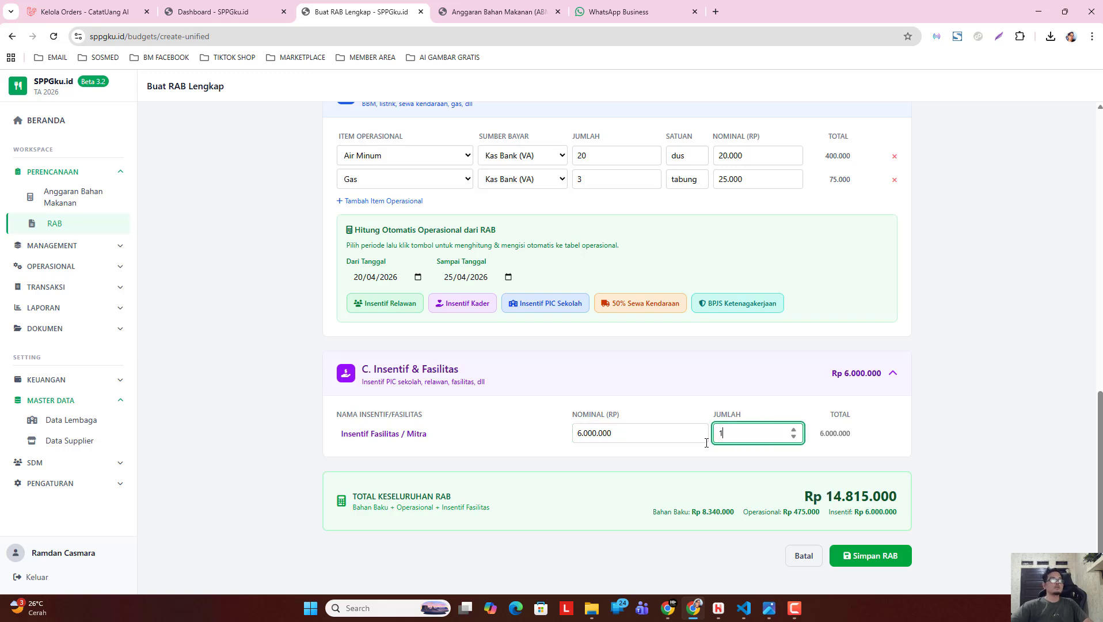
click(266, 373)
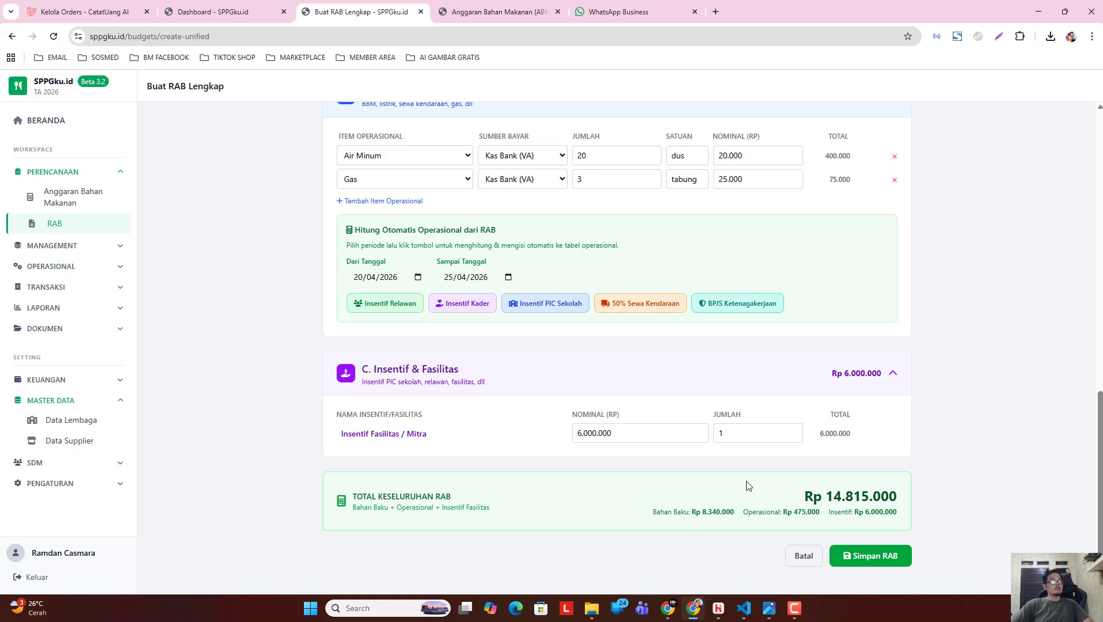
- Save the complete RAB for 21/04/2026 and approve it
scroll(481, 475, up, 15)
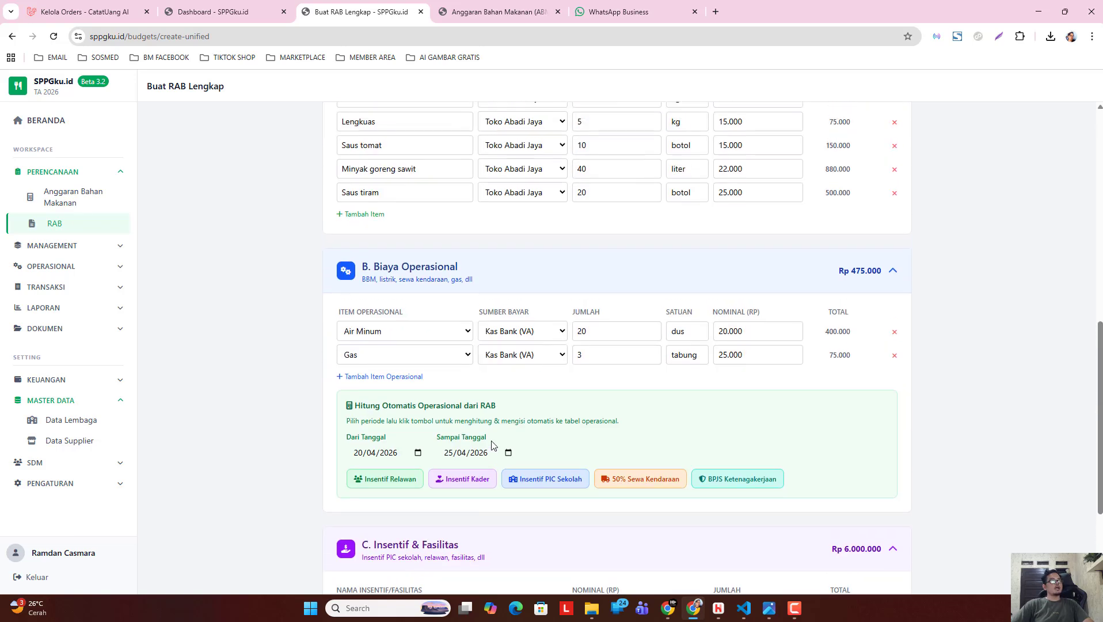
scroll(392, 363, down, 15)
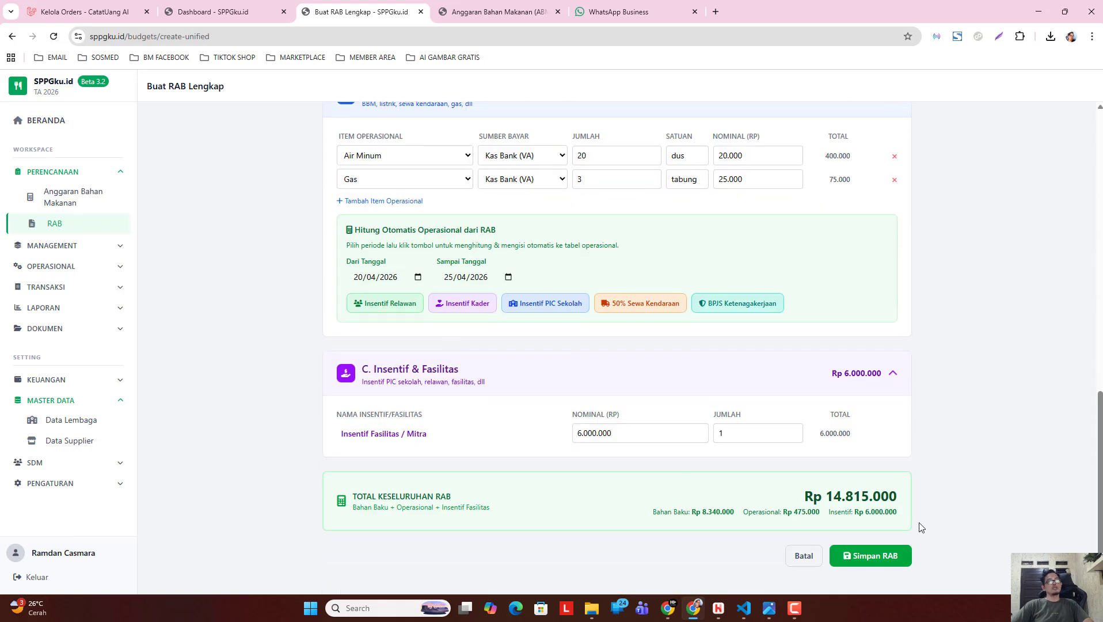
click(872, 561)
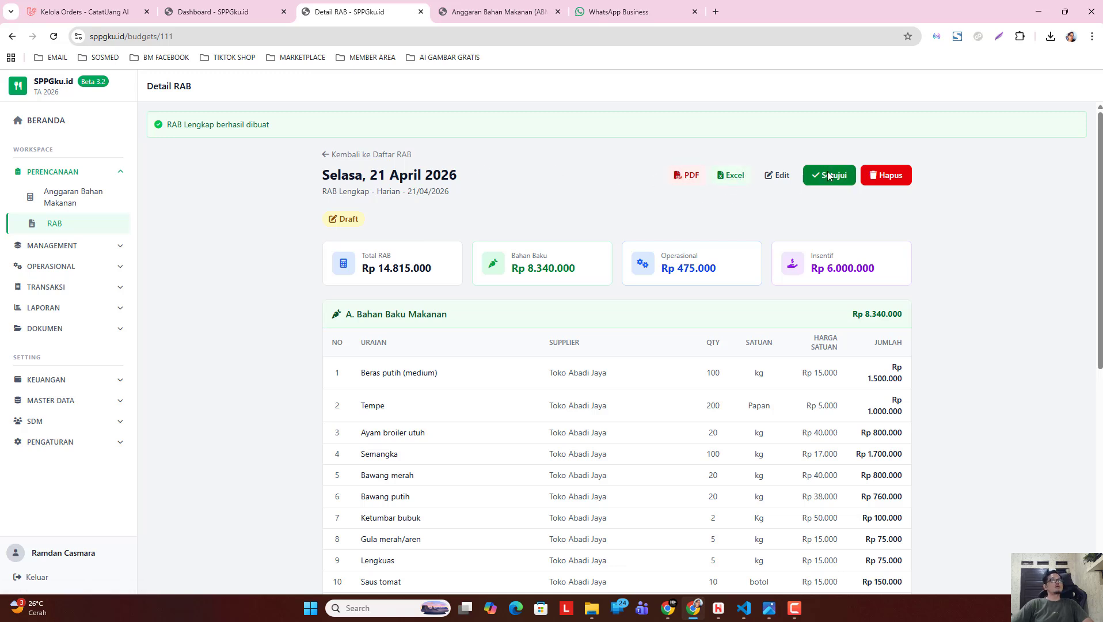
click(845, 179)
click(612, 110)
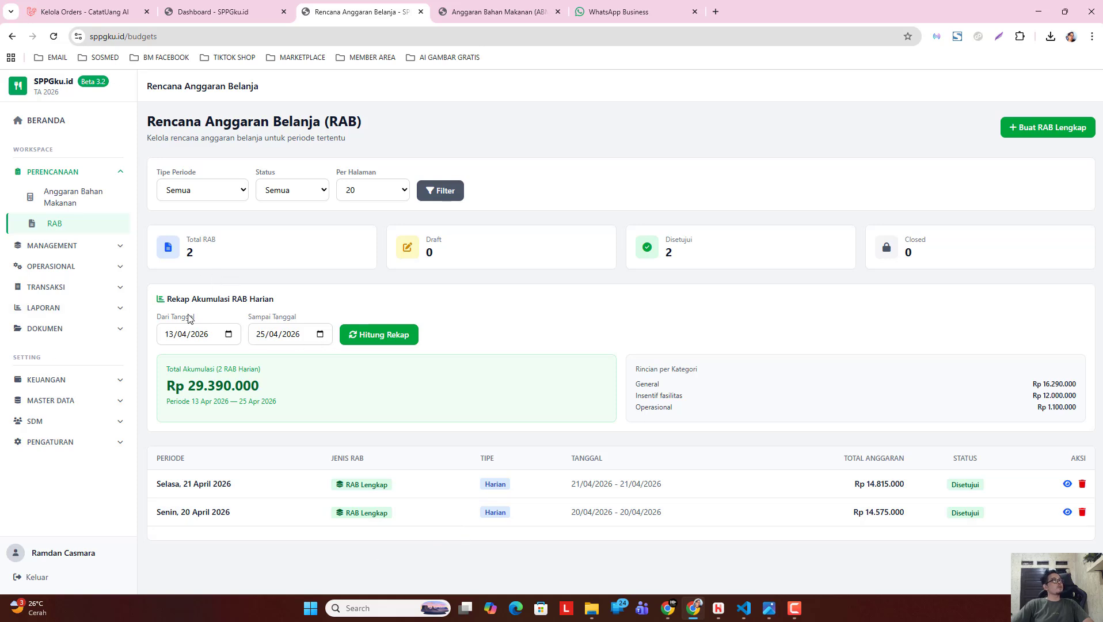
- Open the Jadwal Distribusi page of the operational section and collapse the schedule of 20 April 2026
click(99, 247)
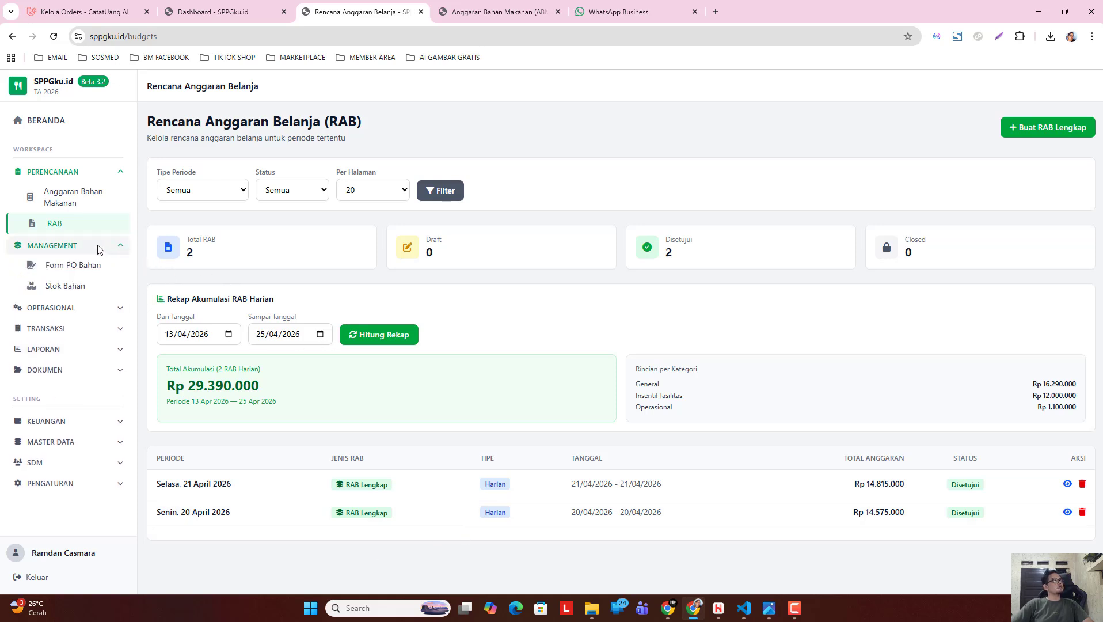
click(98, 247)
click(91, 271)
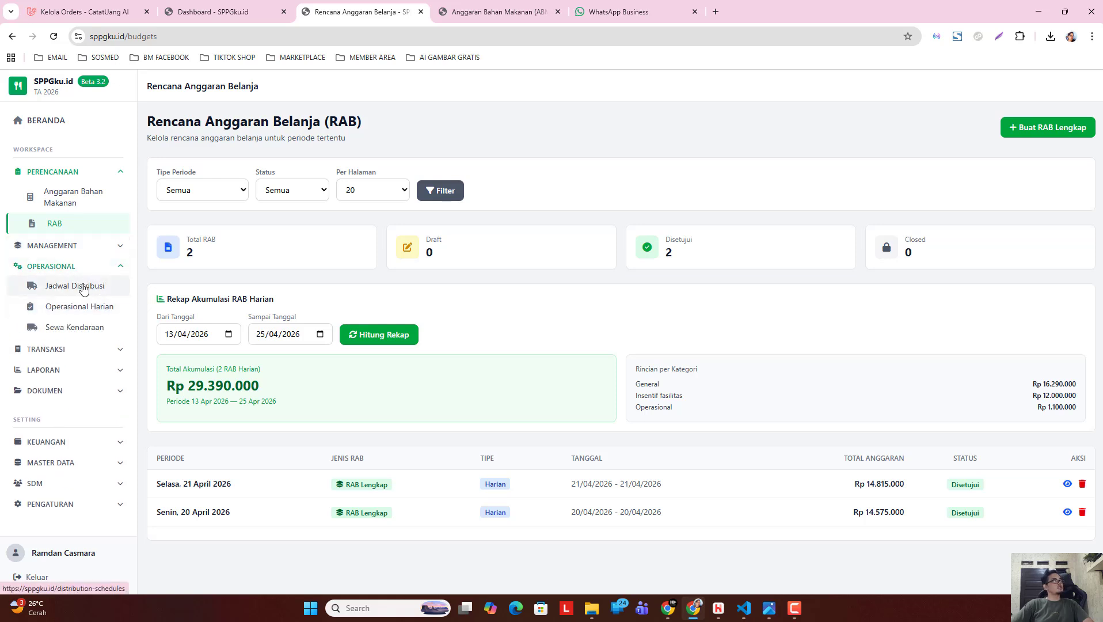
click(83, 289)
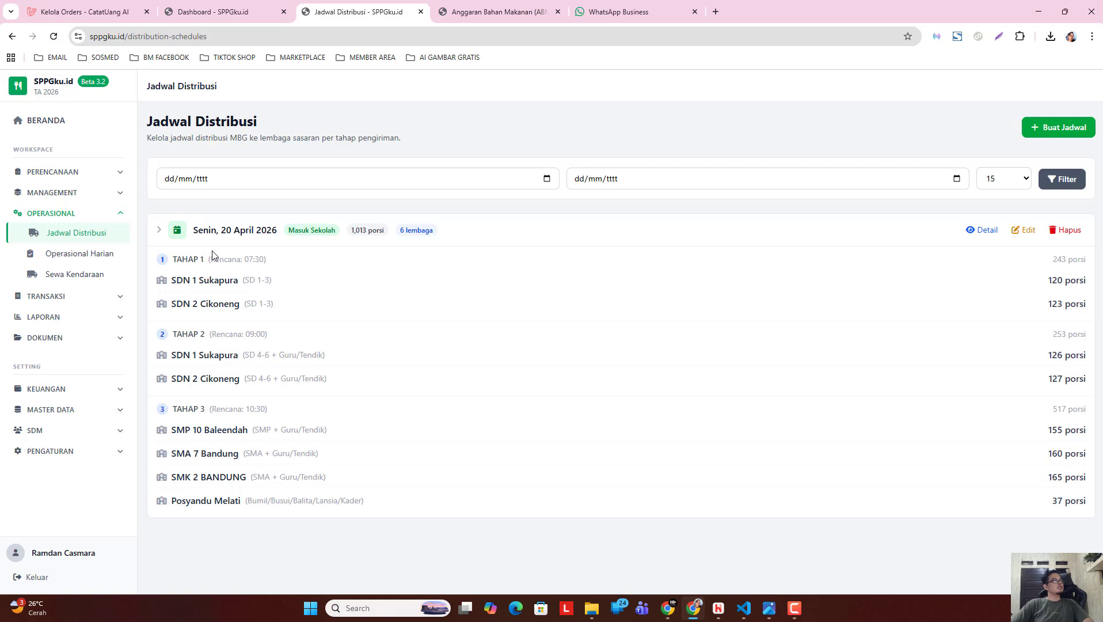
click(232, 243)
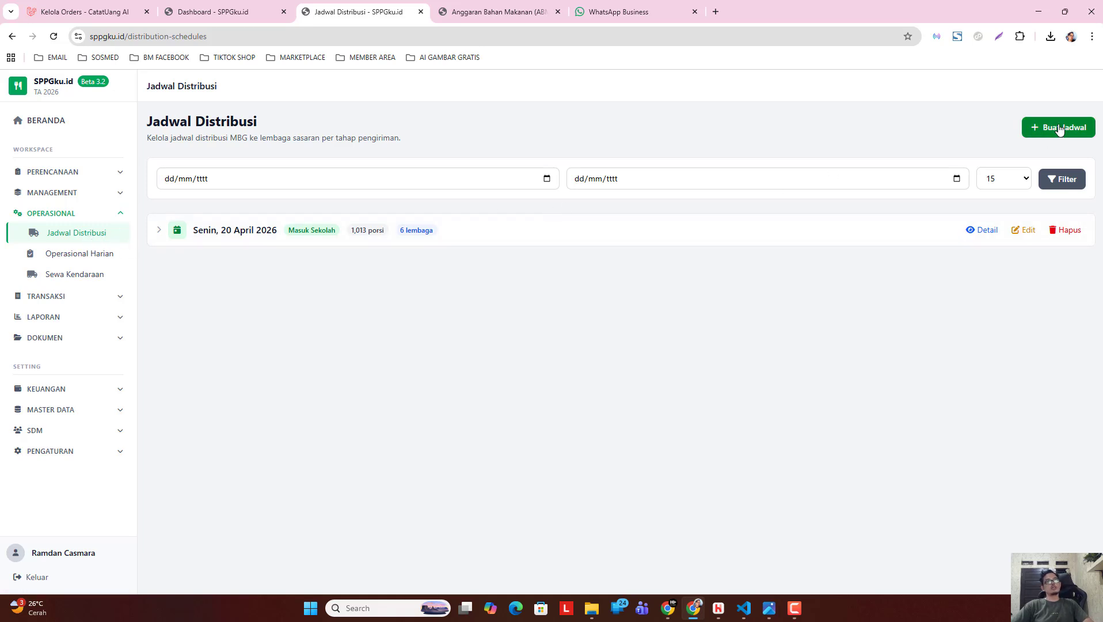
- Start a new distribution schedule and set its date to 21/04/2026
click(1027, 126)
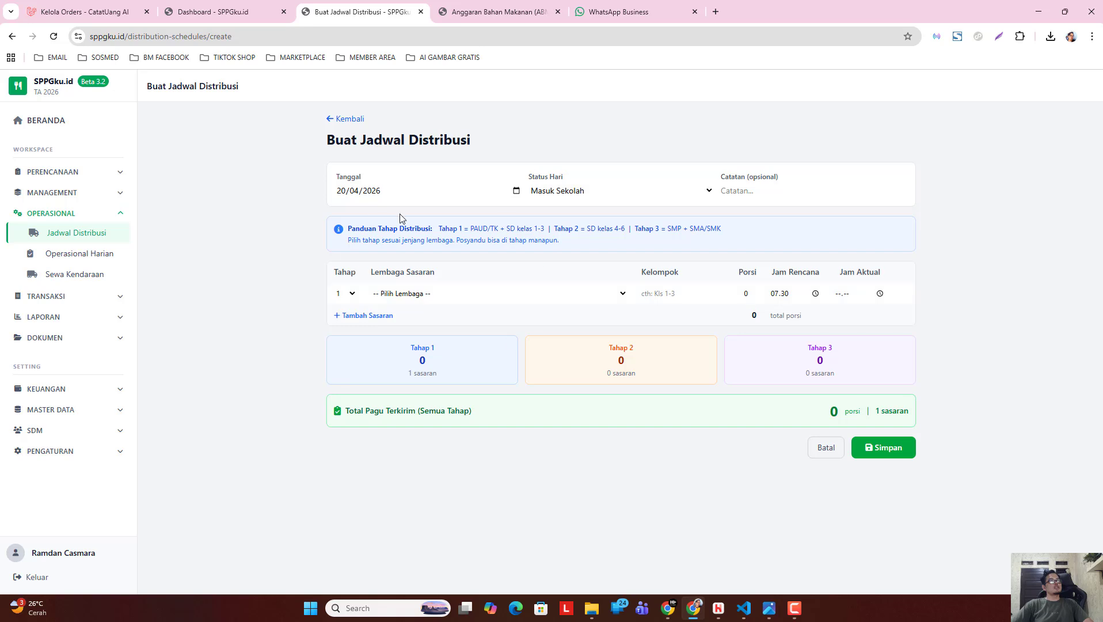
click(516, 191)
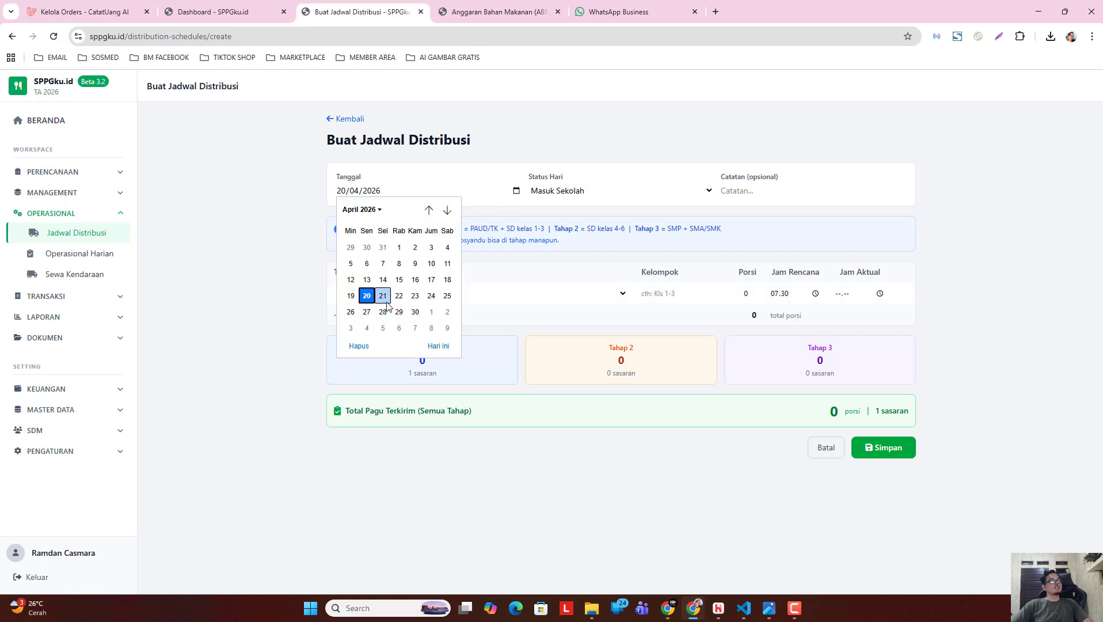
click(368, 295)
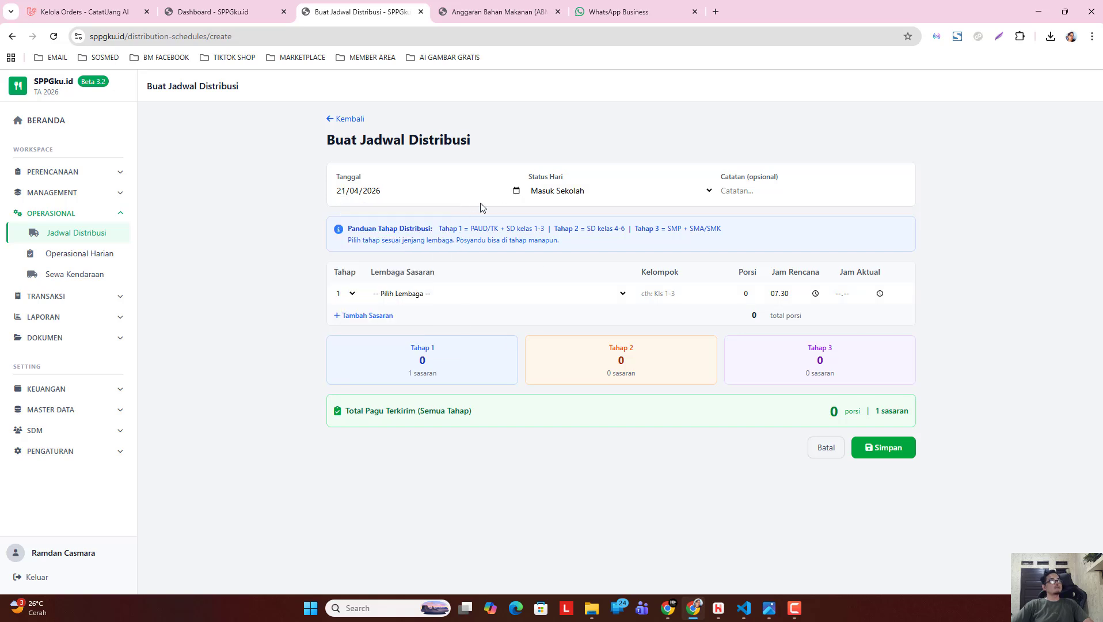
- Check the 21 Apr 2026 entry of the Anggaran Bahan Makanan for its recipient groups and return to the distribution schedule form
click(397, 295)
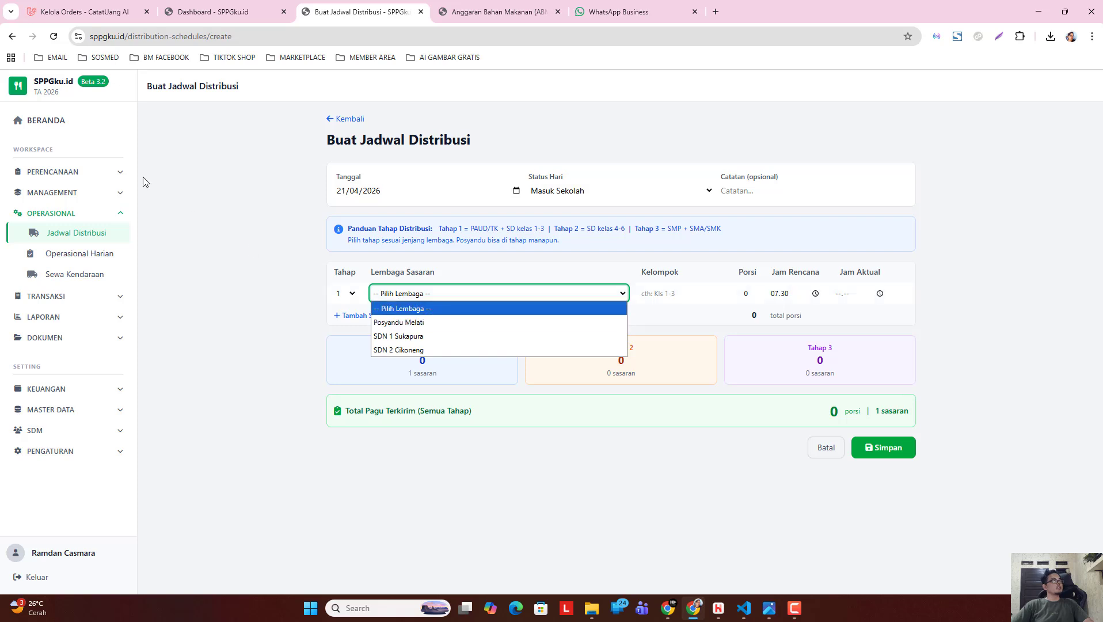
click(468, 11)
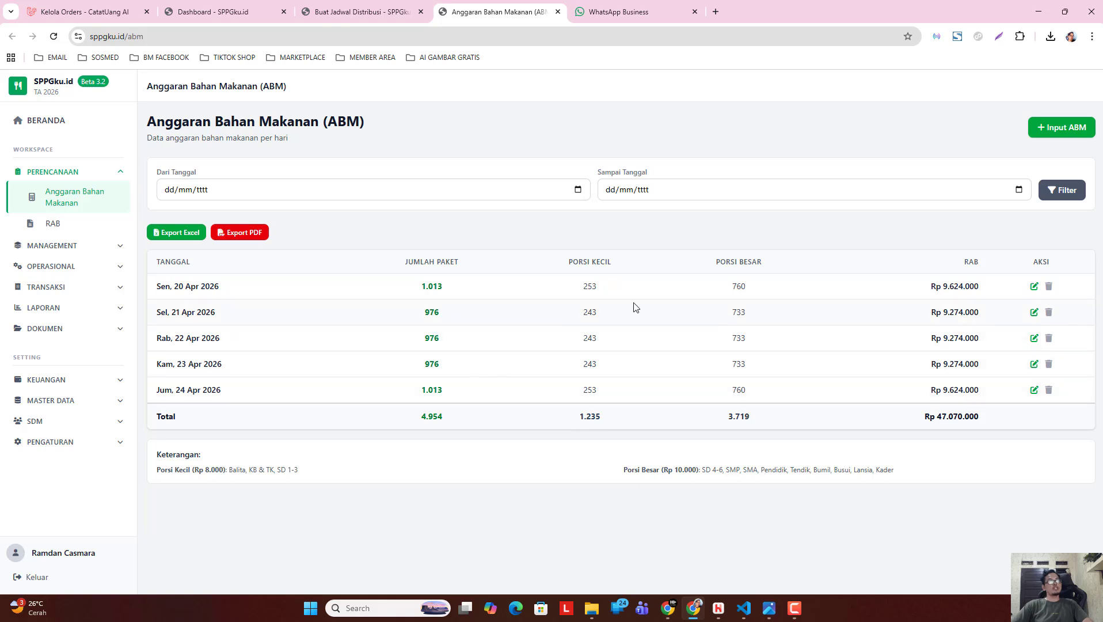
click(1033, 312)
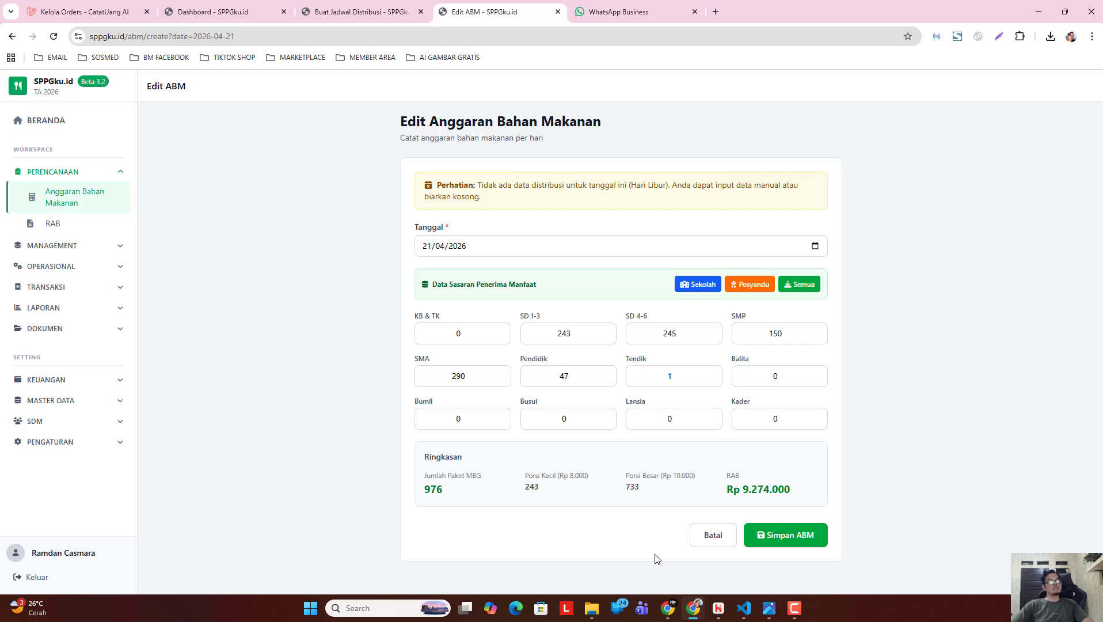
click(703, 535)
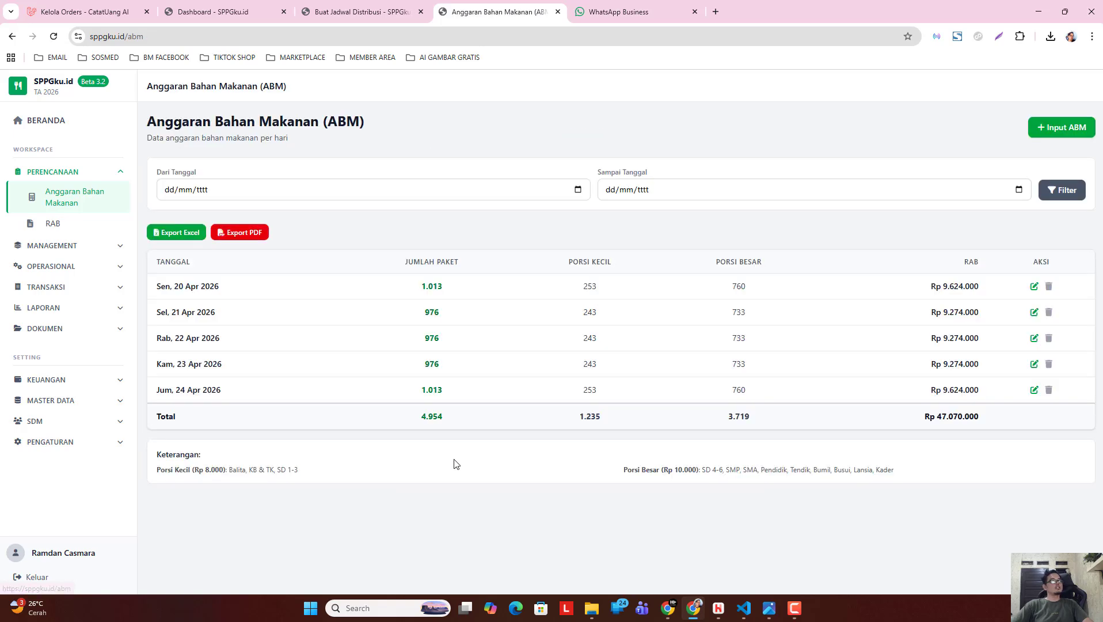
click(354, 10)
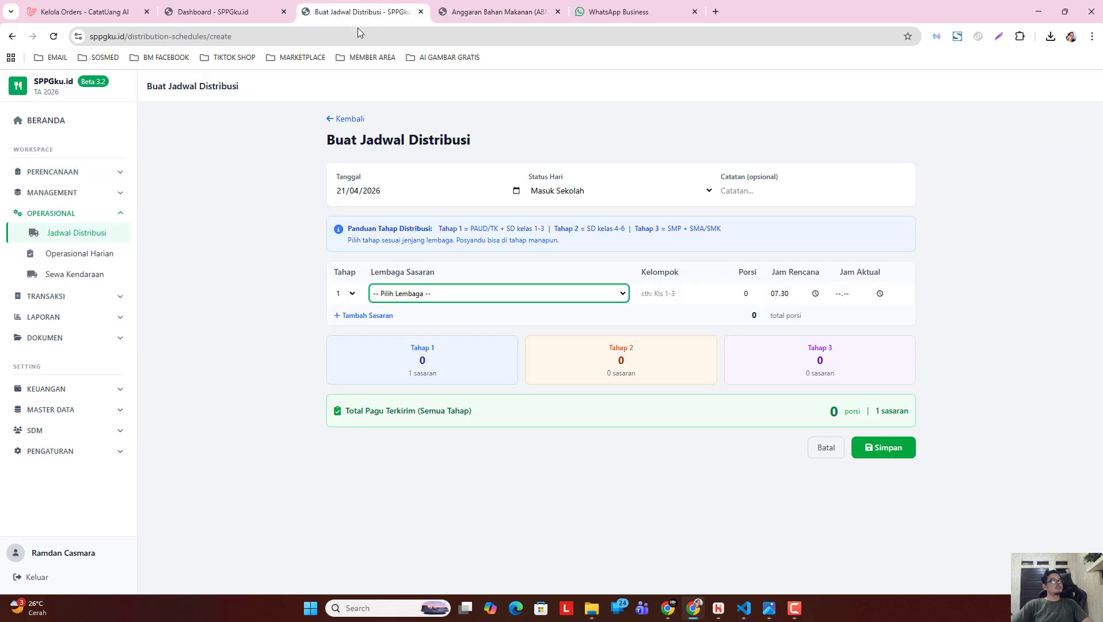
- Assign SDN 1 Sukapura as the Tahap 1 target and add a second row for the same school in Tahap 2
click(458, 302)
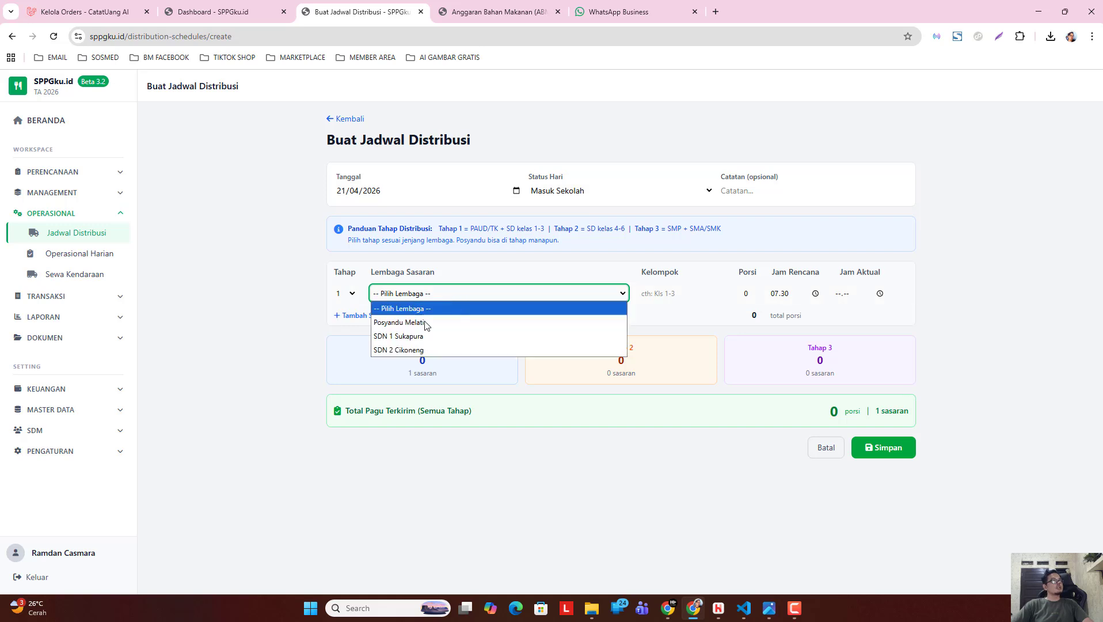
click(442, 336)
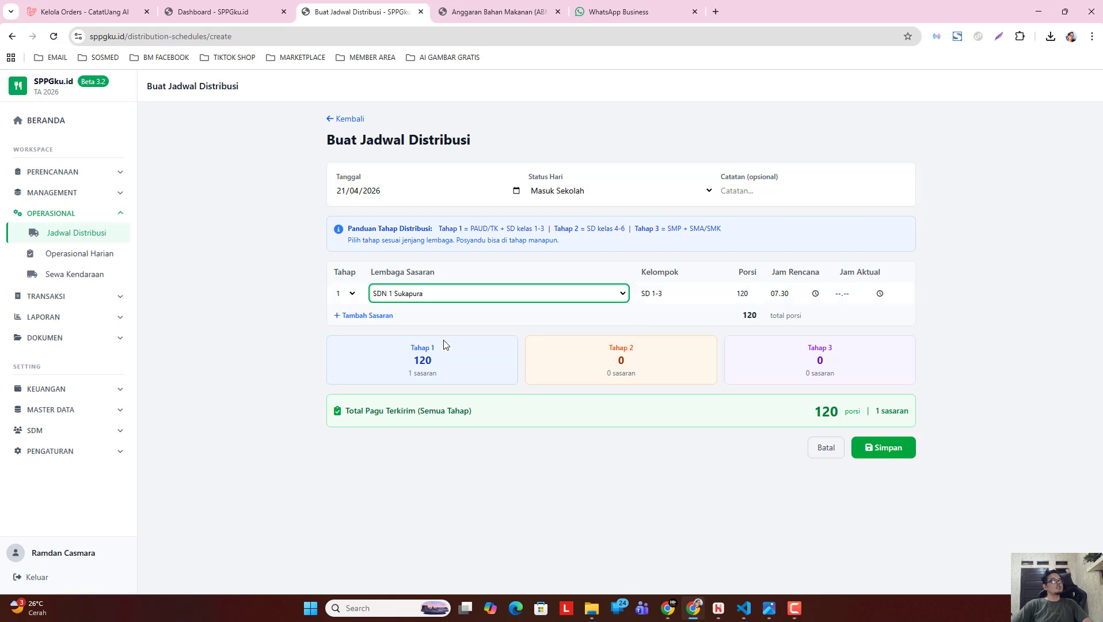
click(369, 315)
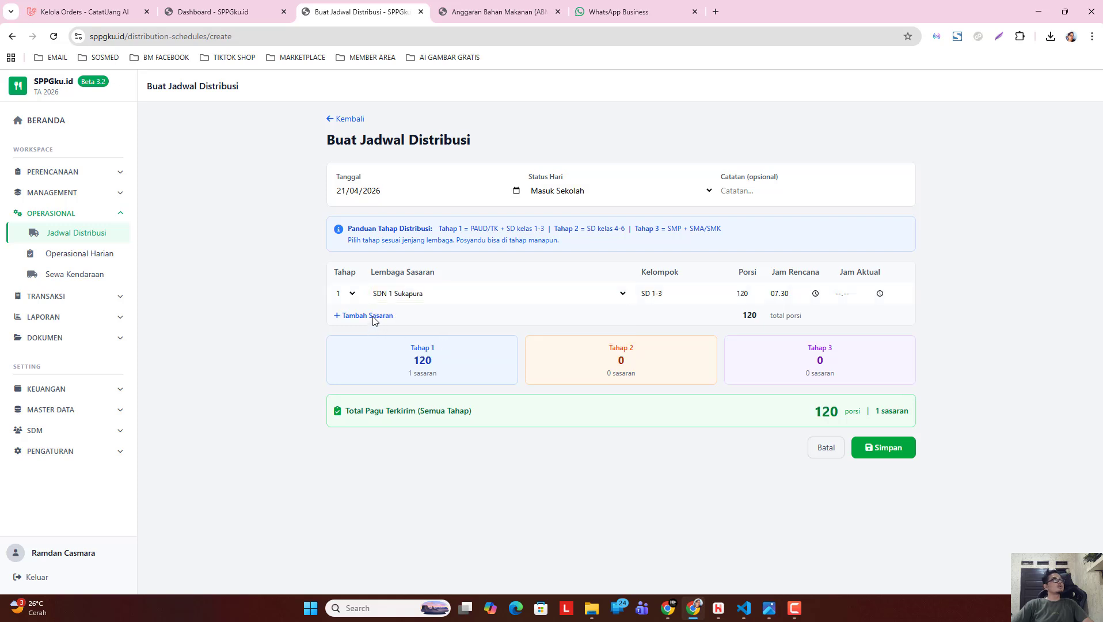
click(458, 318)
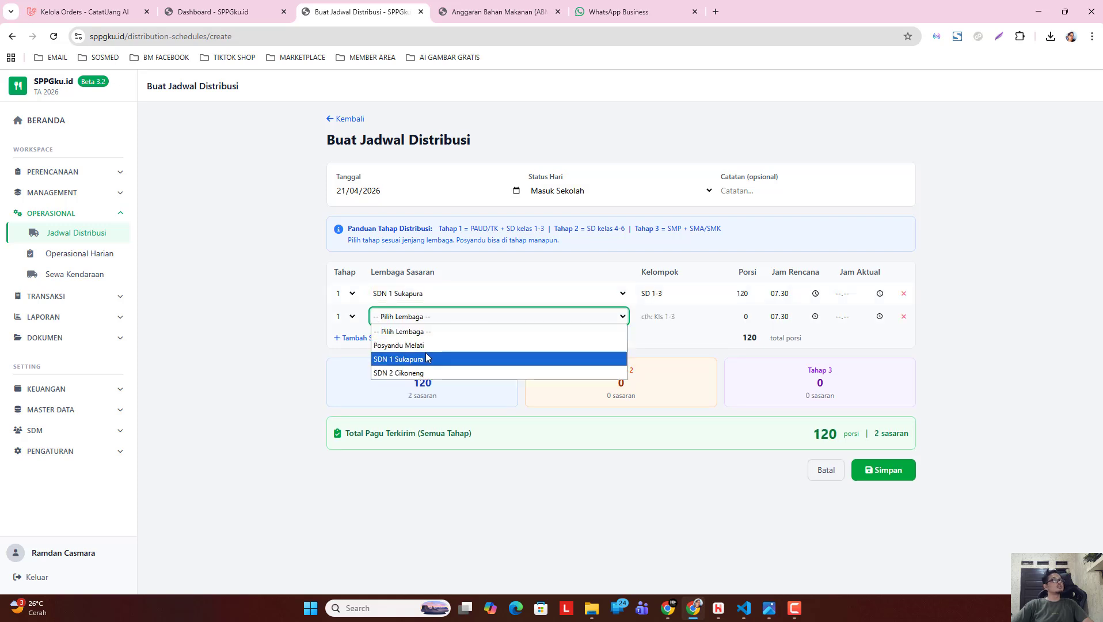
click(345, 316)
click(344, 339)
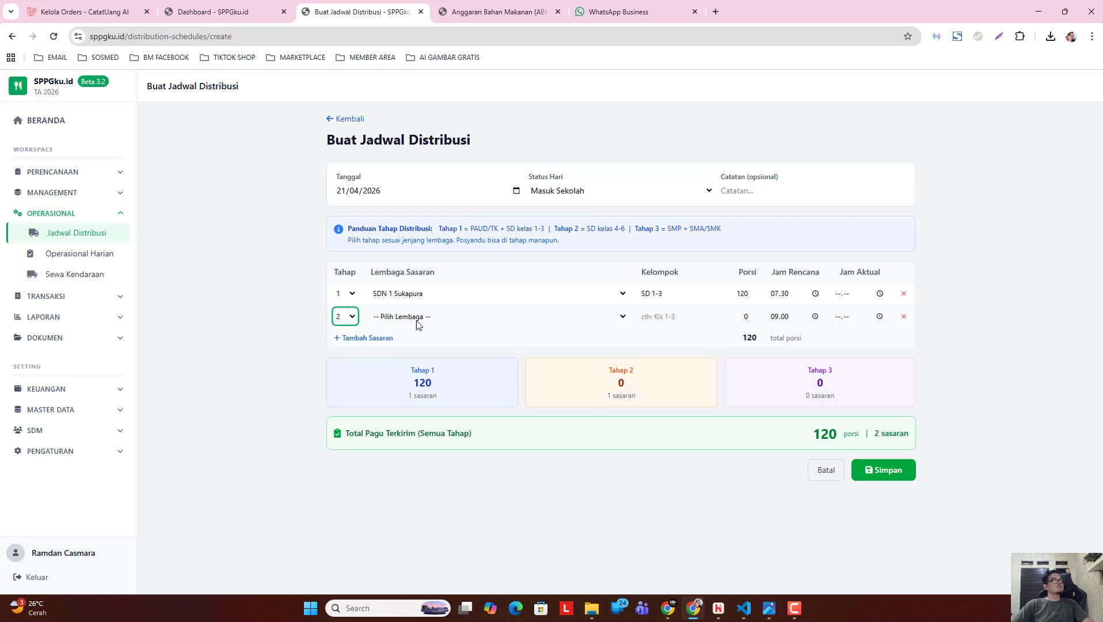
click(416, 320)
click(413, 359)
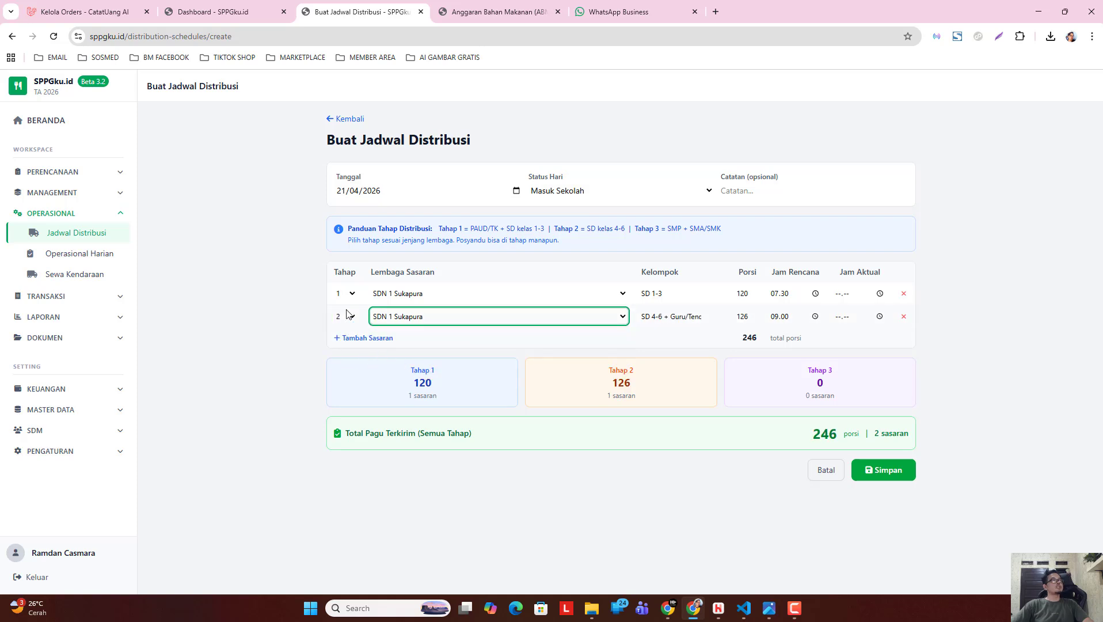
- Add a third target row for SDN 2 Cikoneng in Tahap 1
click(364, 339)
click(351, 339)
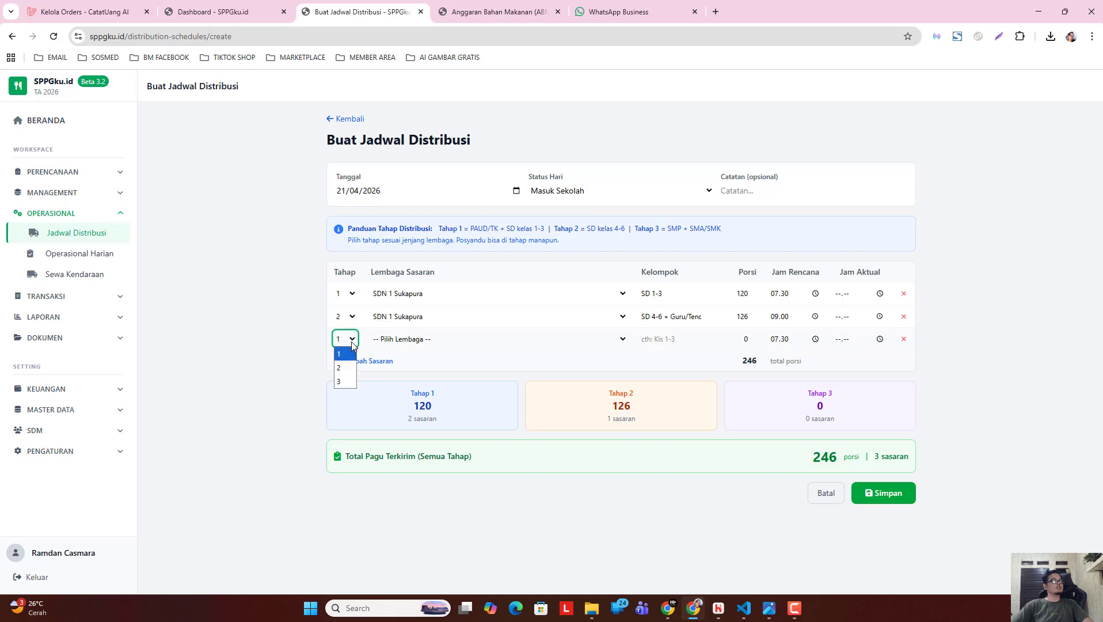
click(350, 354)
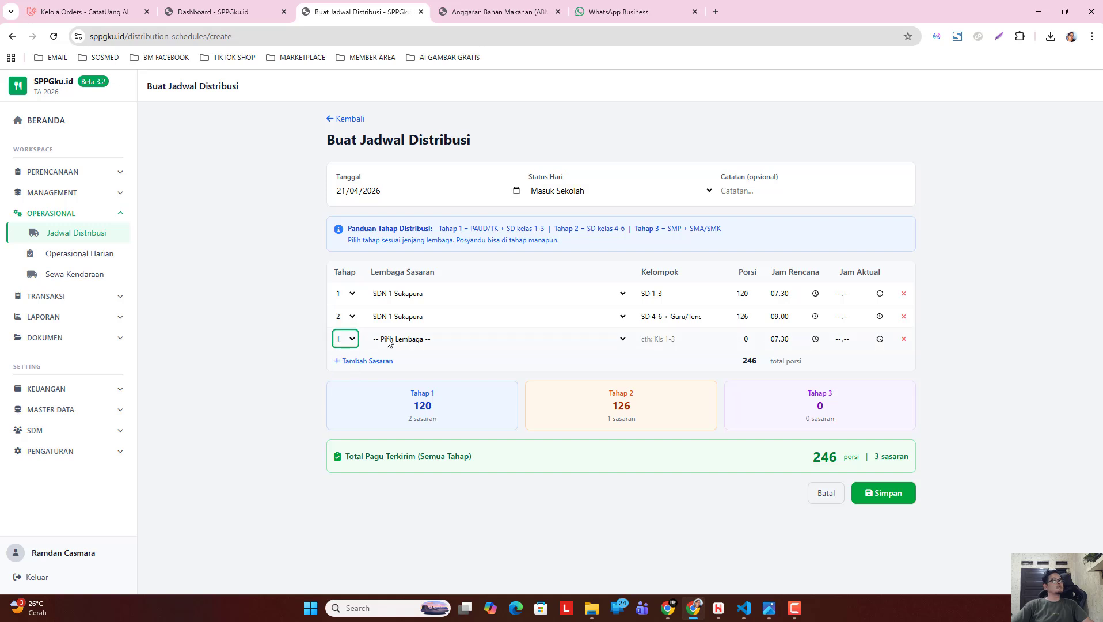
click(390, 341)
click(408, 395)
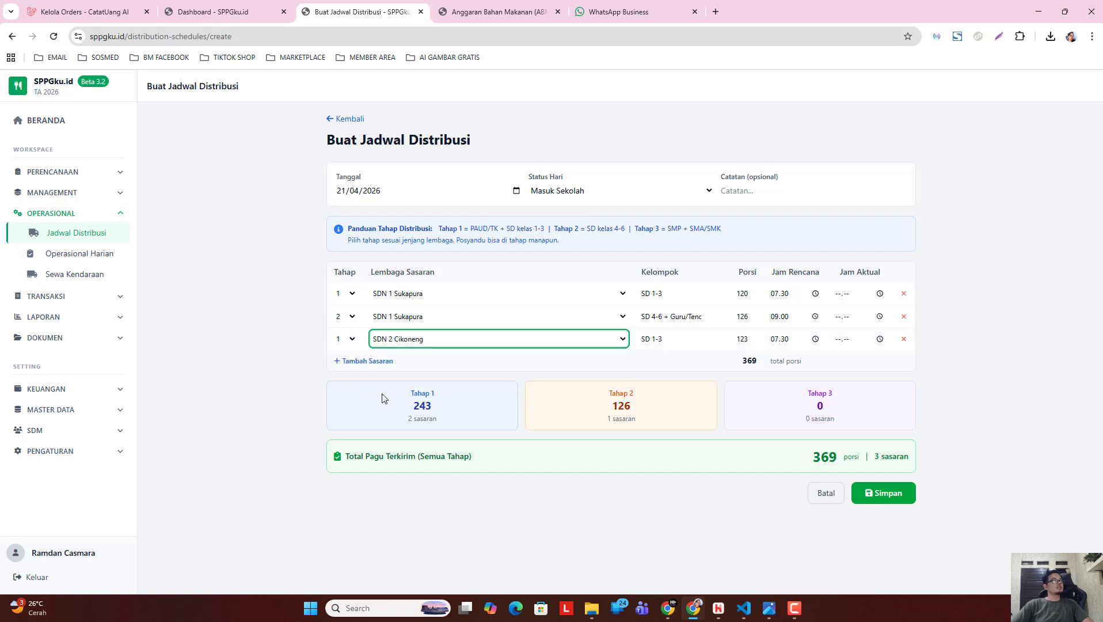
- Add a fourth target row for SDN 2 Cikoneng in Tahap 2
click(353, 361)
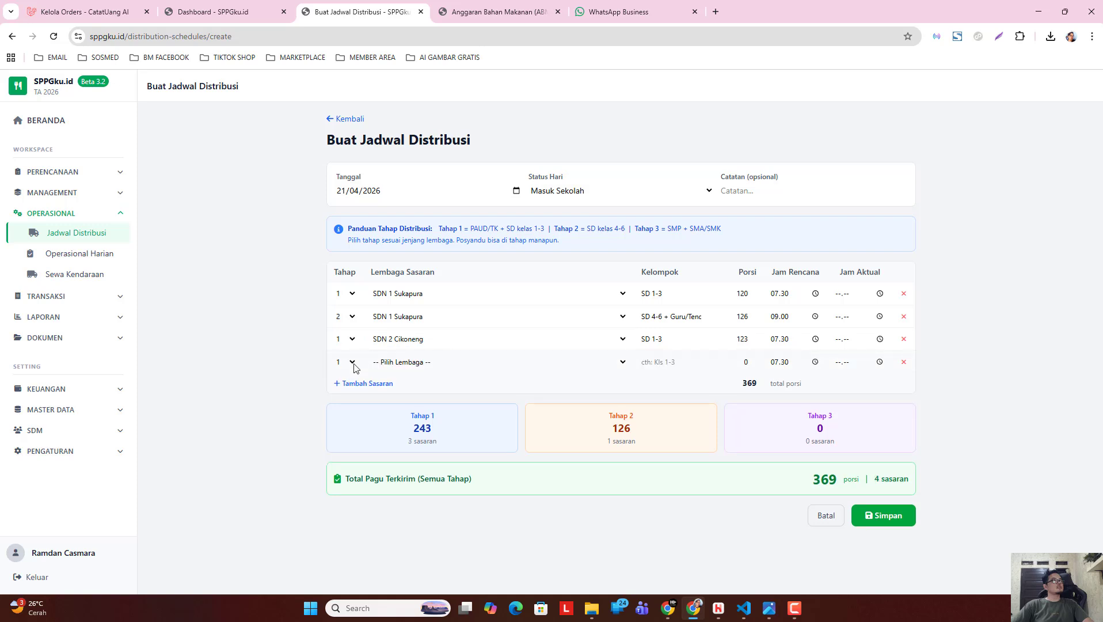
click(353, 361)
click(349, 389)
click(404, 369)
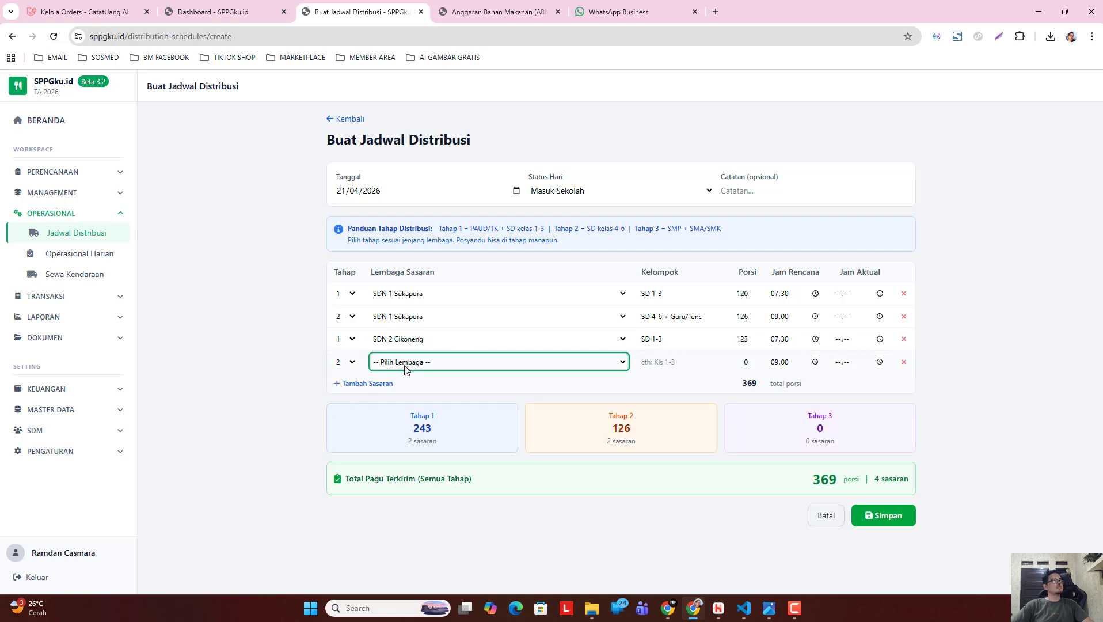
click(402, 424)
- Add a fifth target row for SMA 7 Bandung in Tahap 3
click(367, 385)
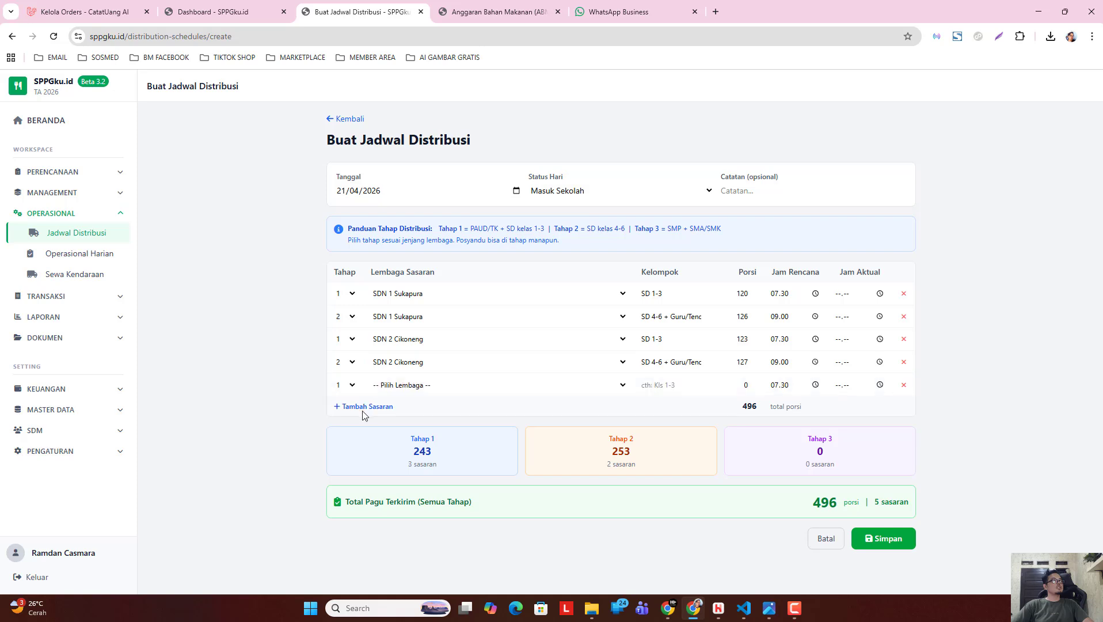
click(353, 386)
click(345, 427)
click(414, 388)
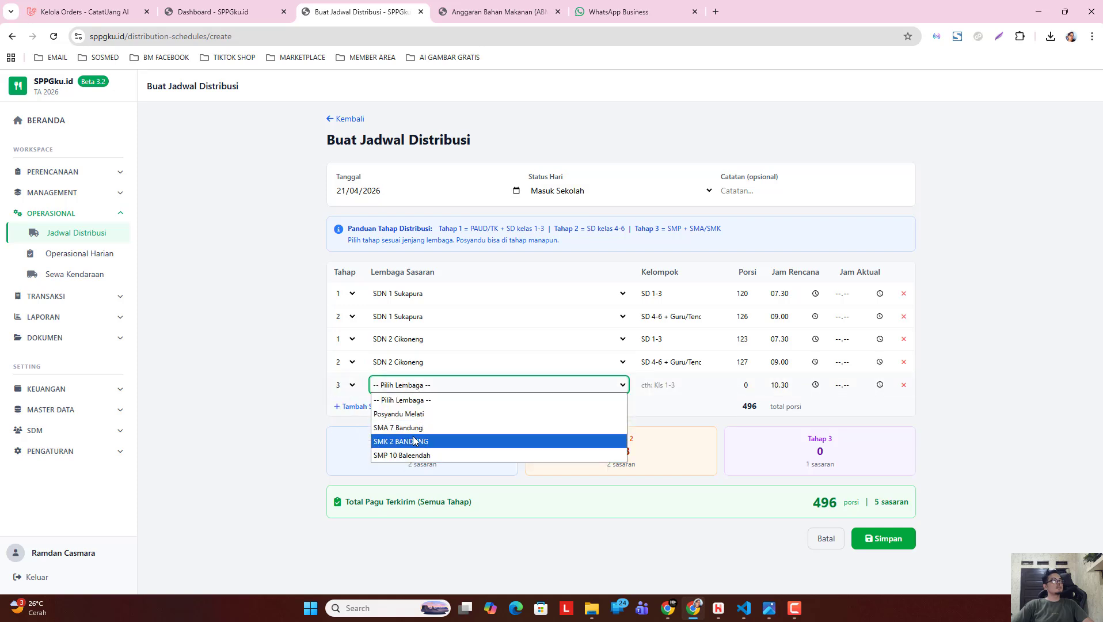
click(408, 442)
- Add a sixth target row for SMK 2 BANDUNG in Tahap 3
click(355, 406)
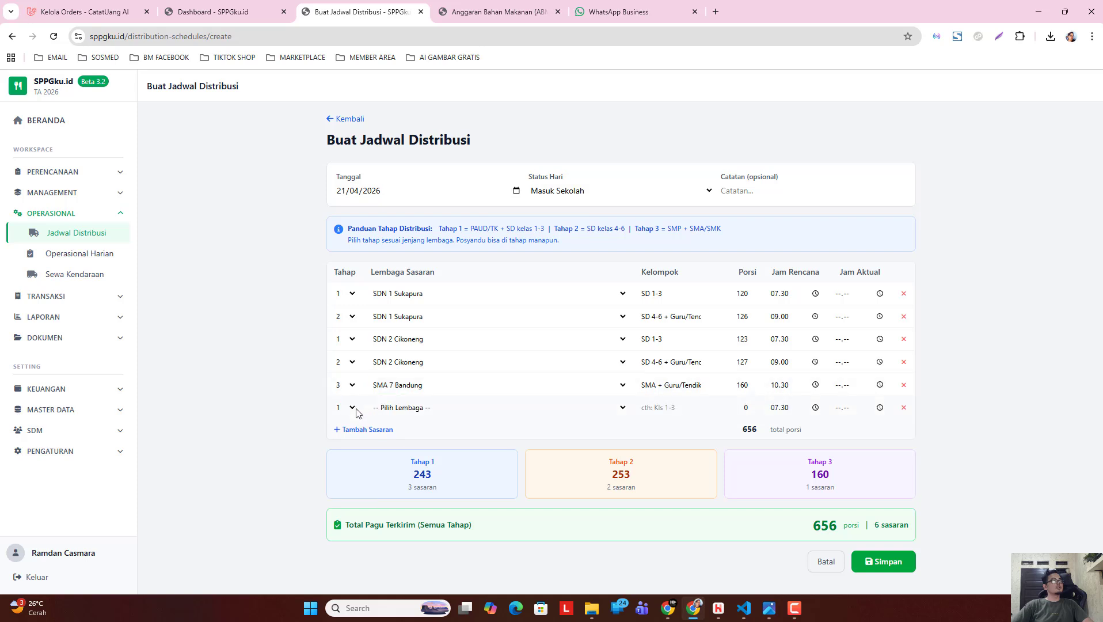
click(352, 407)
click(345, 449)
click(401, 408)
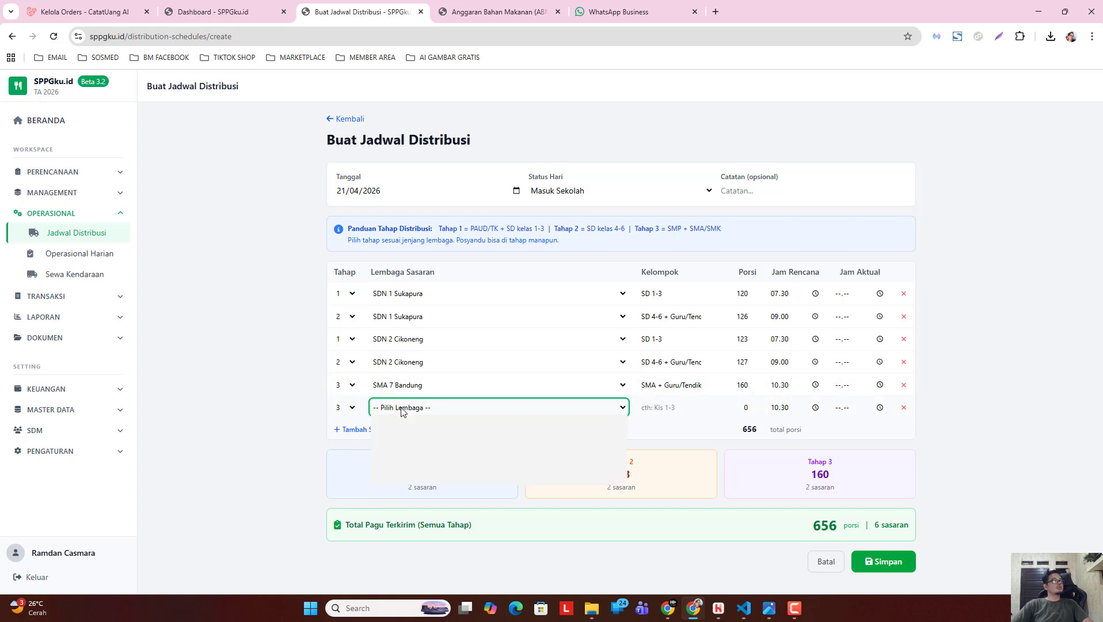
click(402, 463)
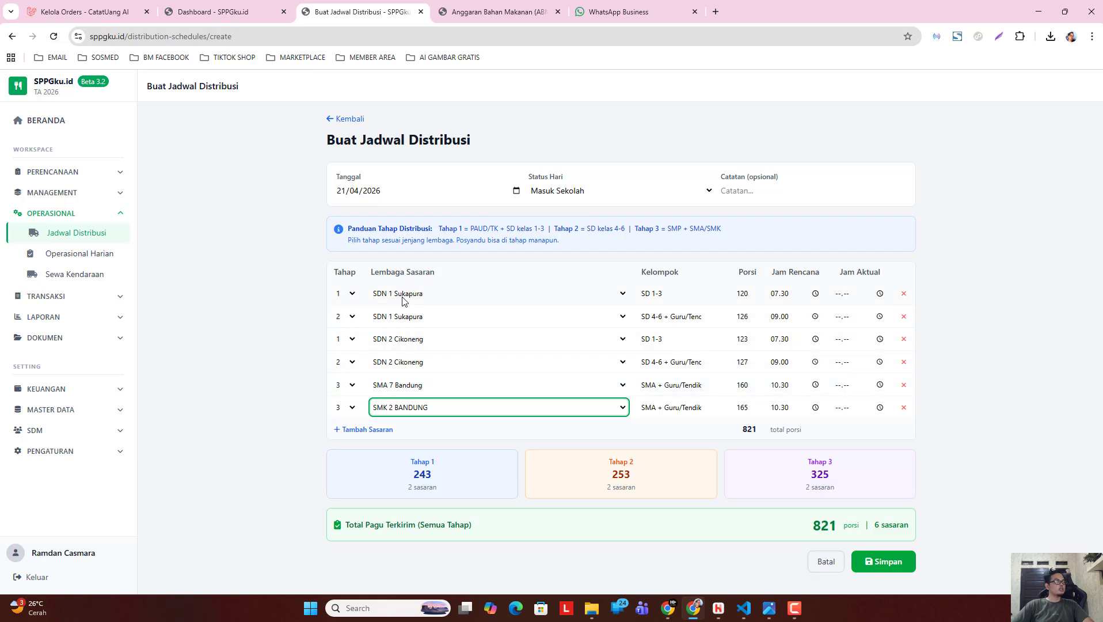
- Add a seventh target row in Tahap 3 for SMP 10 Baleendah
click(370, 432)
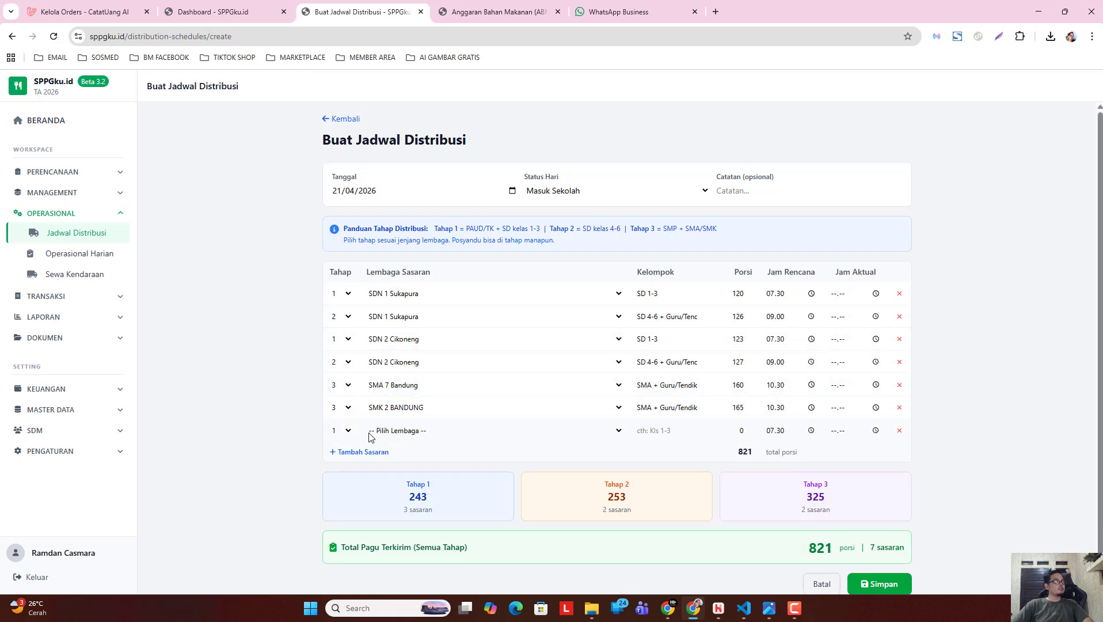
click(347, 432)
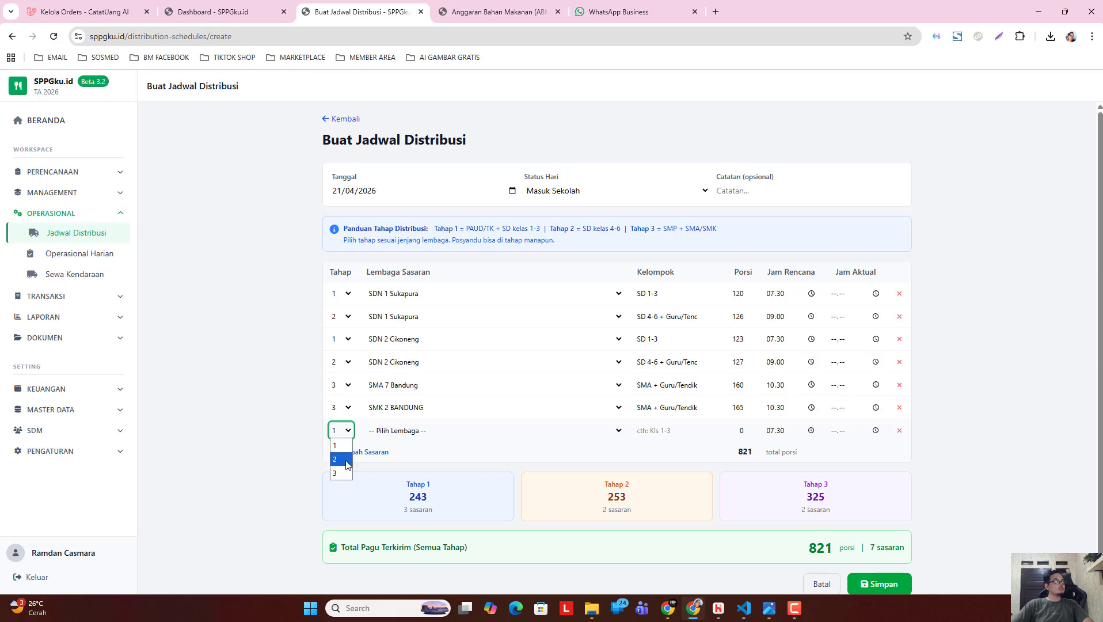
click(347, 459)
click(407, 432)
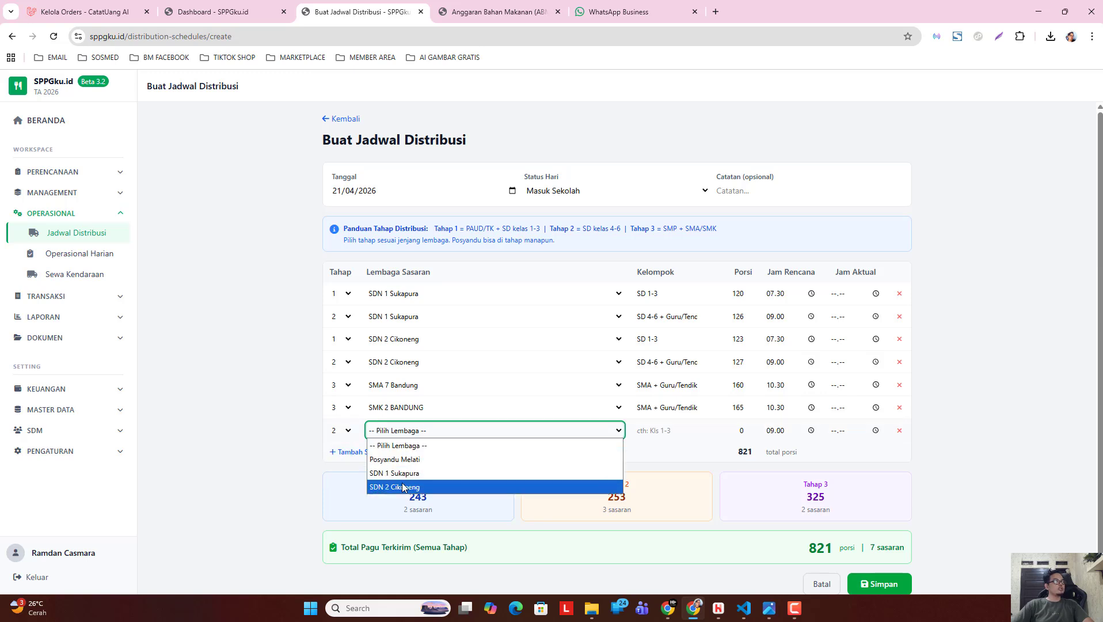
click(340, 431)
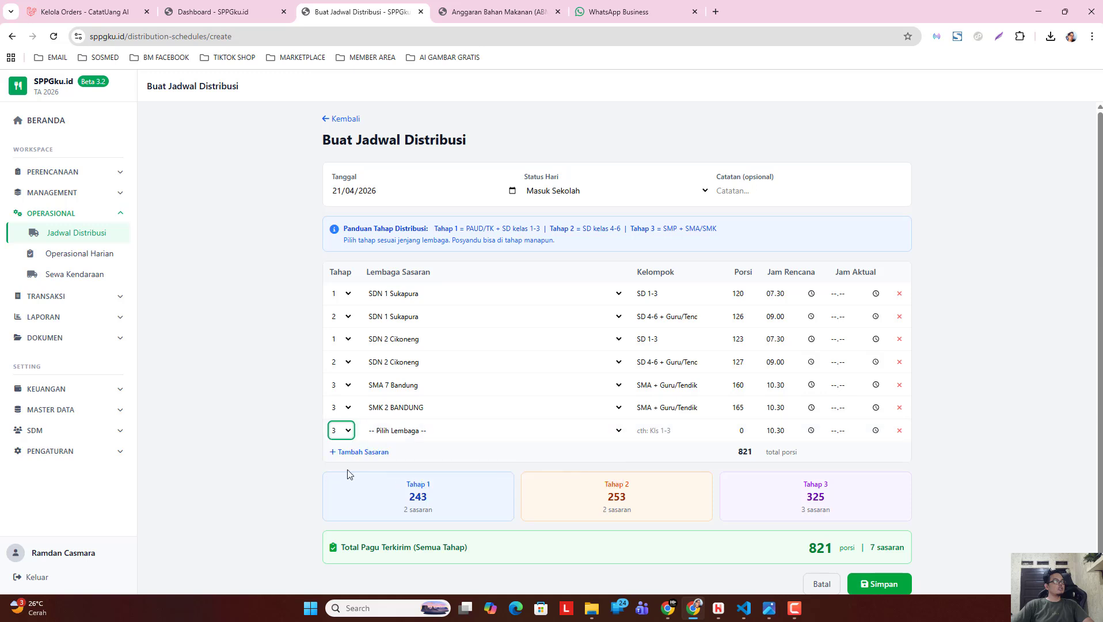
click(401, 431)
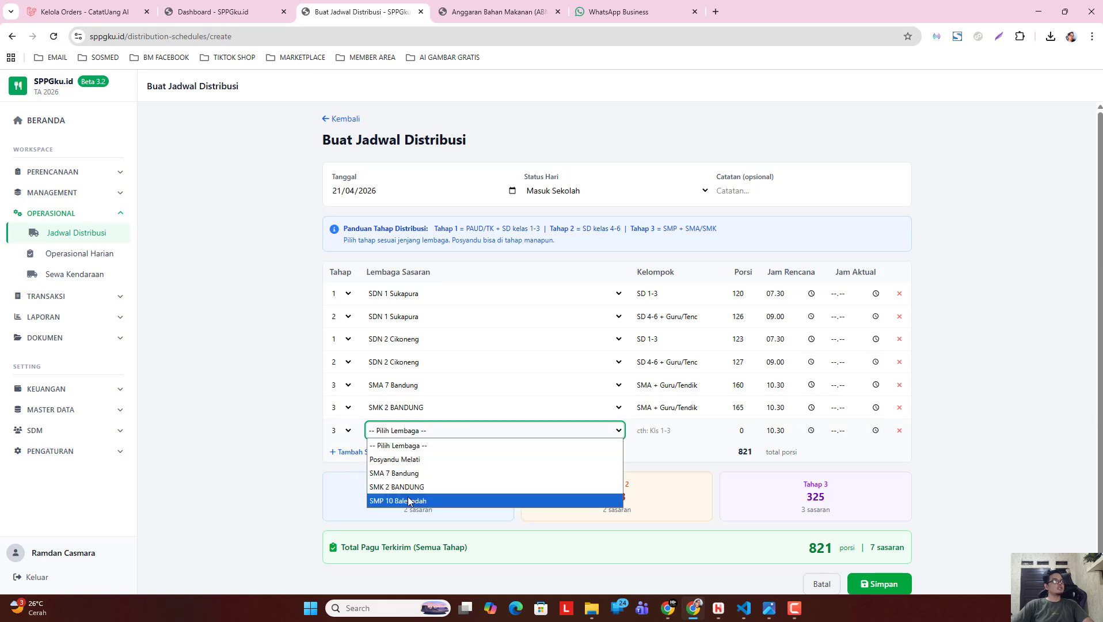
- Set the last target row of the 21/04/2026 distribution schedule to the institution SMP 10 Baleendah
click(409, 501)
scroll(633, 483, down, 1)
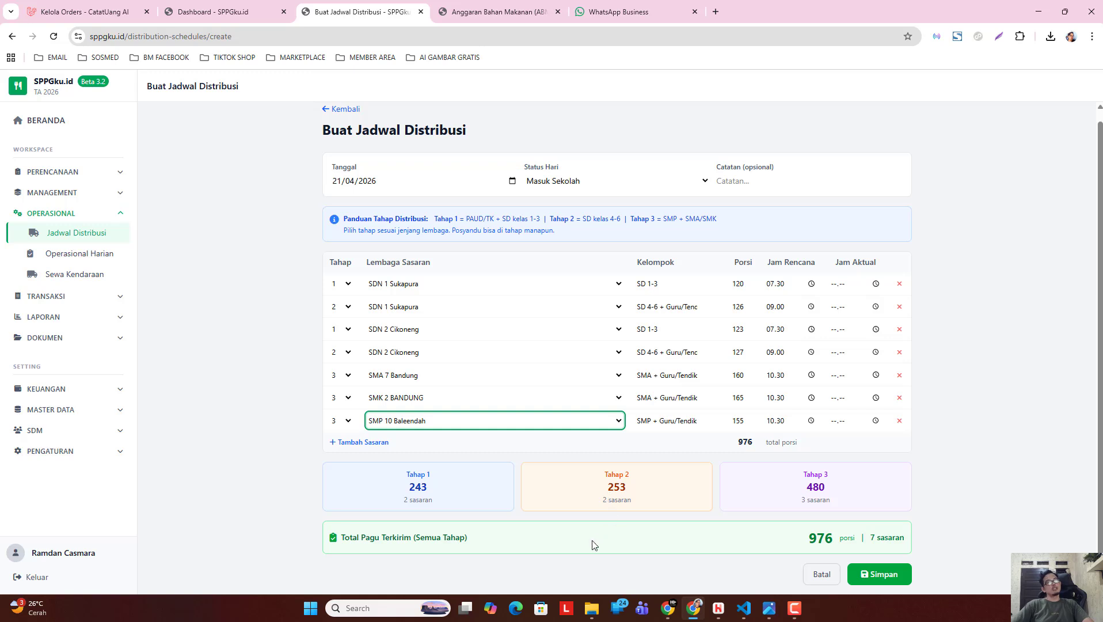
click(579, 577)
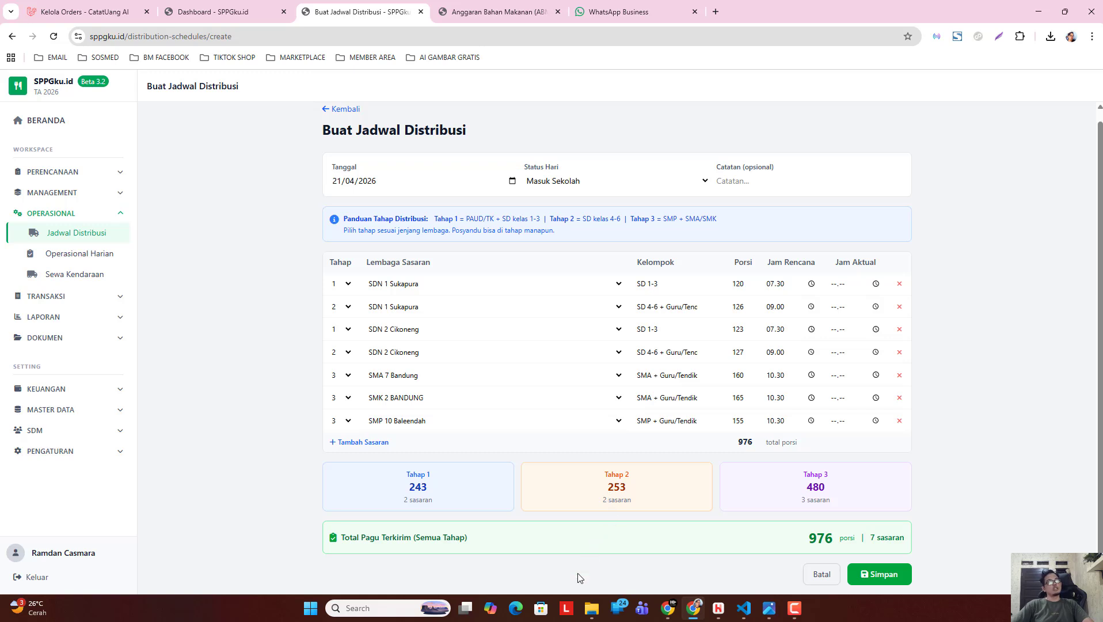
- Check the package count for 21 Apr 2026 in the food budget (ABM) against the schedule total, and save the distribution schedule
click(495, 12)
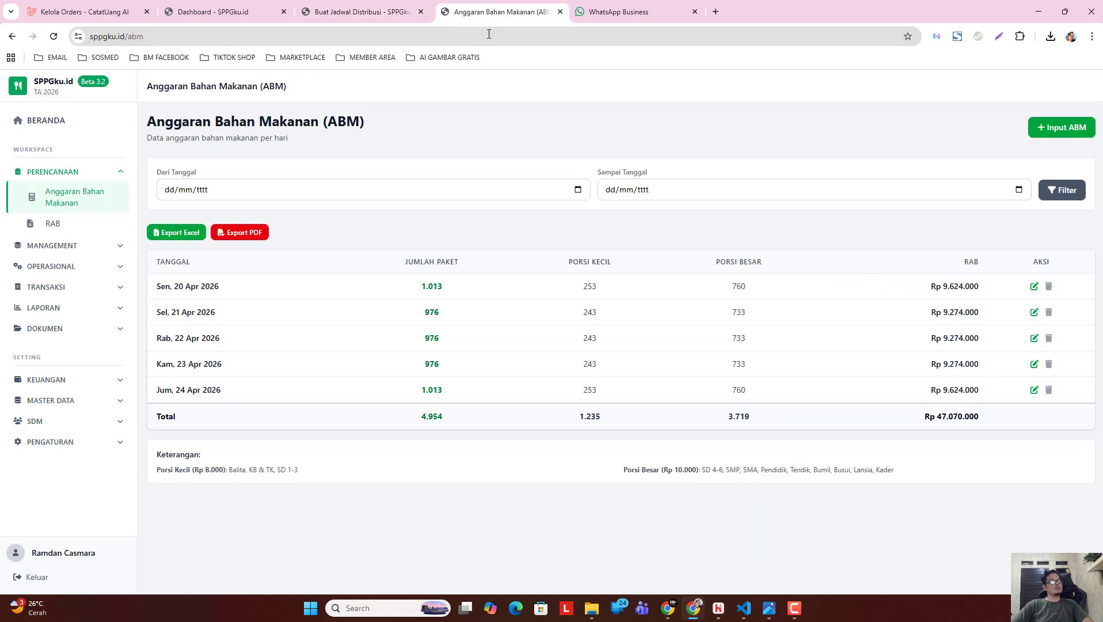
double_click(427, 312)
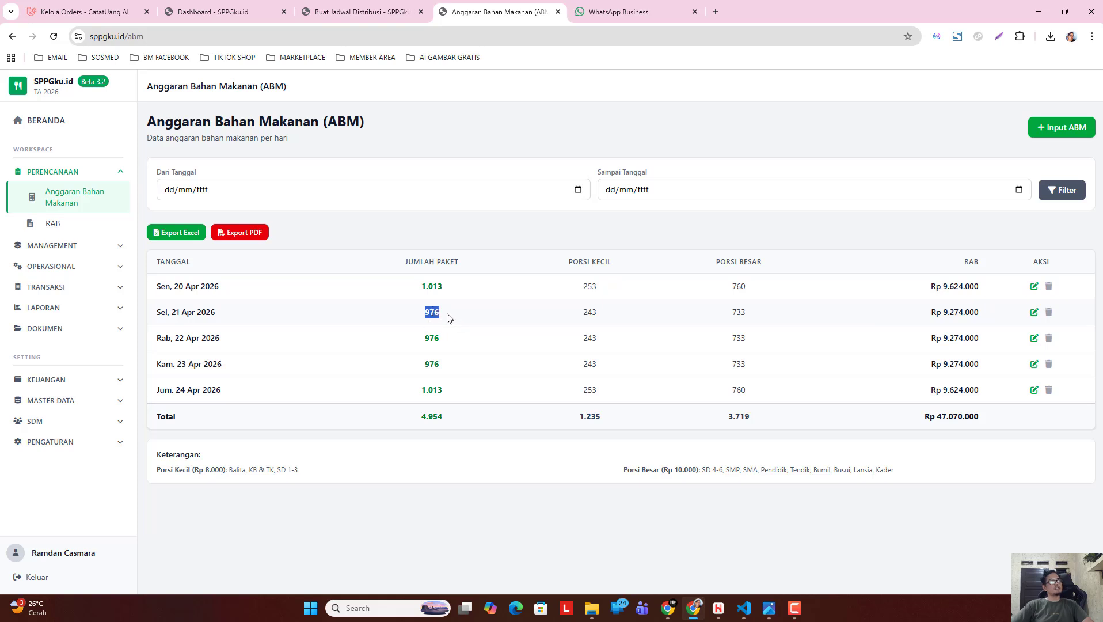
click(449, 313)
key(ctrl+shift+Tab)
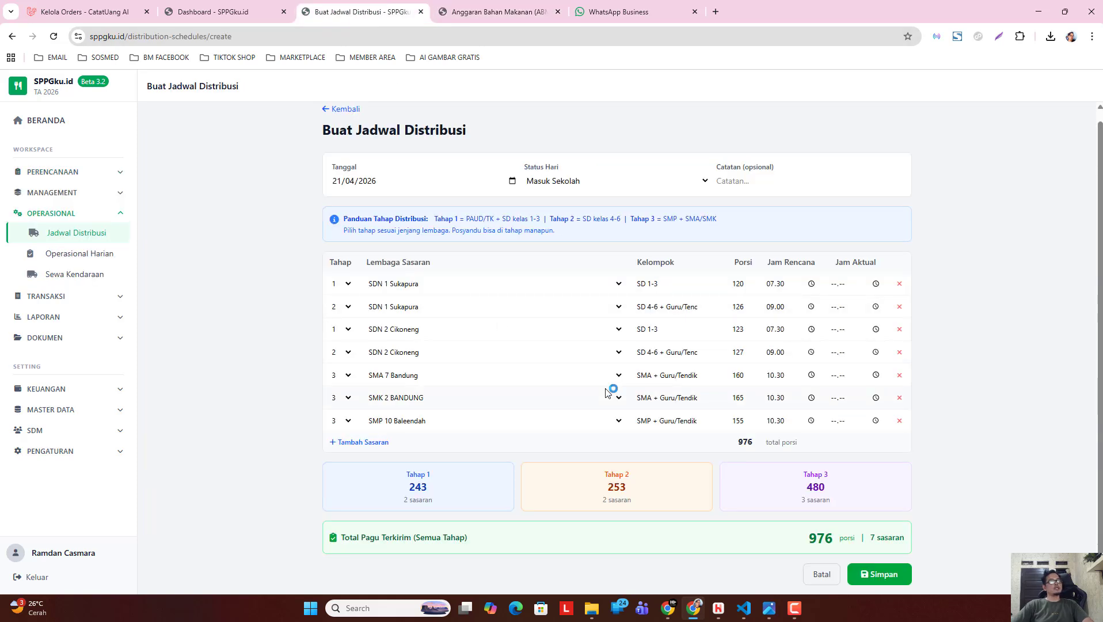
click(879, 574)
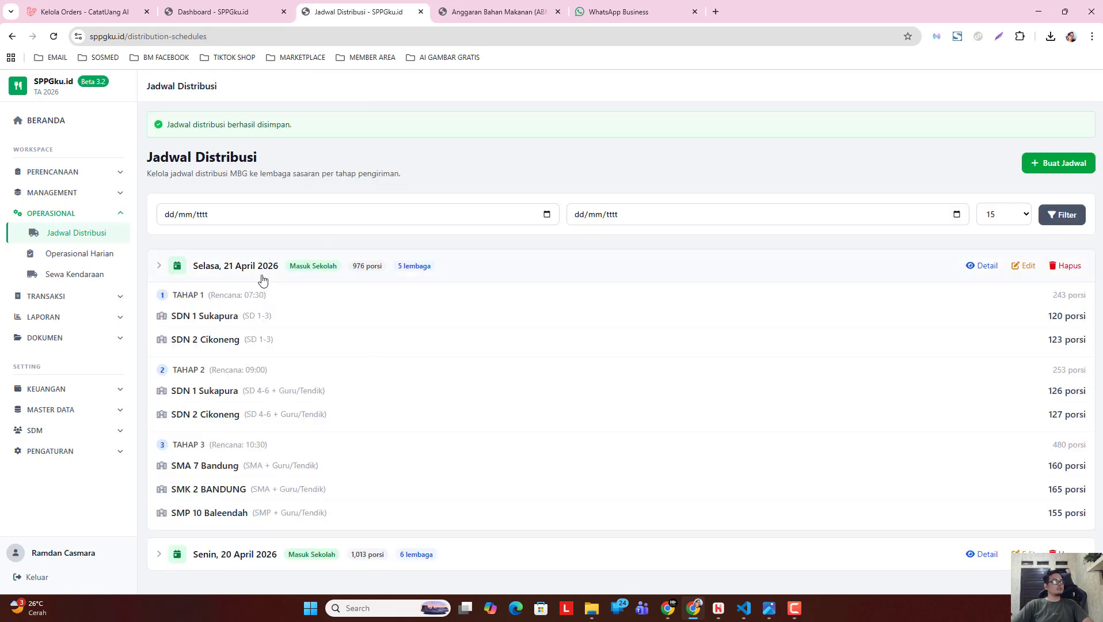
- Review the saved schedule for Selasa, 21 April 2026 and its distribution details for all three stages
click(244, 263)
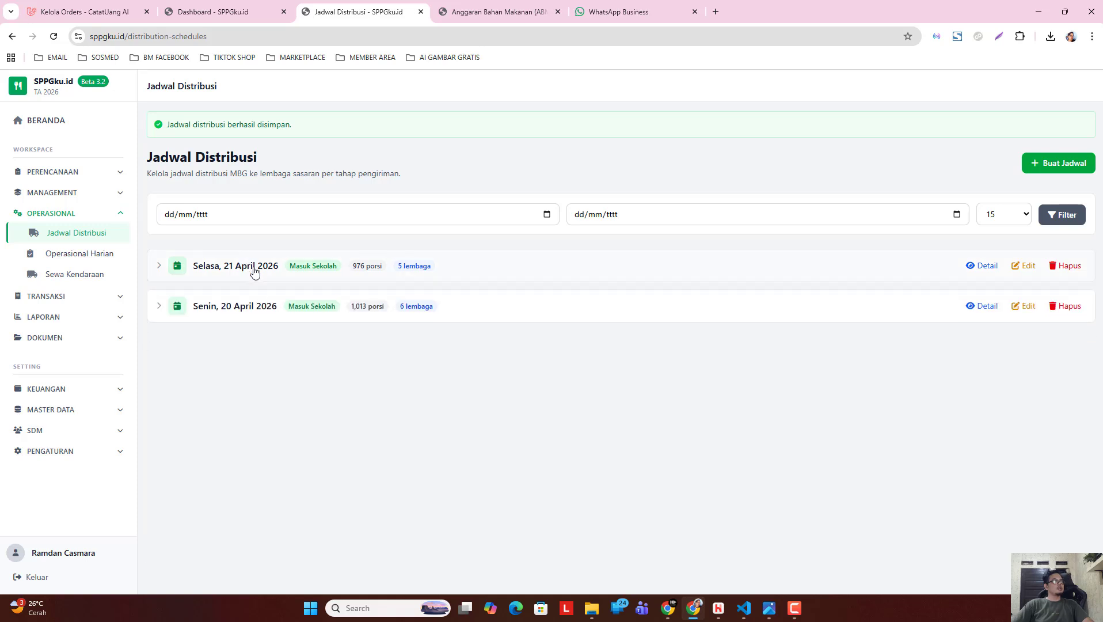
click(248, 266)
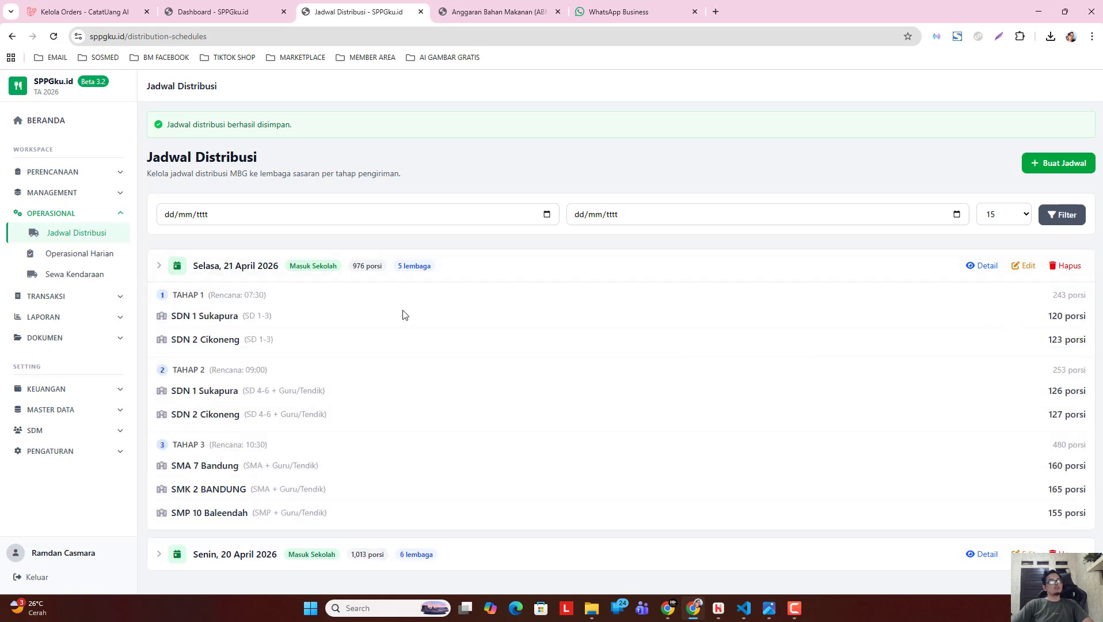
click(972, 273)
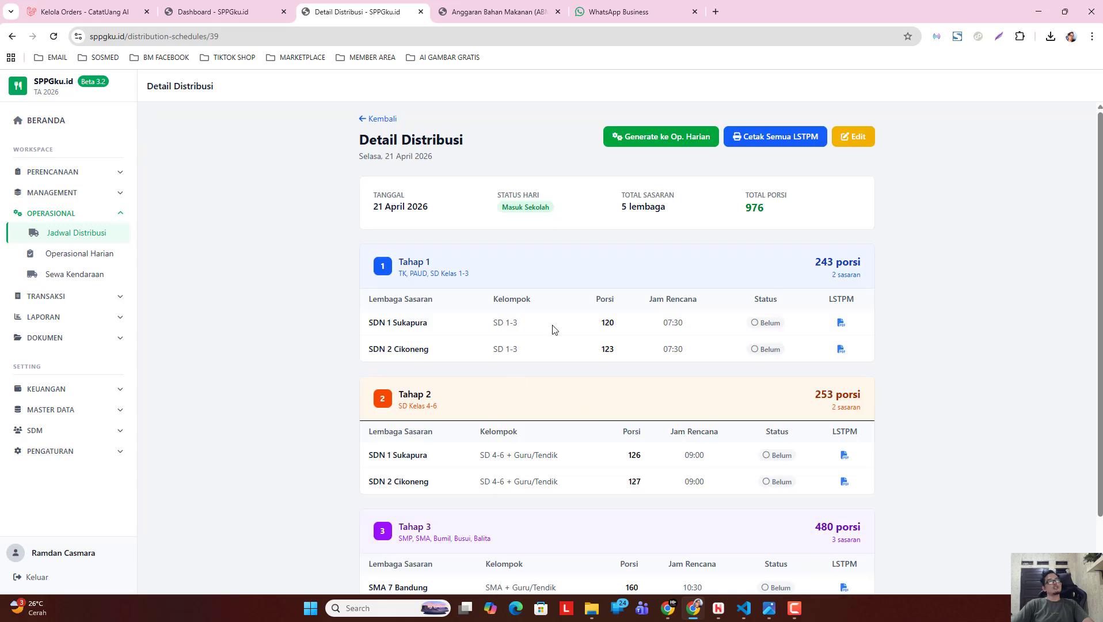
scroll(753, 238, down, 3)
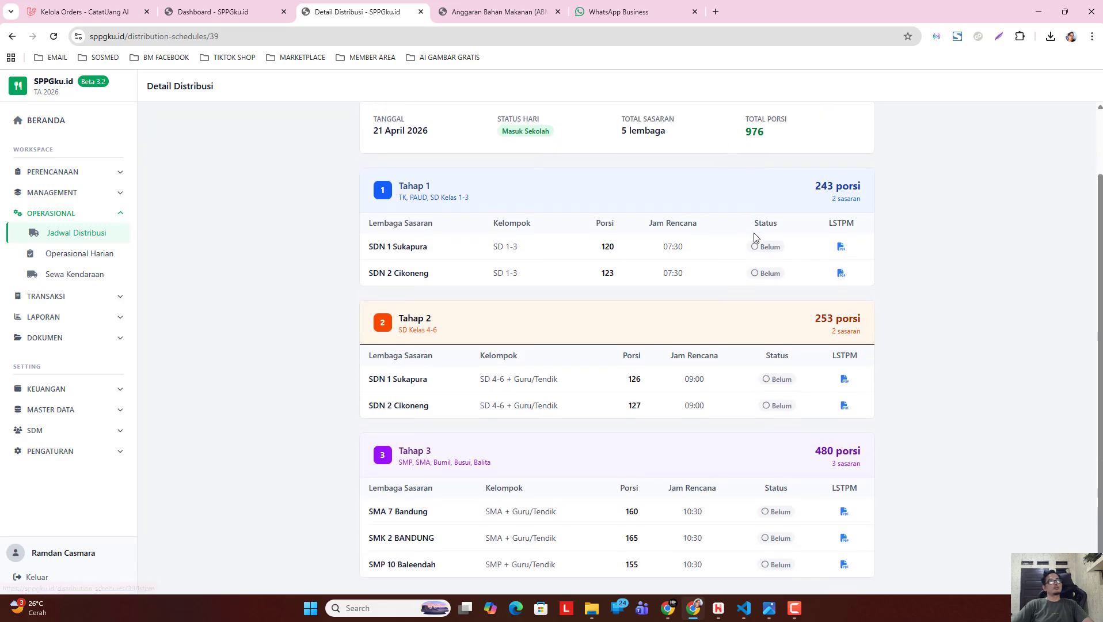
scroll(806, 172, up, 3)
- View the edit form of the 21 April 2026 distribution schedule and return to the schedule list without changes
click(854, 138)
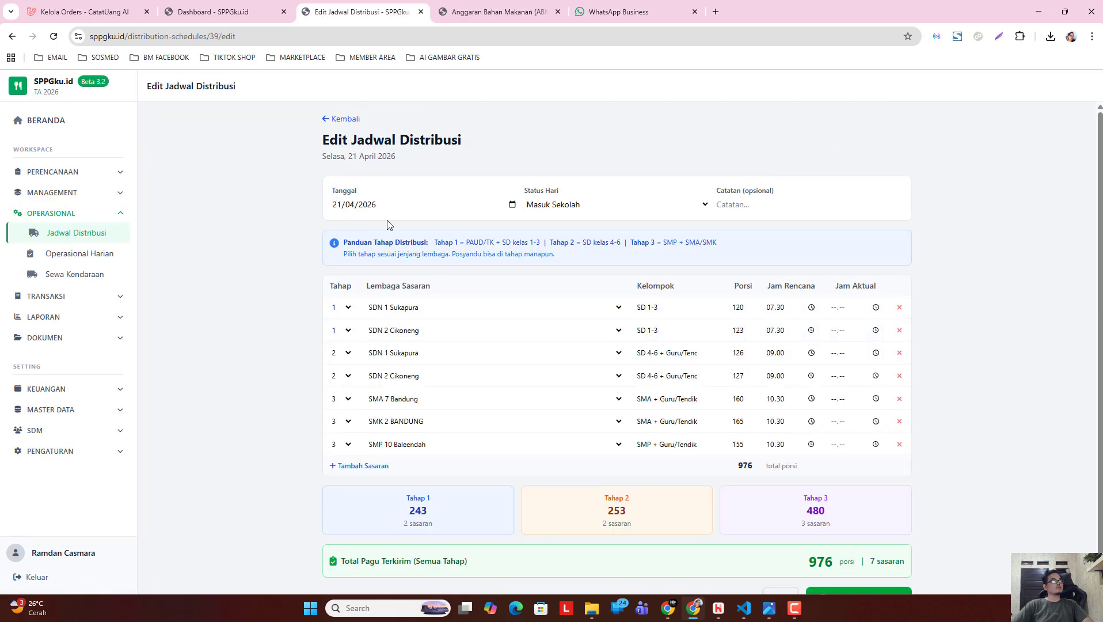
click(339, 121)
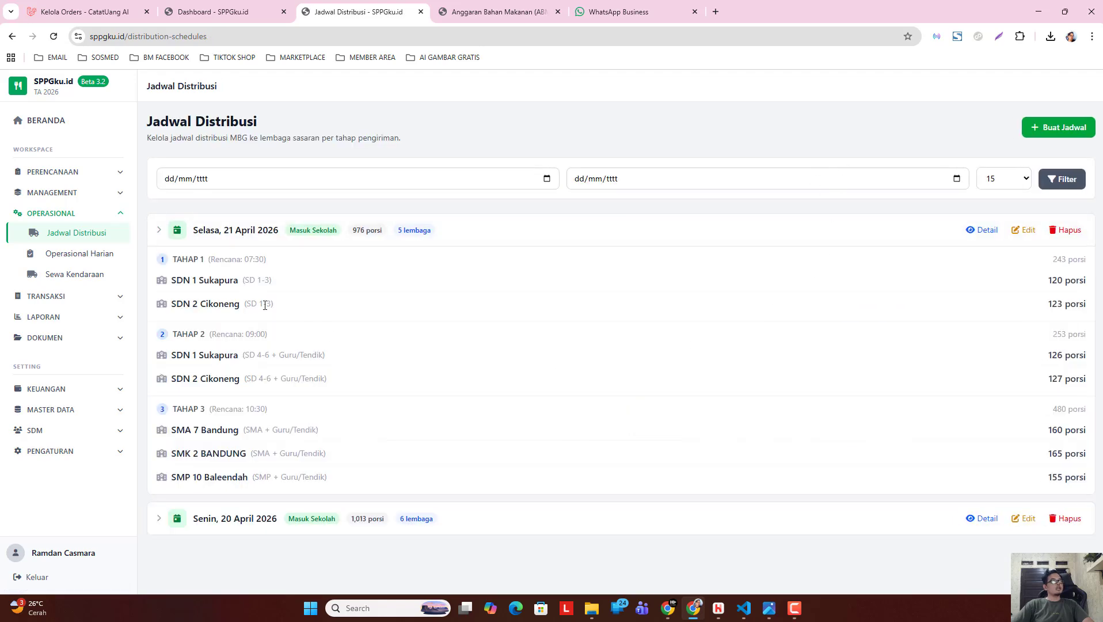
double_click(260, 231)
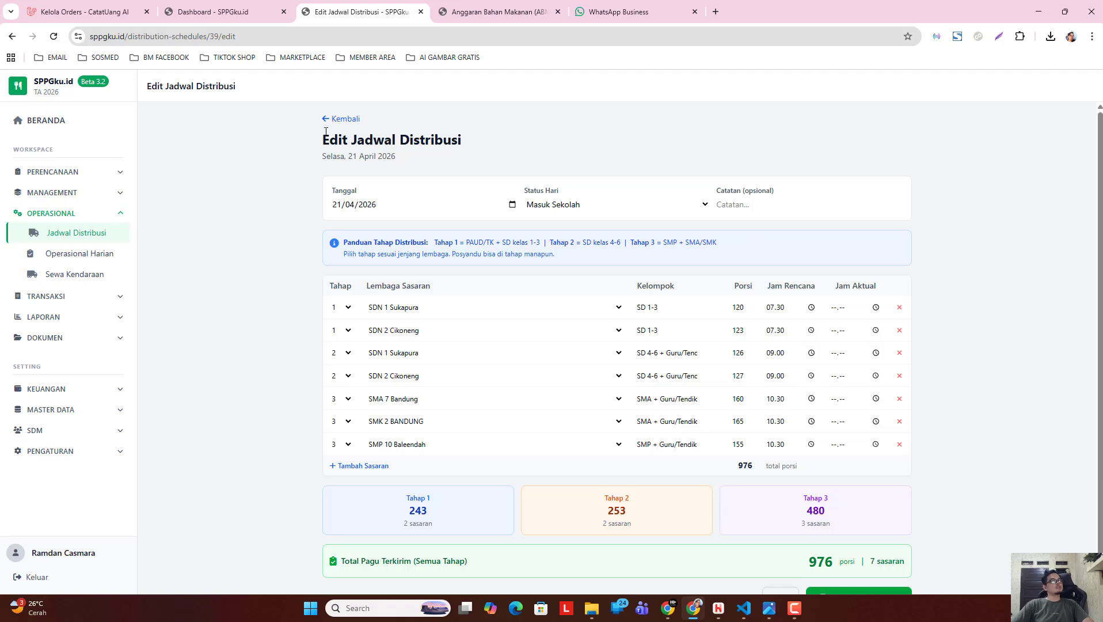
click(339, 118)
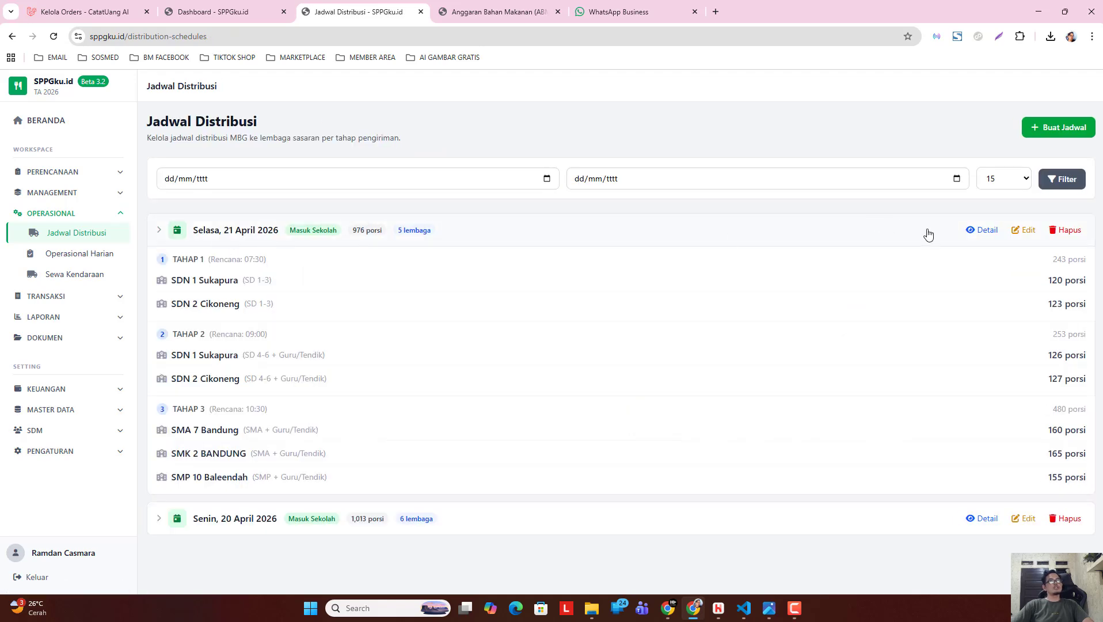
- Generate the printable LSTPM handover sheets for all institutions from the 21 April 2026 distribution details
click(973, 231)
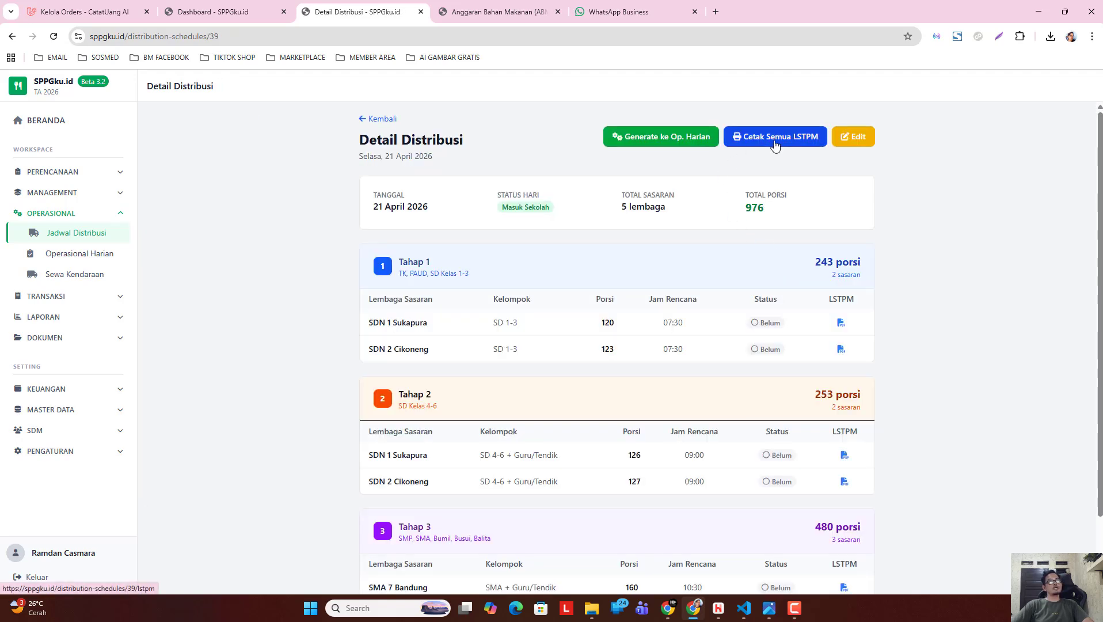
scroll(774, 167, down, 1)
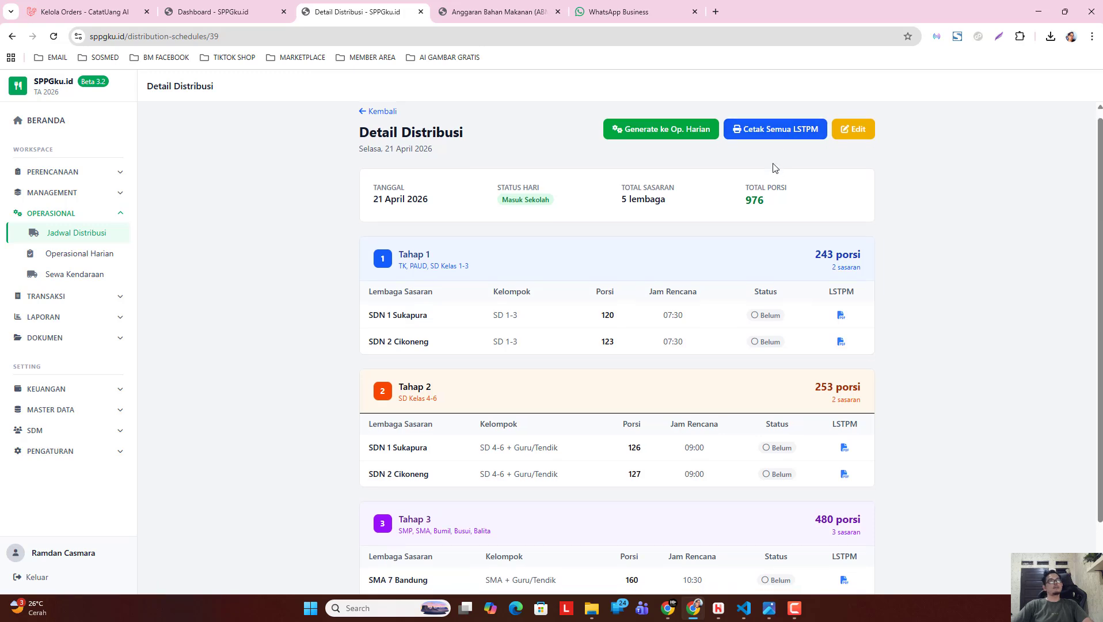
scroll(771, 161, down, 1)
scroll(770, 155, up, 2)
click(777, 135)
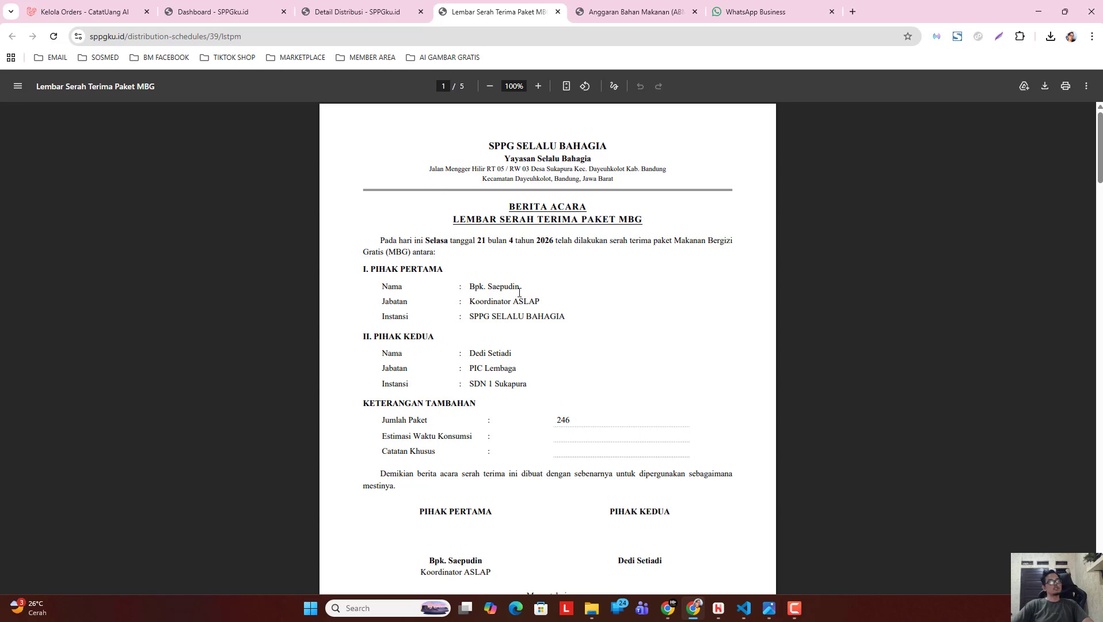
- Examine the handover sheets' parties, package counts and signature blocks, then close the document and return to the collapsed schedule list
scroll(519, 293, down, 4)
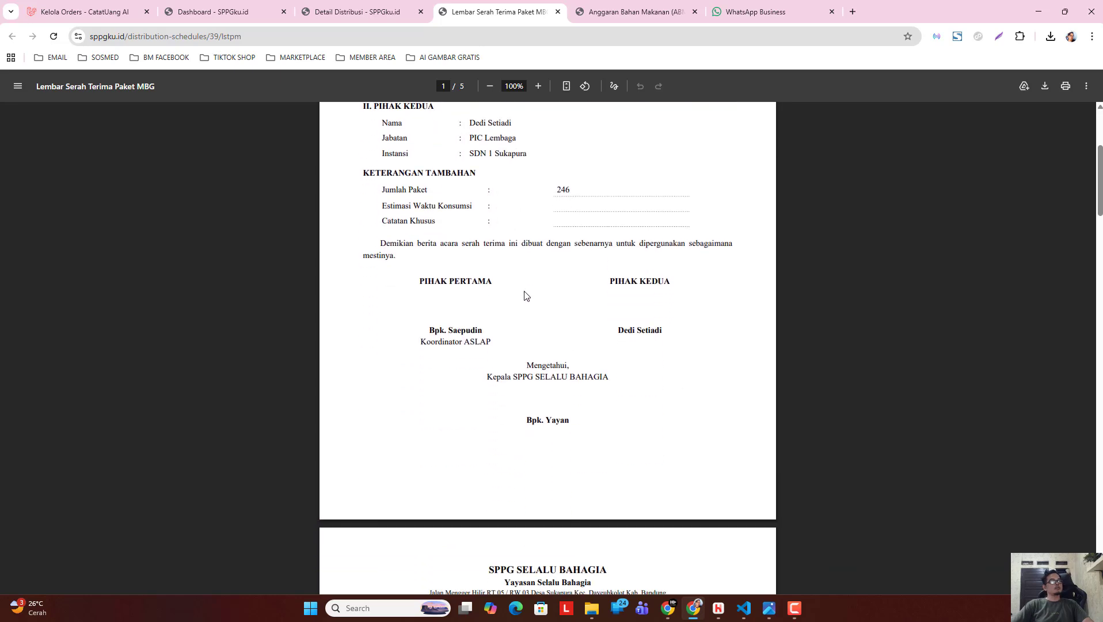
scroll(526, 292, up, 4)
scroll(528, 512, down, 1)
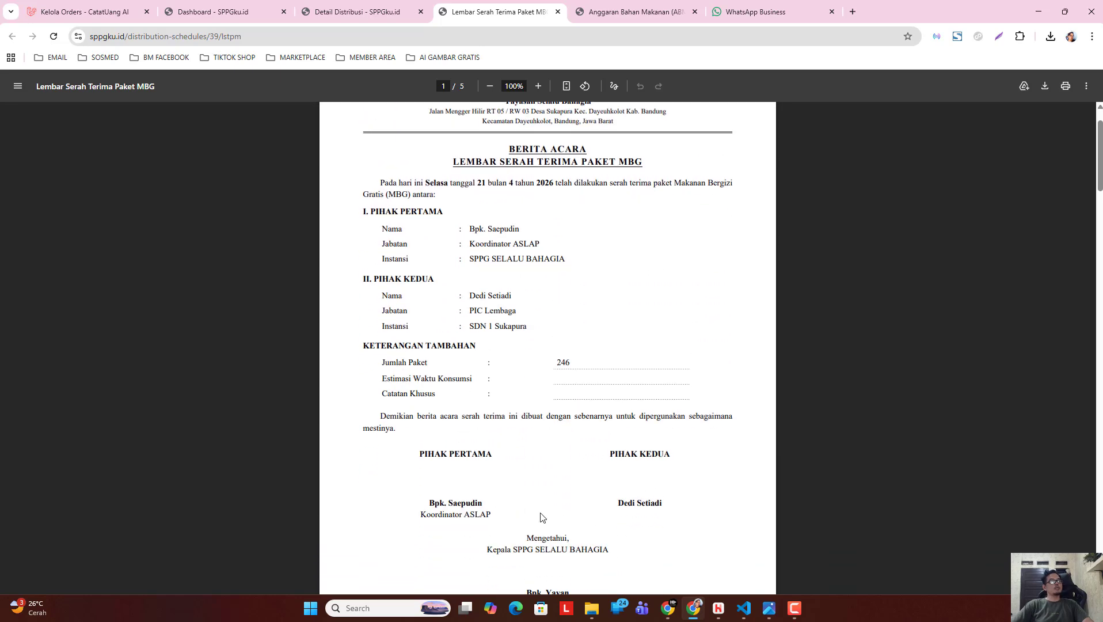
scroll(543, 516, down, 10)
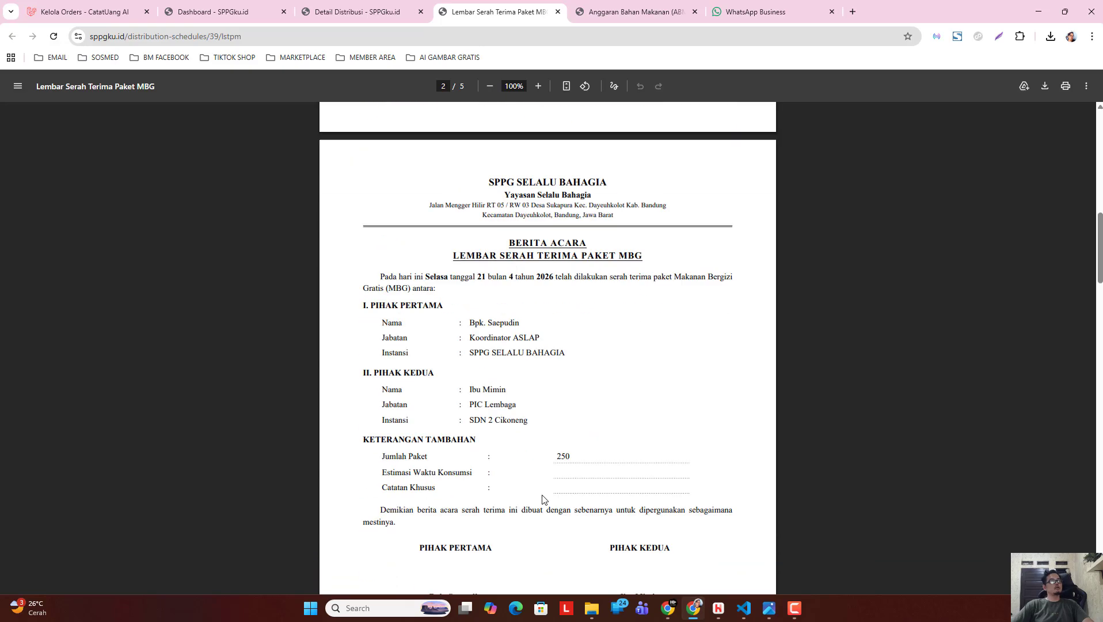
scroll(543, 498, down, 16)
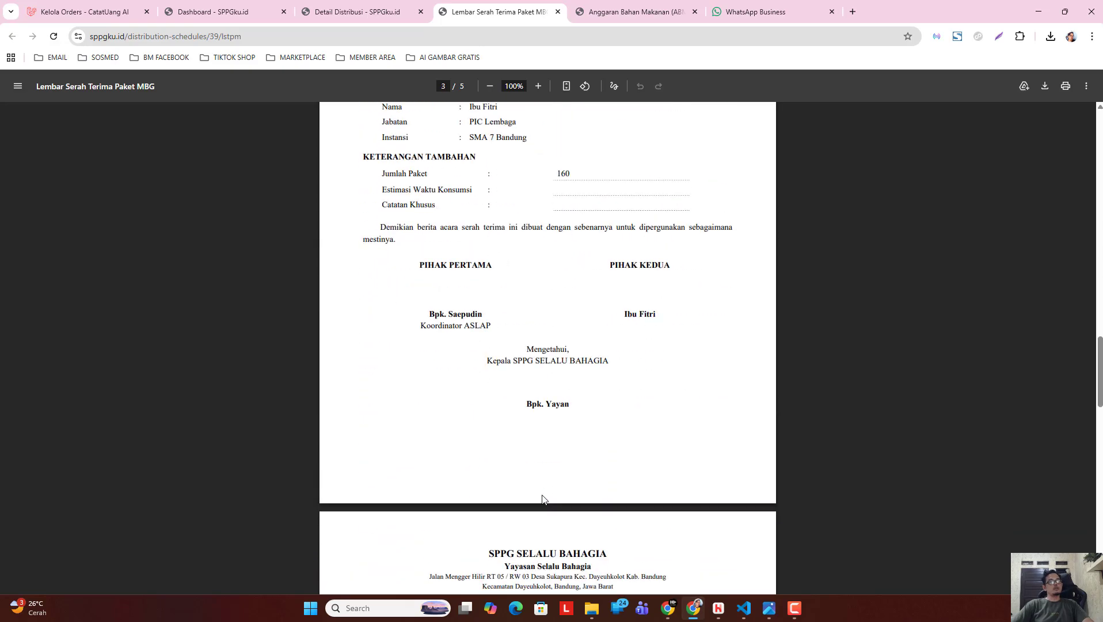
scroll(543, 498, up, 18)
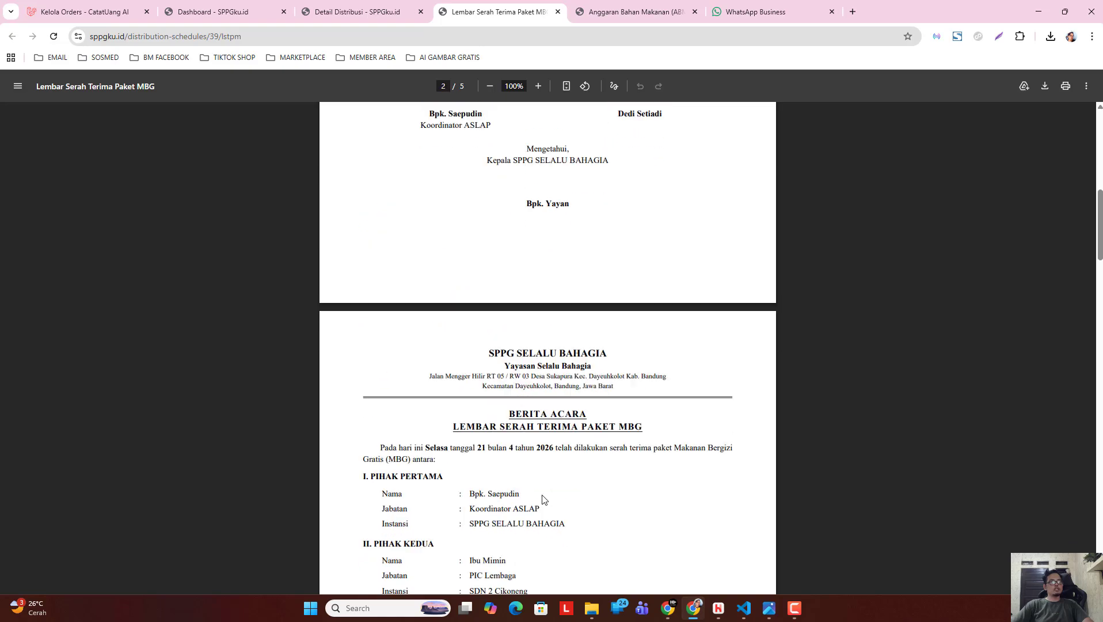
scroll(543, 499, up, 2)
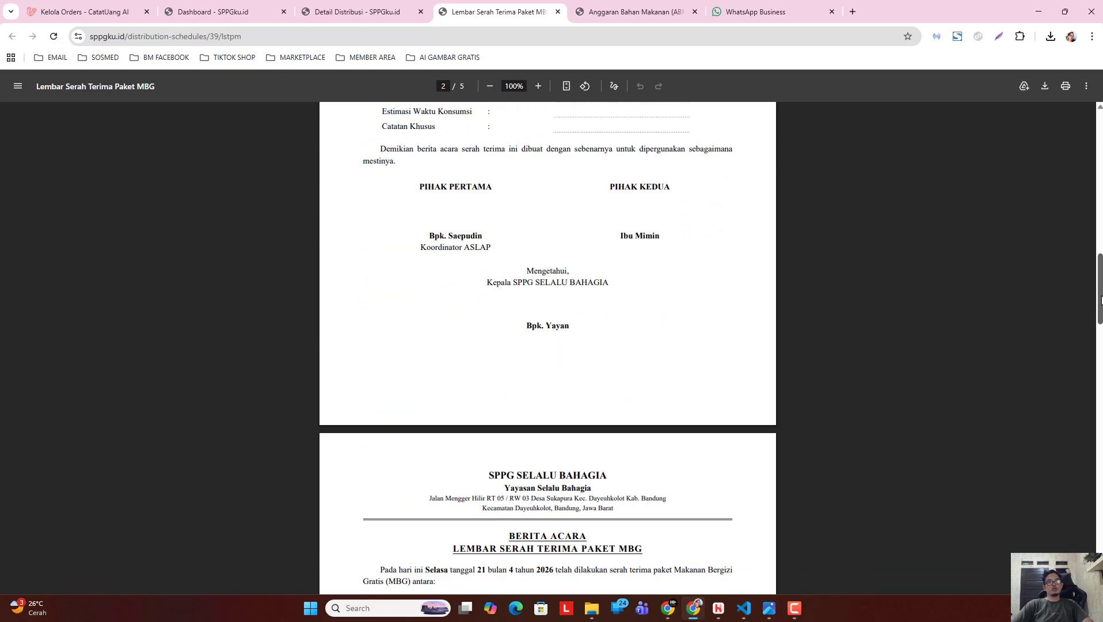
scroll(1088, 369, down, 4)
scroll(1052, 271, up, 2)
scroll(1052, 272, up, 5)
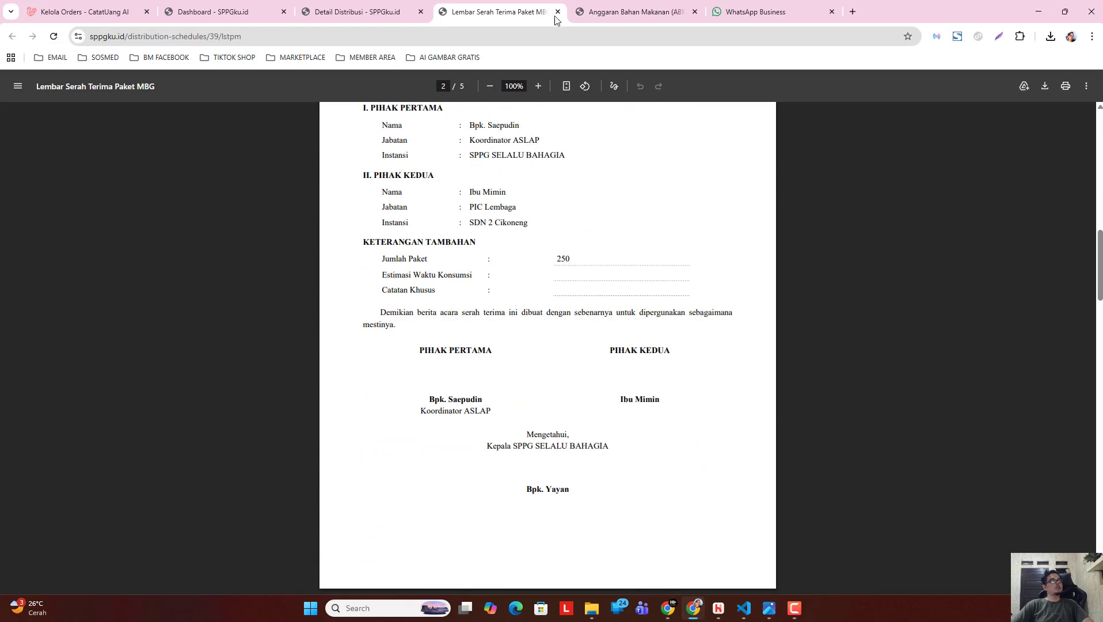
click(556, 12)
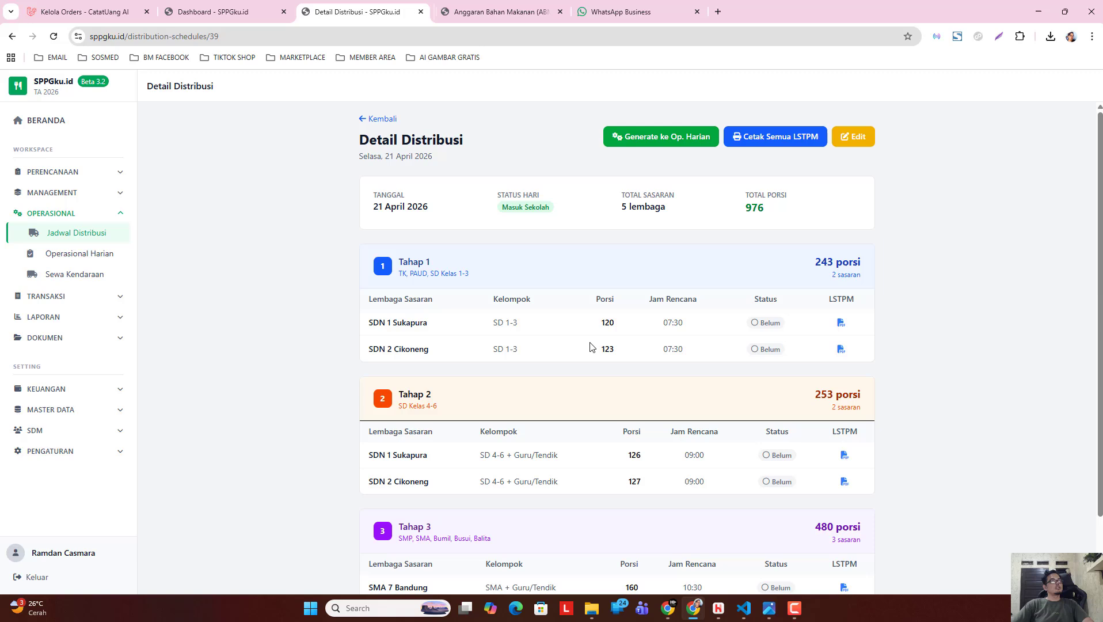
click(376, 122)
click(248, 231)
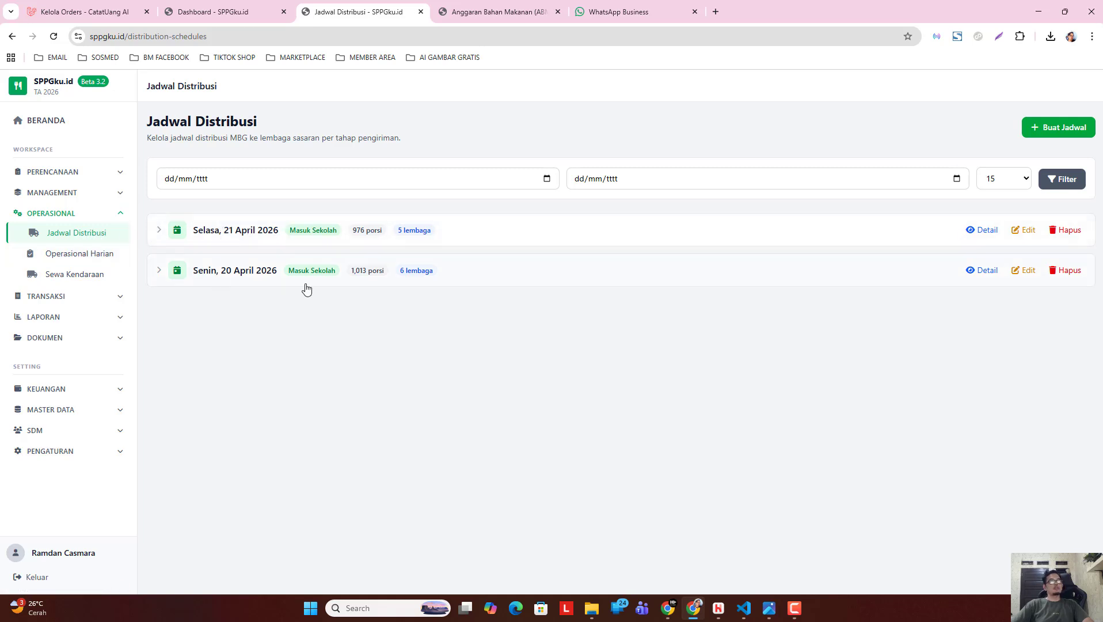
click(86, 301)
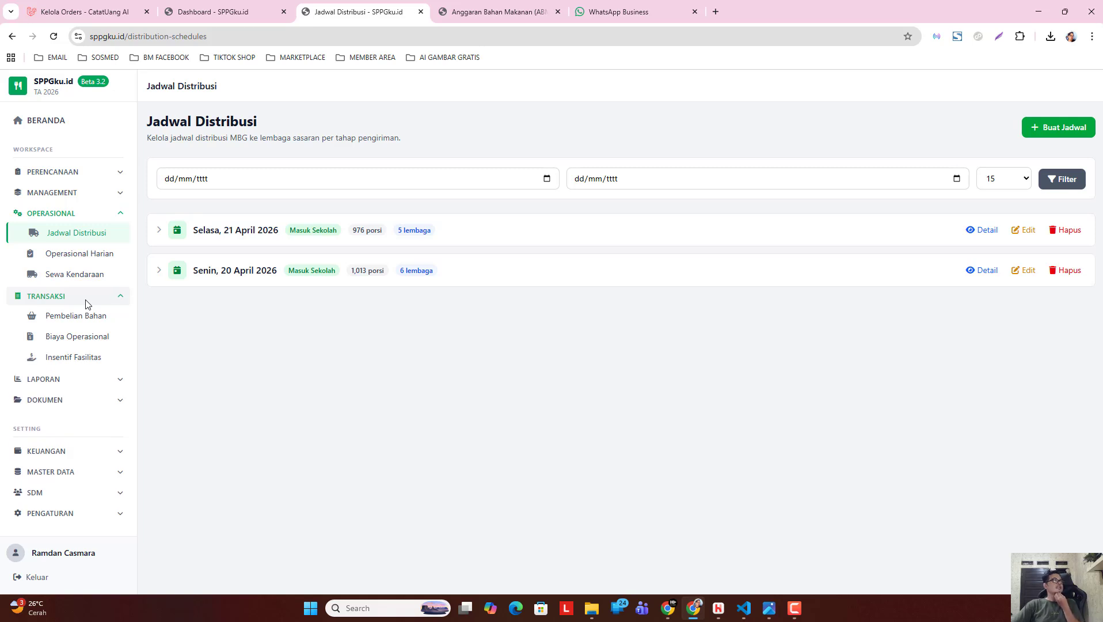
click(86, 302)
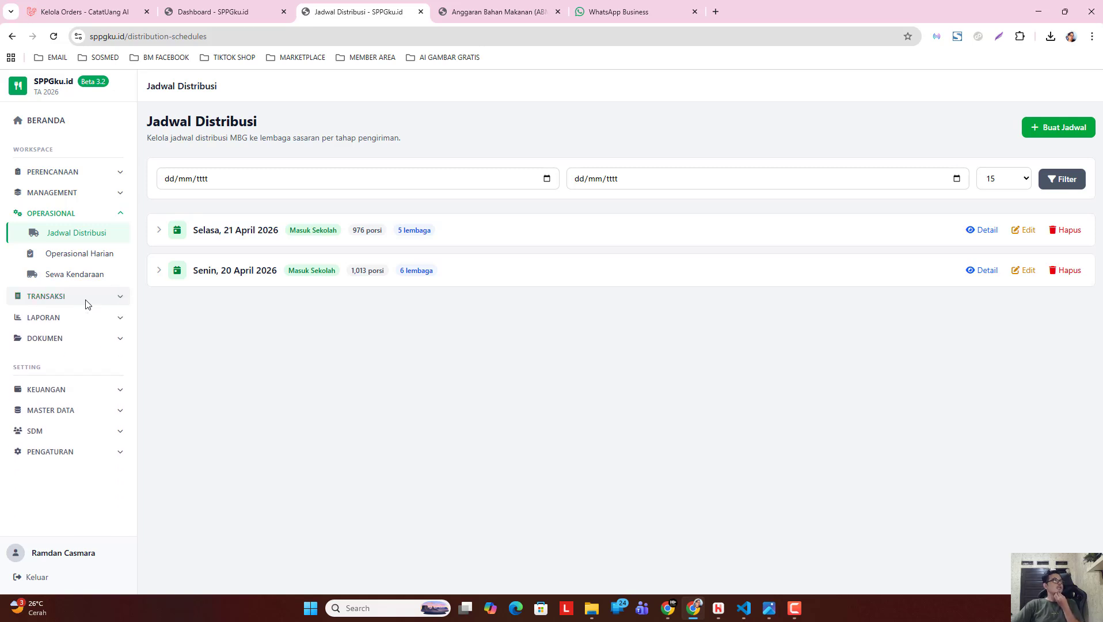
click(85, 336)
click(89, 337)
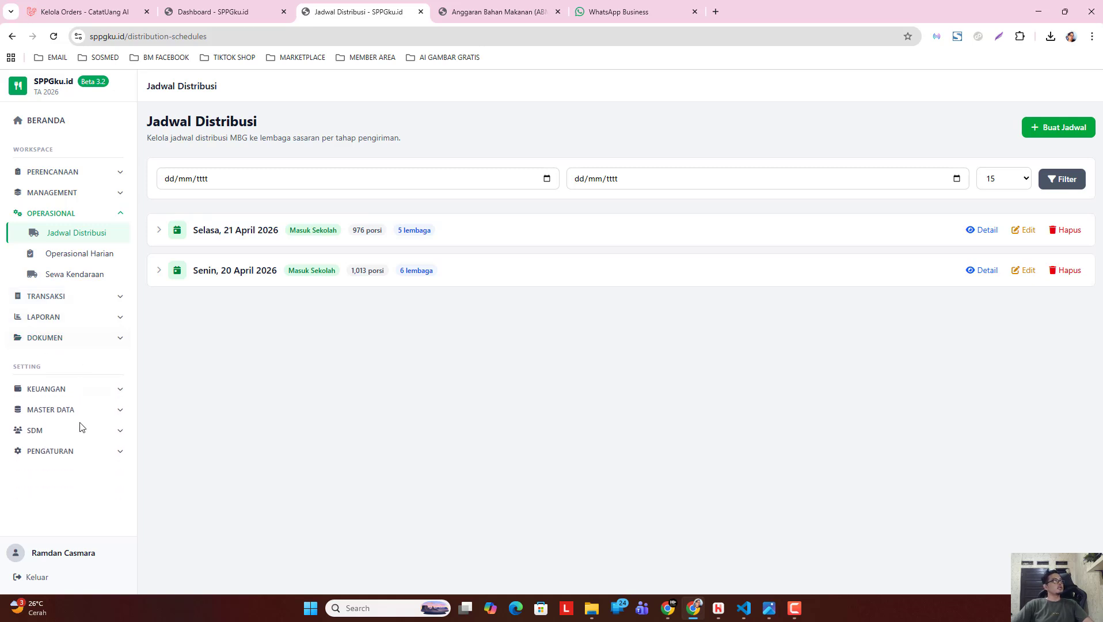
- Open the Stok Bahan page with the kitchen's ingredient stock
click(69, 214)
click(75, 193)
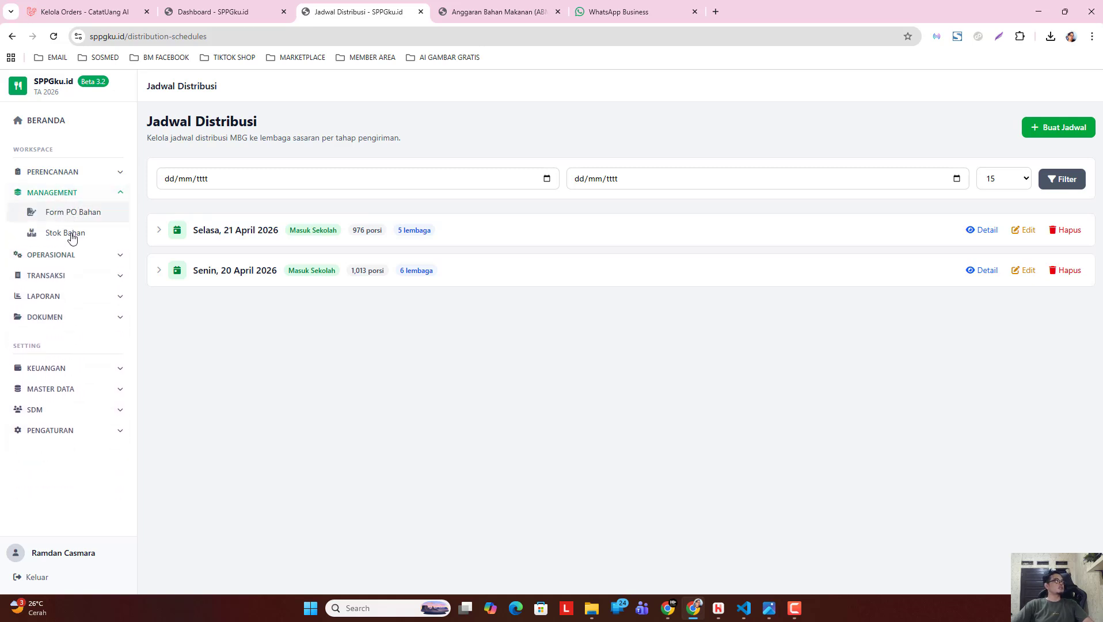
click(71, 236)
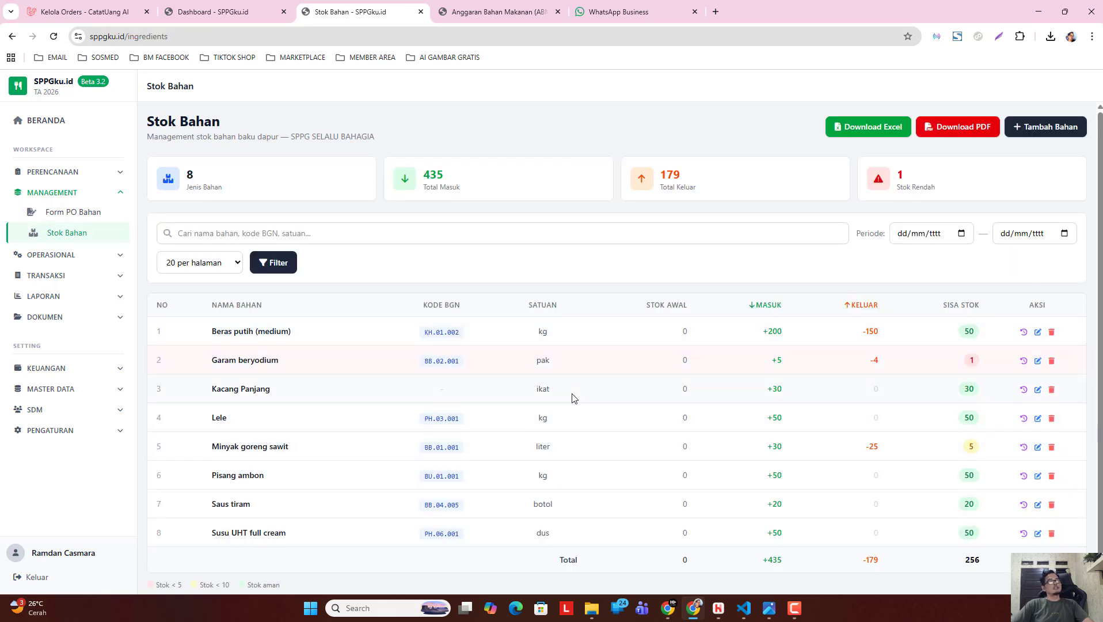
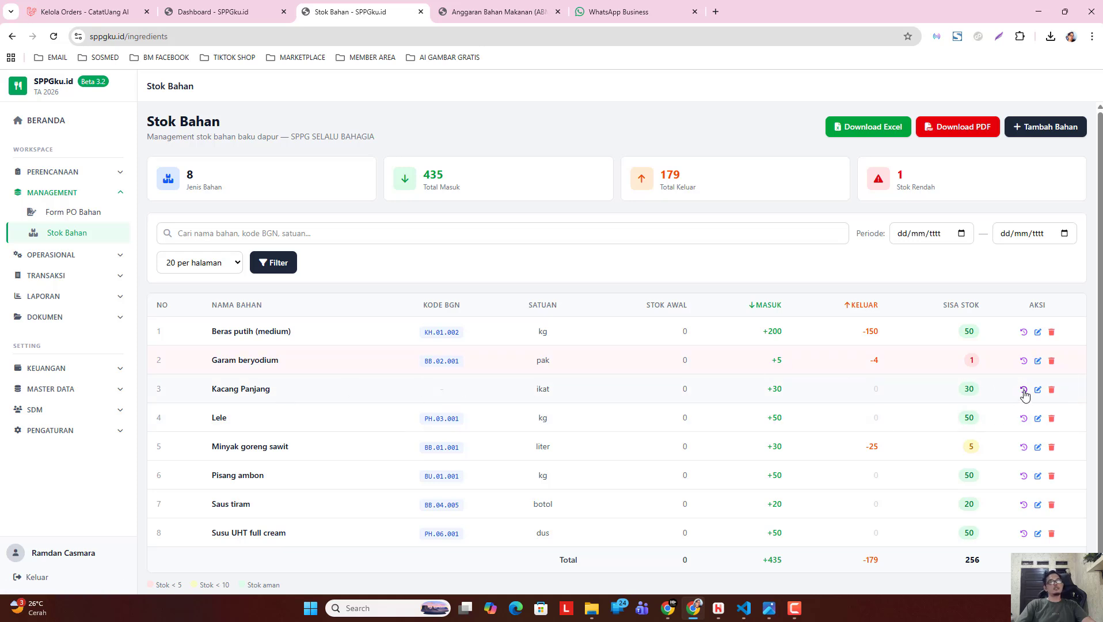
- Process an outgoing (Keluar) stock transaction of 30 ikat for Kacang Panjang dated 20/04/2026
click(1024, 389)
click(270, 291)
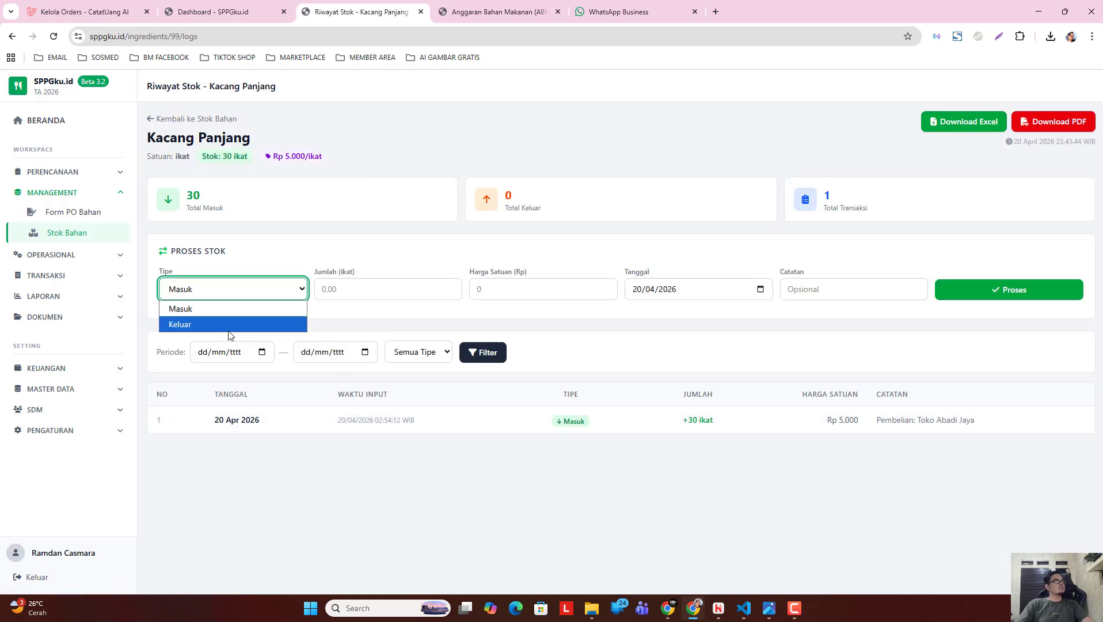
click(223, 324)
click(365, 290)
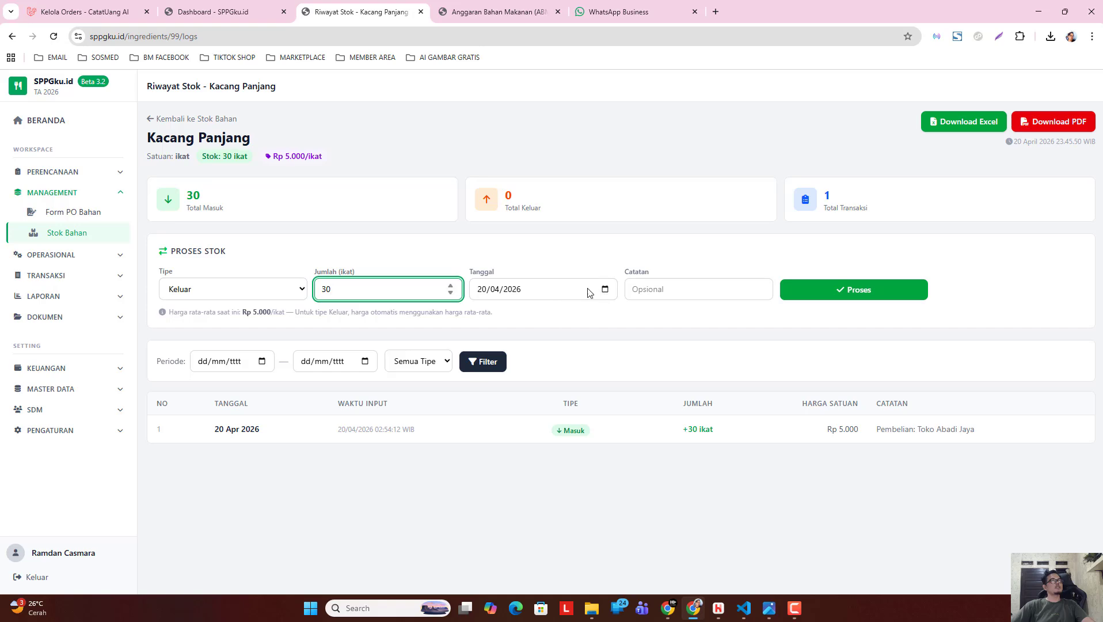
click(881, 290)
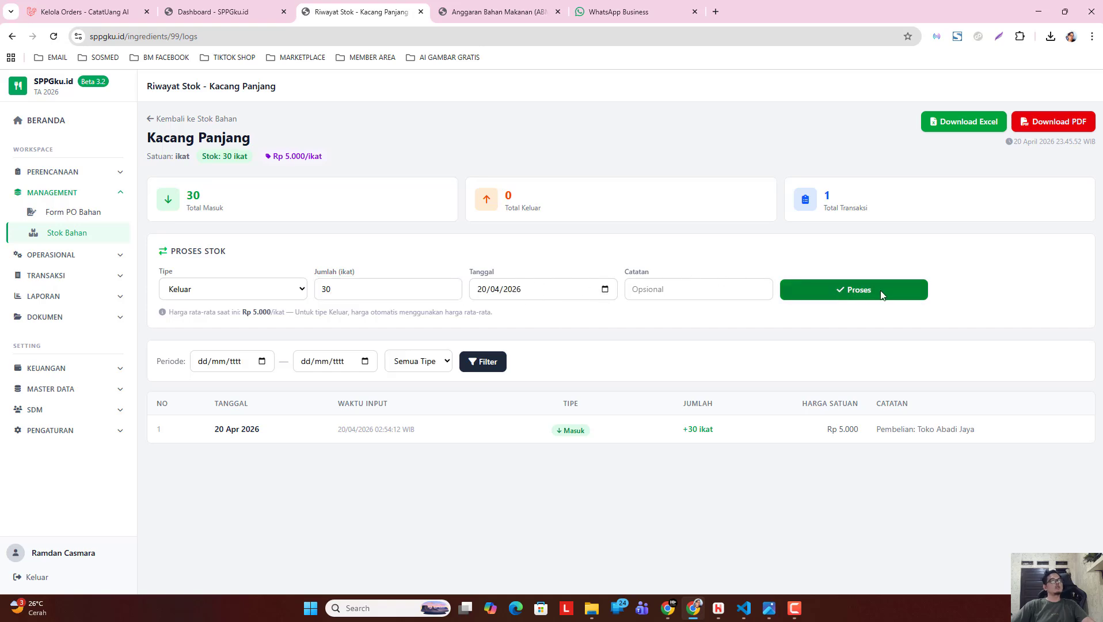
- Confirm the outgoing stock transaction for Kacang Panjang and return to the ingredient stock list
click(610, 209)
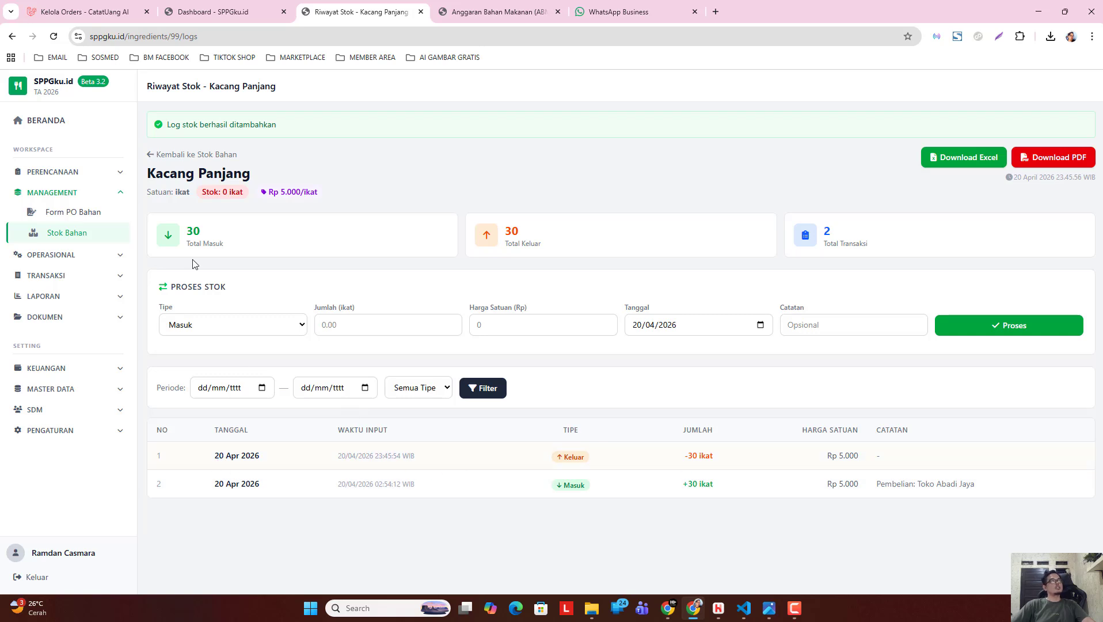
click(196, 160)
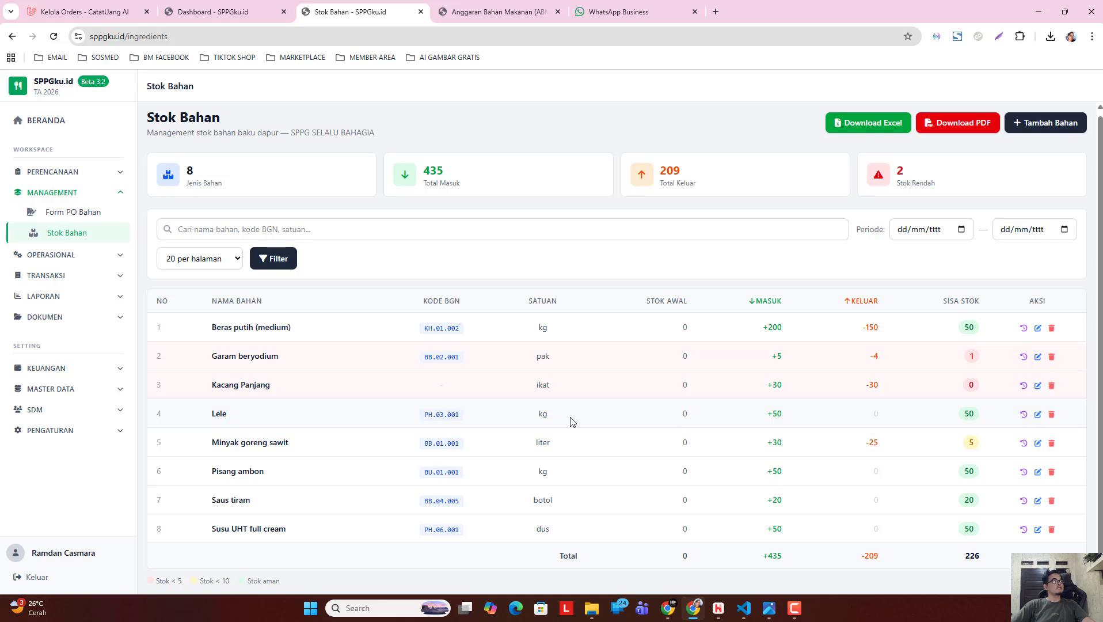
- Process an outgoing (Keluar) stock transaction of 50 kg for Lele dated 20/04/2026
click(1023, 414)
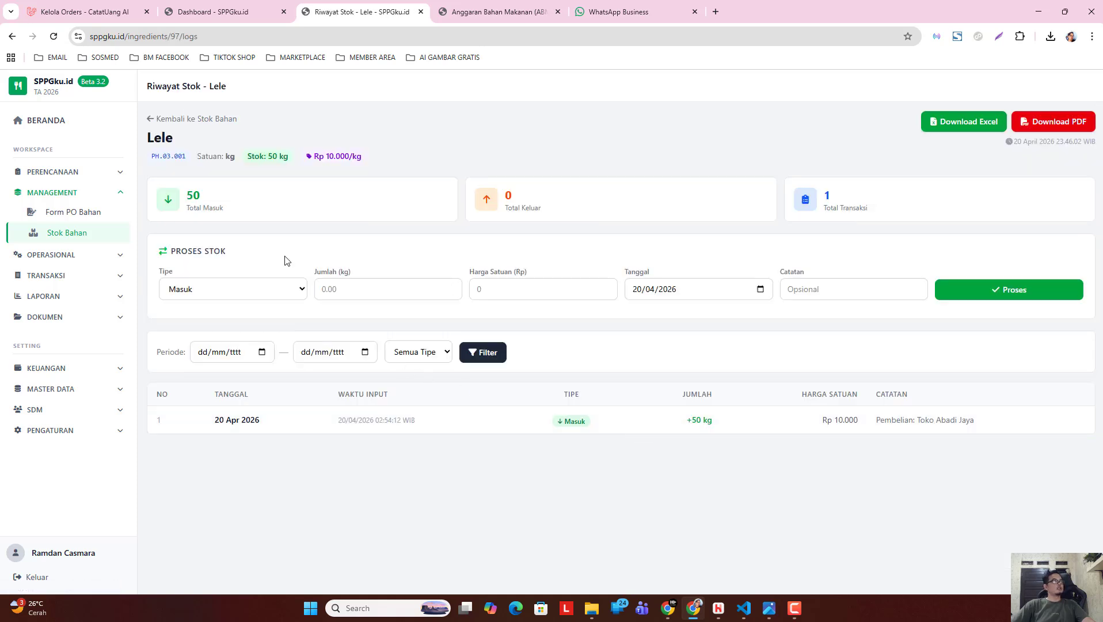
click(209, 297)
click(212, 326)
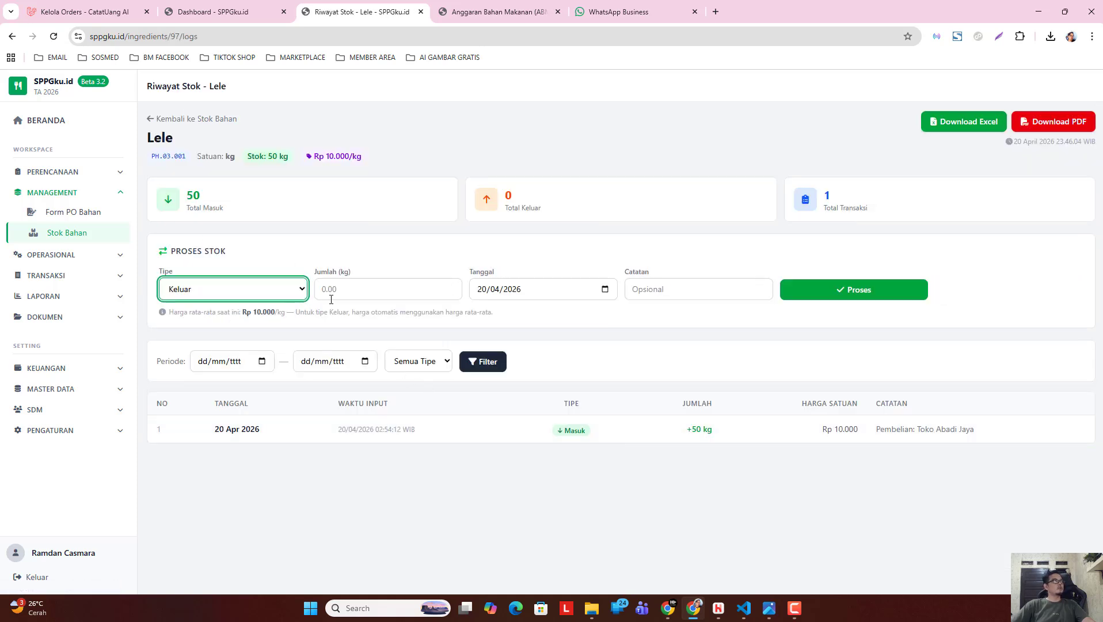
click(352, 289)
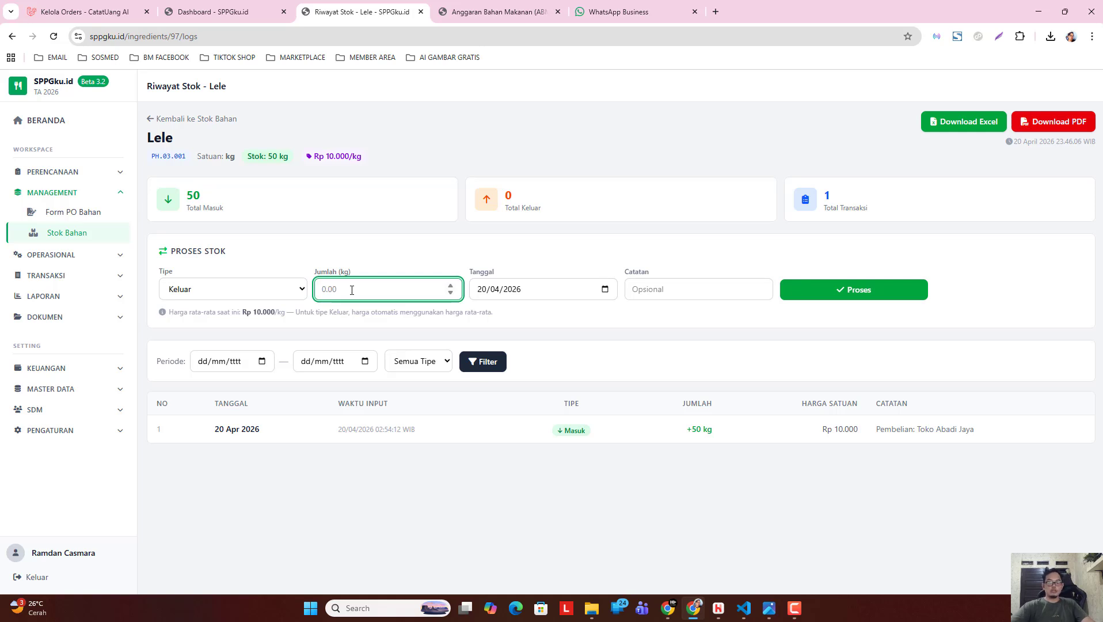
text(50)
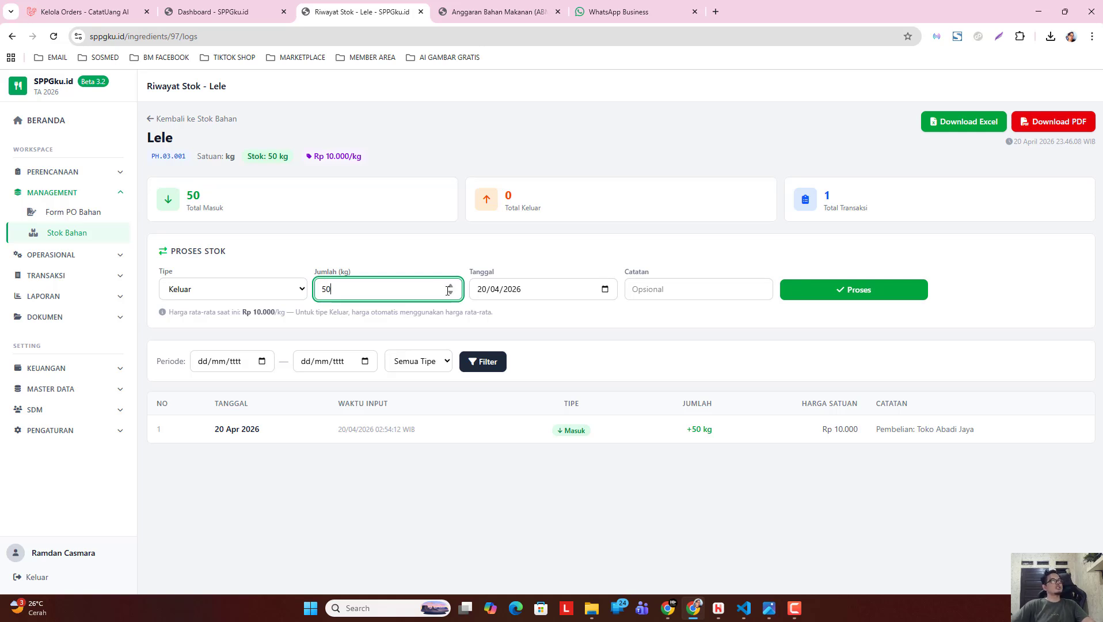
click(832, 290)
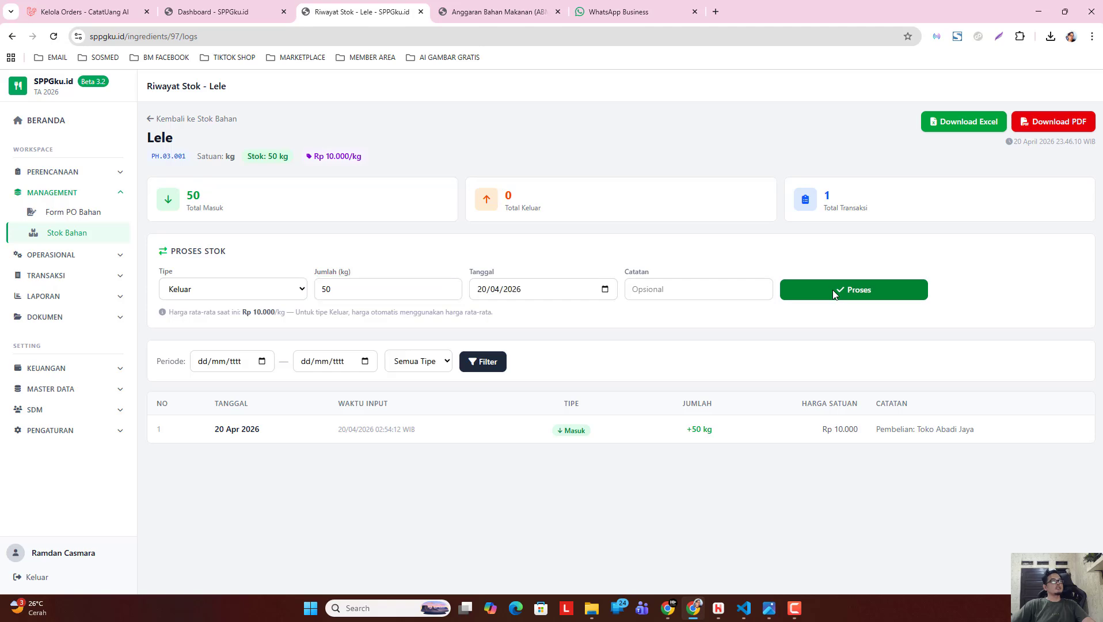
click(609, 208)
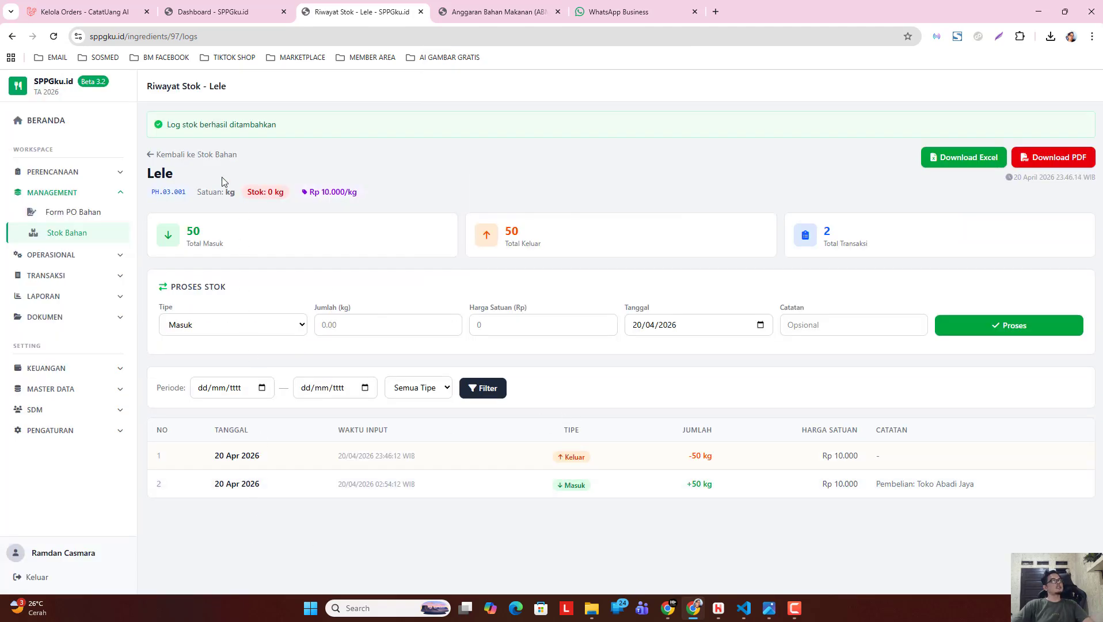
- Process an outgoing (Keluar) stock transaction of 45 kg for Pisang ambon dated 20/04/2026
click(184, 155)
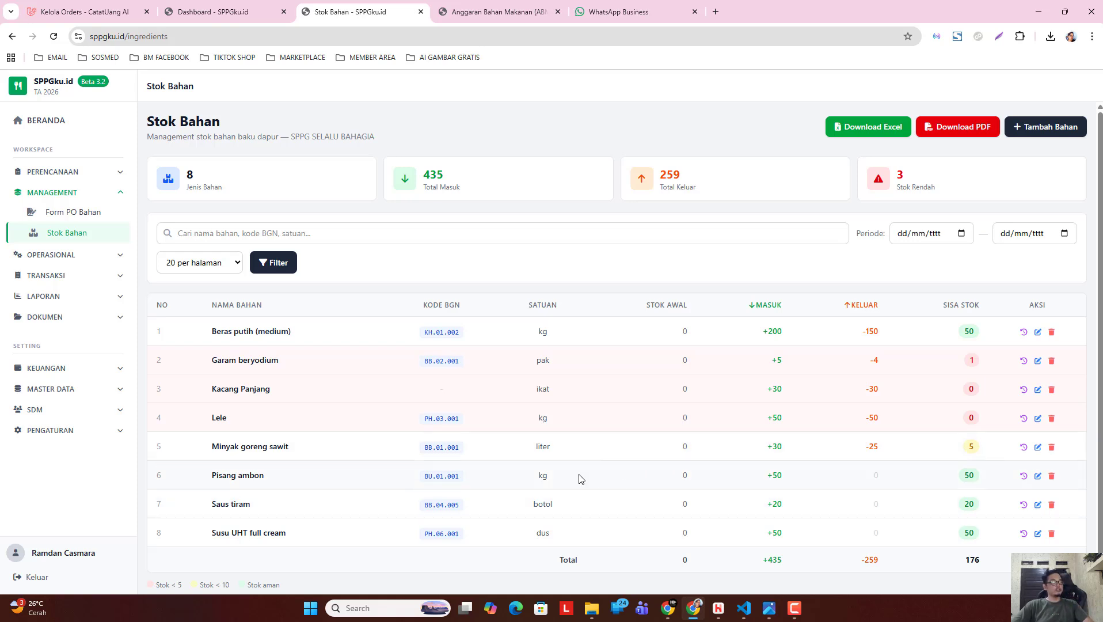
click(1023, 476)
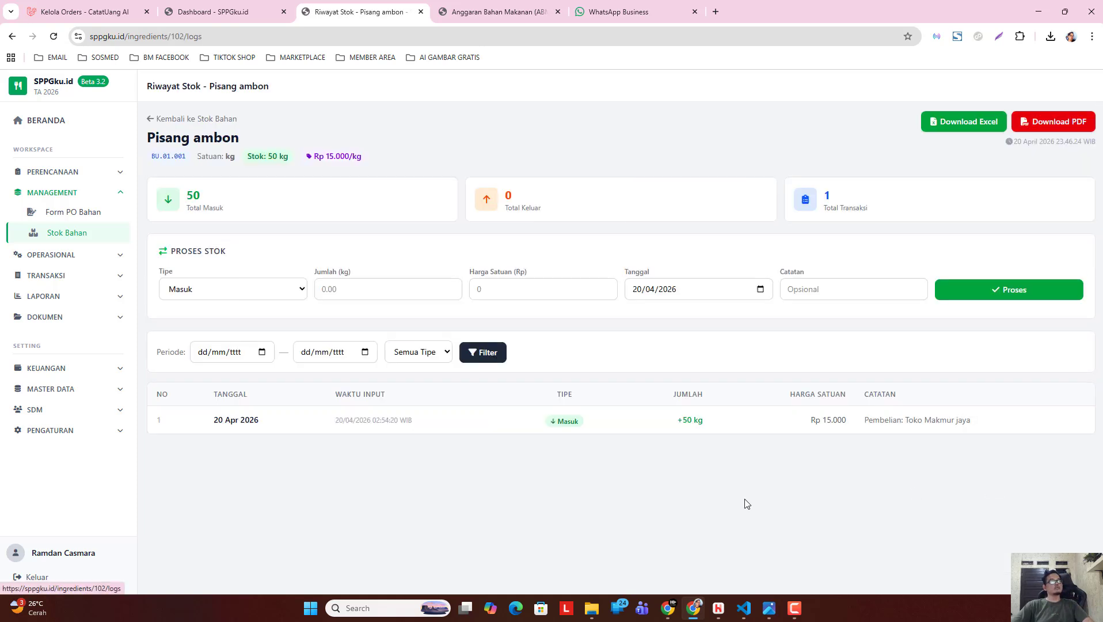
click(288, 295)
click(247, 330)
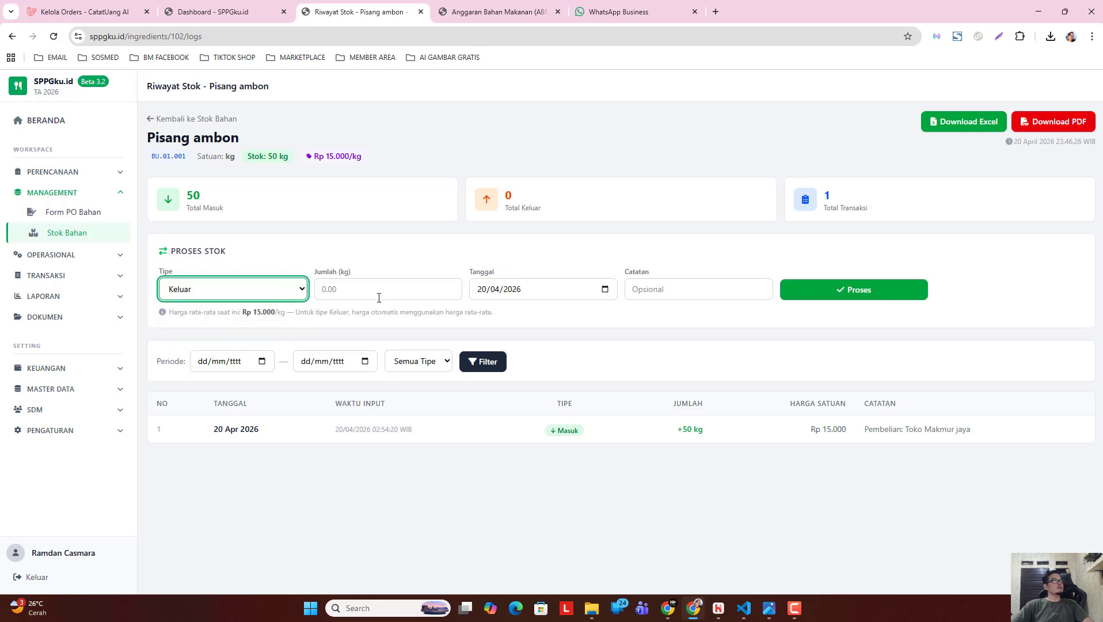
click(405, 291)
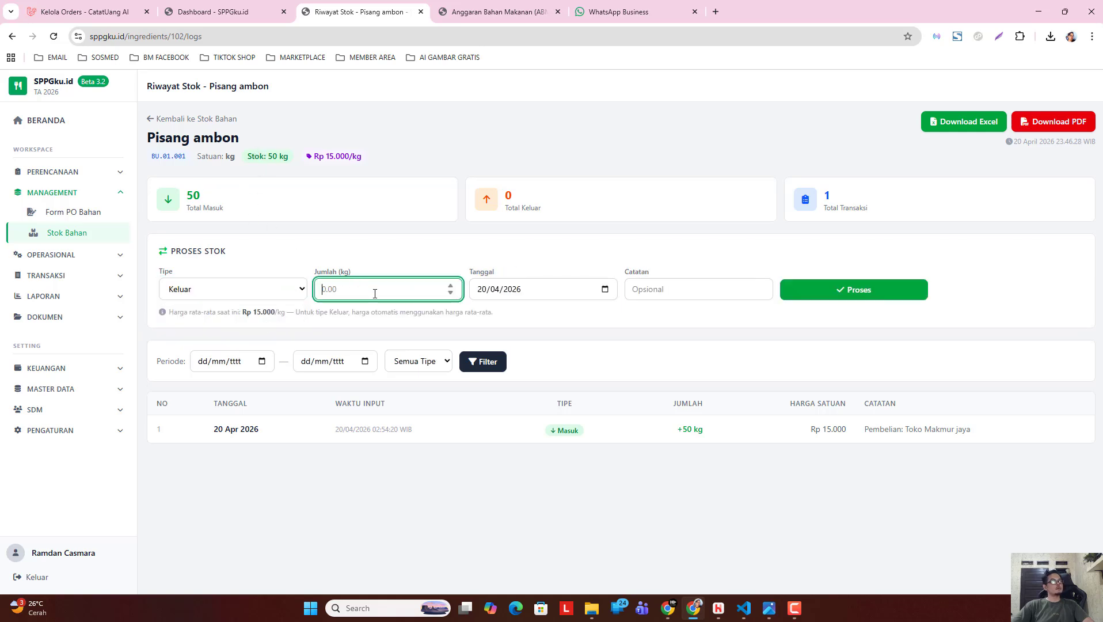
text(45)
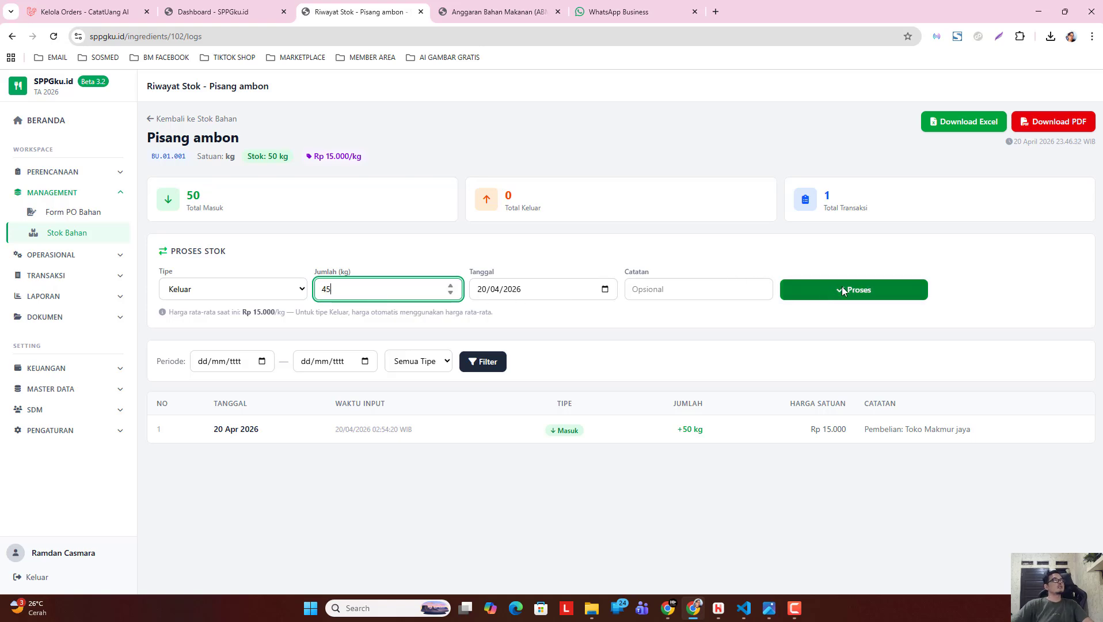
click(842, 289)
click(608, 208)
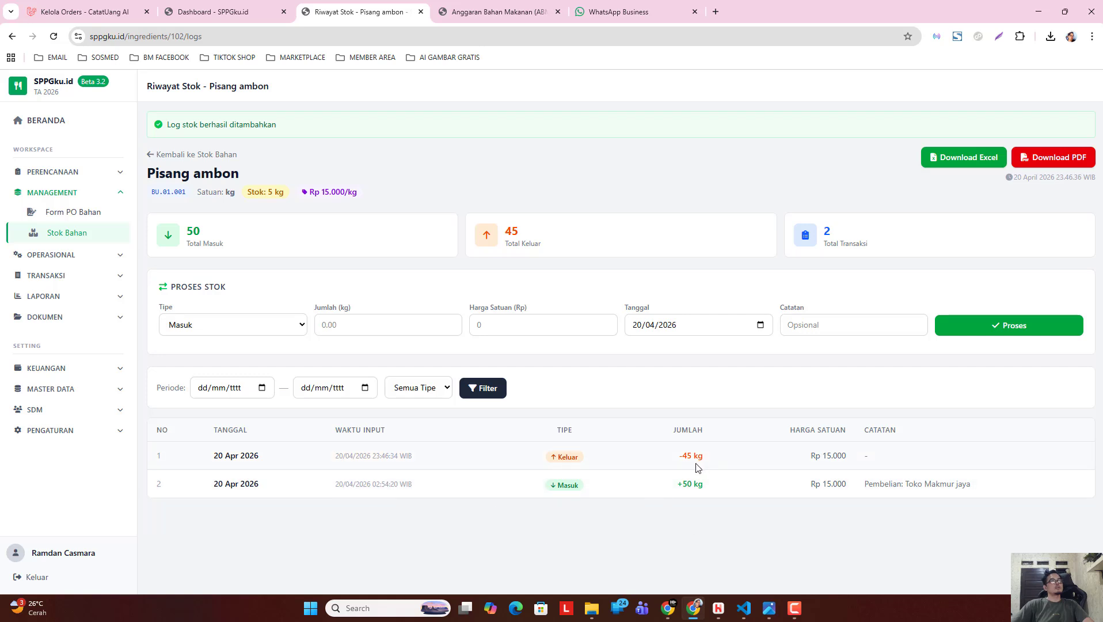
- Process an outgoing (Keluar) stock transaction of 15 botol for Saus tiram dated 20/04/2026
click(180, 155)
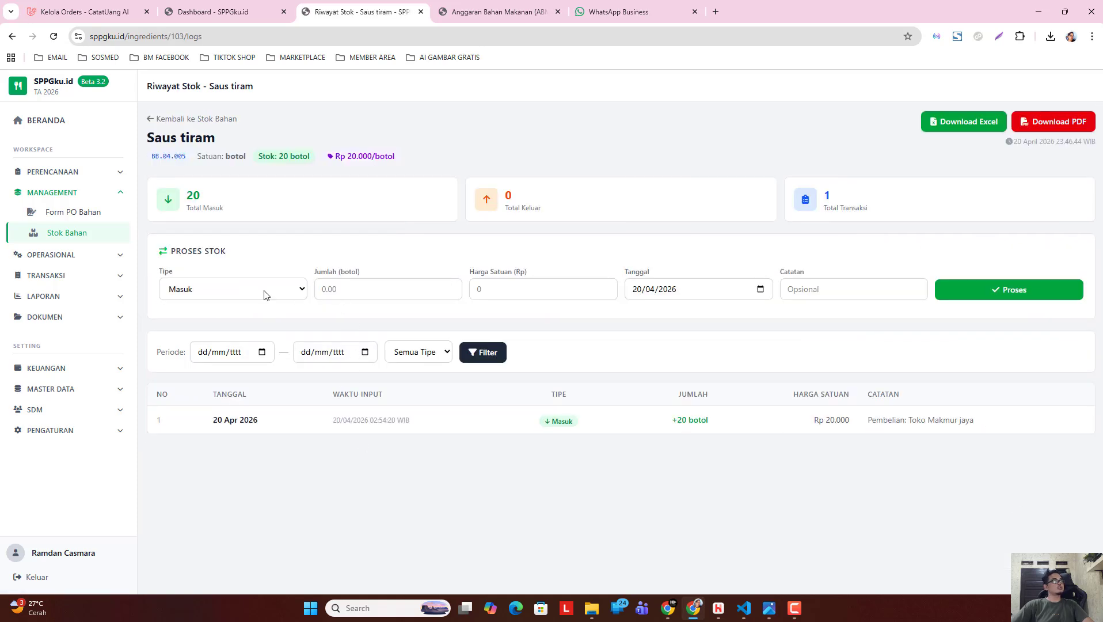
click(266, 293)
click(249, 324)
click(383, 288)
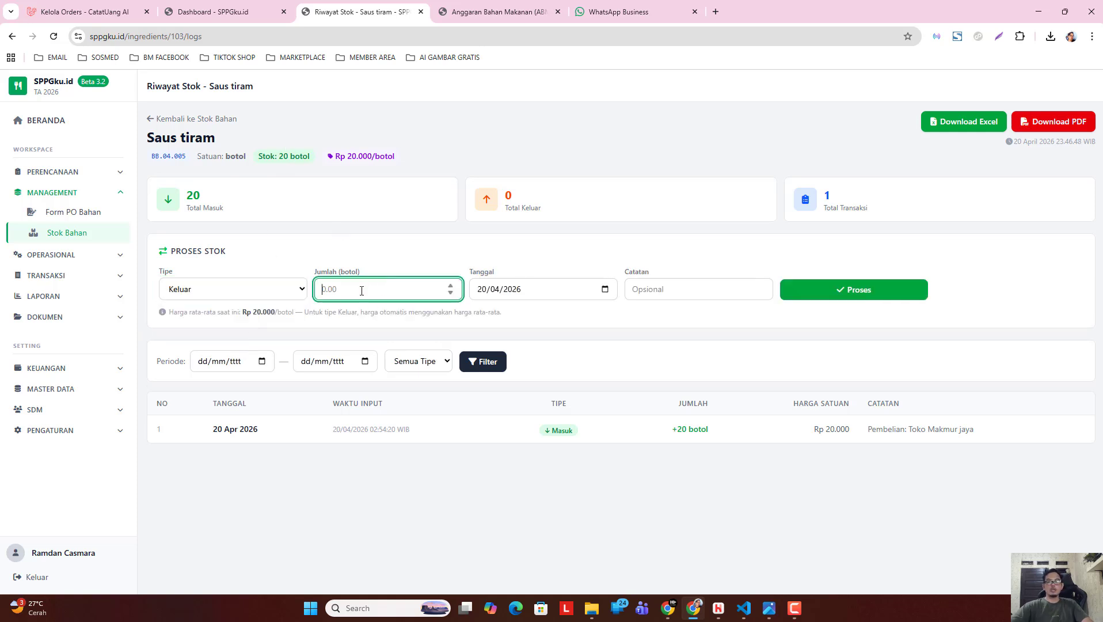
text(15)
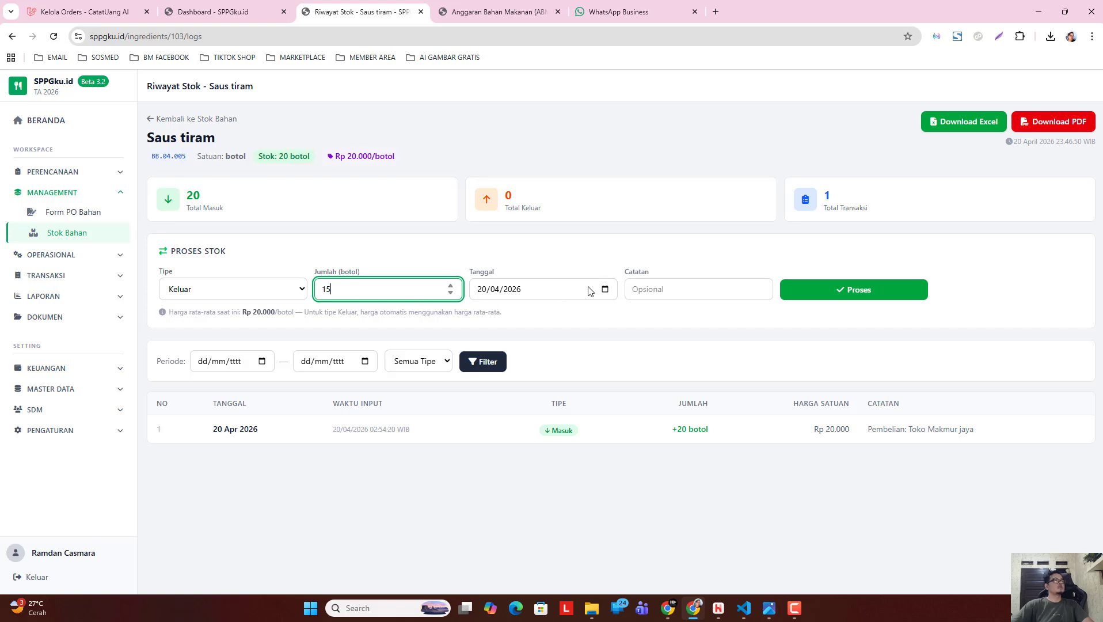
click(848, 282)
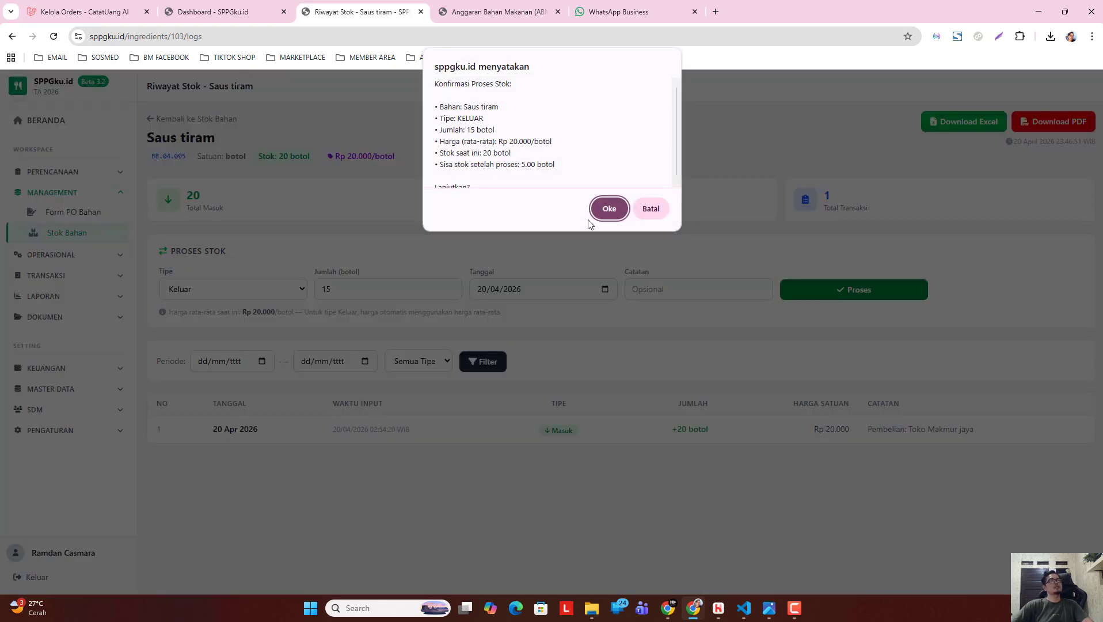
click(603, 212)
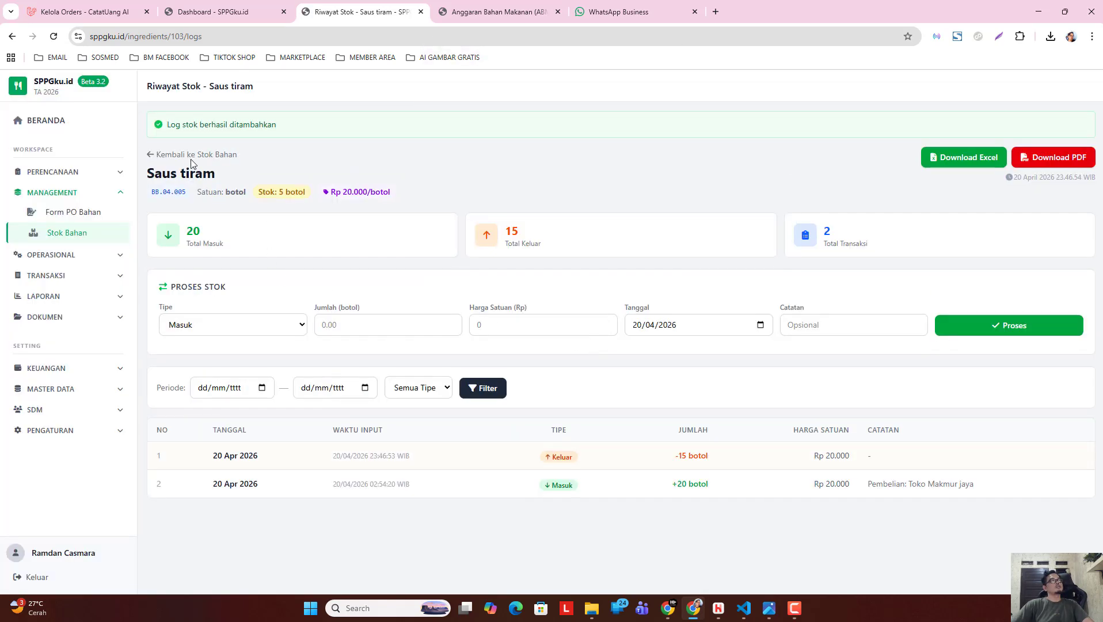
- Process an outgoing (Keluar) stock transaction of 30 dus for Susu UHT full cream dated 20/04/2026
click(191, 158)
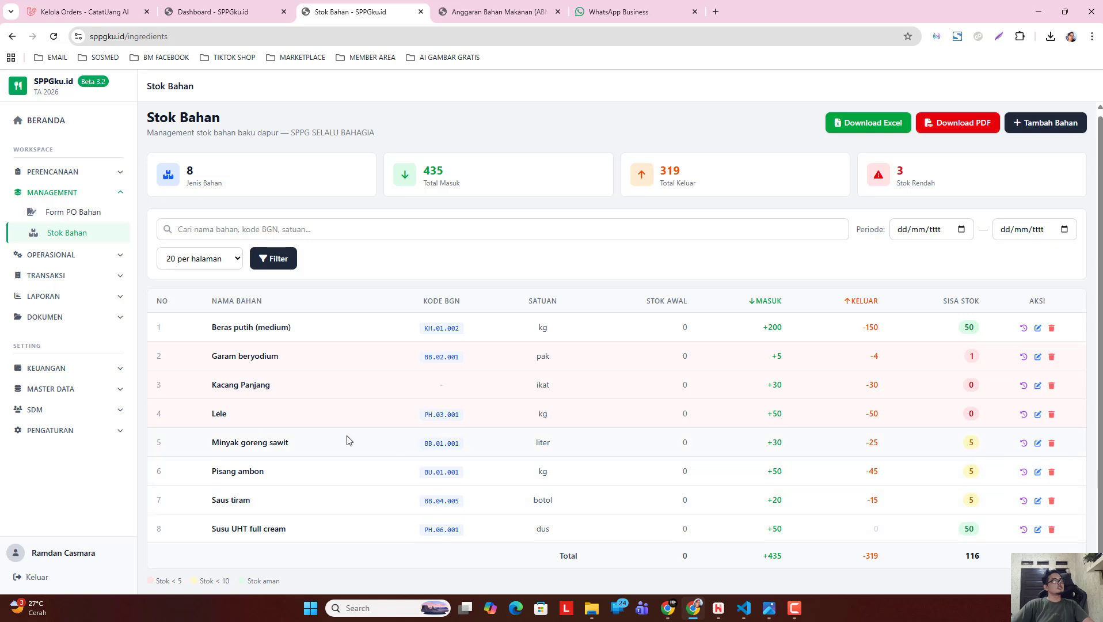
click(1024, 529)
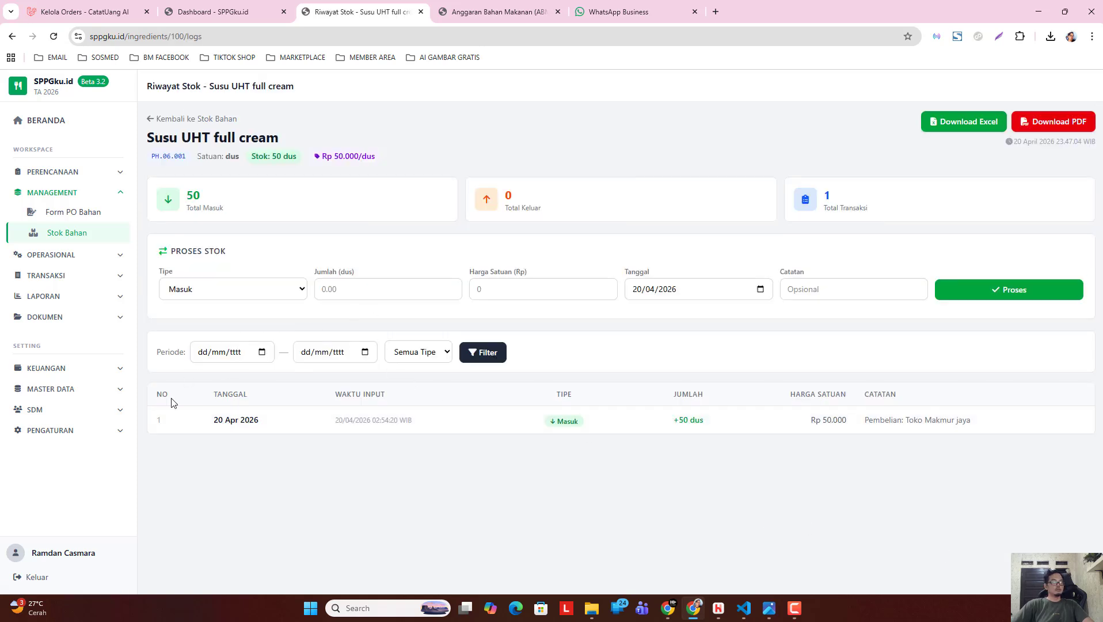
click(282, 295)
click(244, 320)
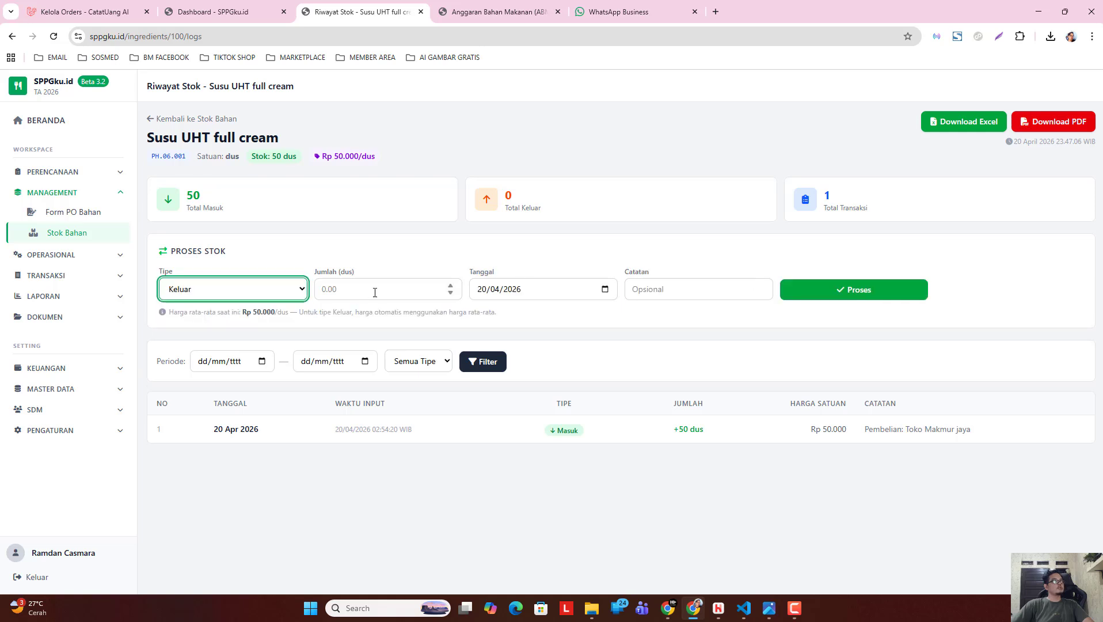
click(379, 289)
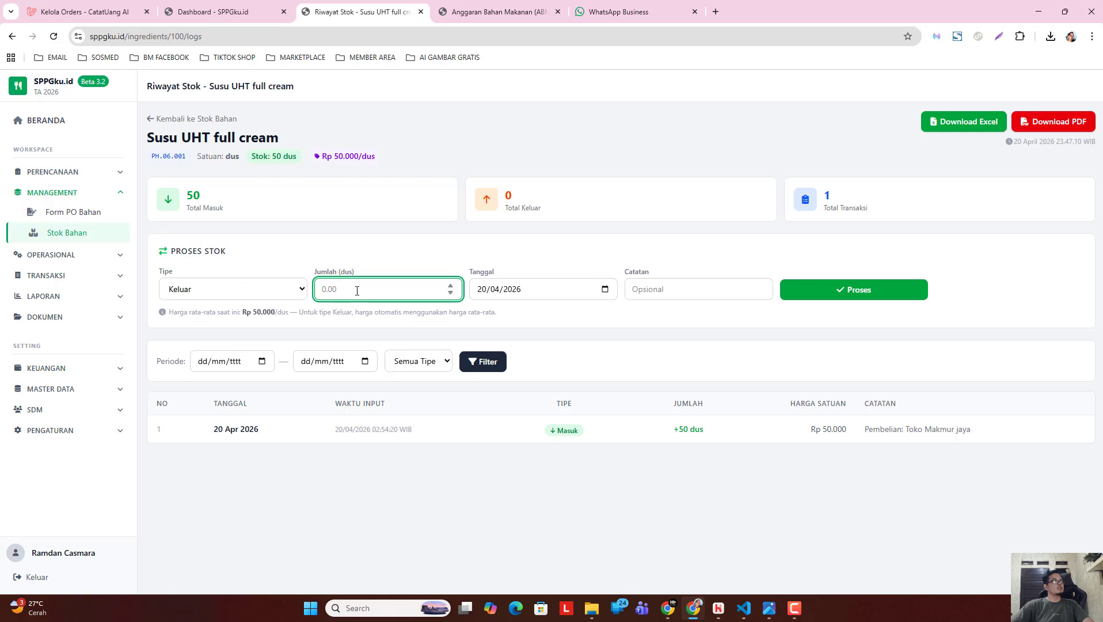
text(30)
click(842, 290)
click(609, 208)
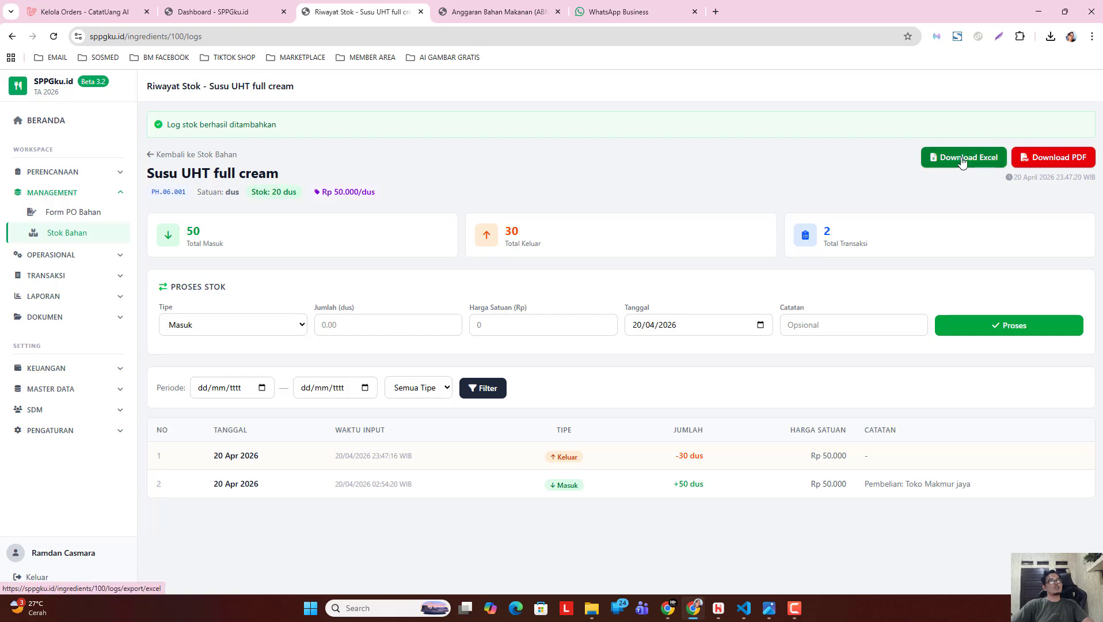
click(176, 155)
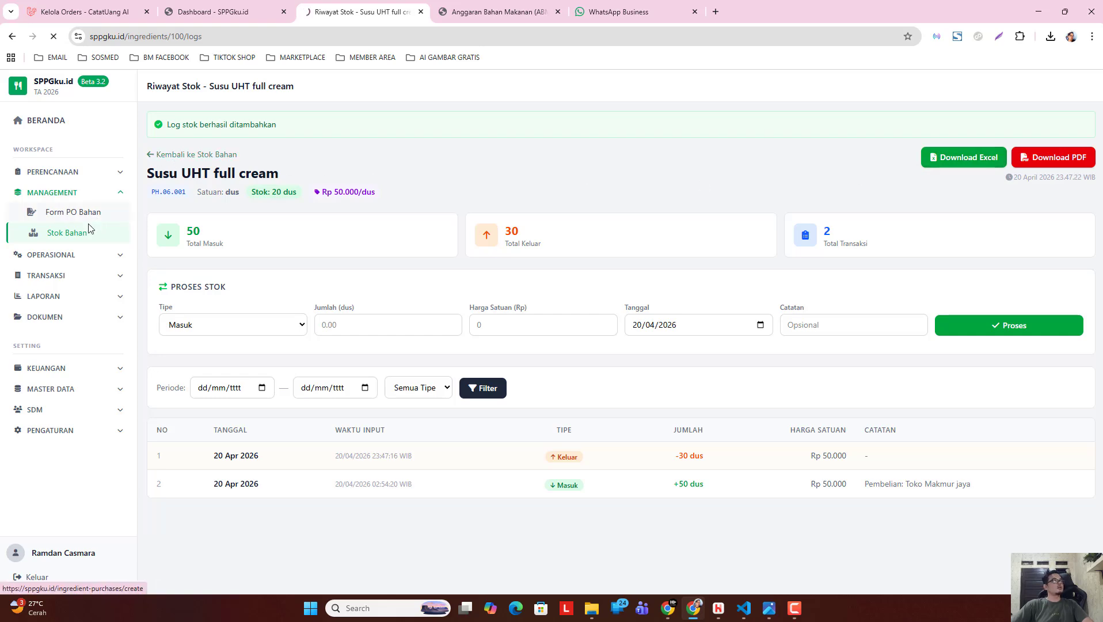
click(72, 214)
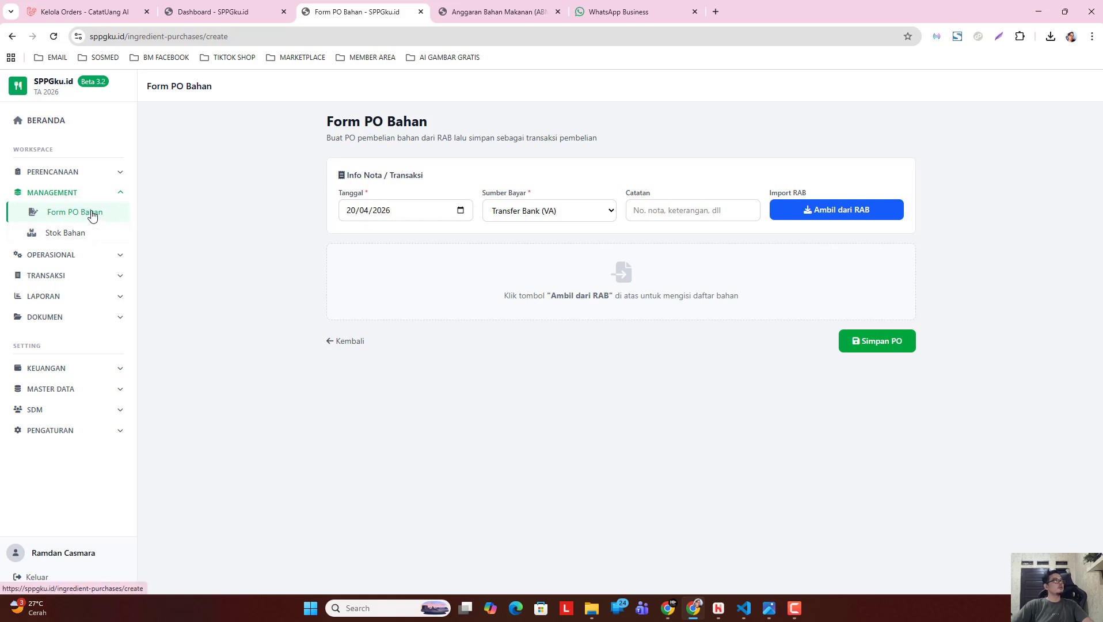
click(461, 210)
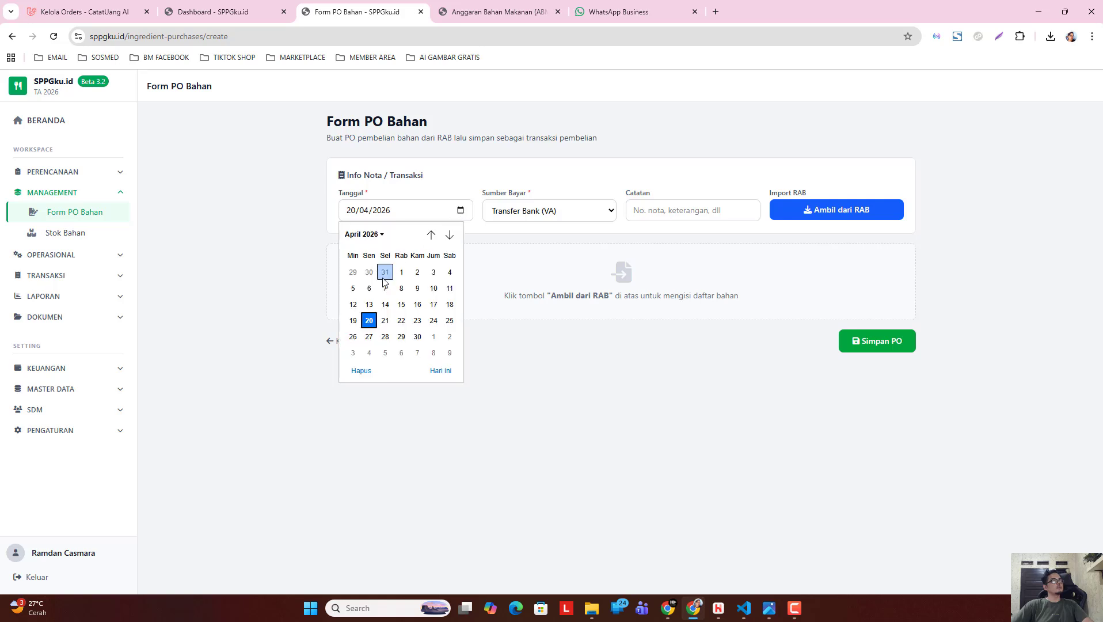
click(384, 321)
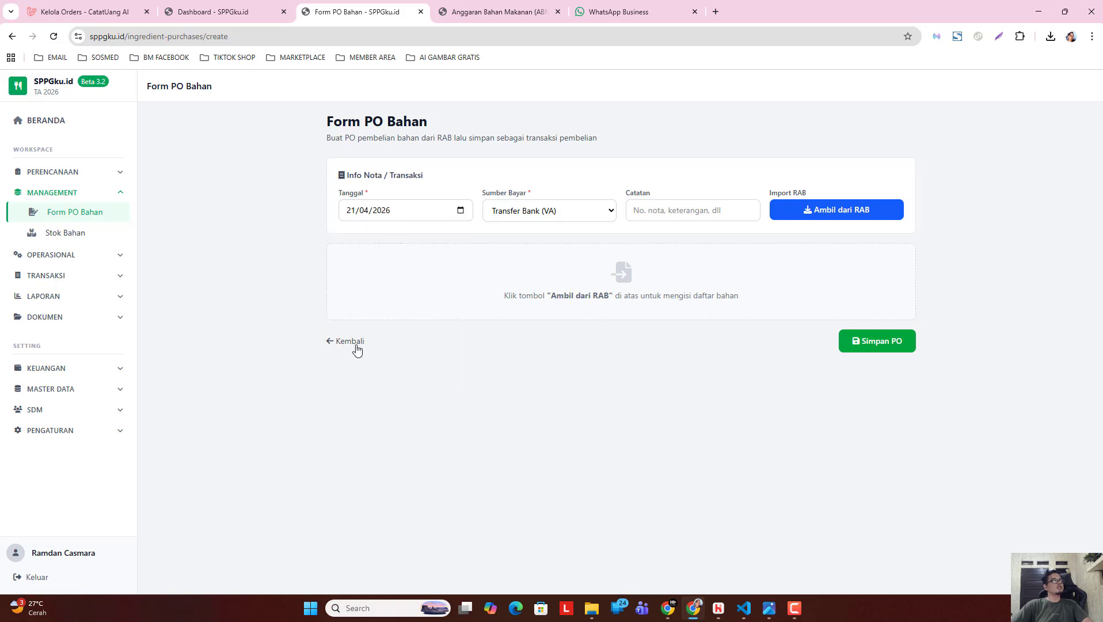
- Open the Pembelian Bahan / PO list and collapse the item details of both 20/04/2026 purchases
click(78, 255)
click(92, 254)
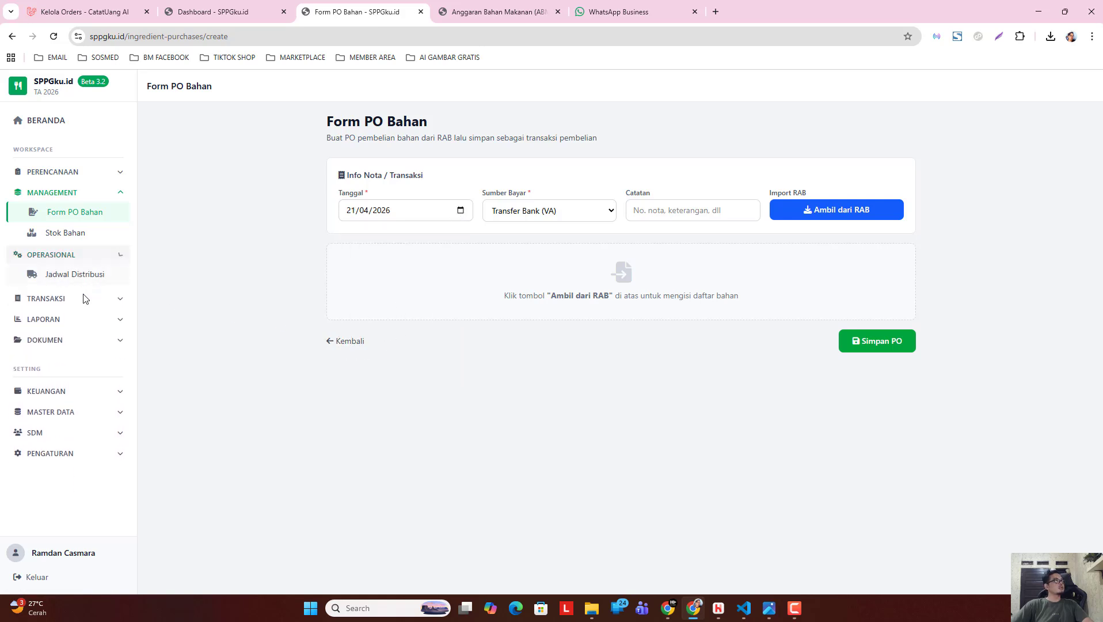
click(88, 276)
click(81, 294)
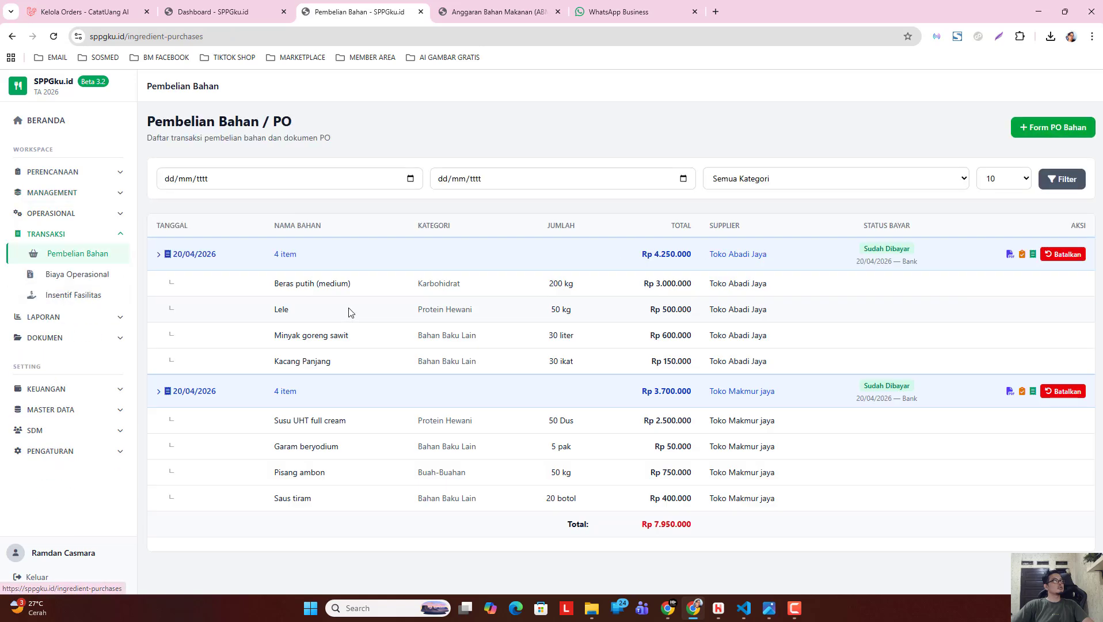
click(237, 264)
click(224, 293)
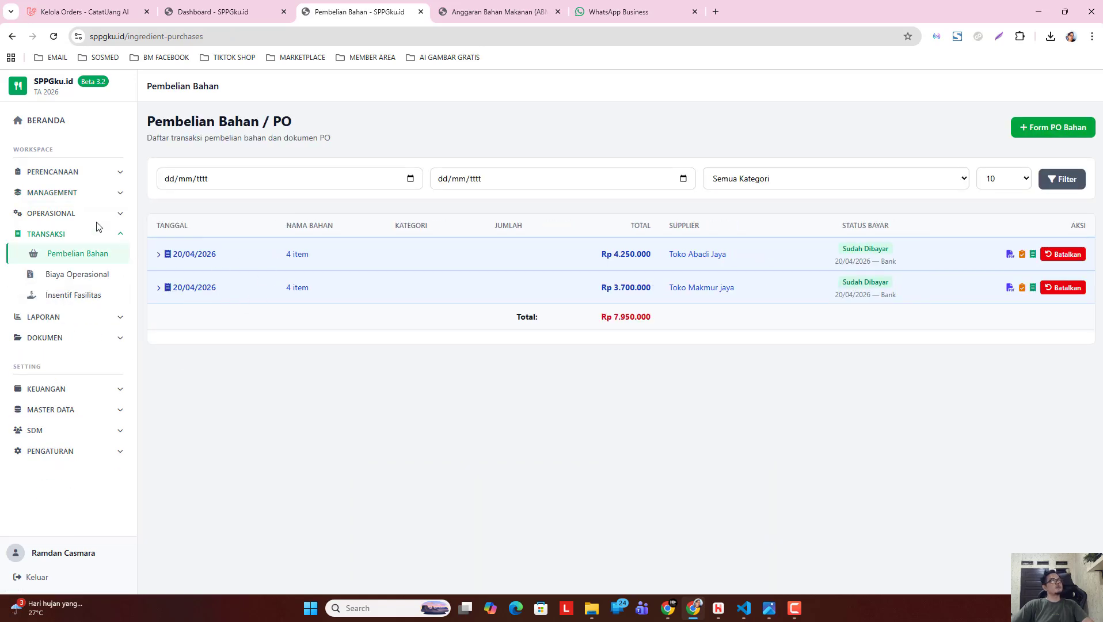
- Start a Form PO Bahan dated 21/04/2026 and import its ingredient list from the RAB
click(77, 221)
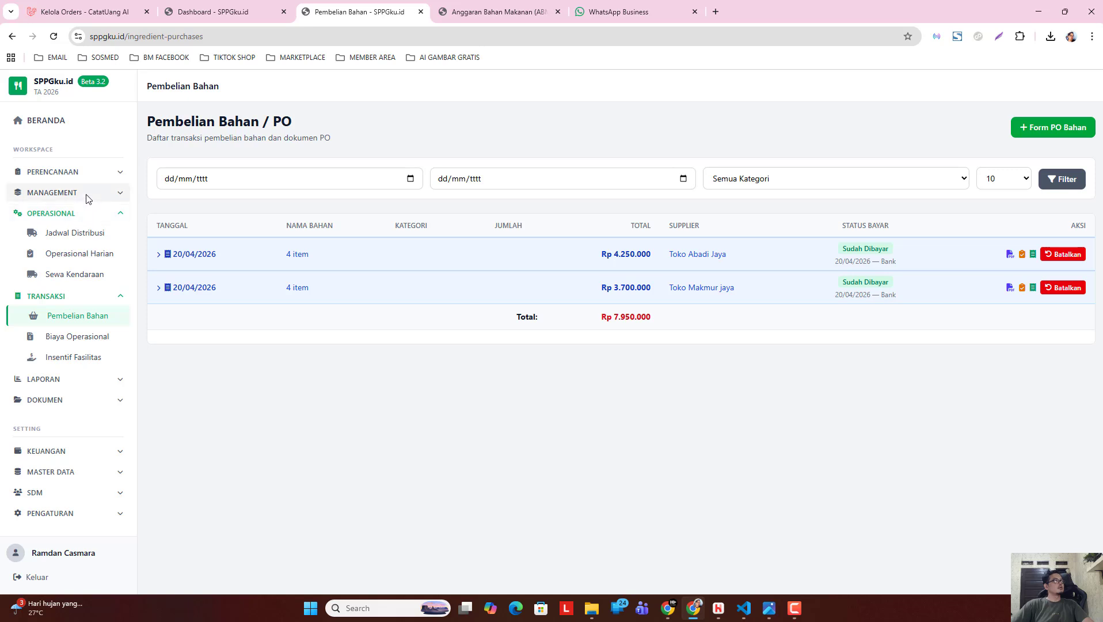
click(84, 196)
click(82, 215)
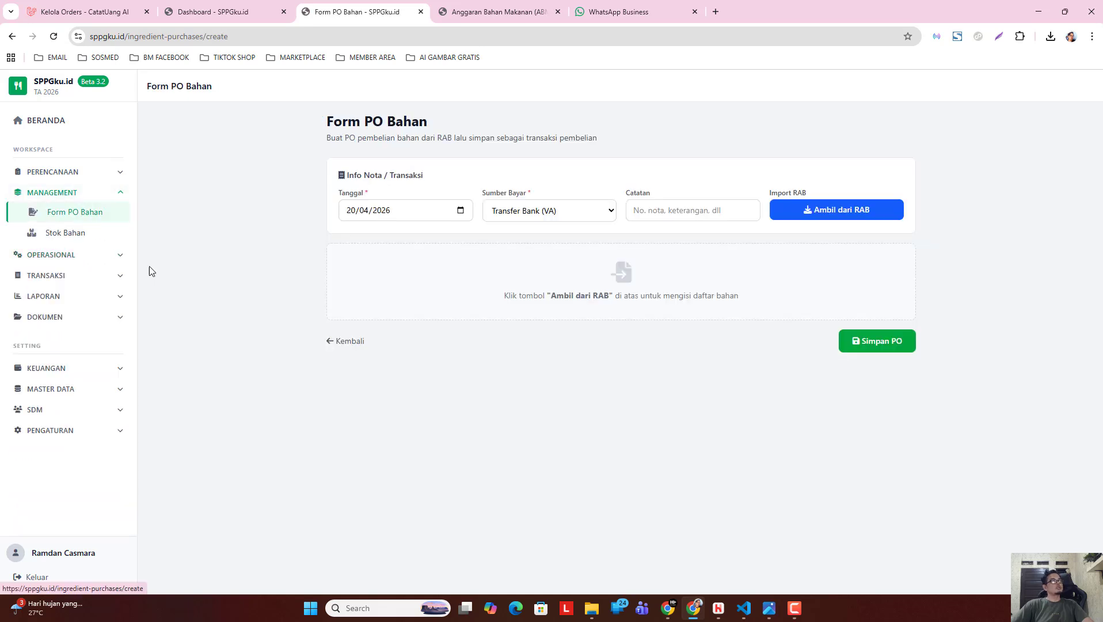
click(460, 212)
click(383, 320)
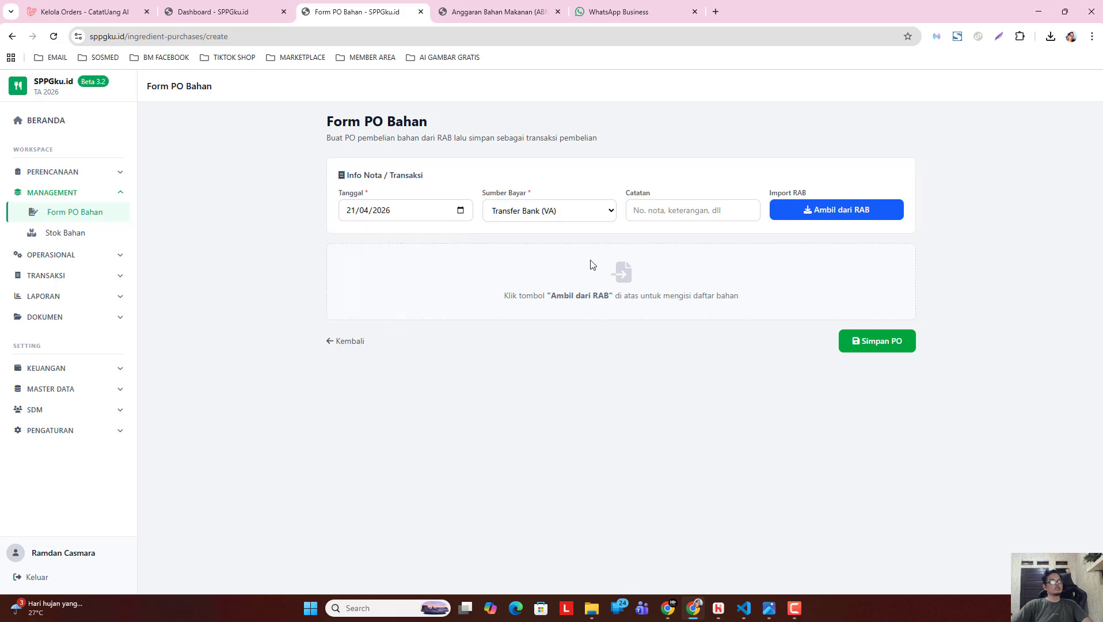
click(857, 214)
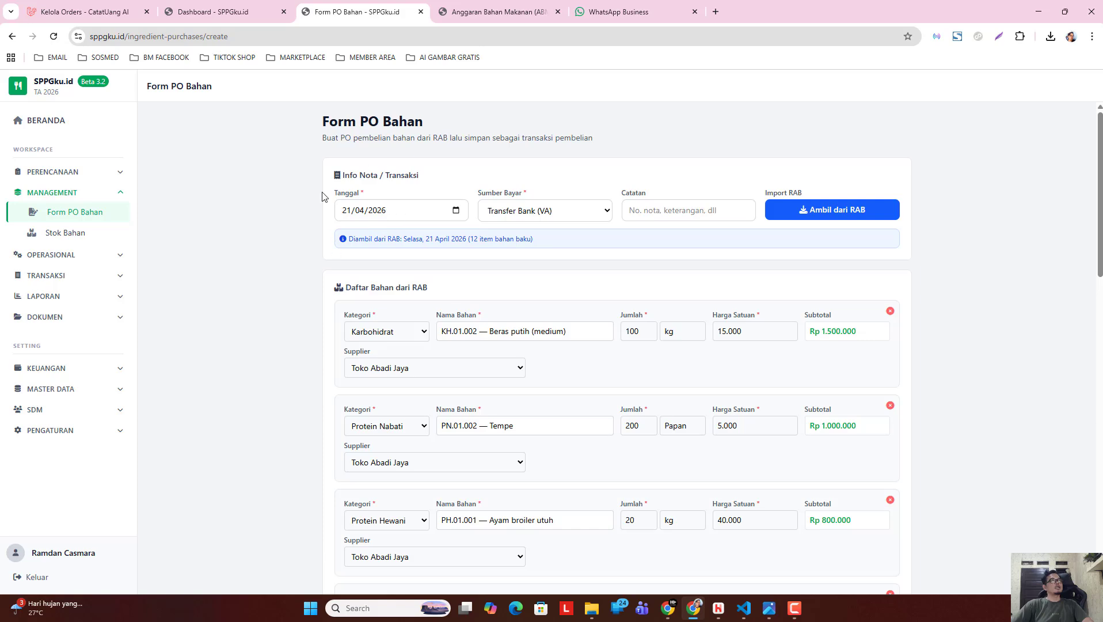
- Save the ingredient PO dated 21/04/2026 and collapse its item details in the purchase list
scroll(492, 295, down, 16)
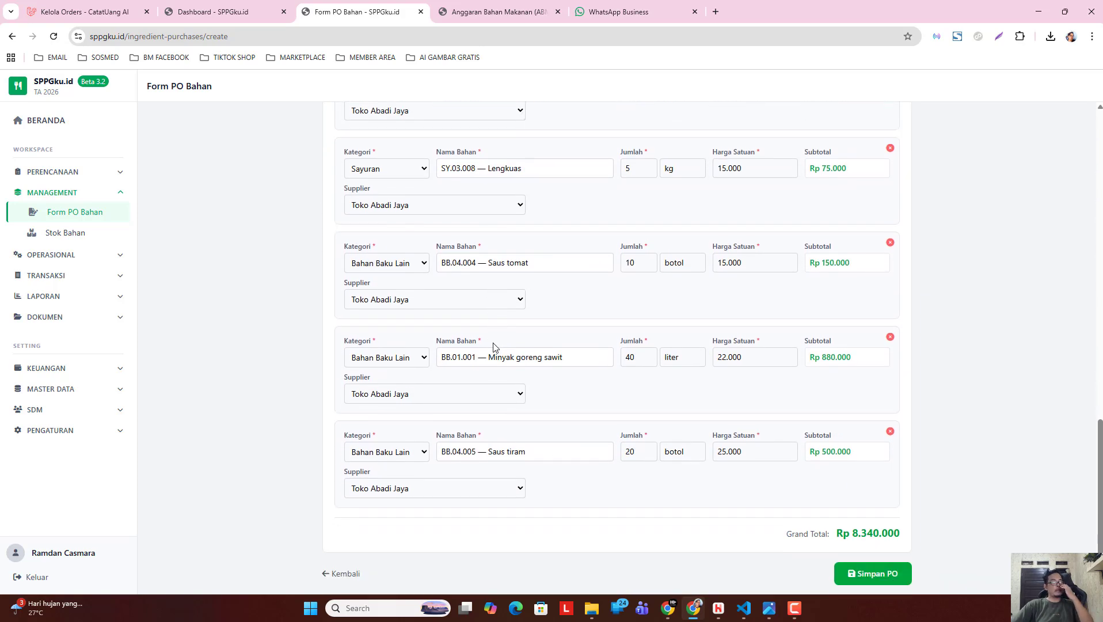
click(867, 577)
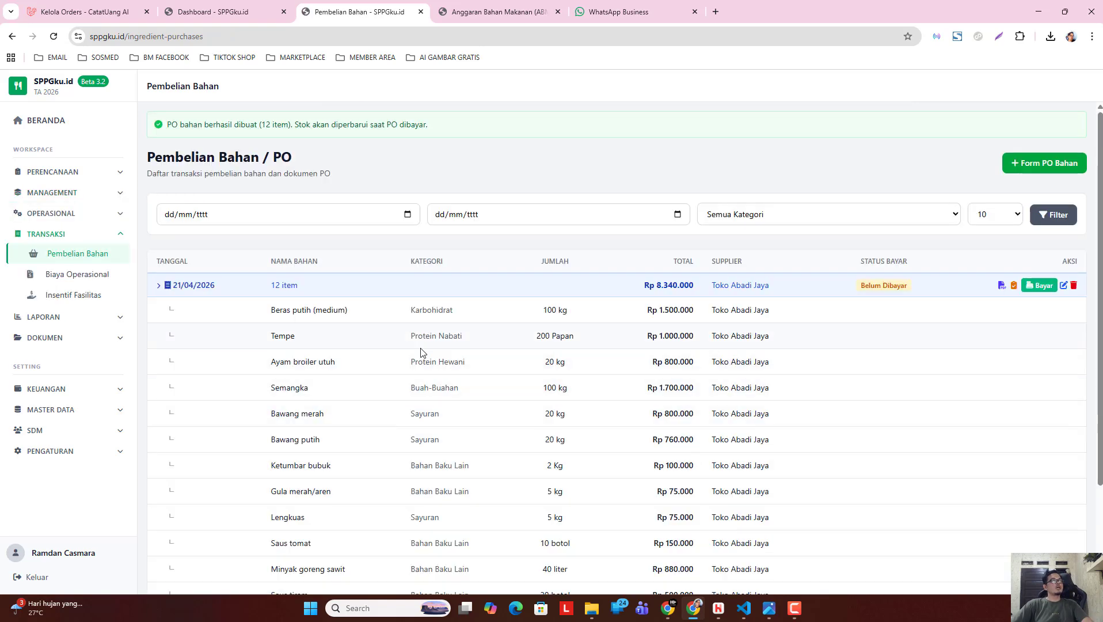
click(218, 288)
click(219, 288)
scroll(621, 315, down, 1)
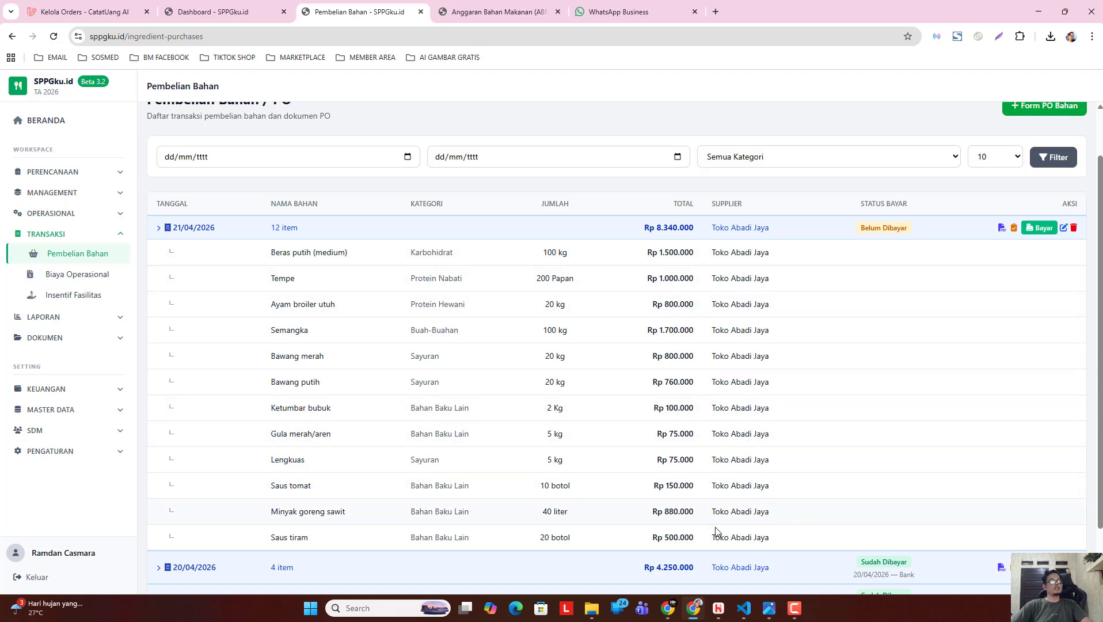
click(252, 225)
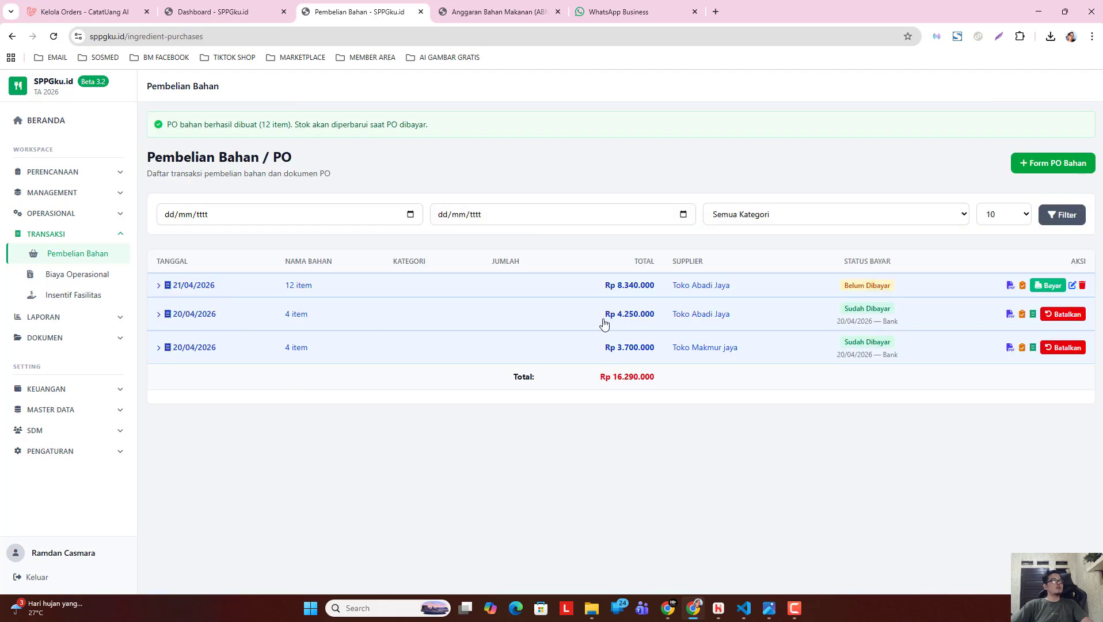
- Expand both 20/04/2026 purchases to check their items and suppliers, and collapse them again
click(188, 322)
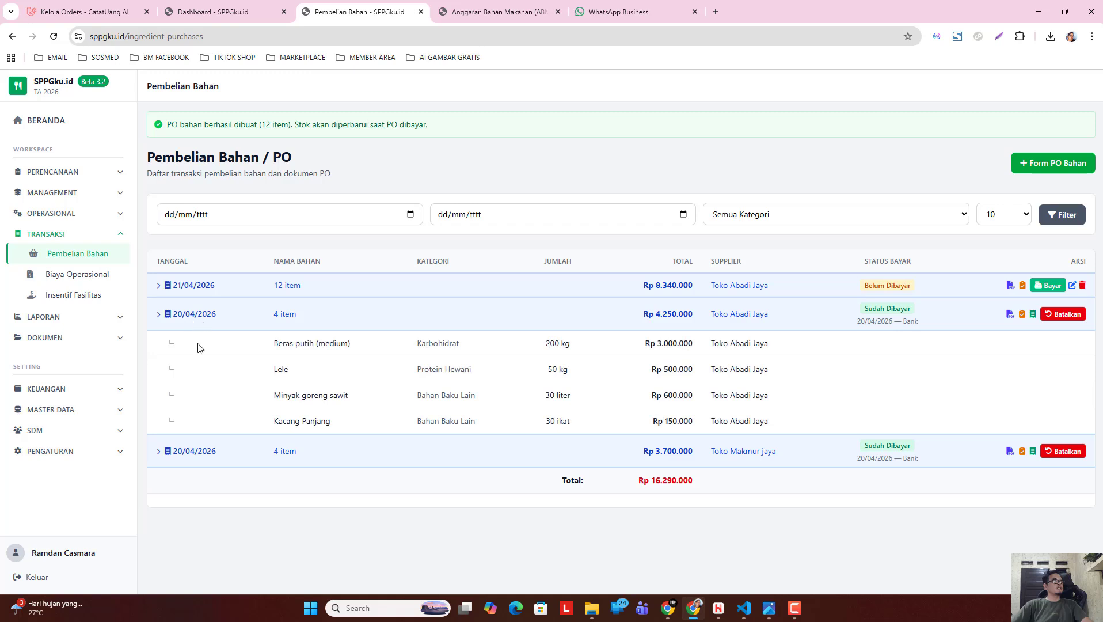
click(214, 454)
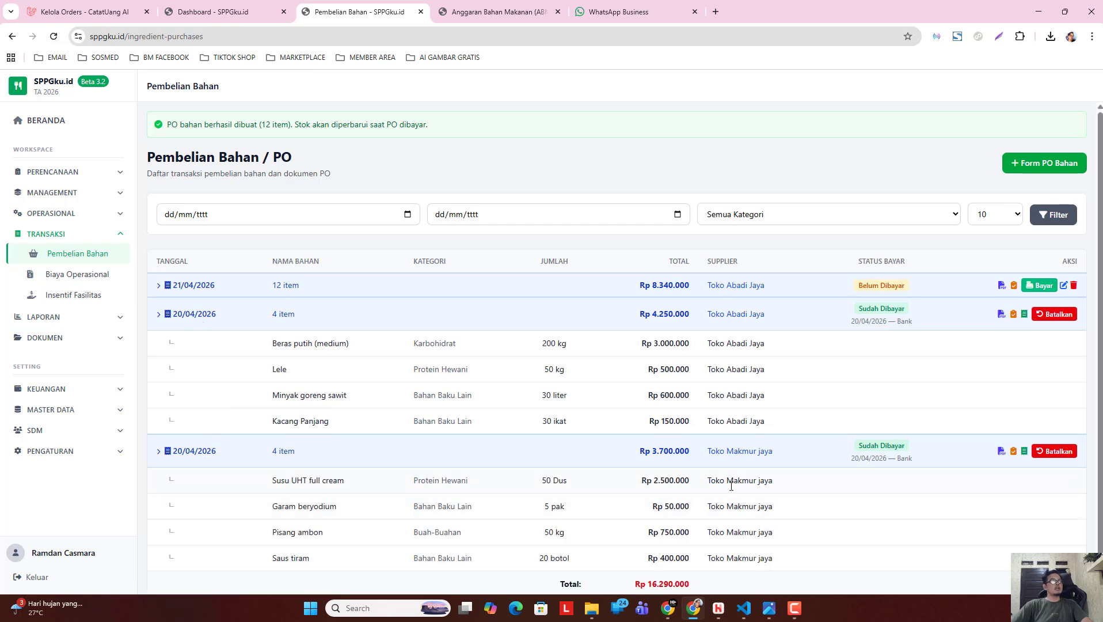
click(236, 451)
click(238, 318)
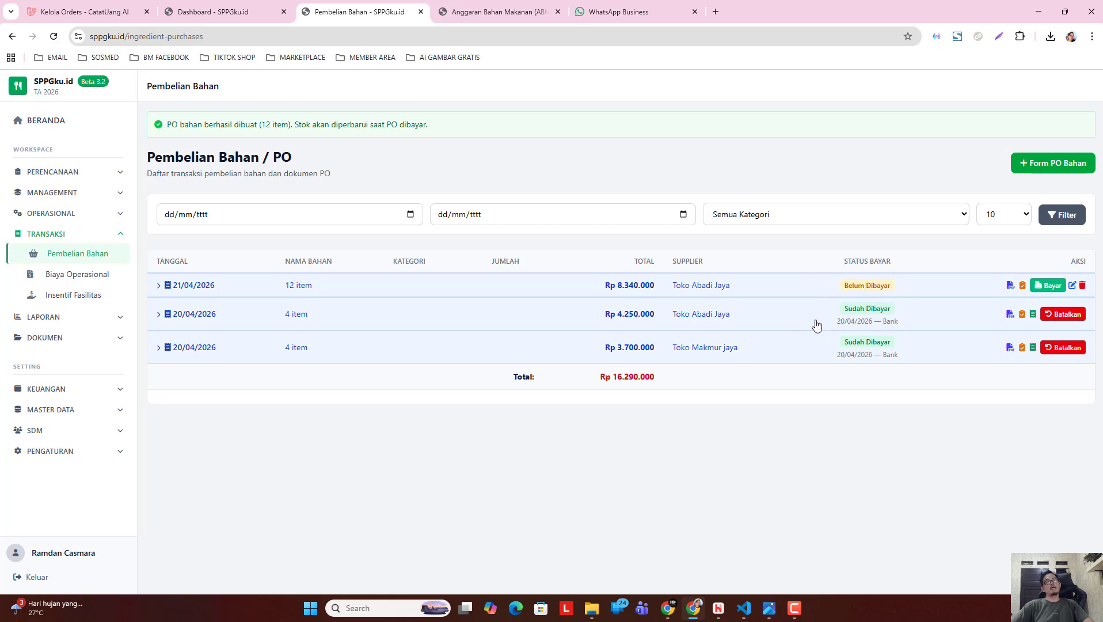
- Open the Purchase Order document of the 21/04/2026 purchase and review its document settings, item table and signature block
click(1008, 288)
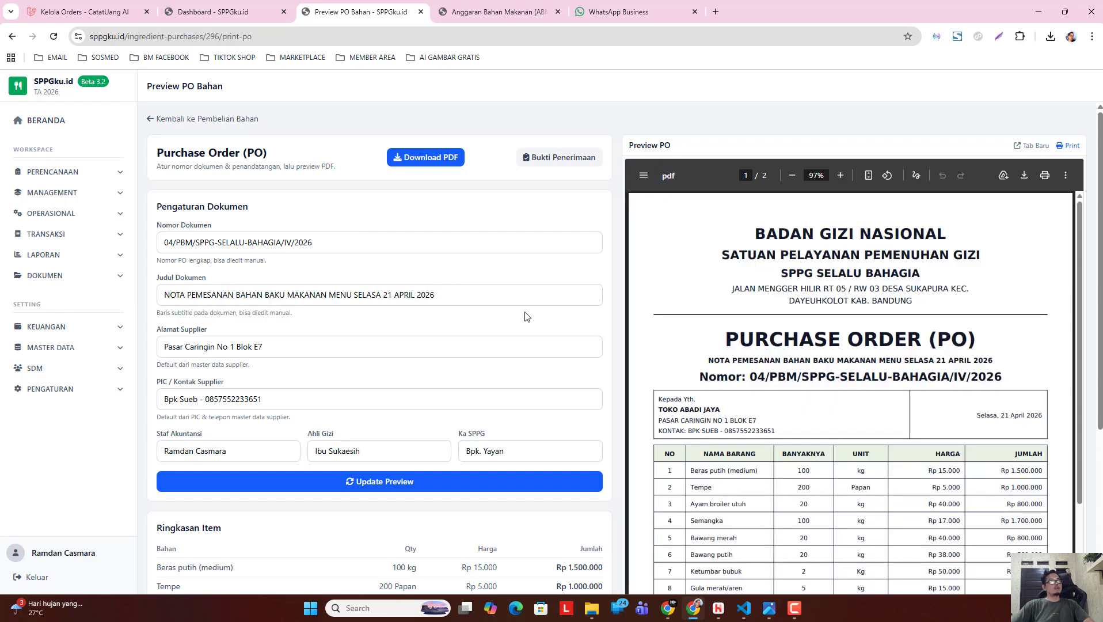
scroll(322, 319, down, 2)
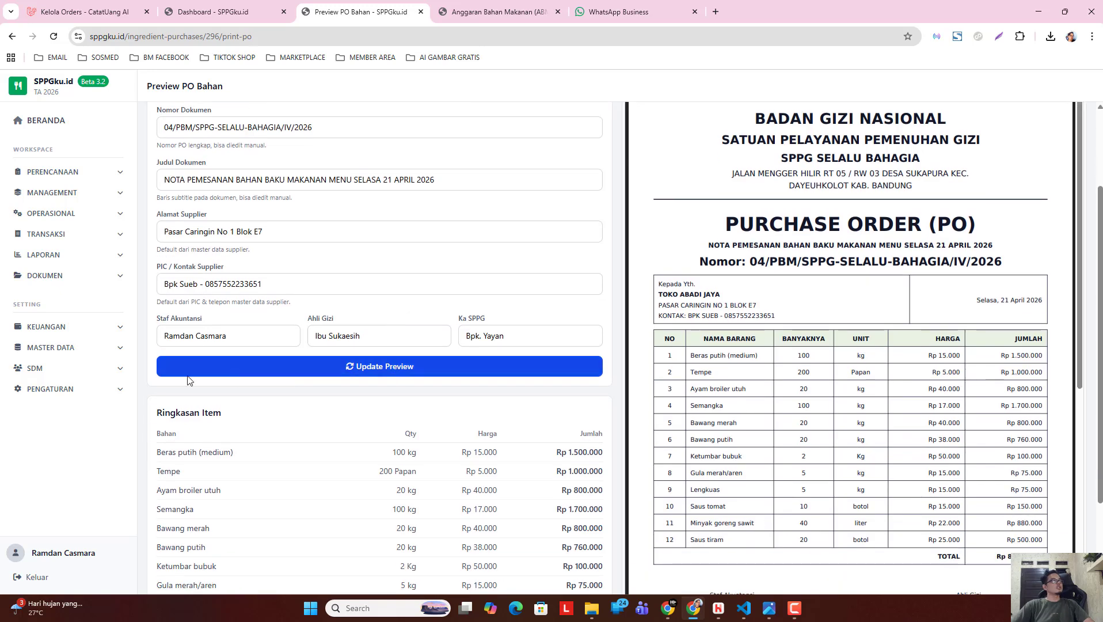
scroll(250, 298, up, 2)
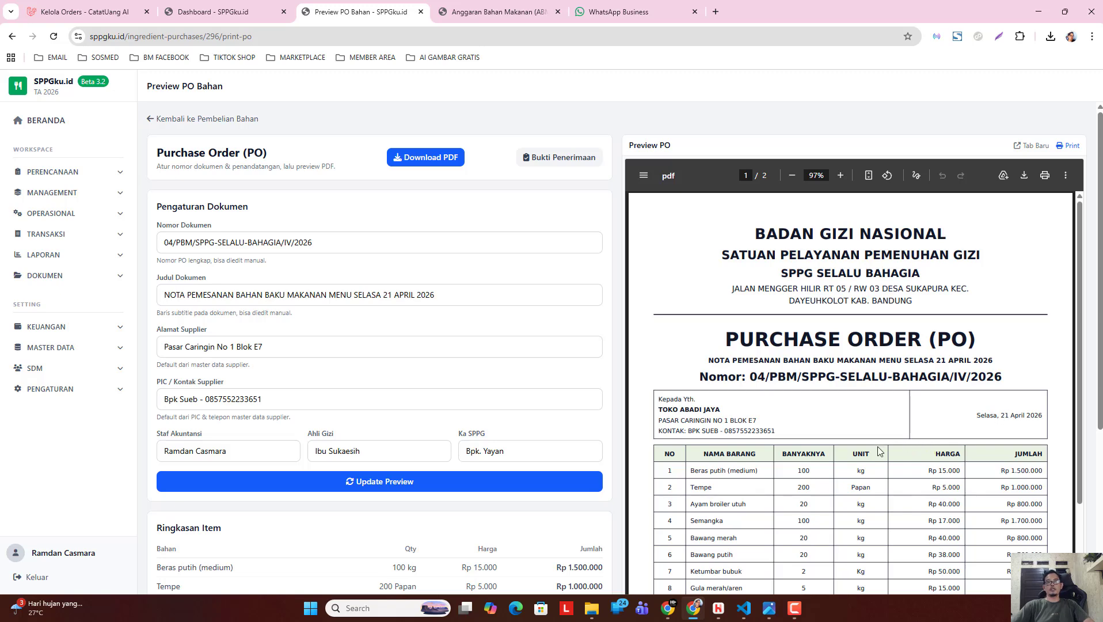
scroll(417, 364, down, 4)
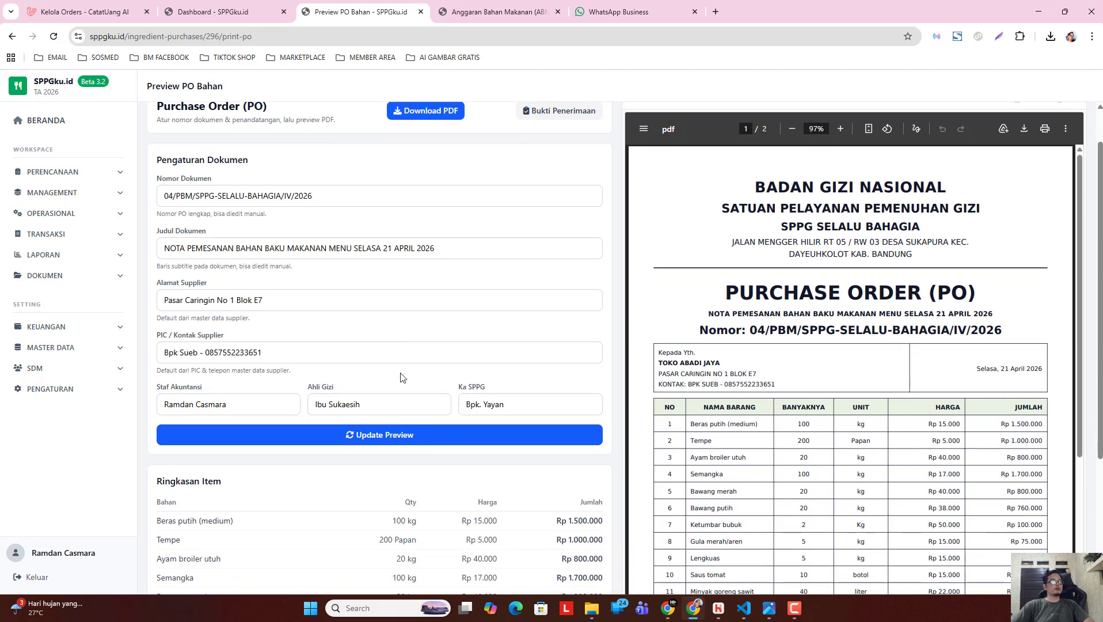
scroll(281, 327, up, 3)
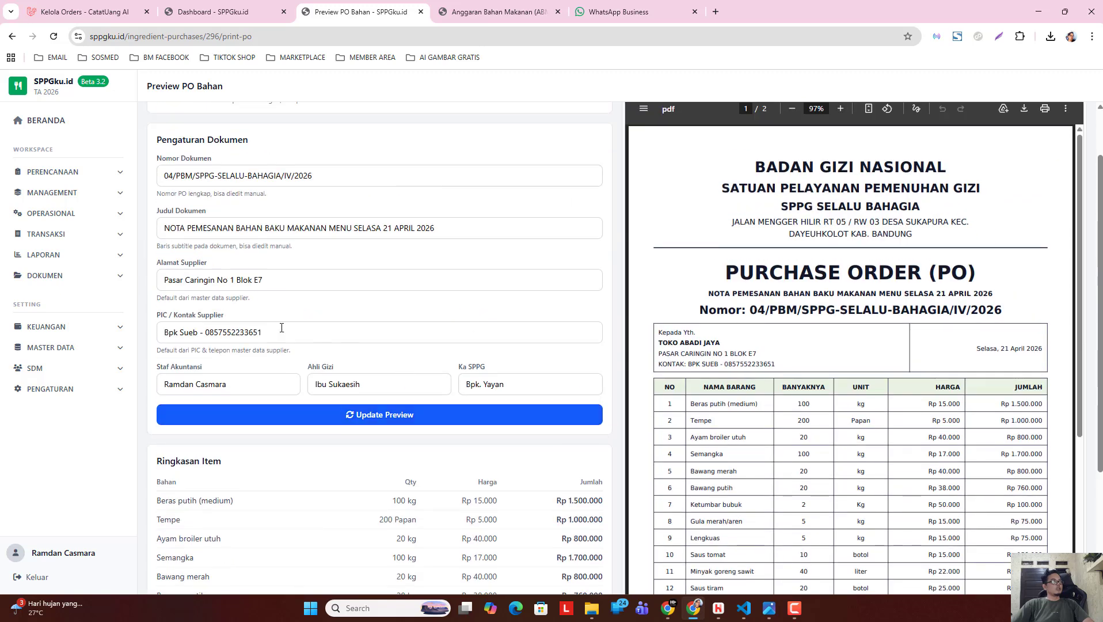
scroll(254, 332, up, 1)
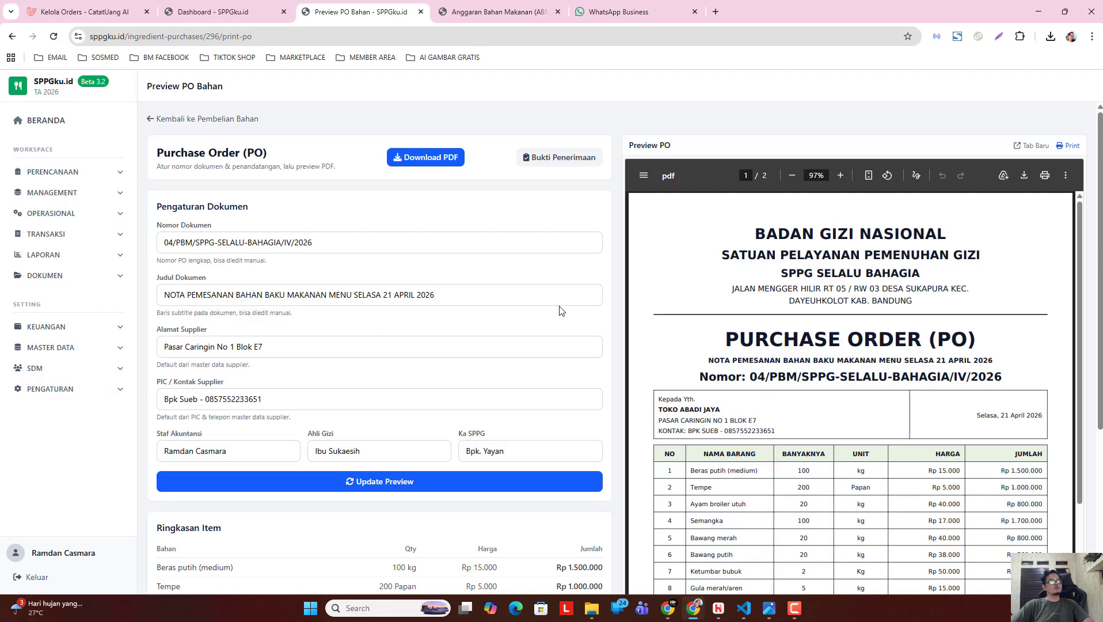
scroll(575, 299, down, 4)
scroll(610, 259, up, 4)
scroll(898, 322, down, 1)
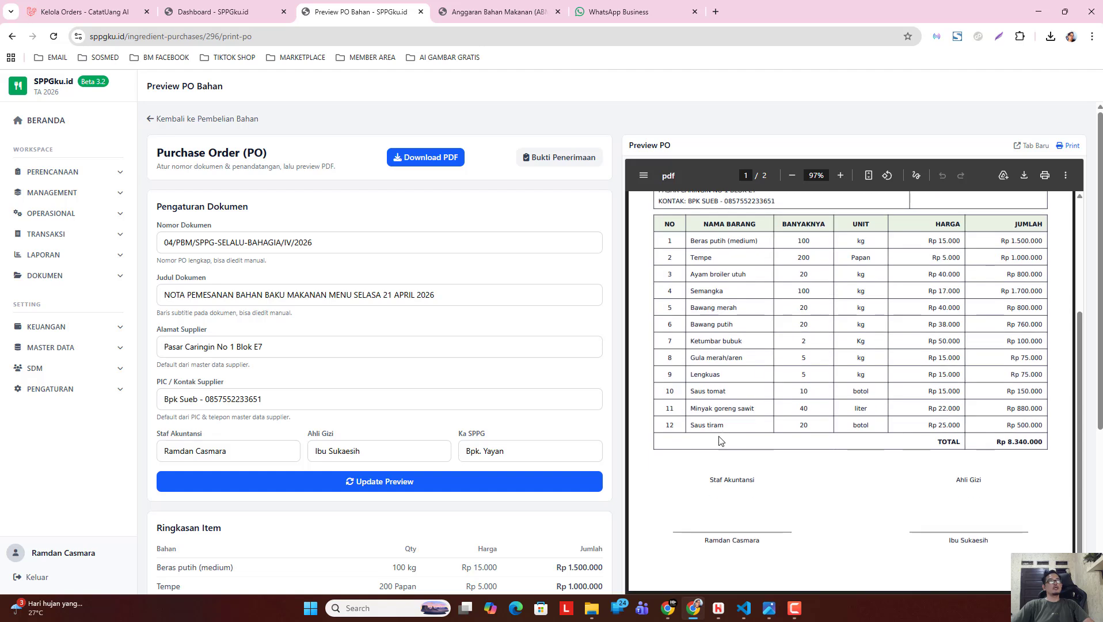
scroll(728, 335, up, 1)
scroll(714, 341, up, 3)
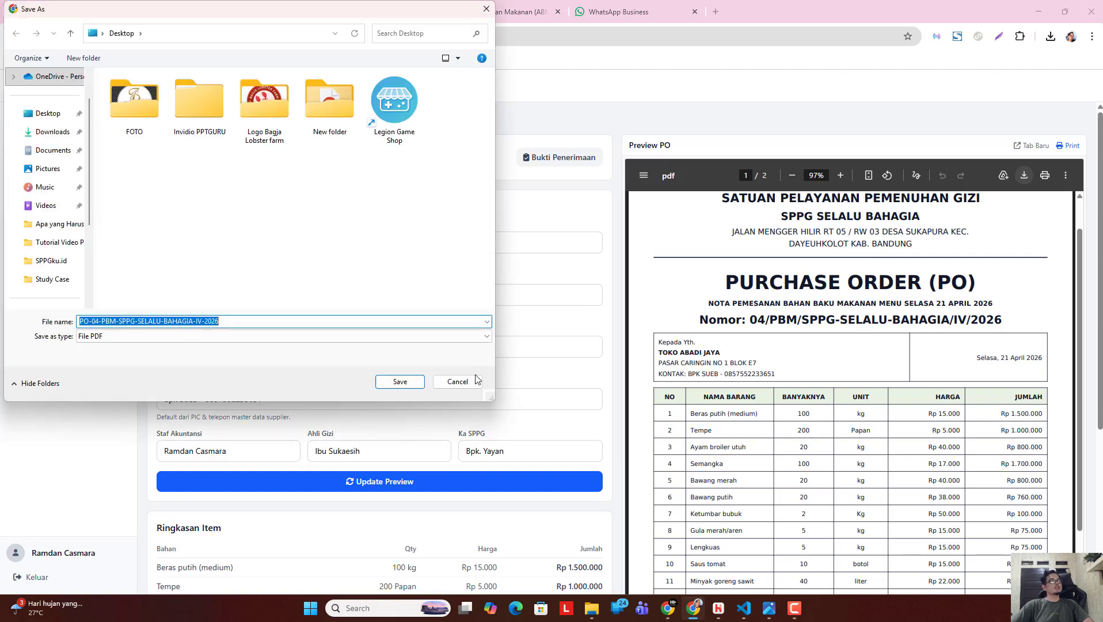
- Dismiss the PDF save dialog, check the Purchase Order's pages in the print preview, and close it without printing
click(469, 380)
click(1044, 175)
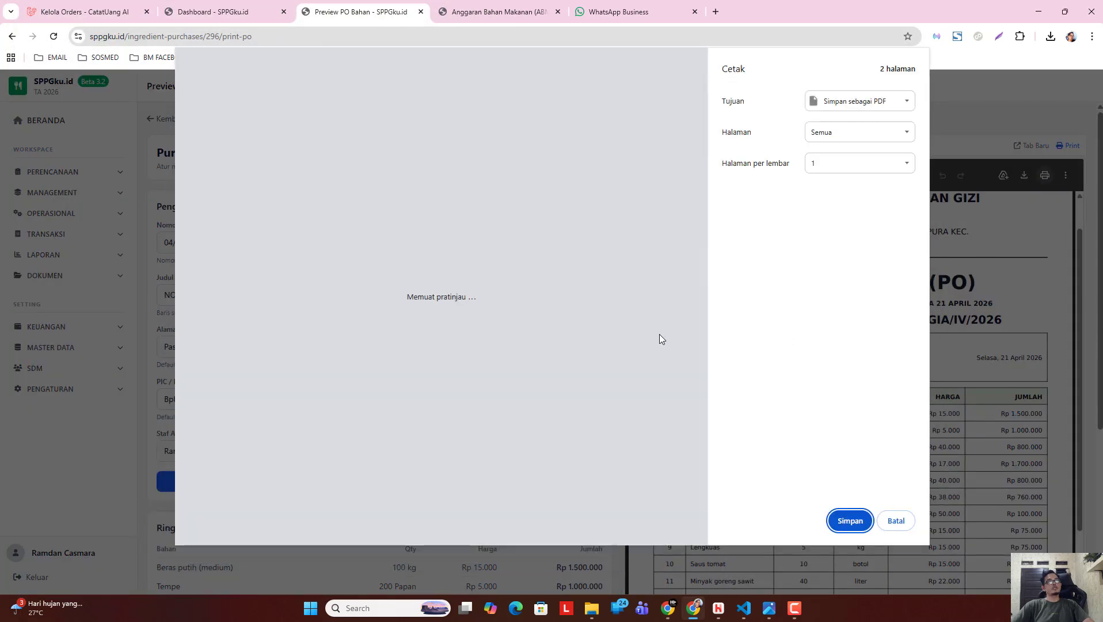
scroll(411, 450, down, 5)
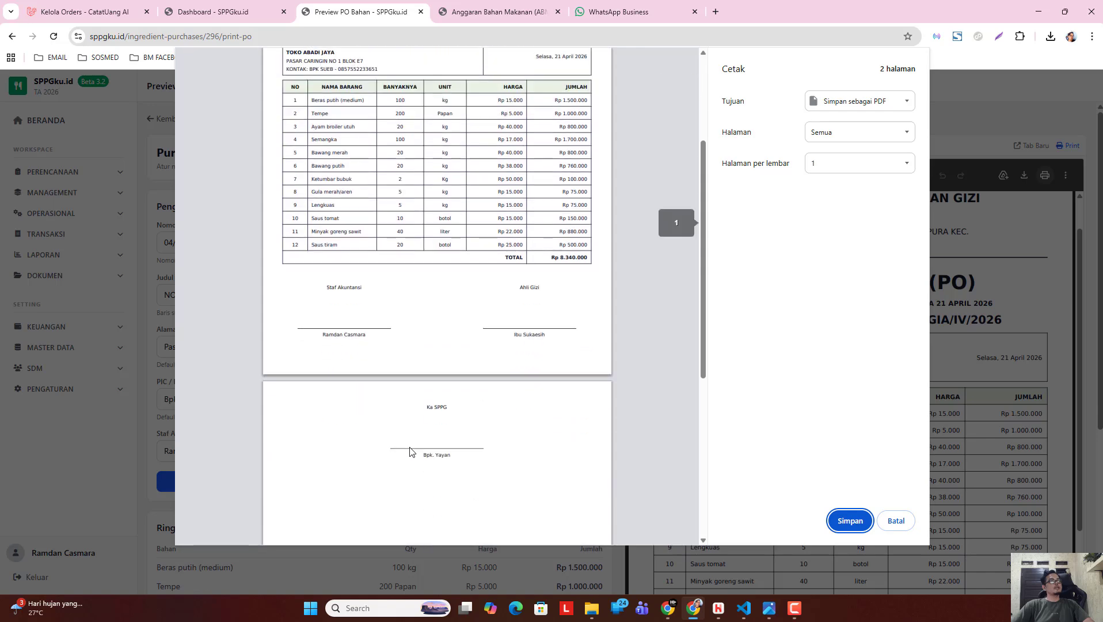
scroll(481, 412, up, 5)
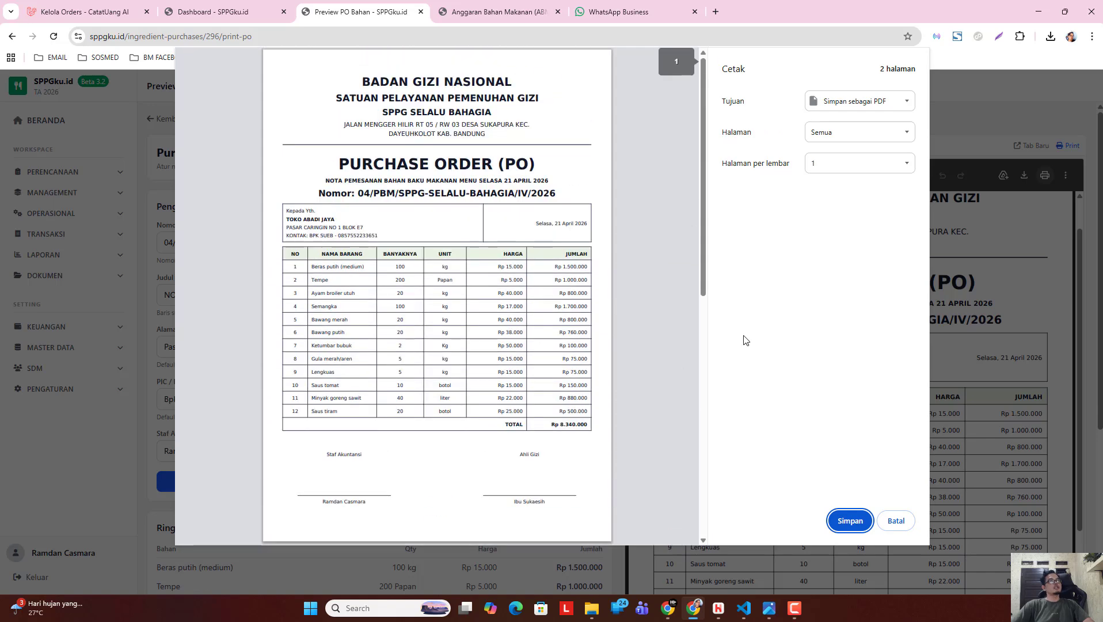
click(896, 521)
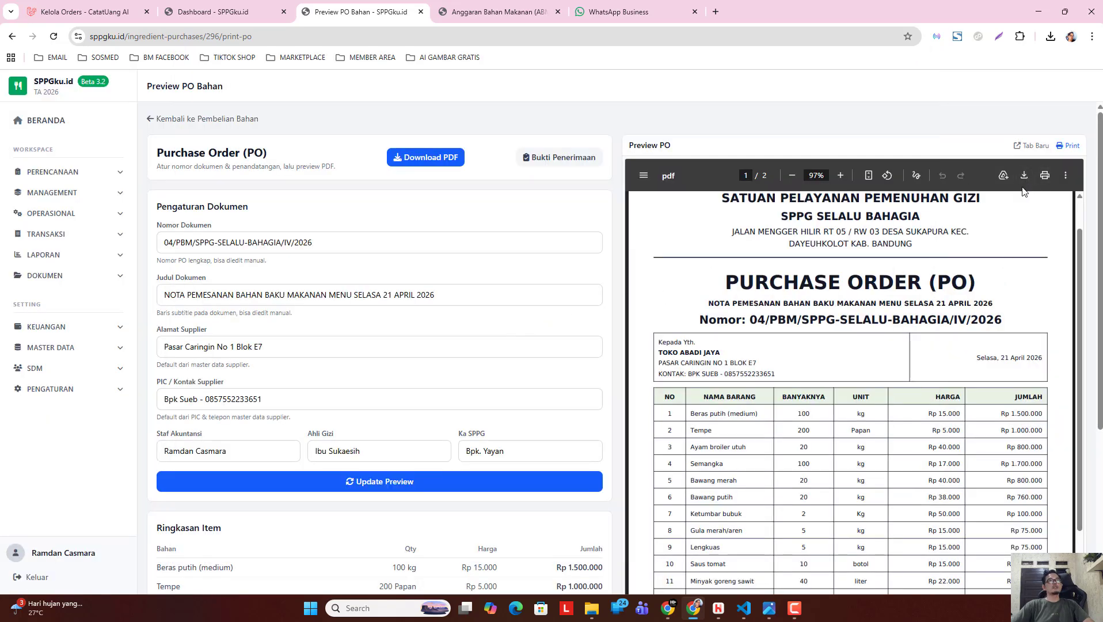
- Review the previewed Purchase Order from its header through the item total to the signatures on the second page
scroll(924, 312, up, 1)
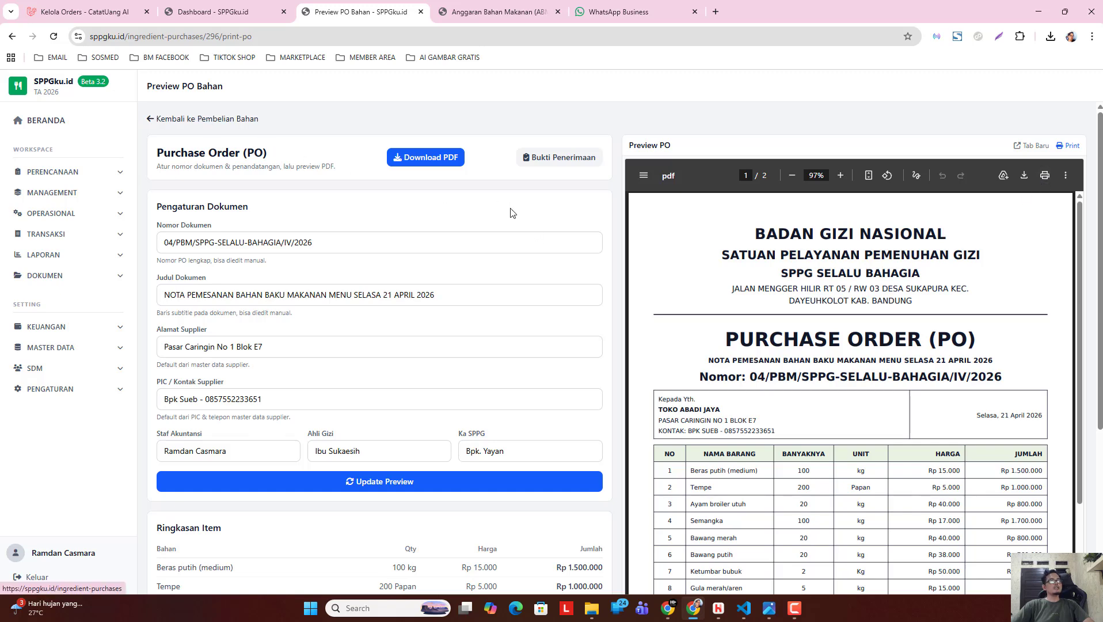
scroll(835, 377, down, 4)
scroll(836, 377, down, 2)
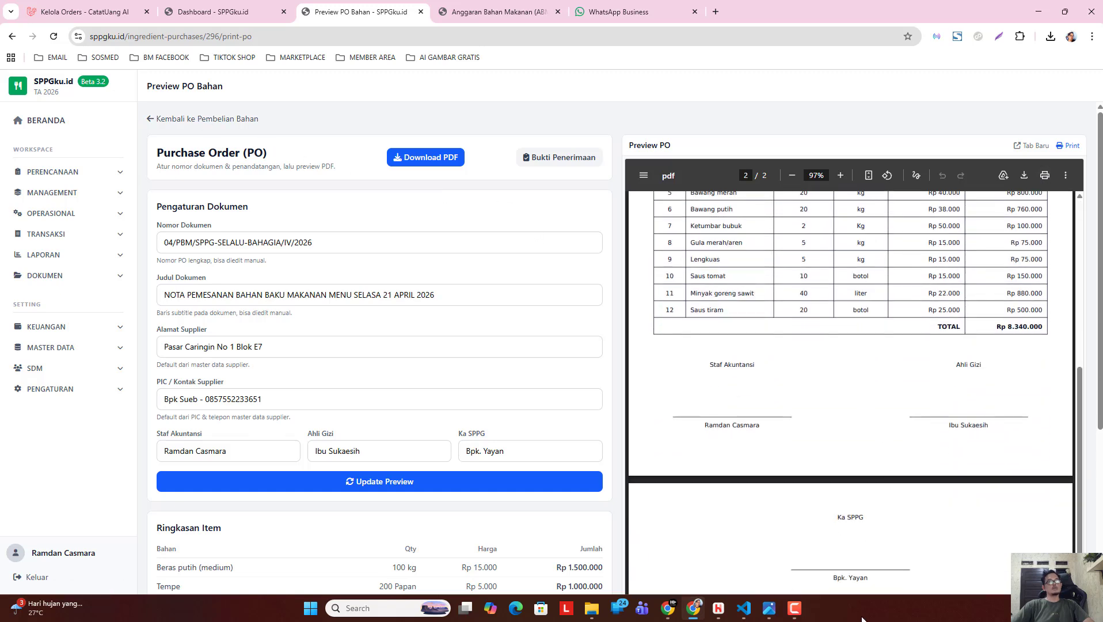
scroll(875, 395, down, 1)
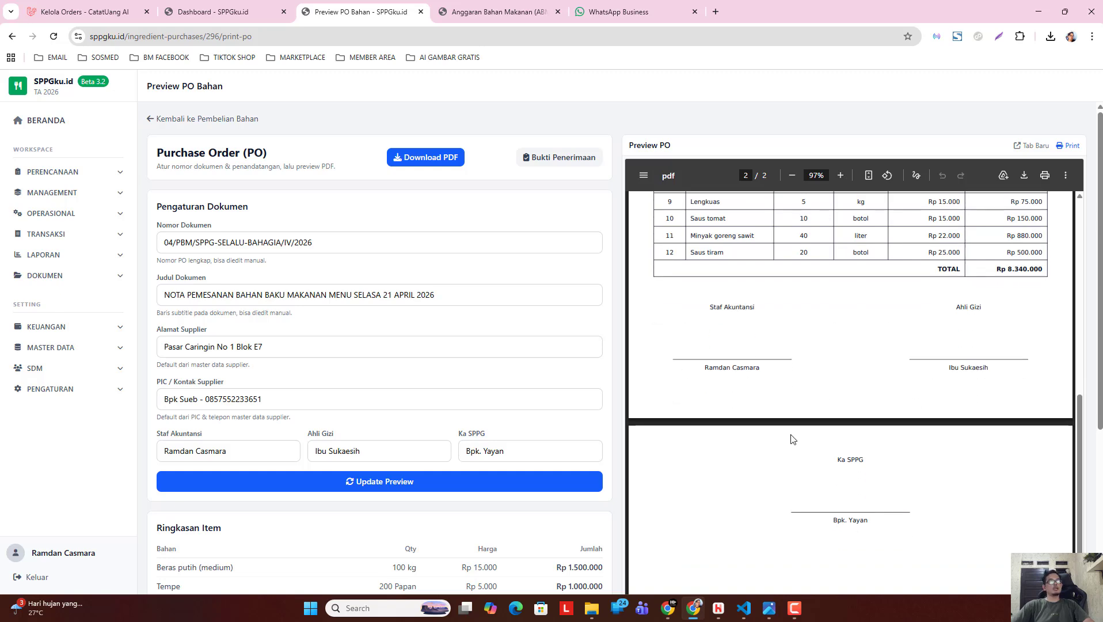
scroll(792, 439, up, 6)
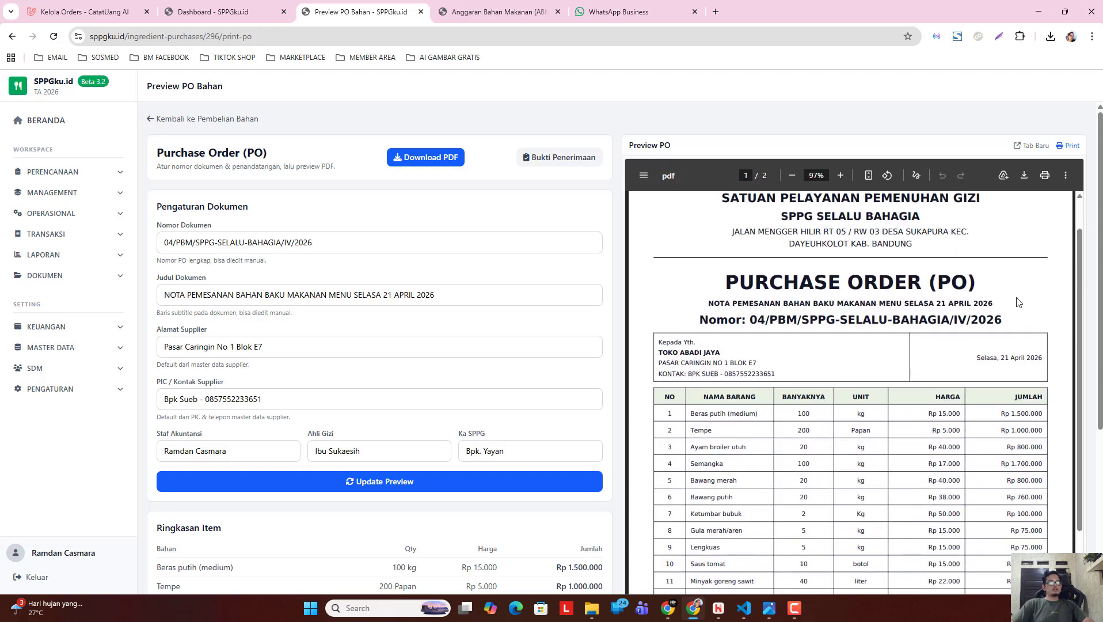
scroll(892, 305, up, 1)
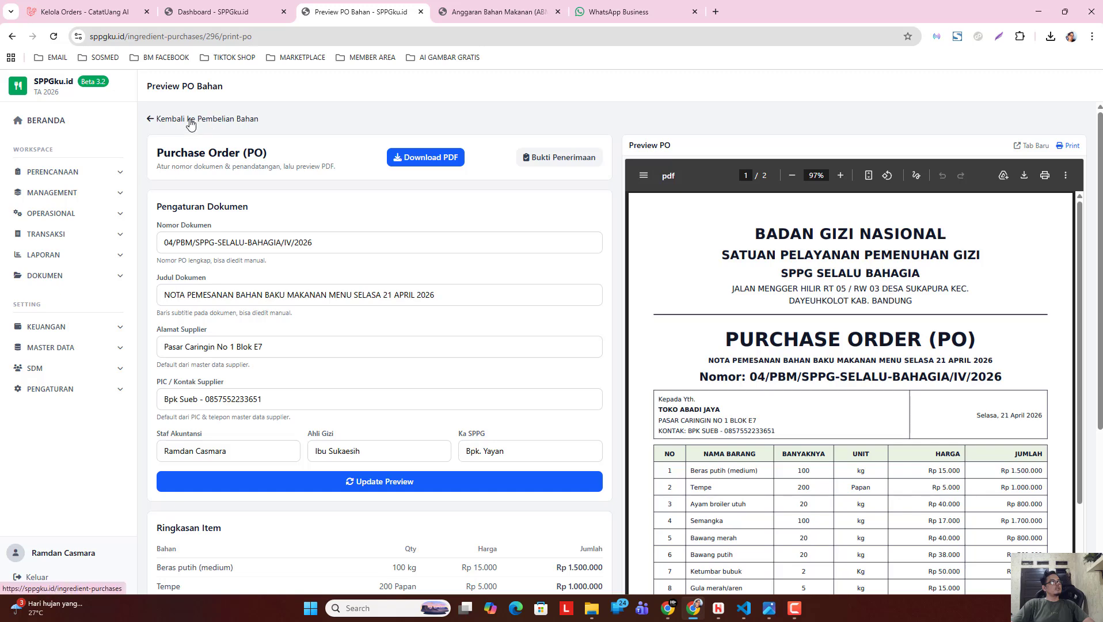
- Return to the purchase list, open the 21/04/2026 purchase's Bukti Penerimaan Barang, and review its checklist and signature fields
click(192, 118)
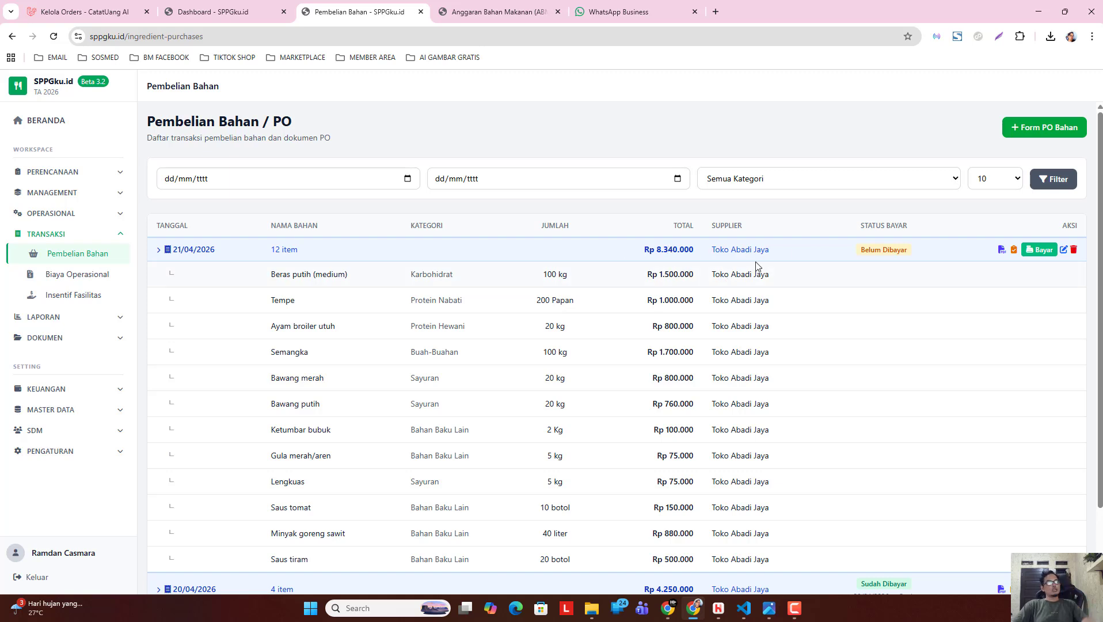
click(587, 255)
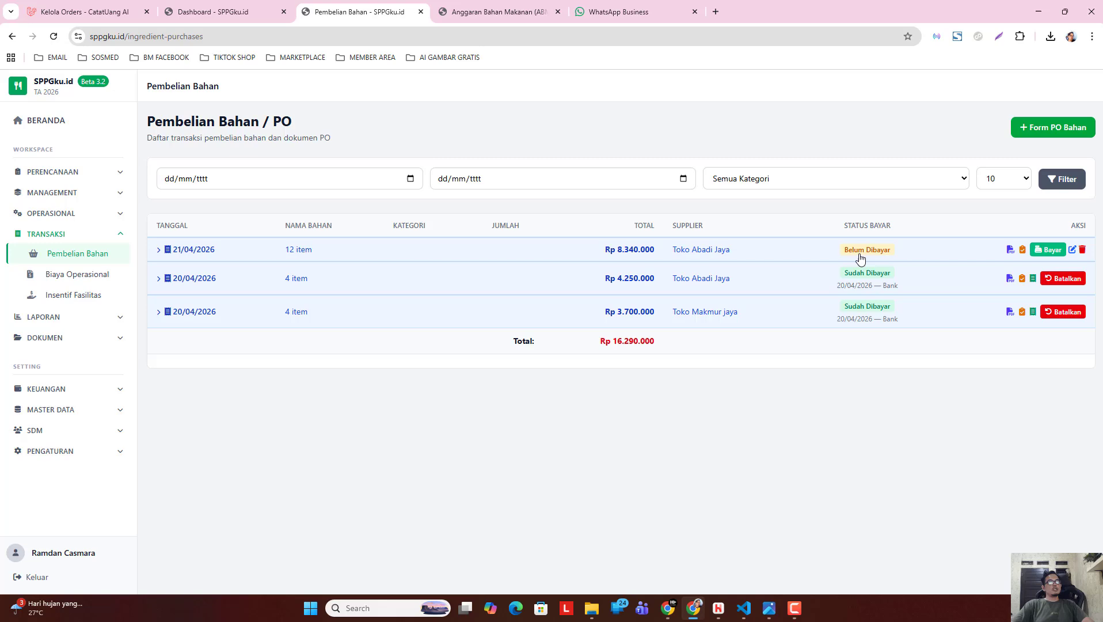
click(1022, 251)
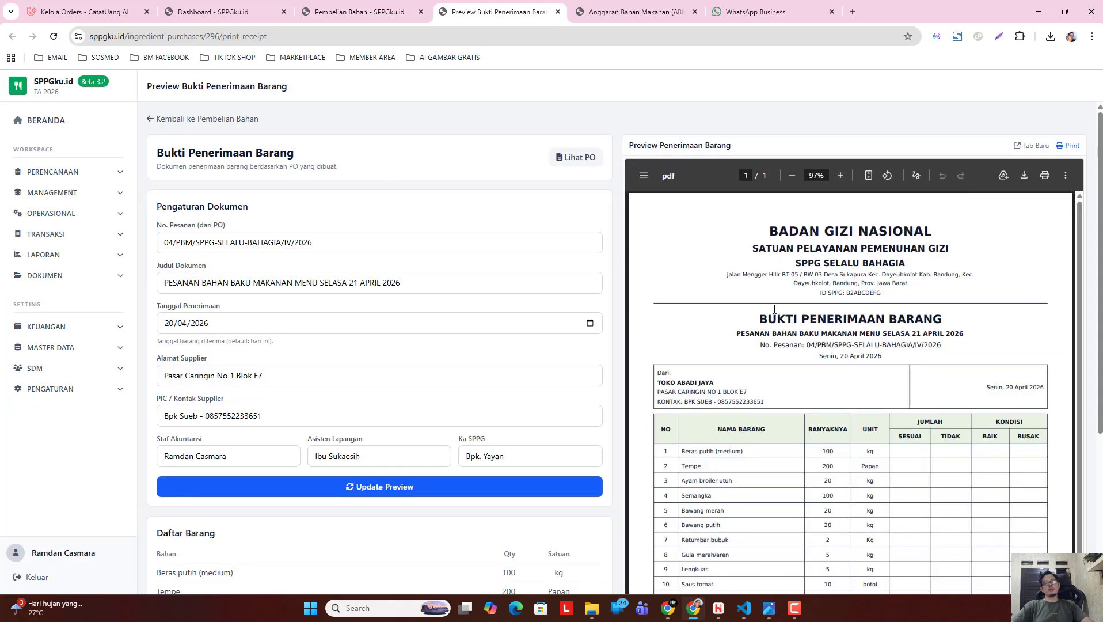
scroll(731, 321, down, 3)
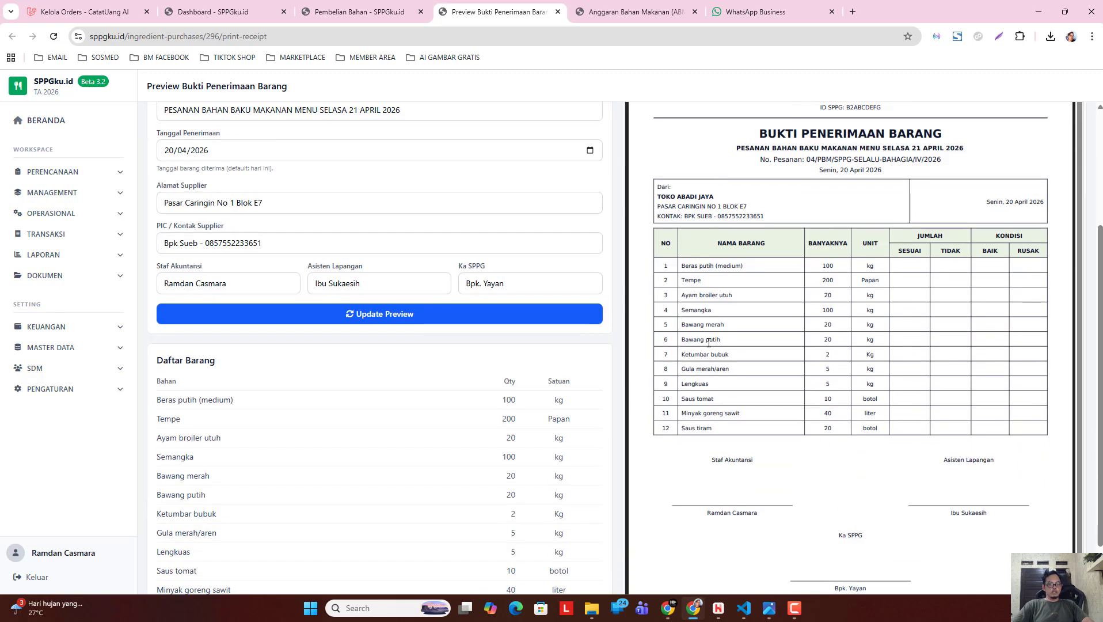
scroll(805, 351, up, 3)
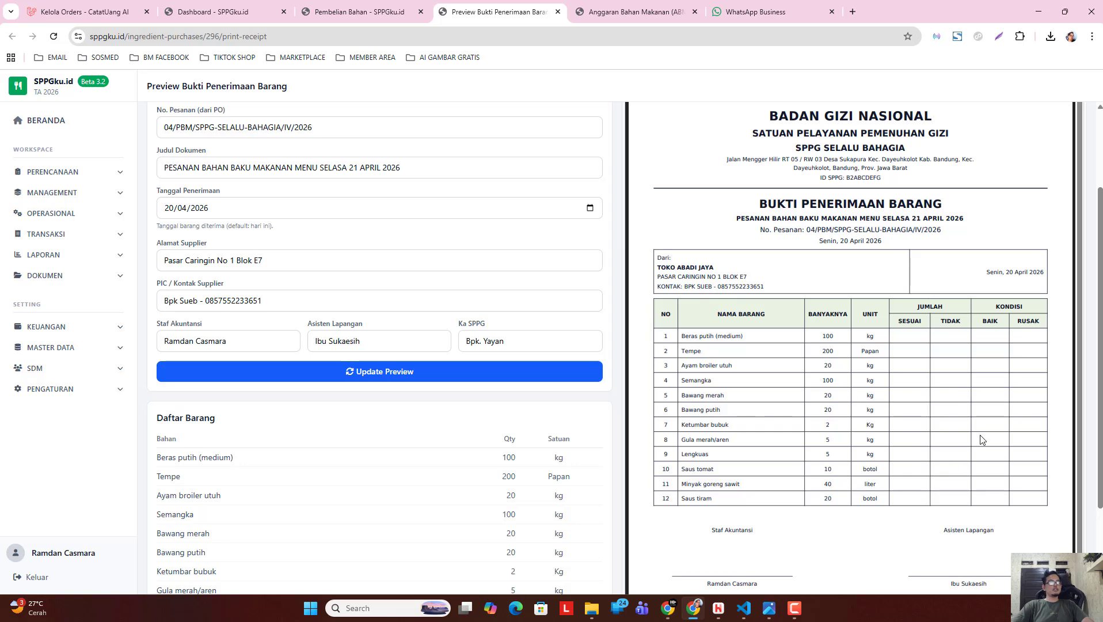
scroll(334, 264, up, 1)
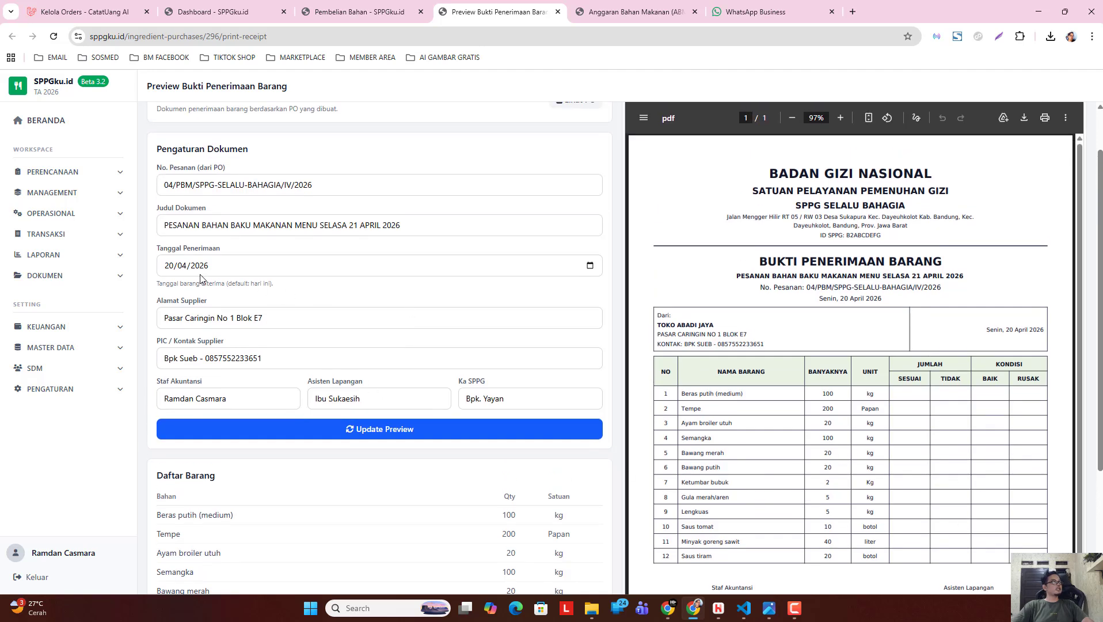
- Set the goods receipt's Tanggal Penerimaan to 21/04/2026, update the preview, and check the date in the document
click(590, 265)
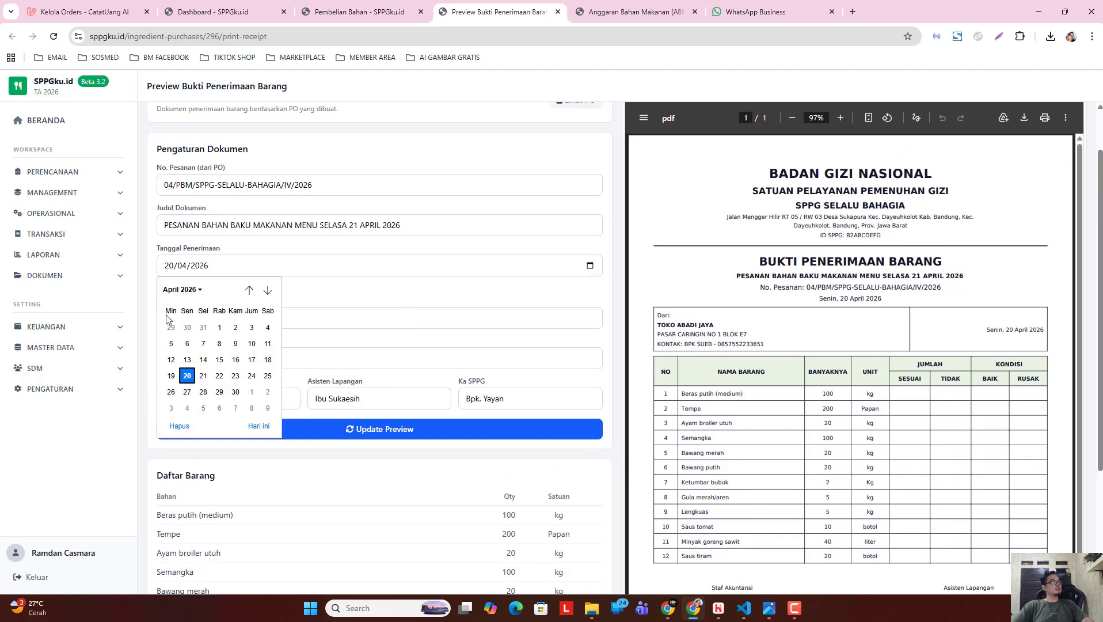
click(201, 377)
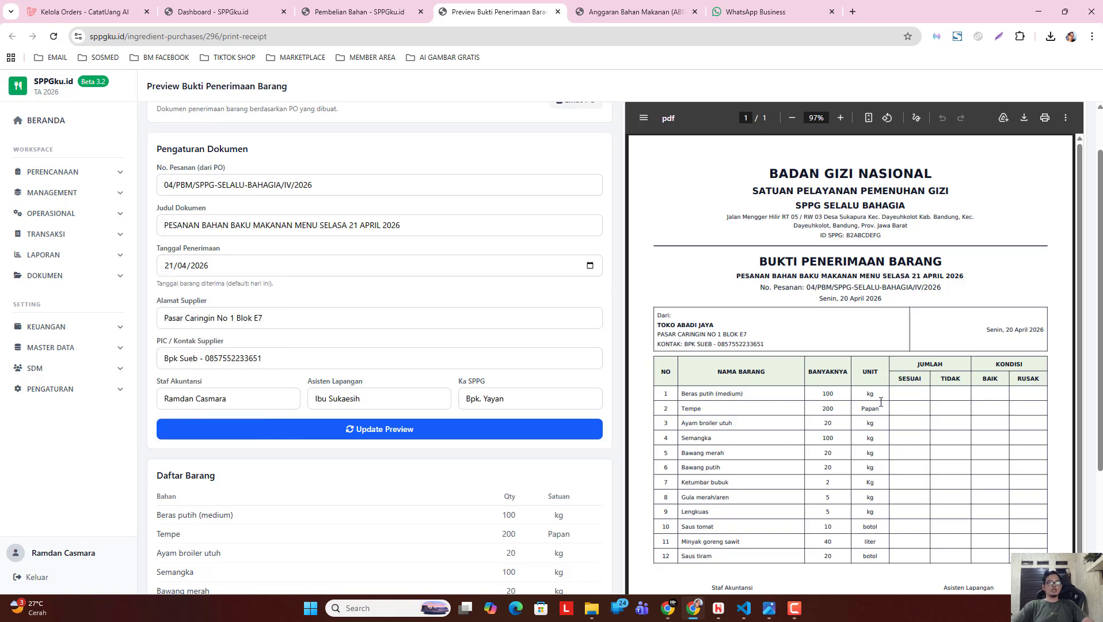
scroll(881, 402, down, 1)
click(366, 431)
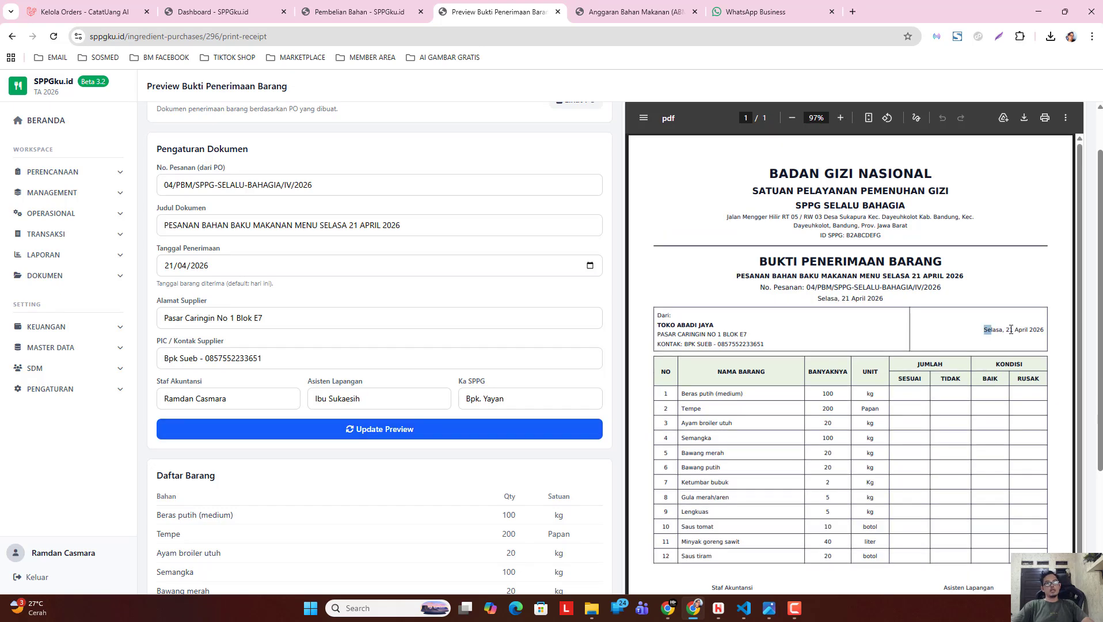
drag(1011, 329, 1040, 328)
click(1023, 333)
click(590, 265)
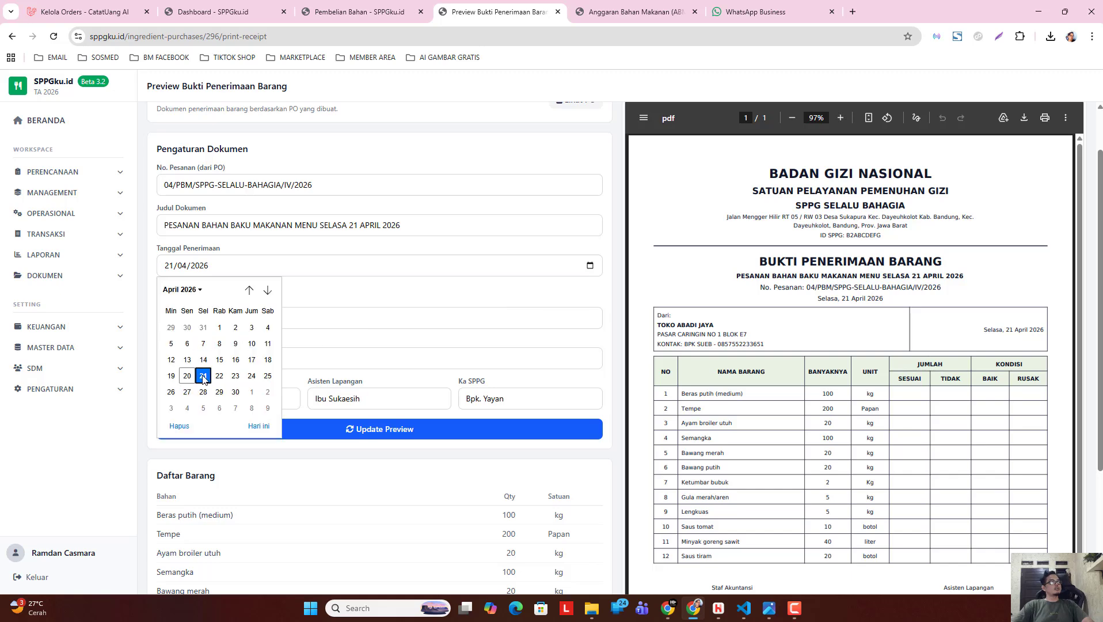
click(207, 373)
click(484, 427)
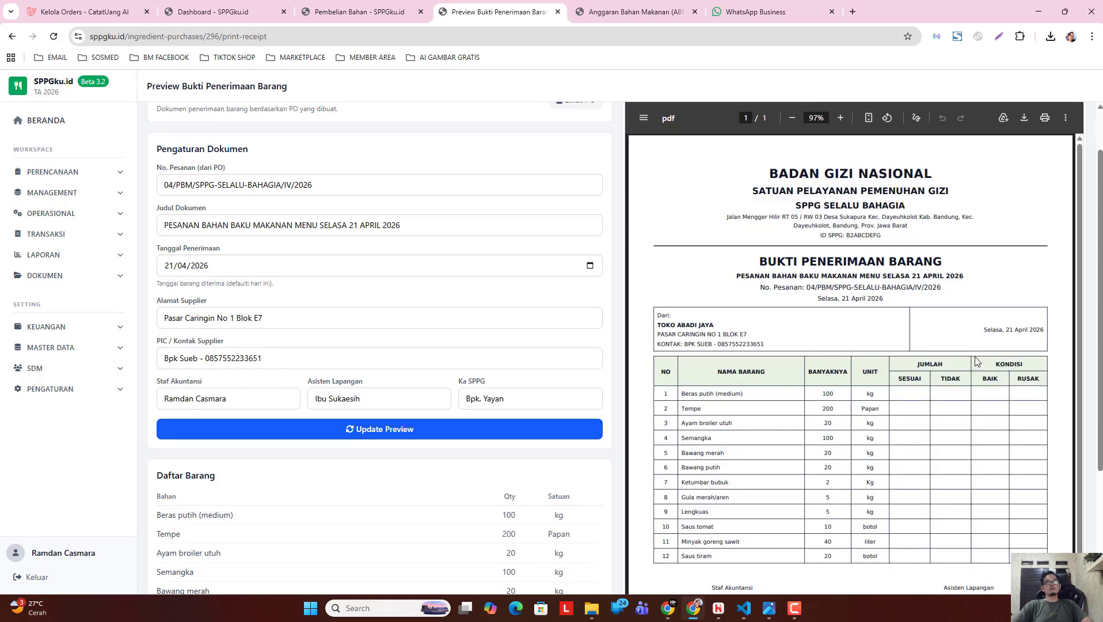
- Review the goods receipt's date, item checklist and signature fields, and return to the ingredient purchase list
drag(985, 330, 1029, 327)
scroll(895, 373, down, 4)
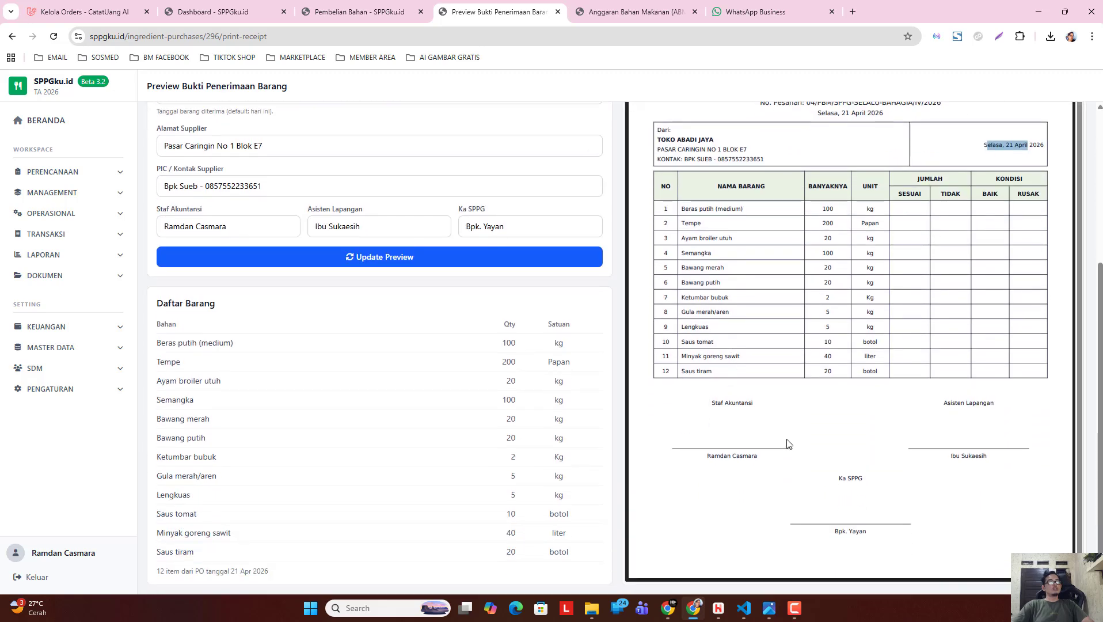
scroll(787, 403, up, 5)
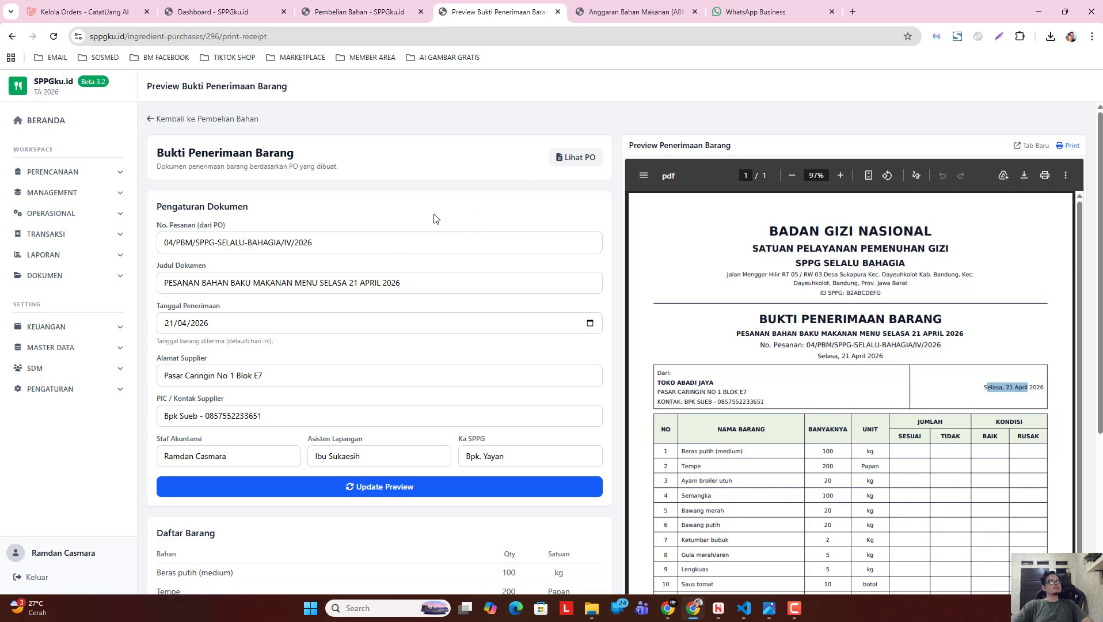
click(223, 119)
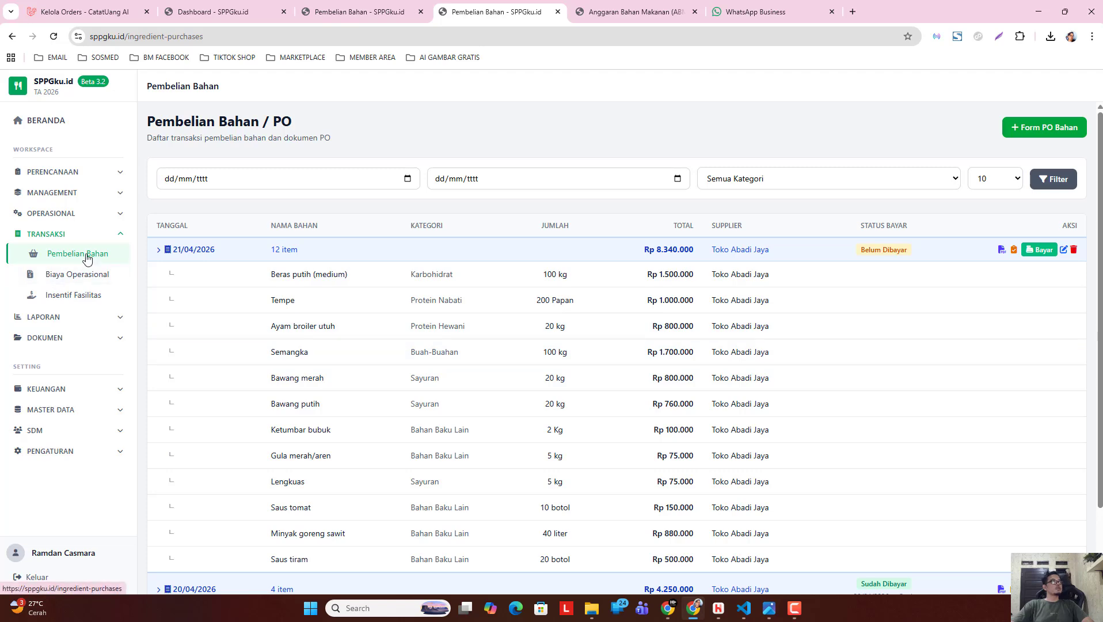
click(68, 124)
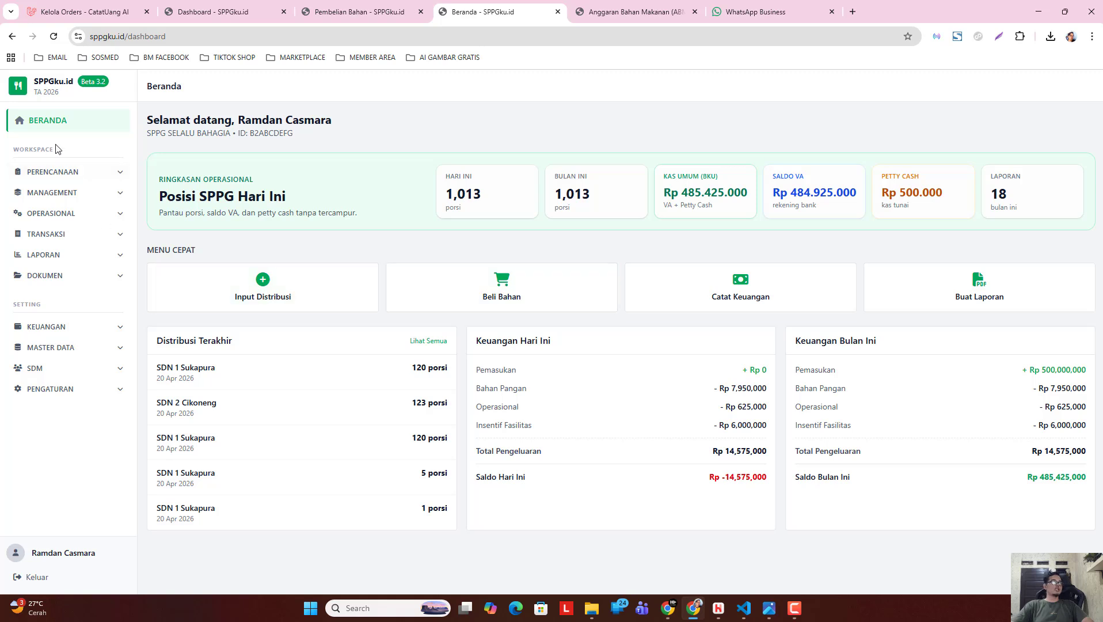
click(69, 215)
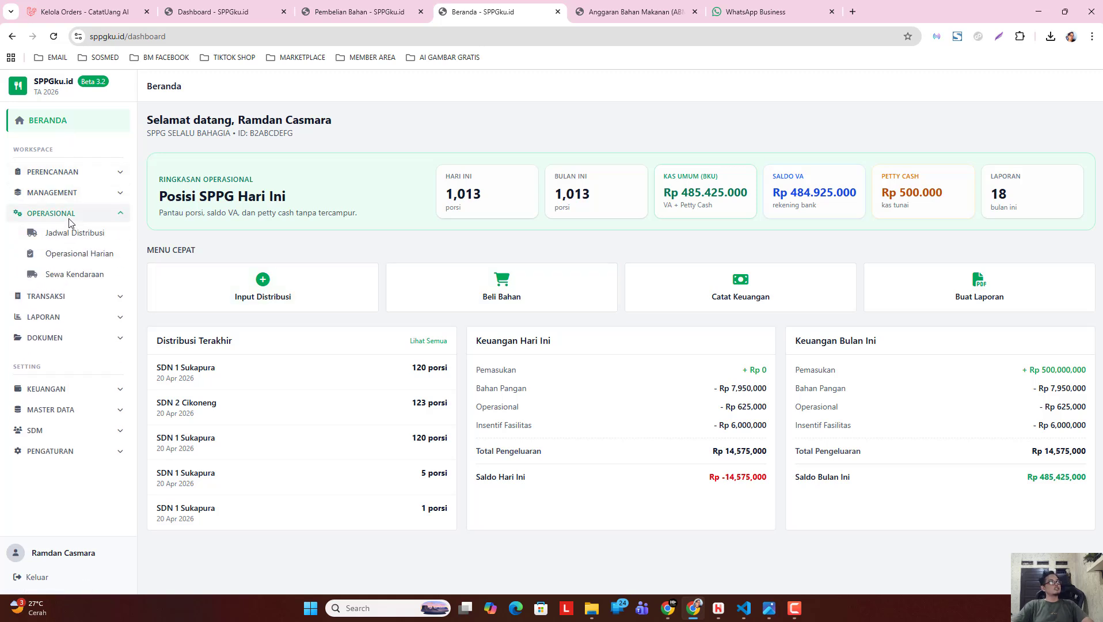
click(69, 216)
click(69, 217)
click(69, 217)
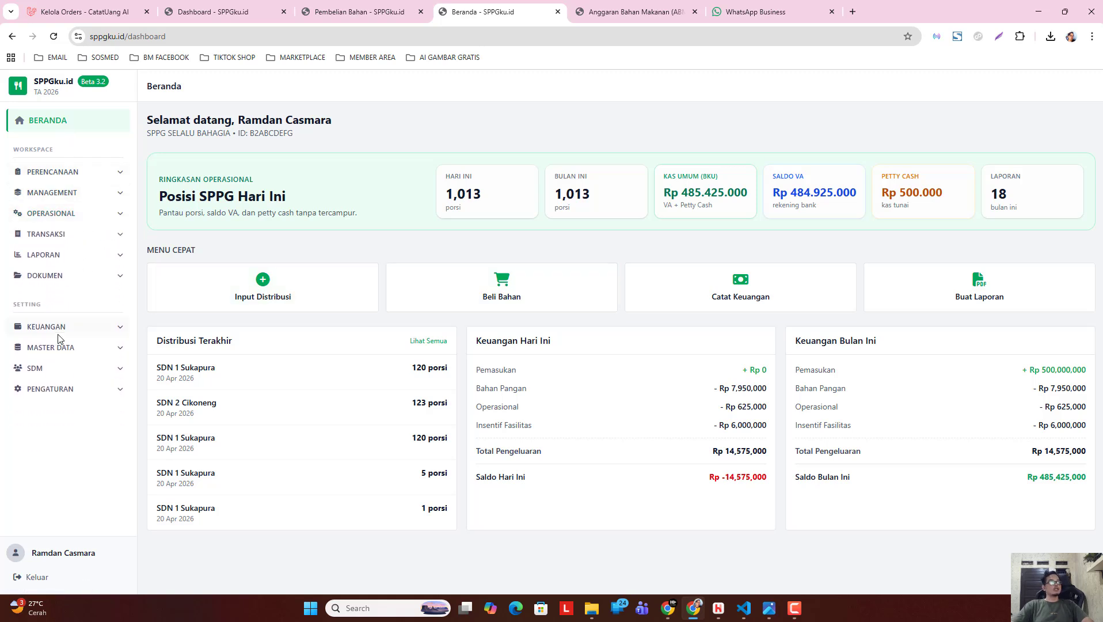
click(79, 335)
click(82, 328)
click(115, 275)
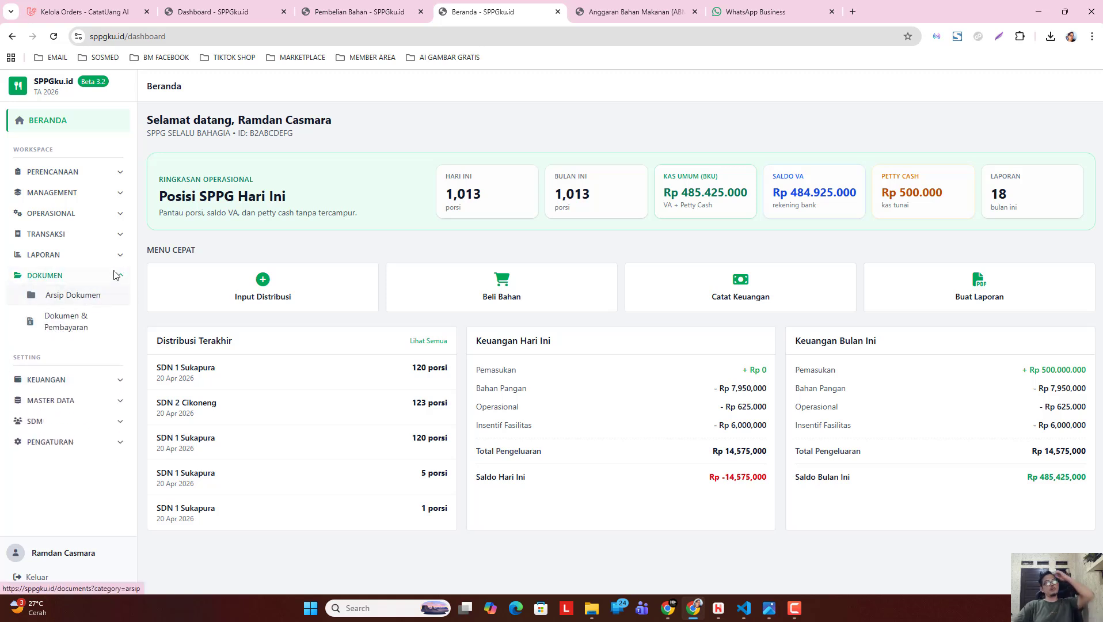
click(115, 274)
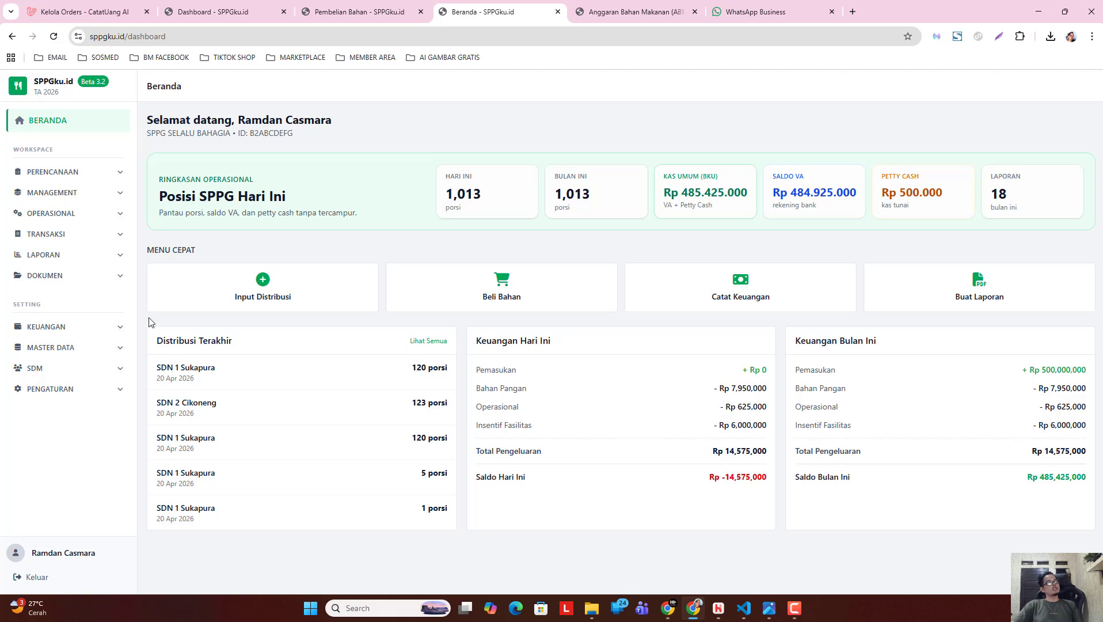
- View the RAB budget list, go back to Beranda, and open the Pembelian Bahan list
click(75, 172)
click(84, 201)
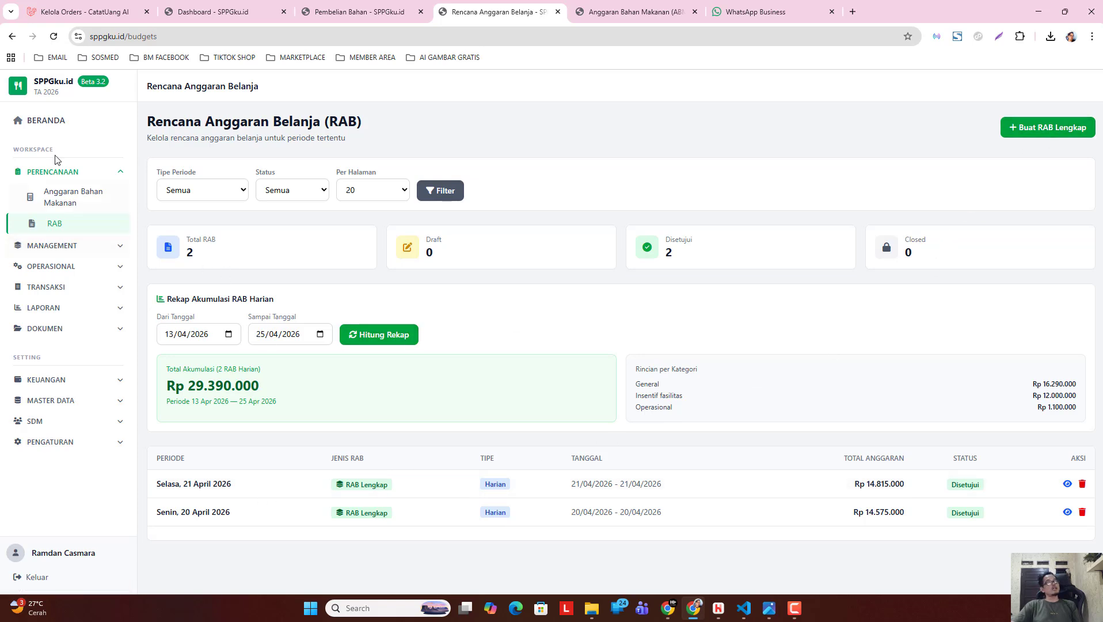
click(68, 124)
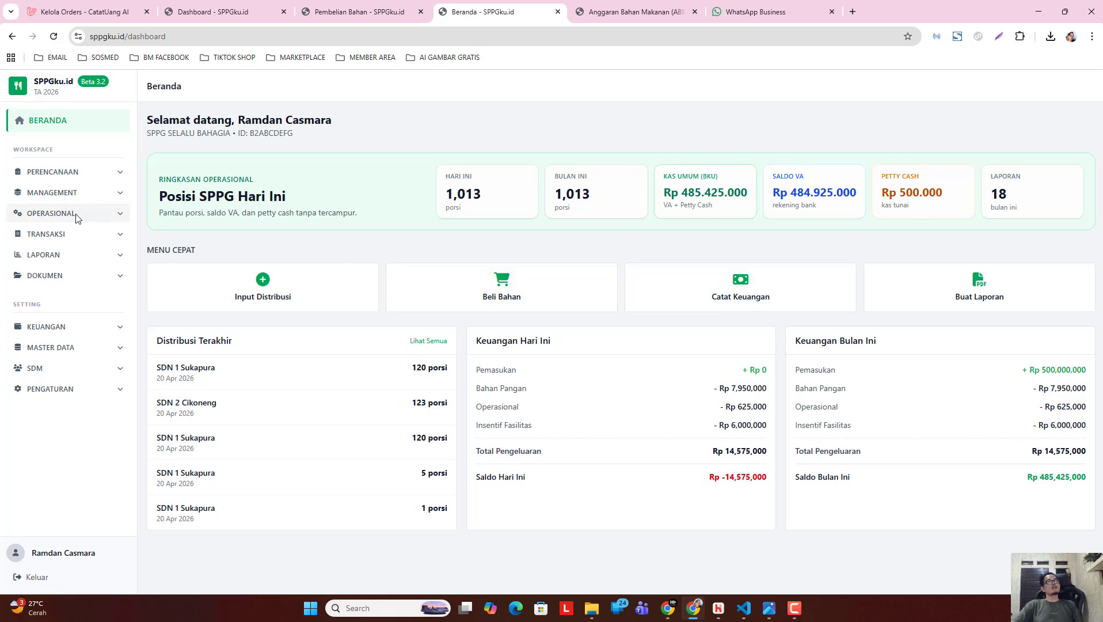
click(74, 234)
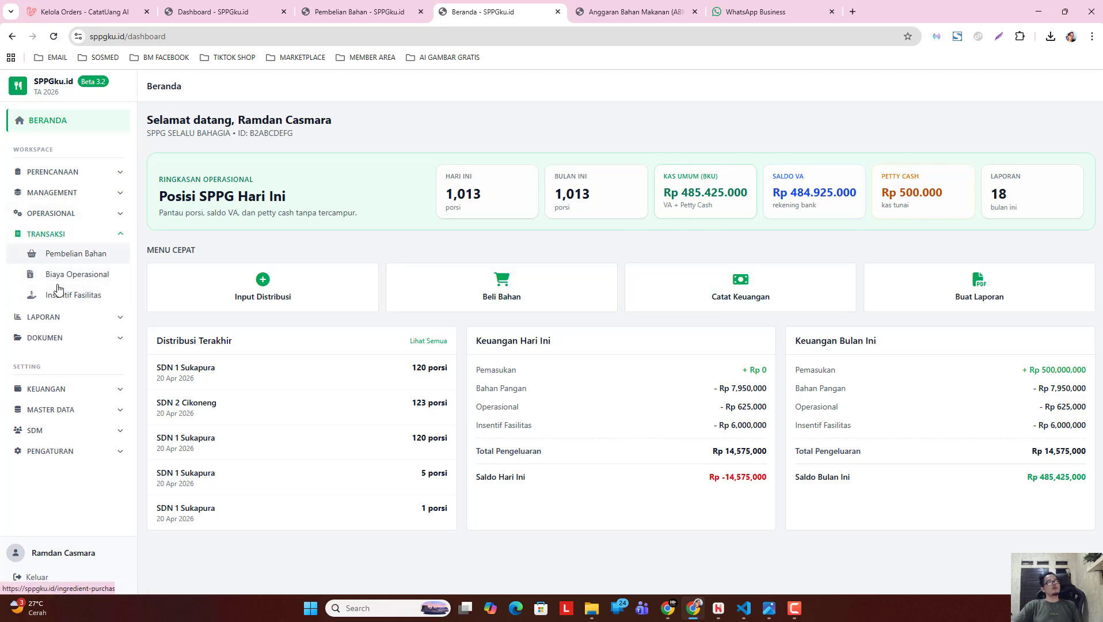
click(87, 255)
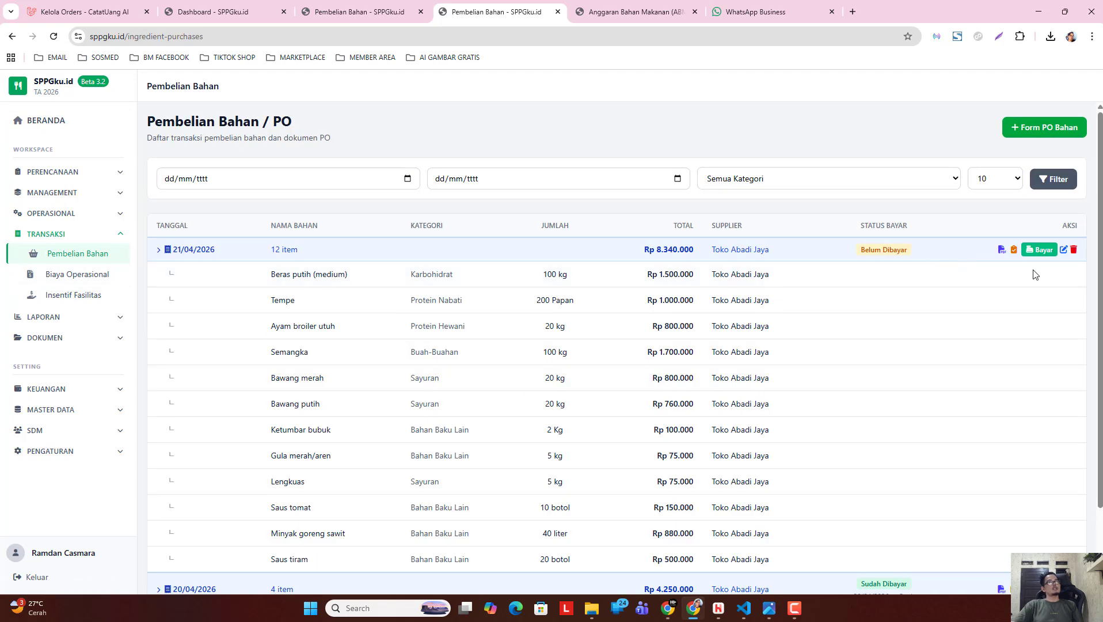
- Record the operational costs for 21/04/2026 by importing the items from that day's RAB, and save them
click(65, 286)
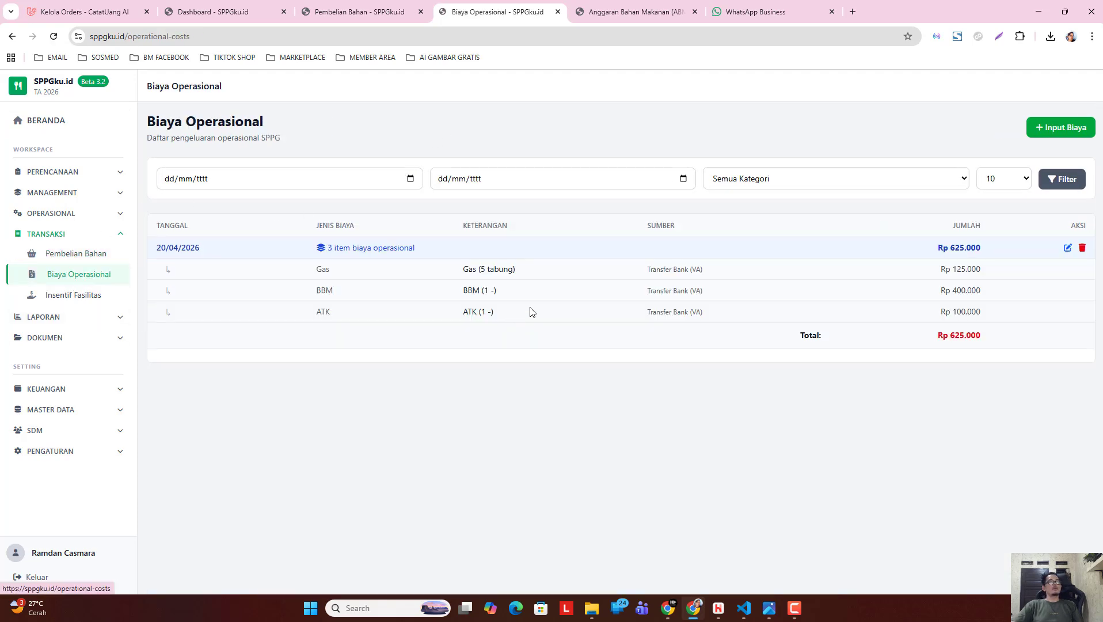
click(1051, 134)
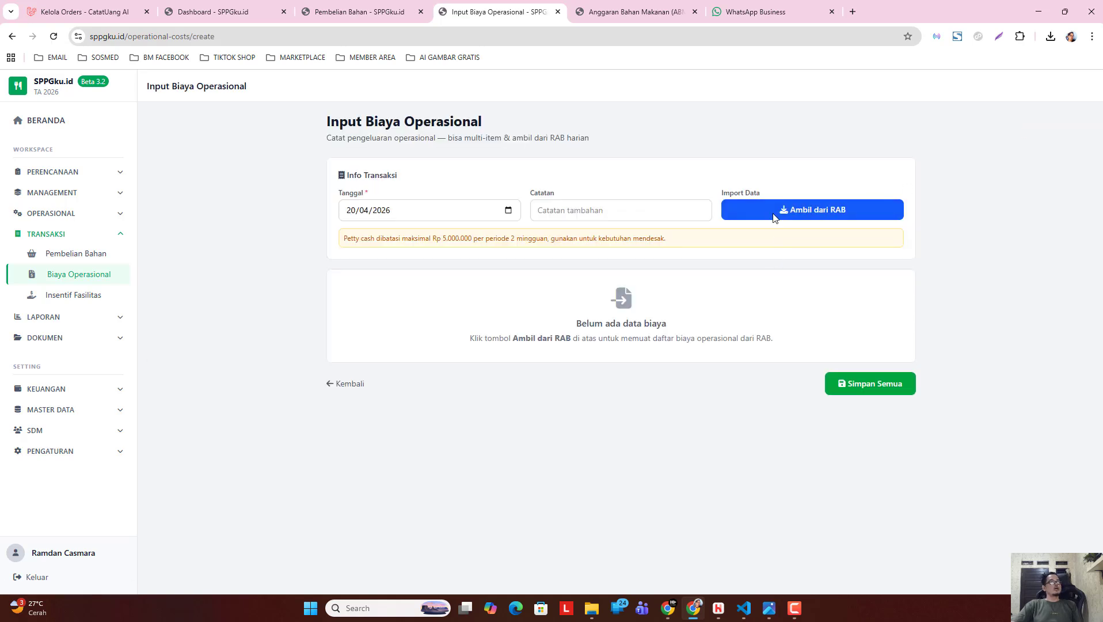
click(507, 211)
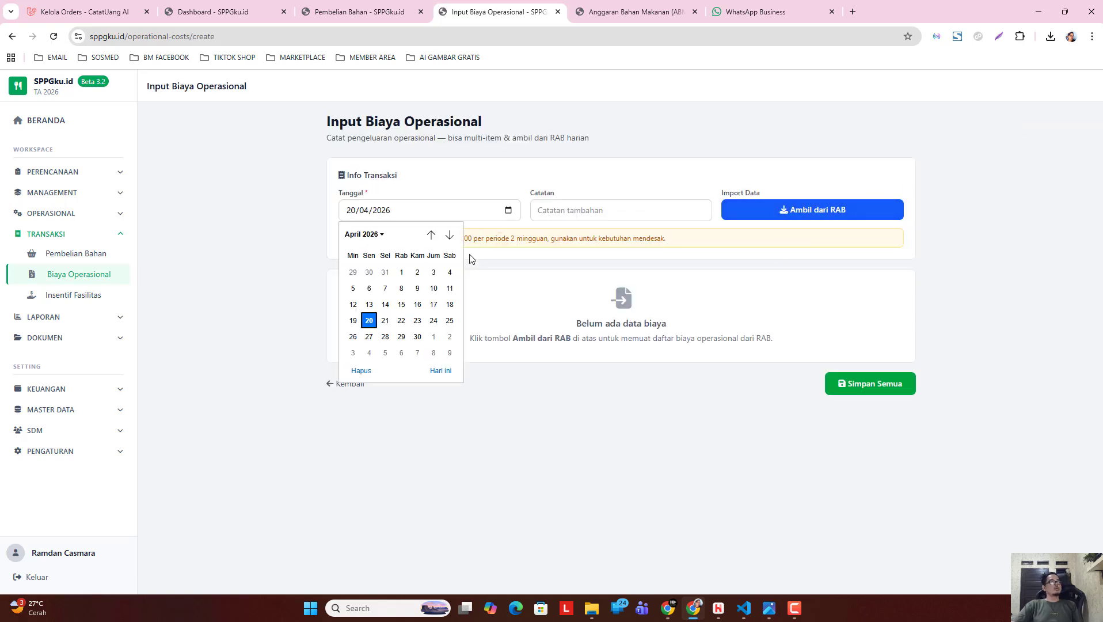
click(383, 318)
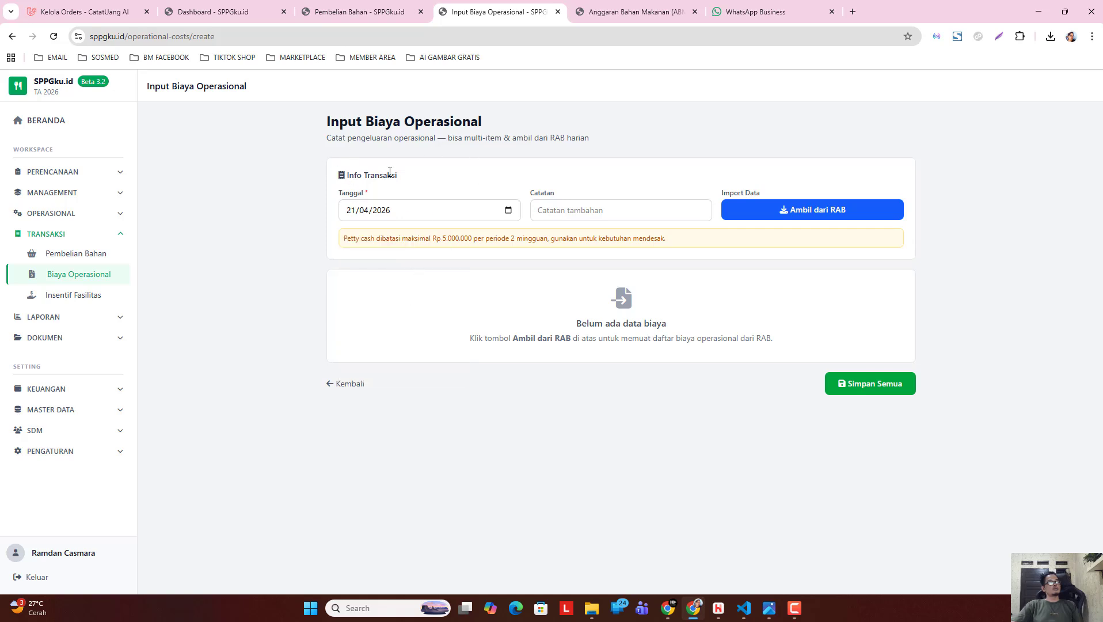
click(800, 209)
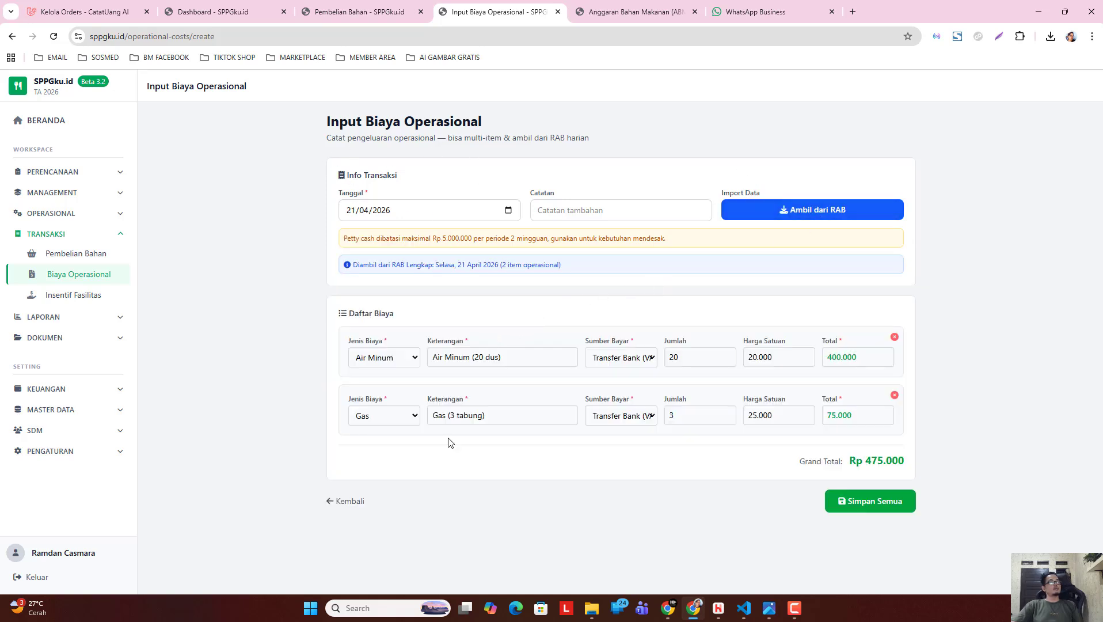
click(868, 501)
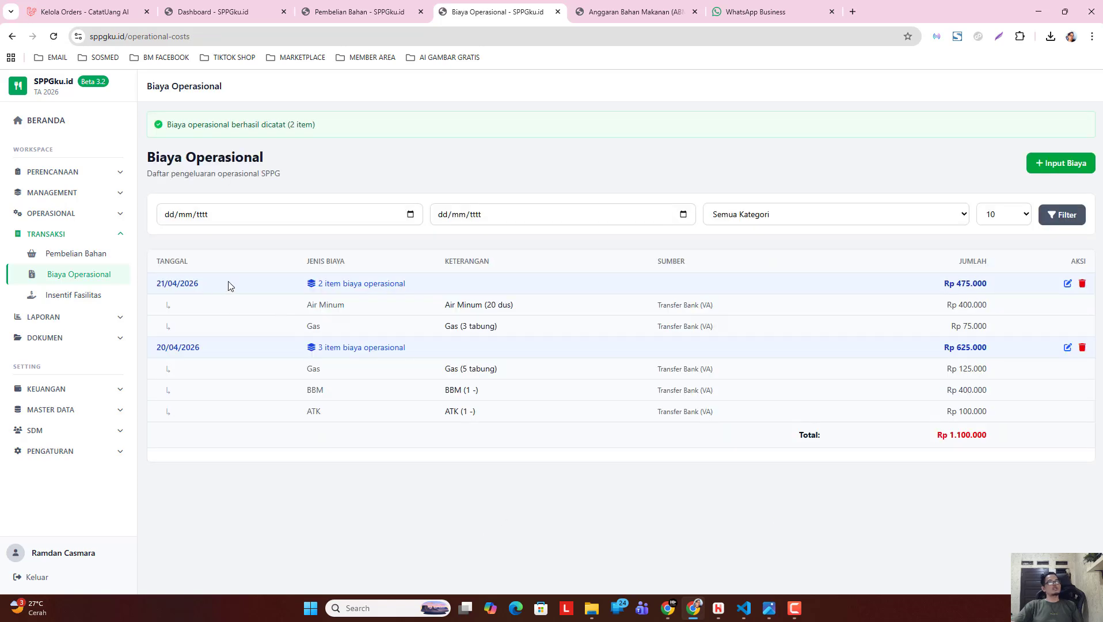
- Check the cash balances and expense summary on Beranda, and return to the Biaya Operasional list
click(57, 123)
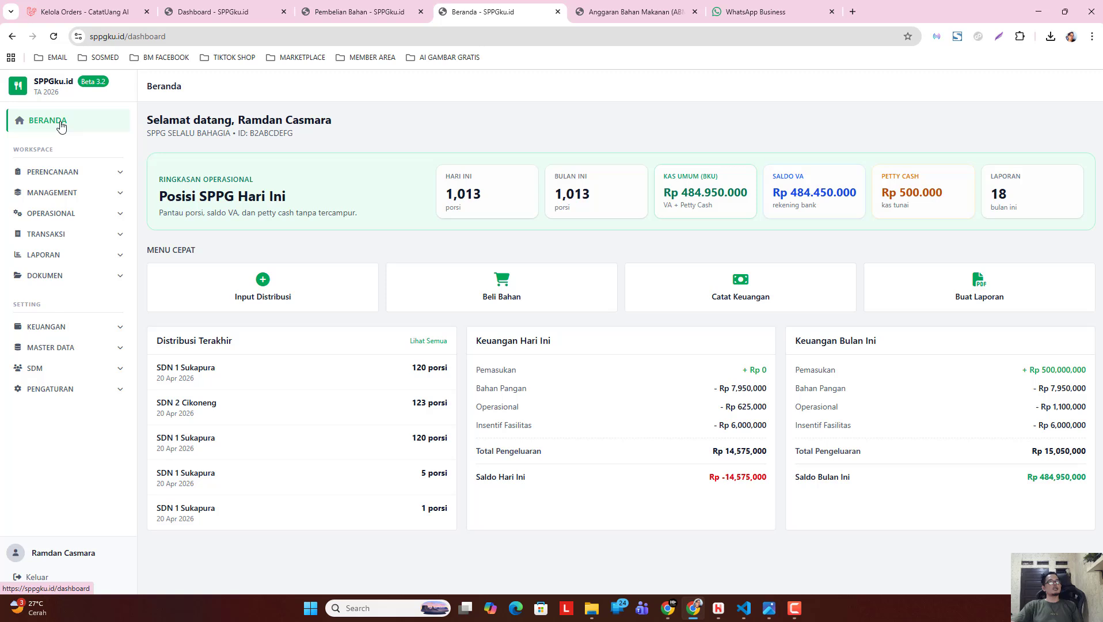
click(72, 234)
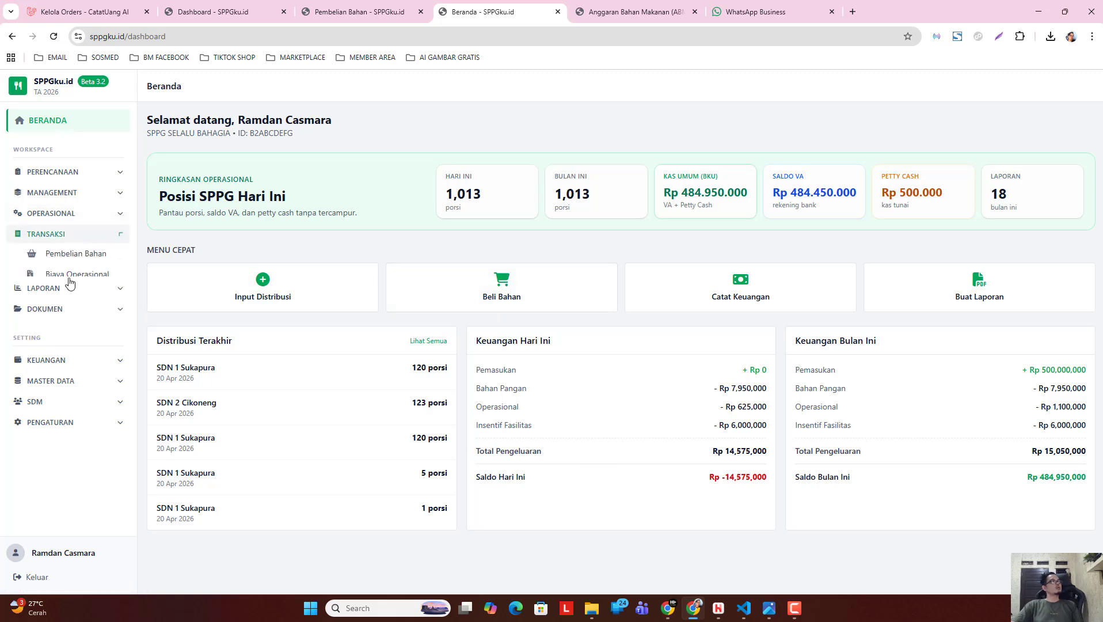
click(76, 275)
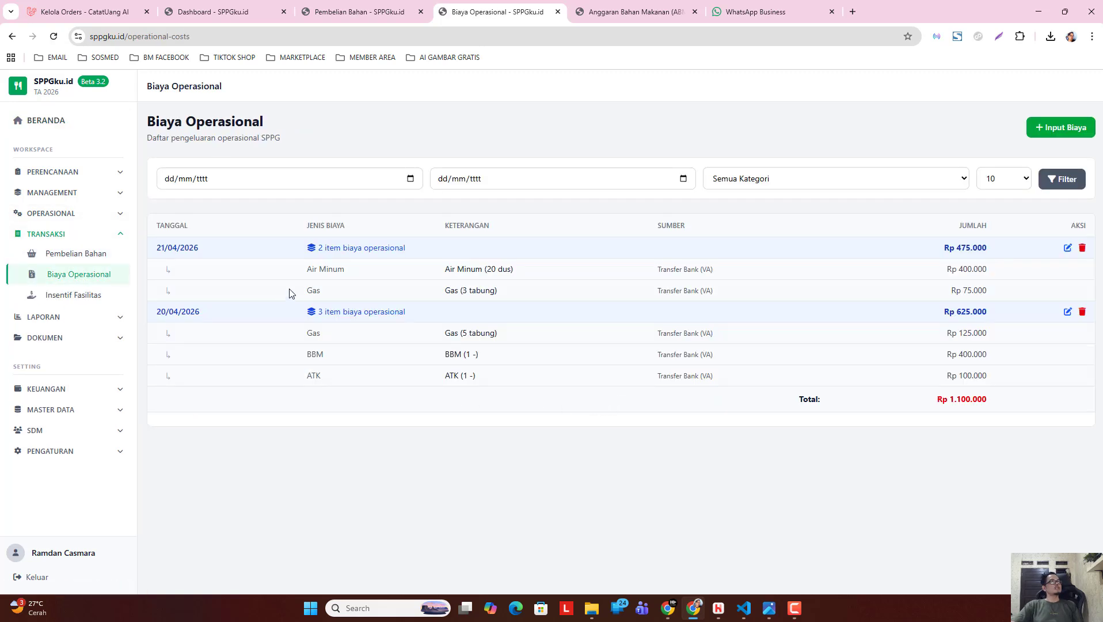
- View the 21/04/2026 operational cost entry's edit form without changes, check the Insentif Fasilitas list, and return to Biaya Operasional
click(1066, 249)
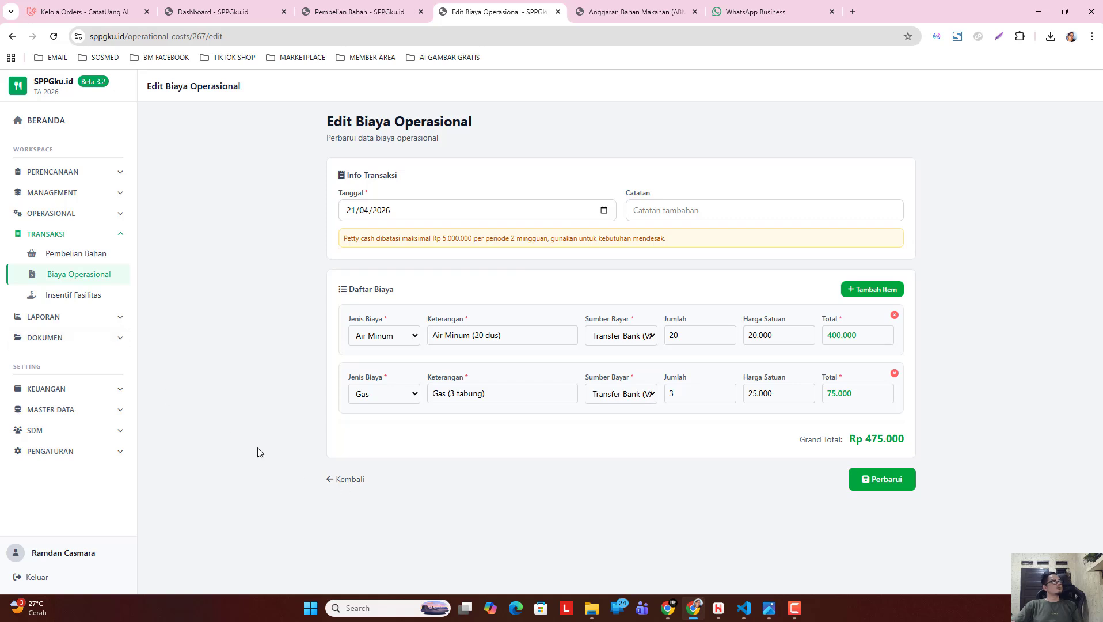
click(332, 479)
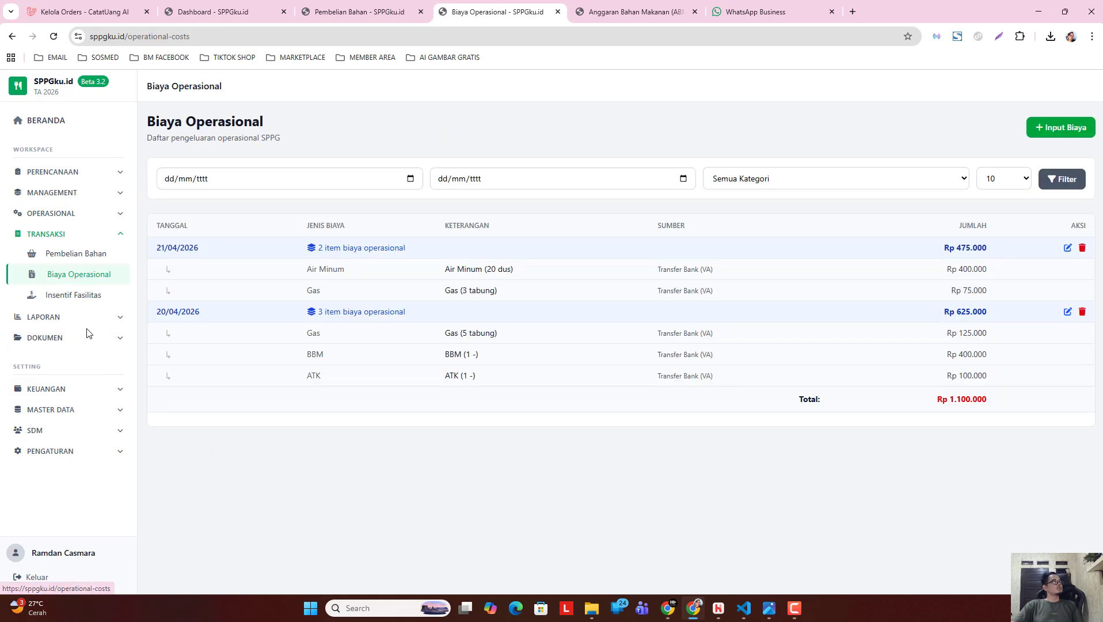
click(95, 296)
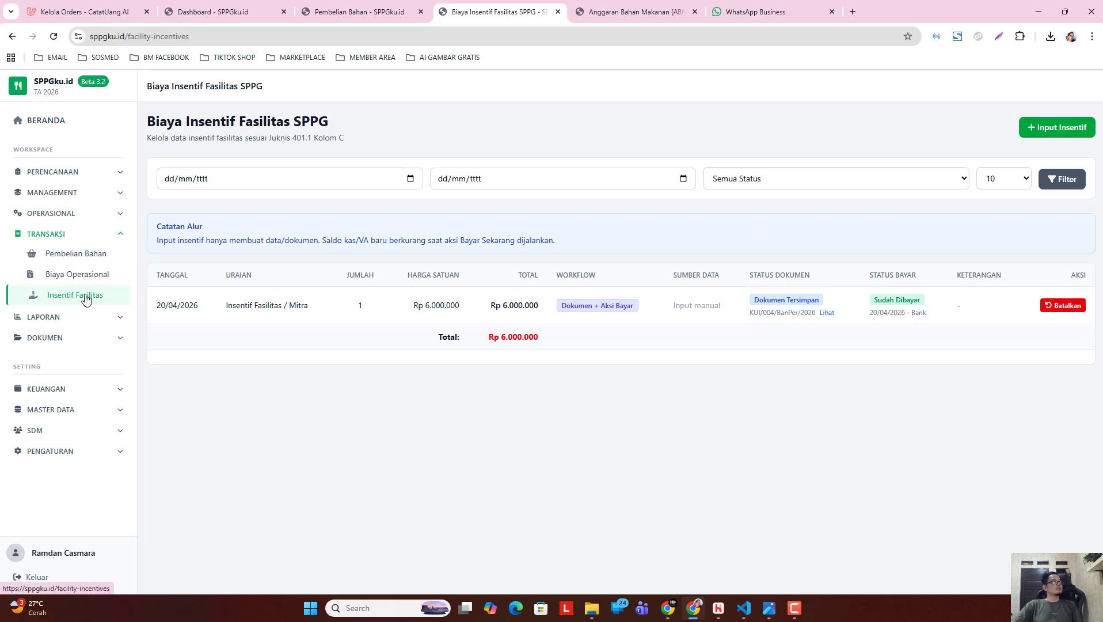
click(85, 275)
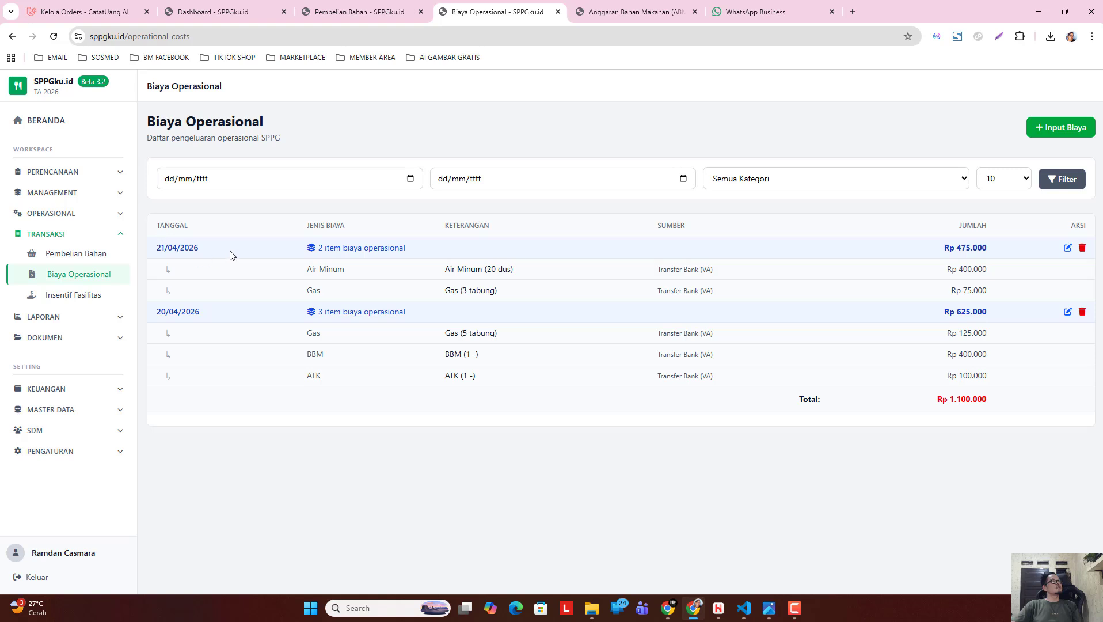
- Open the Laporan Harian for 21 April 2026 and examine its operational cost section and daily financial summary
click(81, 317)
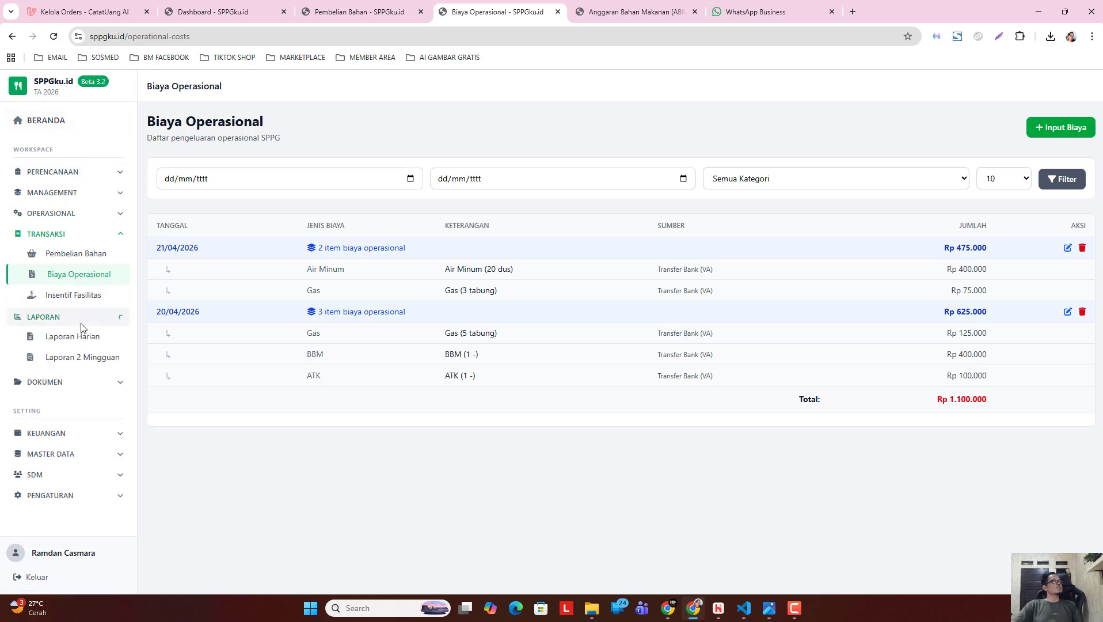
click(119, 344)
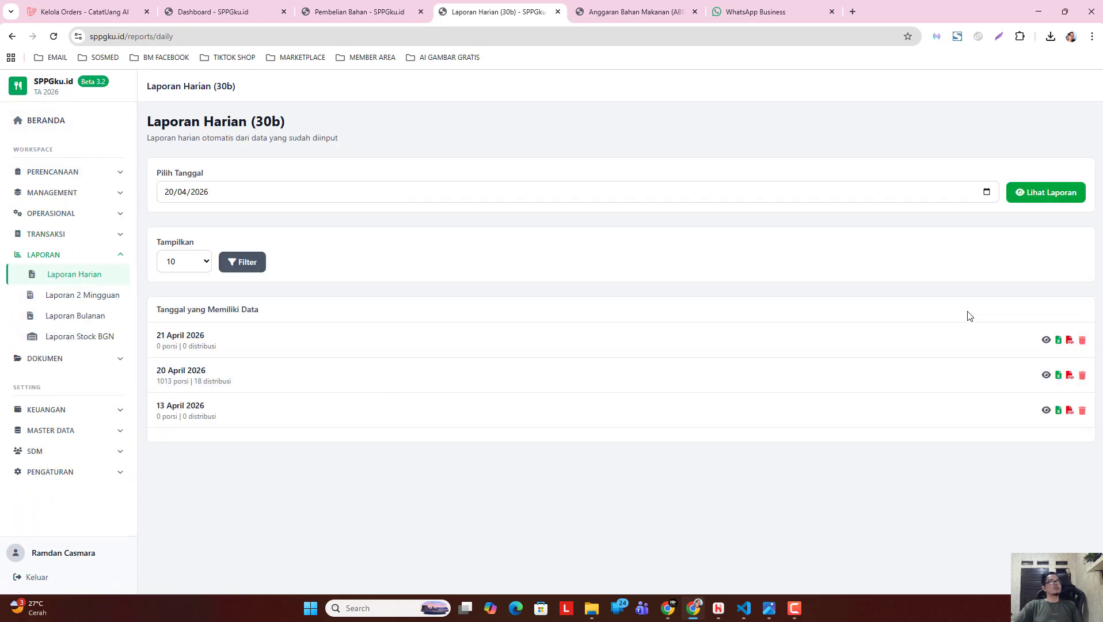
click(1045, 339)
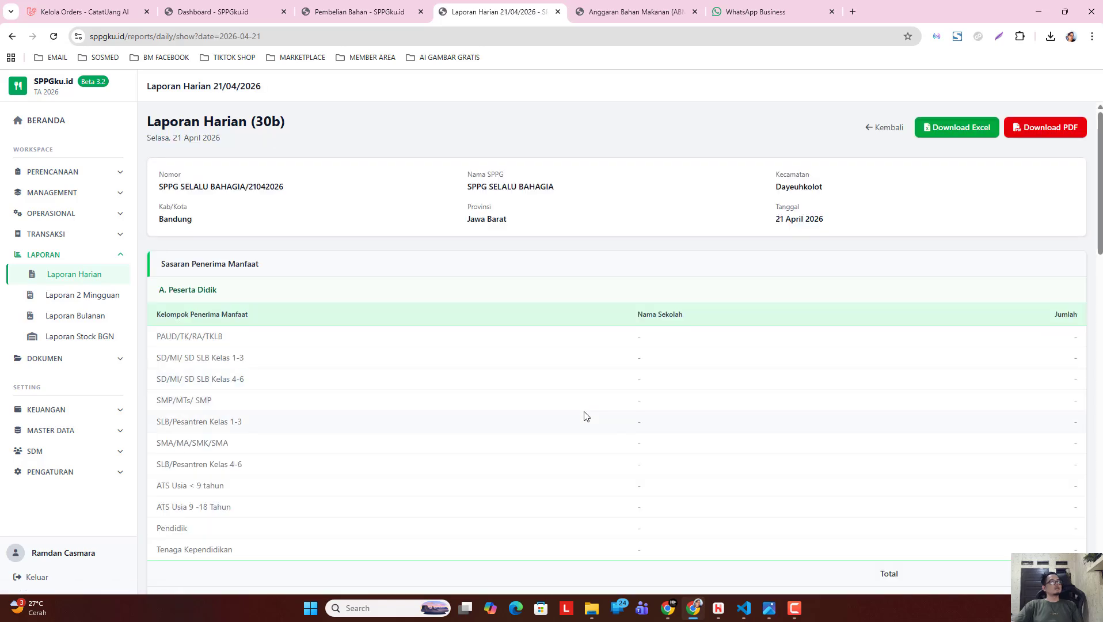
scroll(586, 415, down, 12)
scroll(585, 415, down, 4)
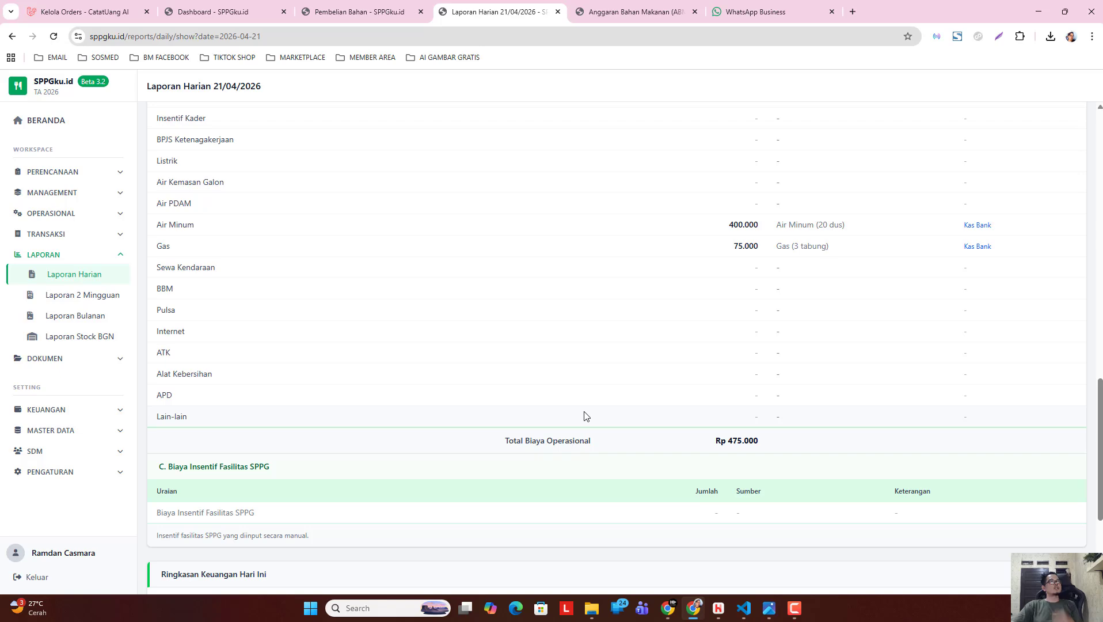
scroll(586, 416, down, 3)
scroll(585, 415, down, 1)
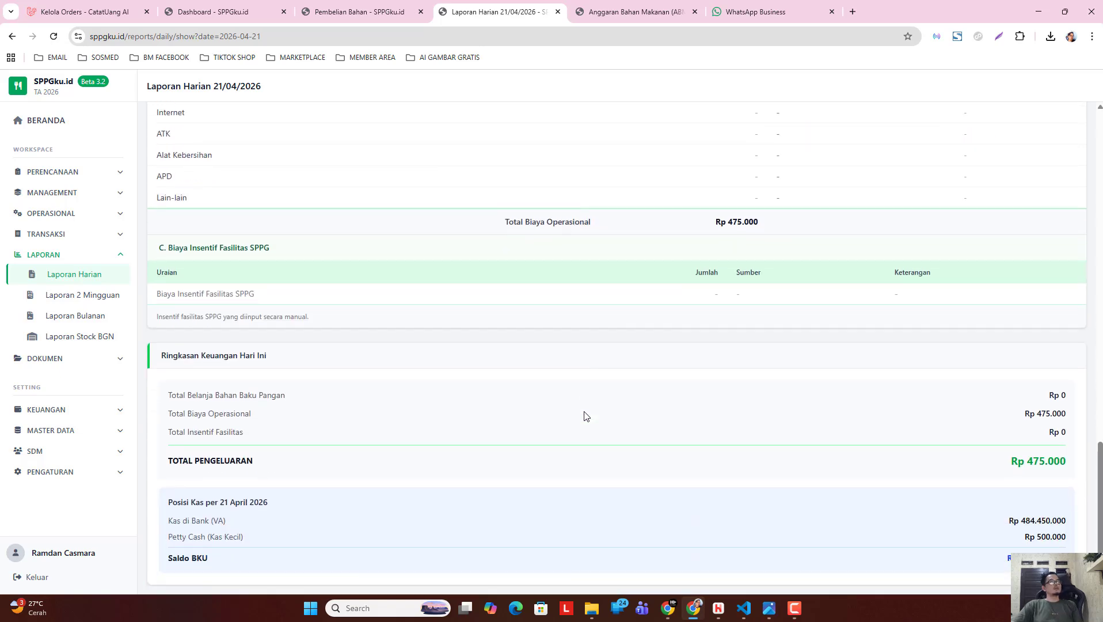
scroll(586, 415, up, 6)
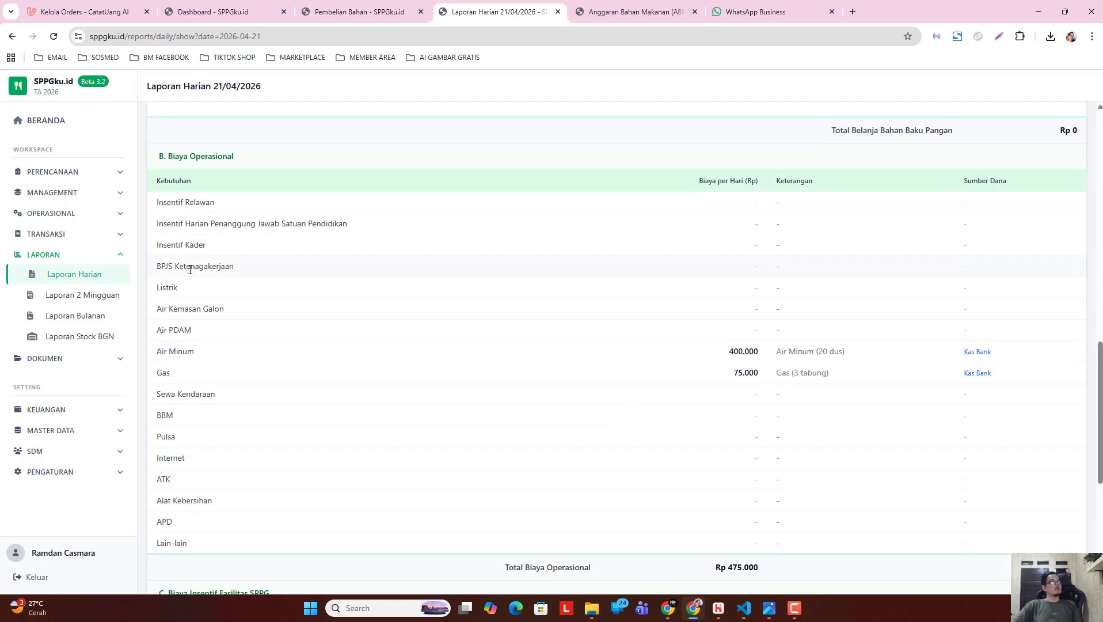
- Delete the 21/04/2026 operational cost group from the Biaya Operasional list and confirm the deletion
click(64, 255)
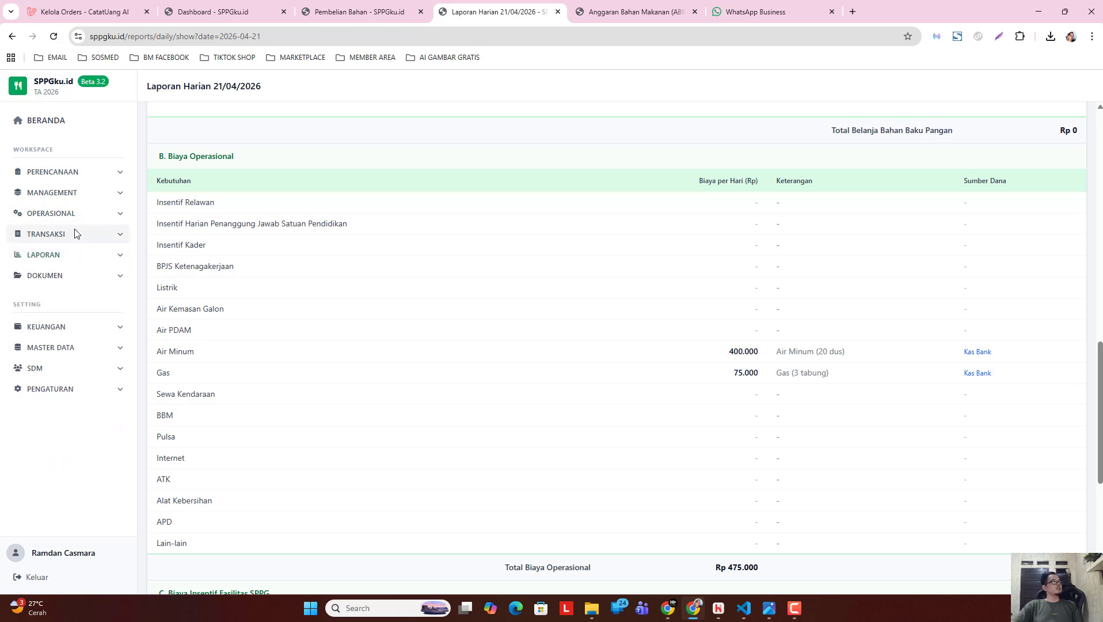
click(72, 233)
click(73, 273)
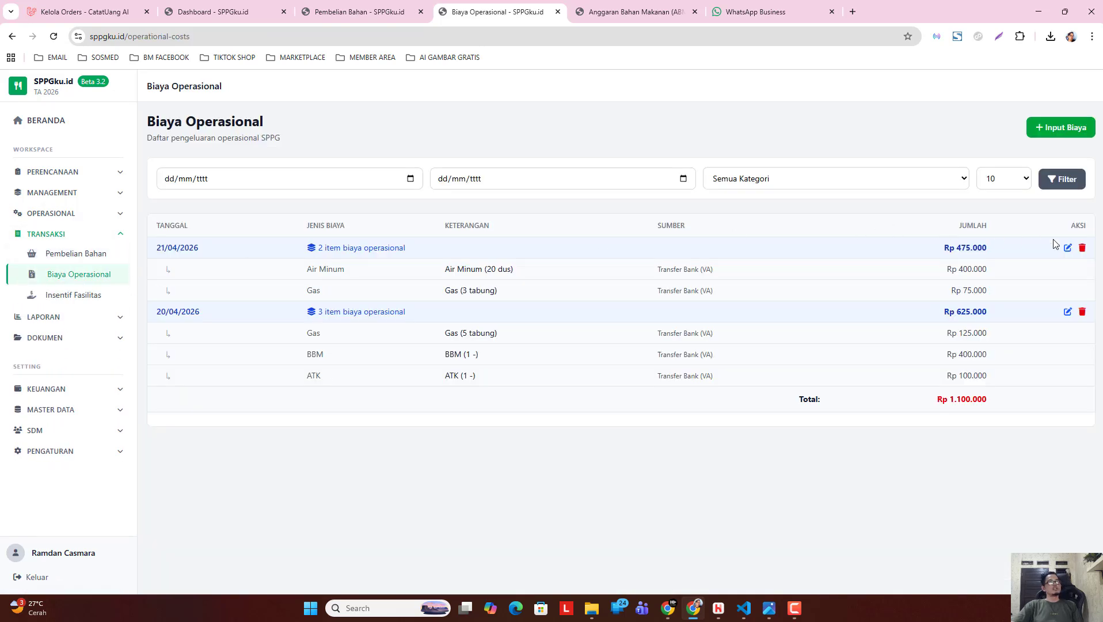
click(1081, 247)
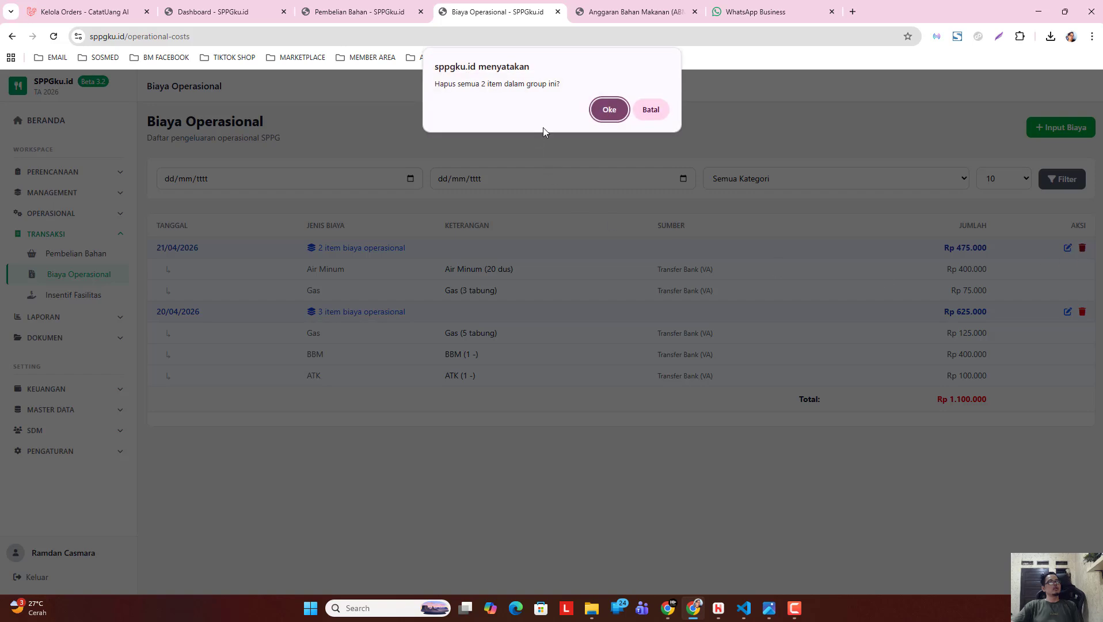
key(Return)
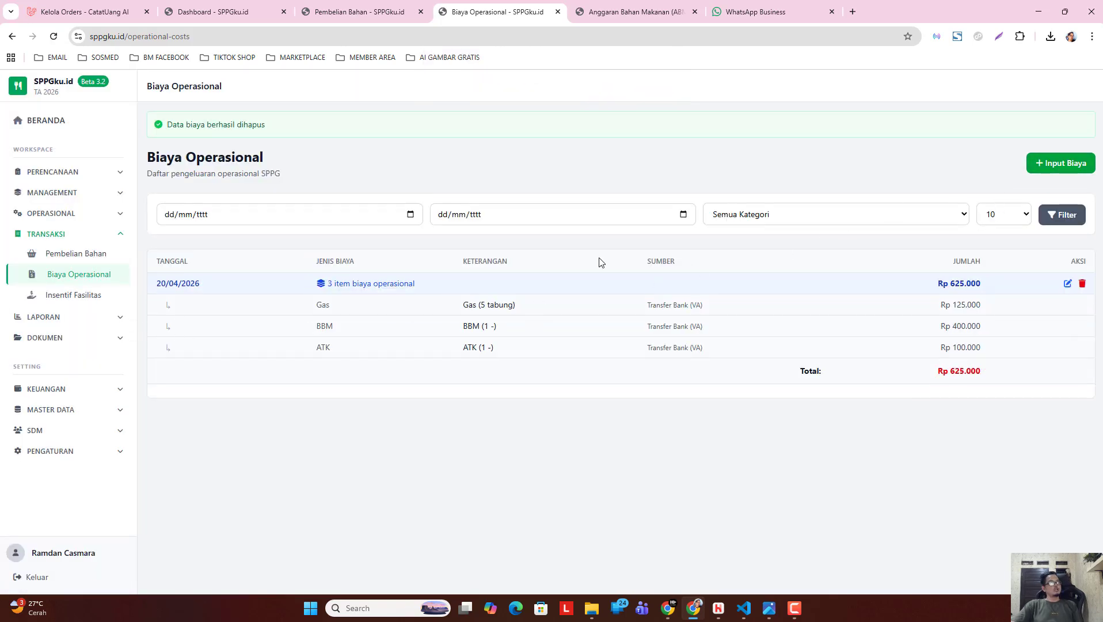
click(1039, 166)
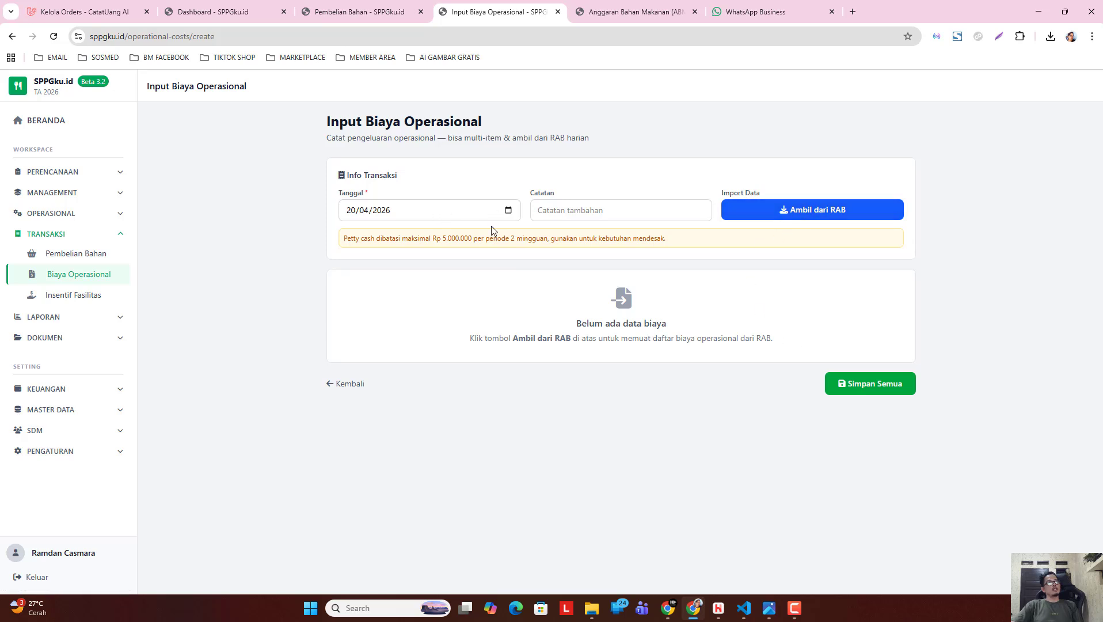
click(508, 210)
click(386, 320)
click(74, 127)
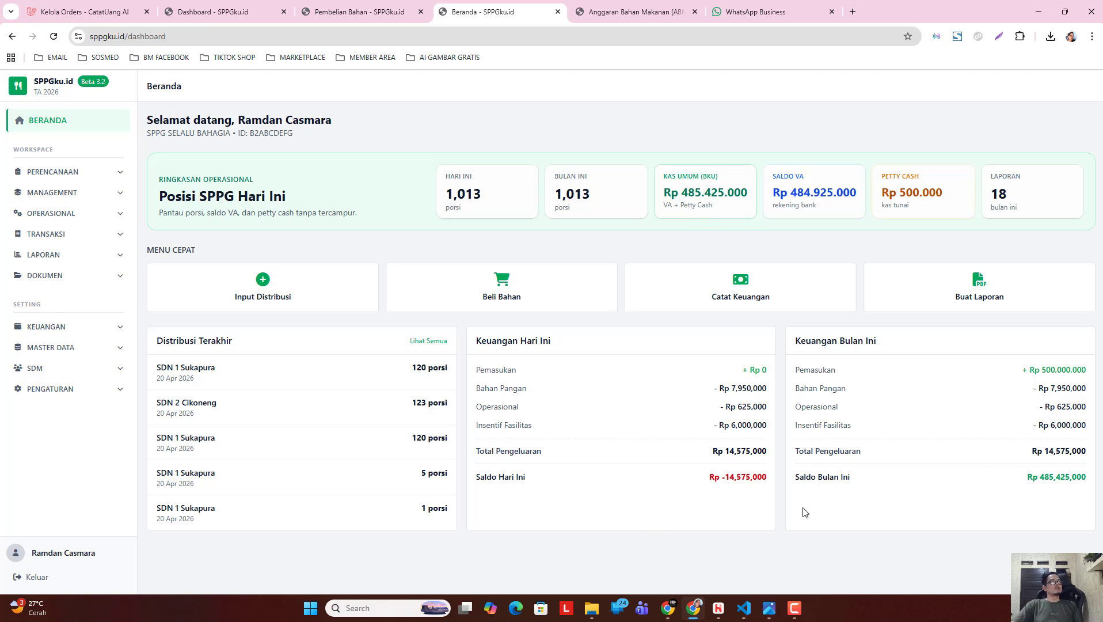
- Add an Insentif Fasilitas entry dated 21/04/2026, loading its item from the RAB, and save it
click(75, 233)
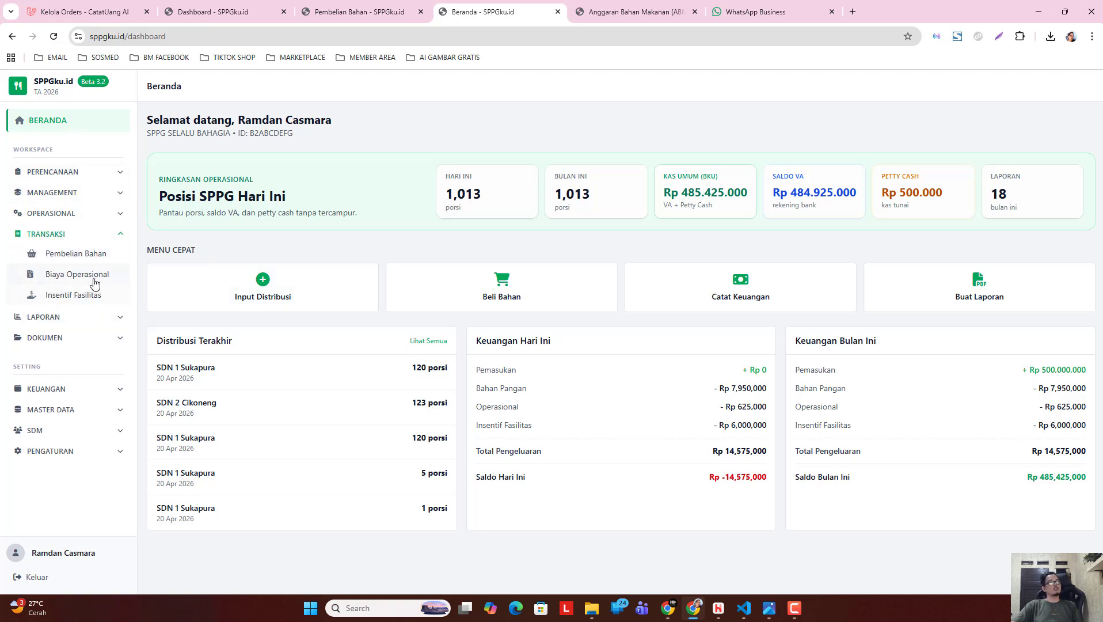
click(82, 300)
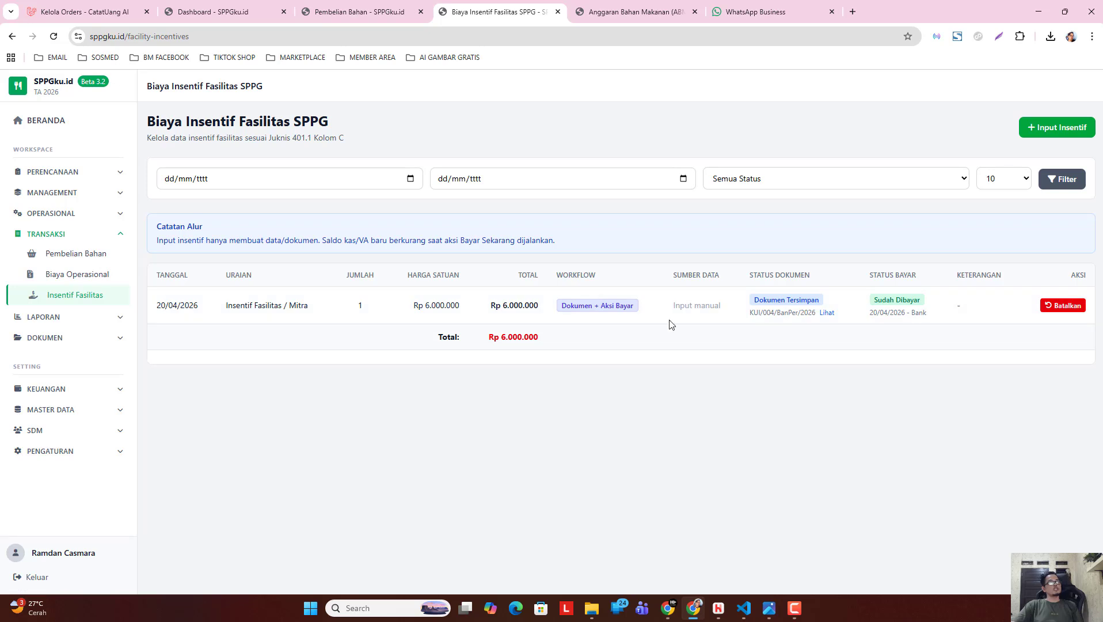
click(1058, 134)
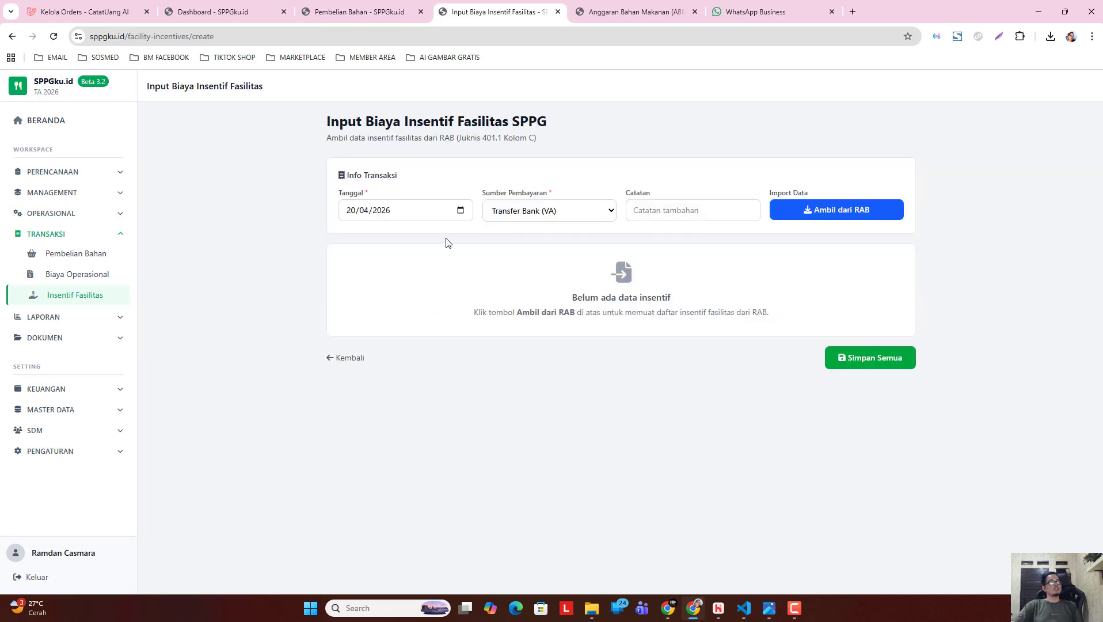
click(460, 211)
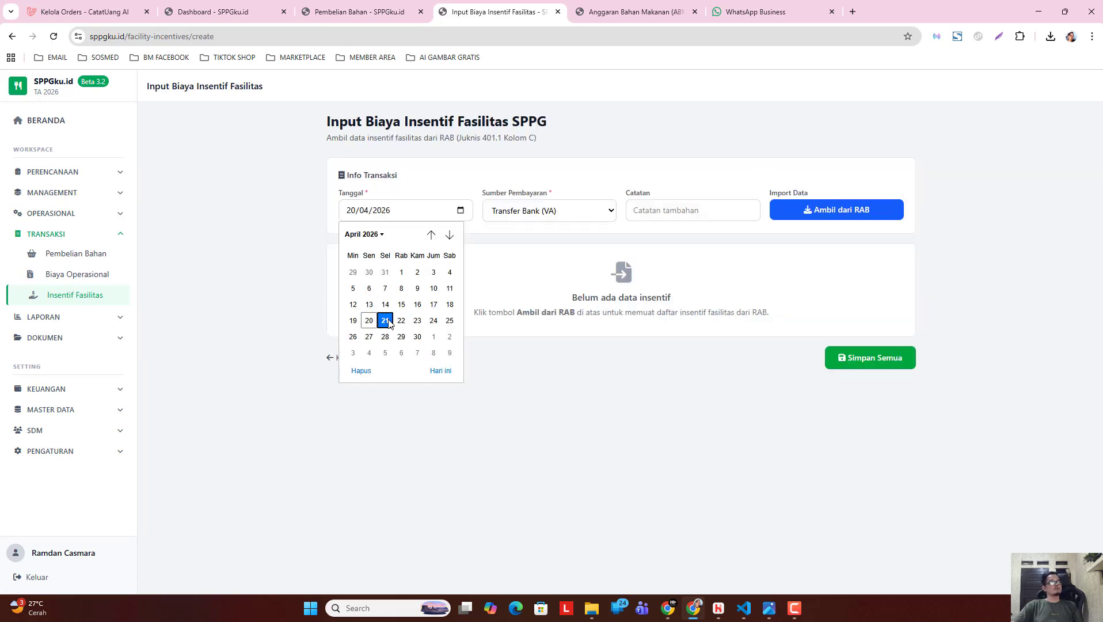
click(382, 320)
click(839, 210)
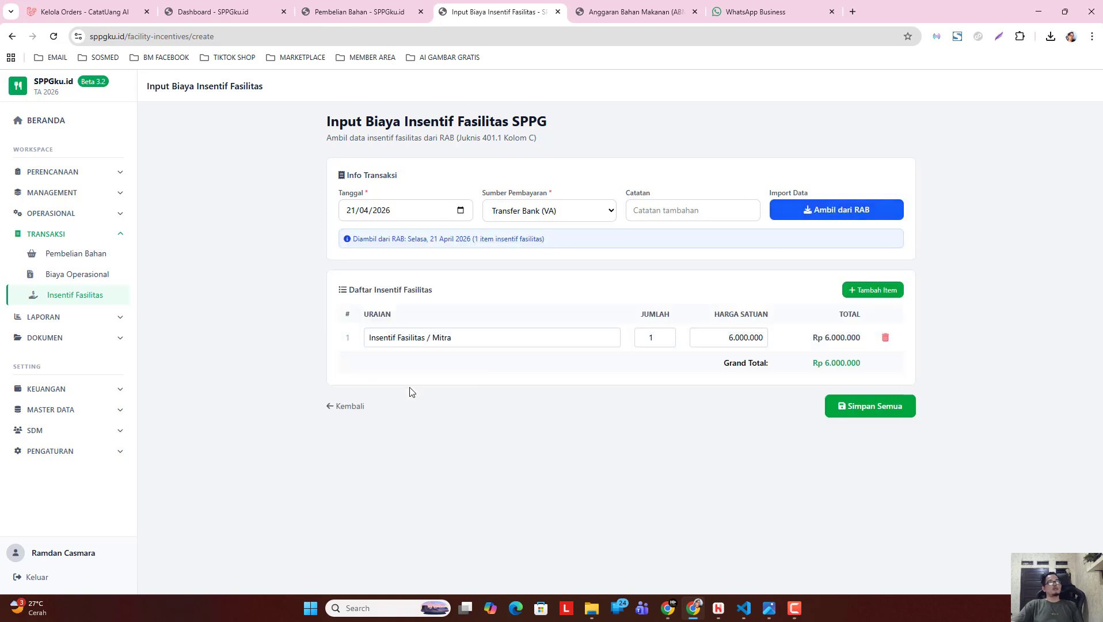
click(891, 405)
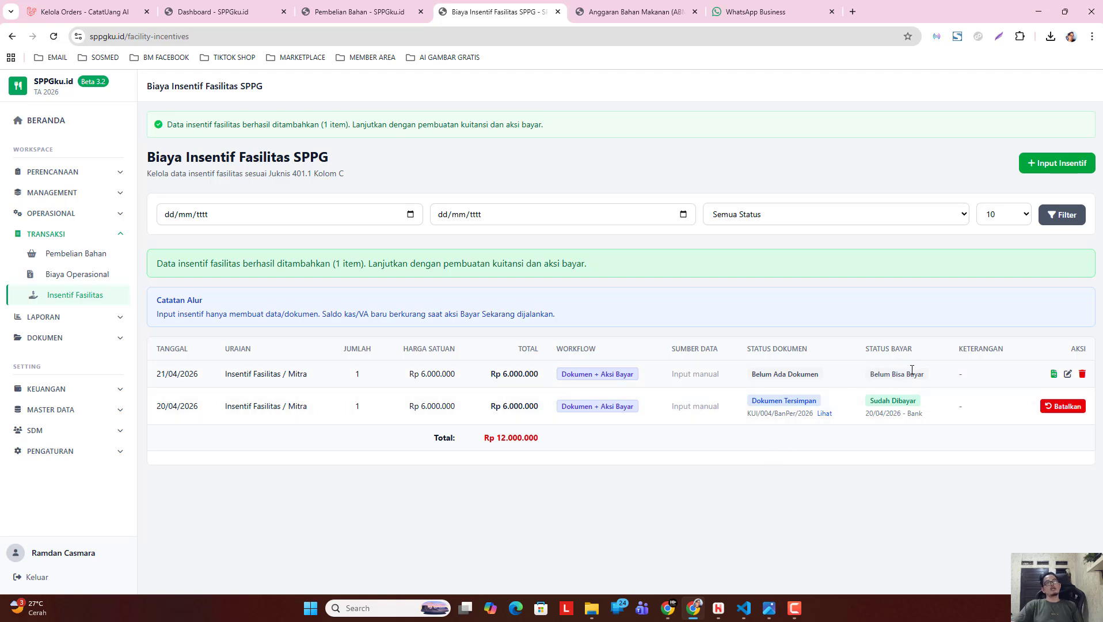
- Create the Kuitansi Pembayaran for the 21/04/2026 Insentif Fasilitas entry with its prefilled details, save it and confirm
click(1054, 374)
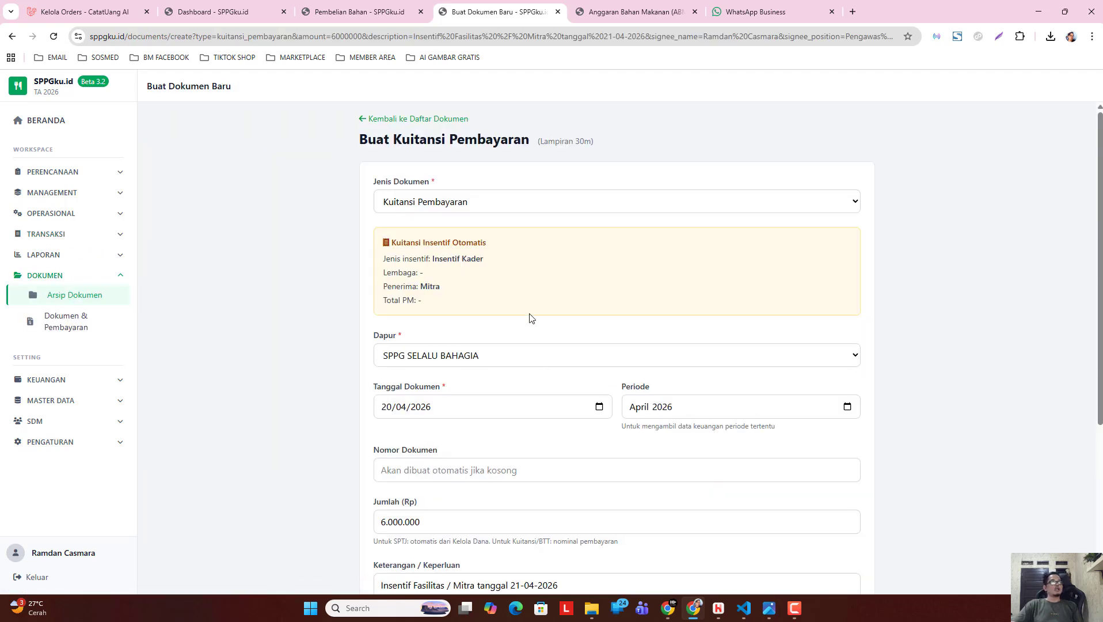
scroll(529, 319, down, 3)
scroll(529, 320, down, 1)
click(792, 564)
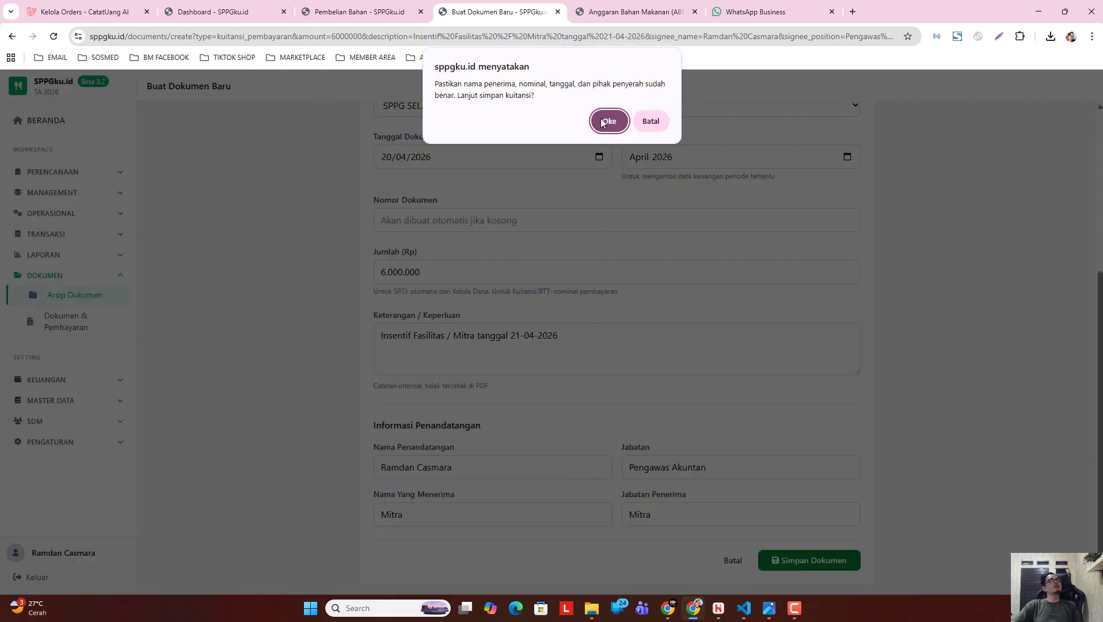
click(647, 123)
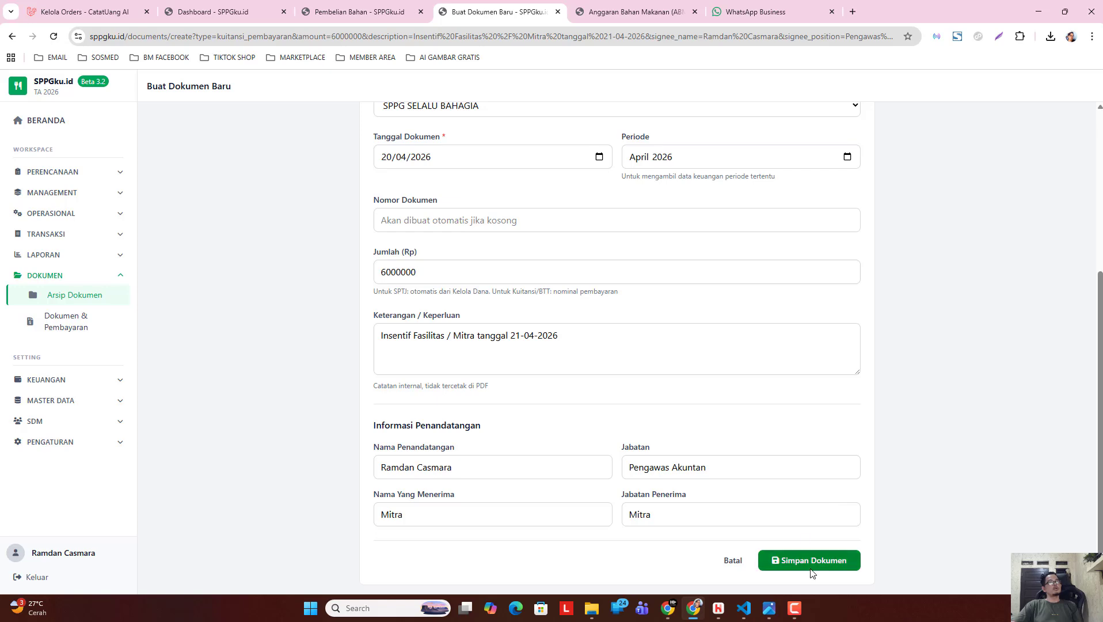
click(836, 564)
click(609, 122)
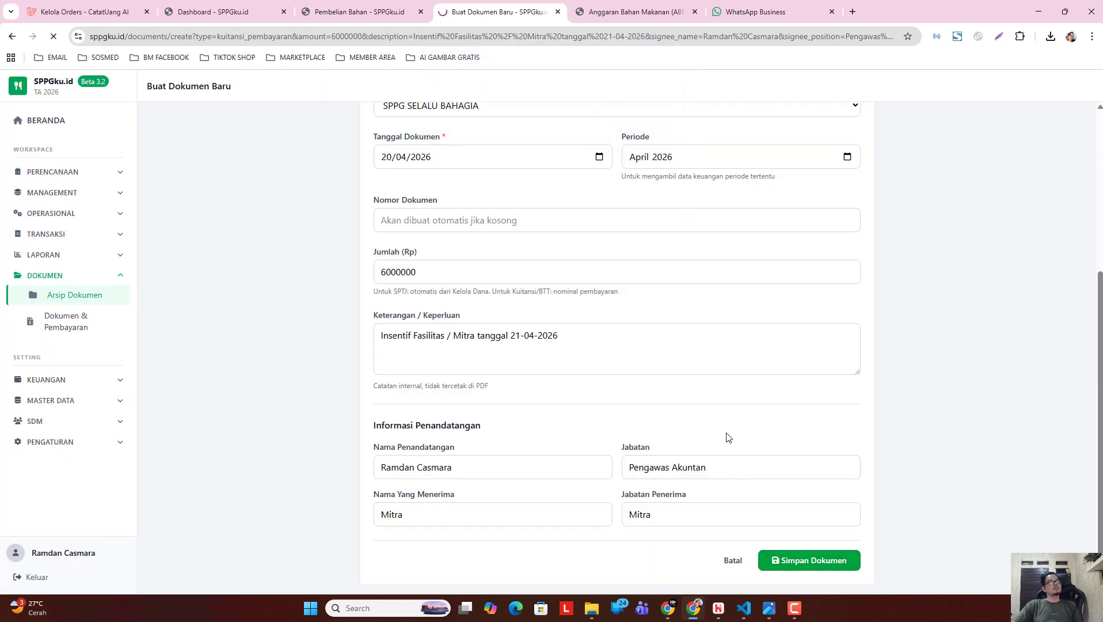
- View the new receipt's edit form without changes and return to the Insentif Fasilitas list to check its payment status
click(705, 180)
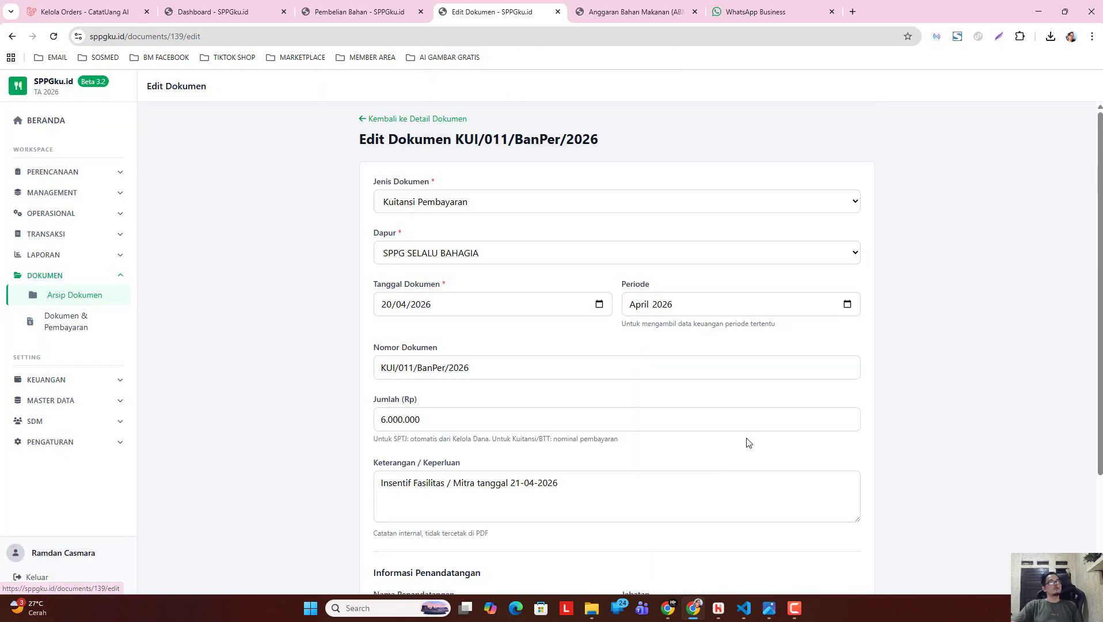
click(431, 121)
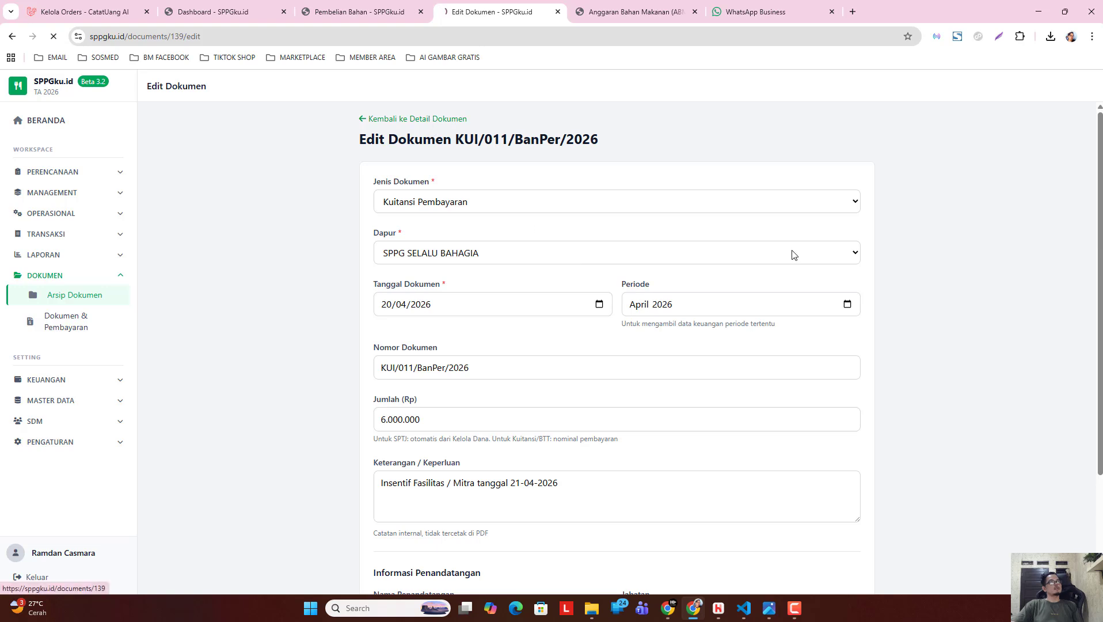
click(403, 121)
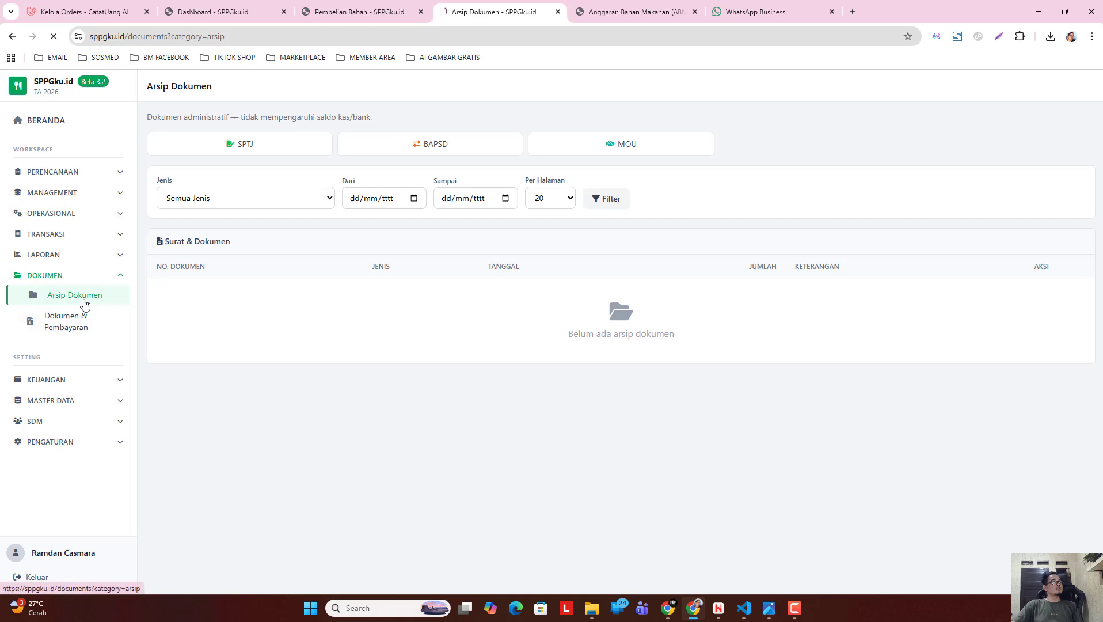
click(78, 236)
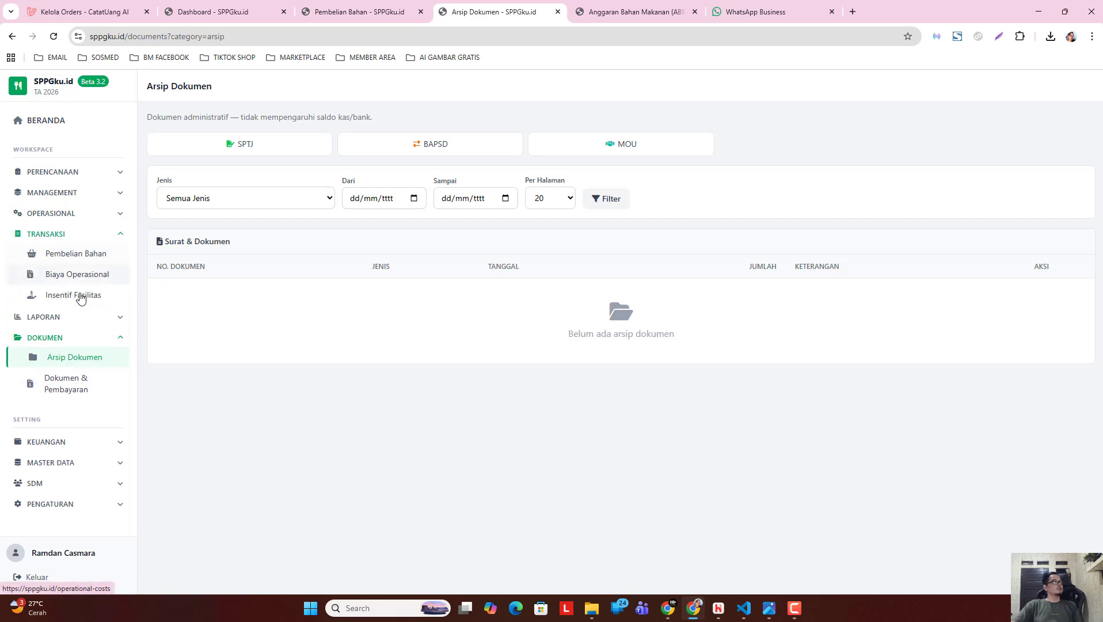
click(78, 295)
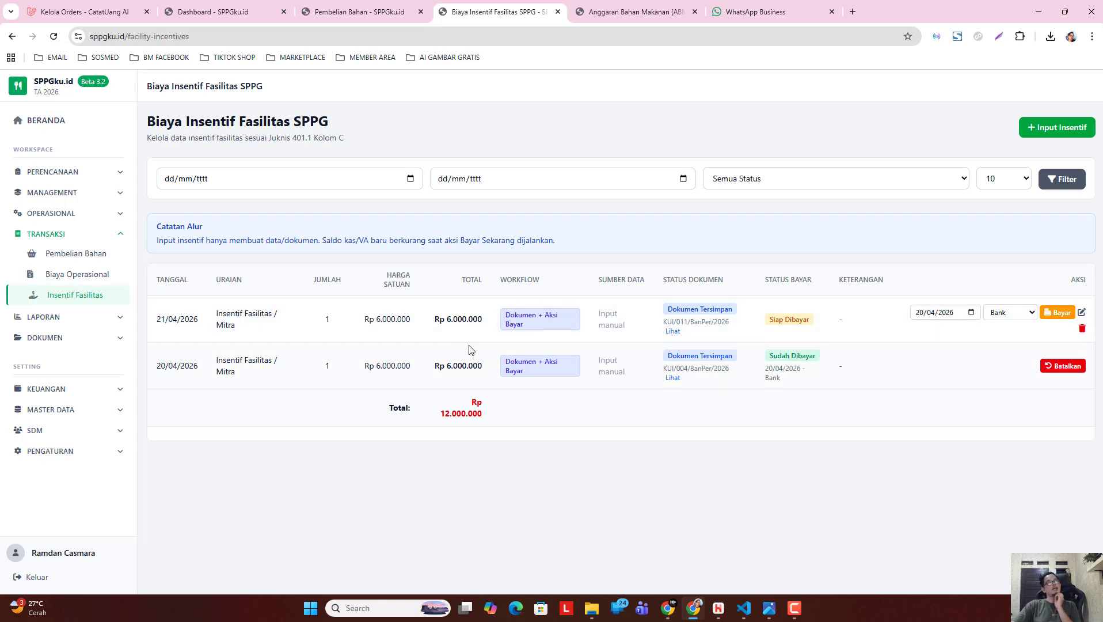
- Check the Beranda balances against the Biaya Operasional and Pembelian Bahan lists, and return to Beranda
click(54, 122)
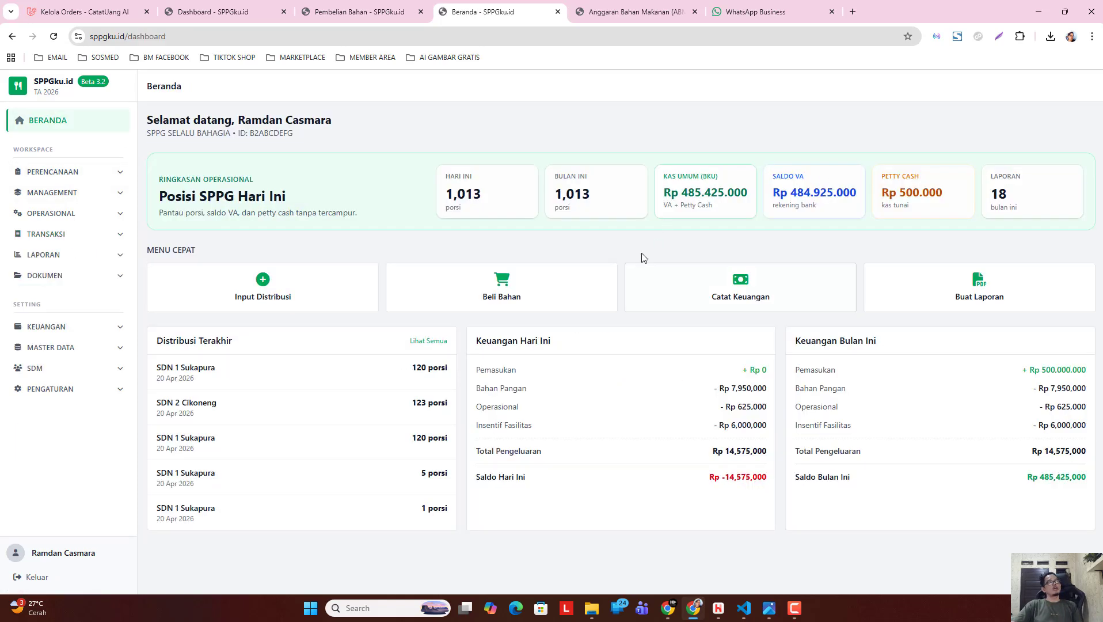
click(60, 234)
click(66, 274)
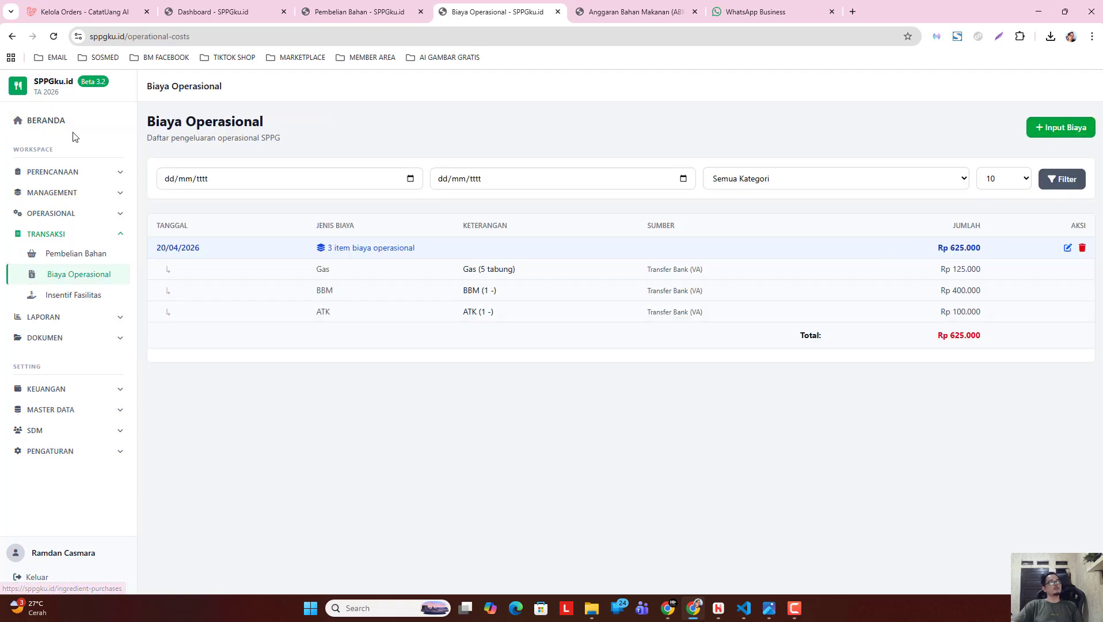
click(89, 255)
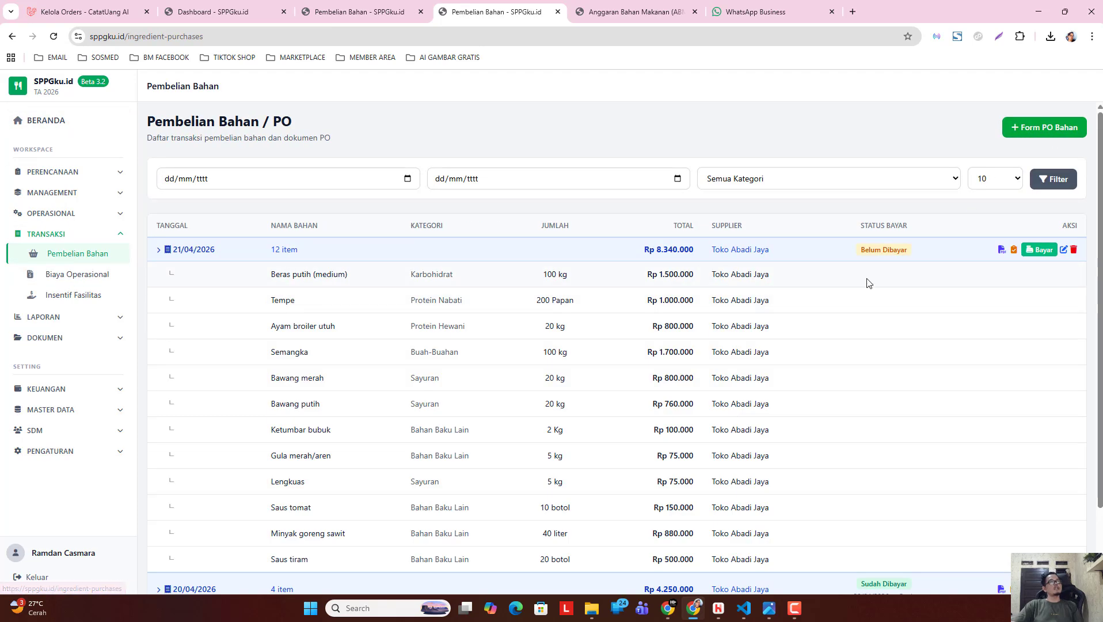
click(72, 123)
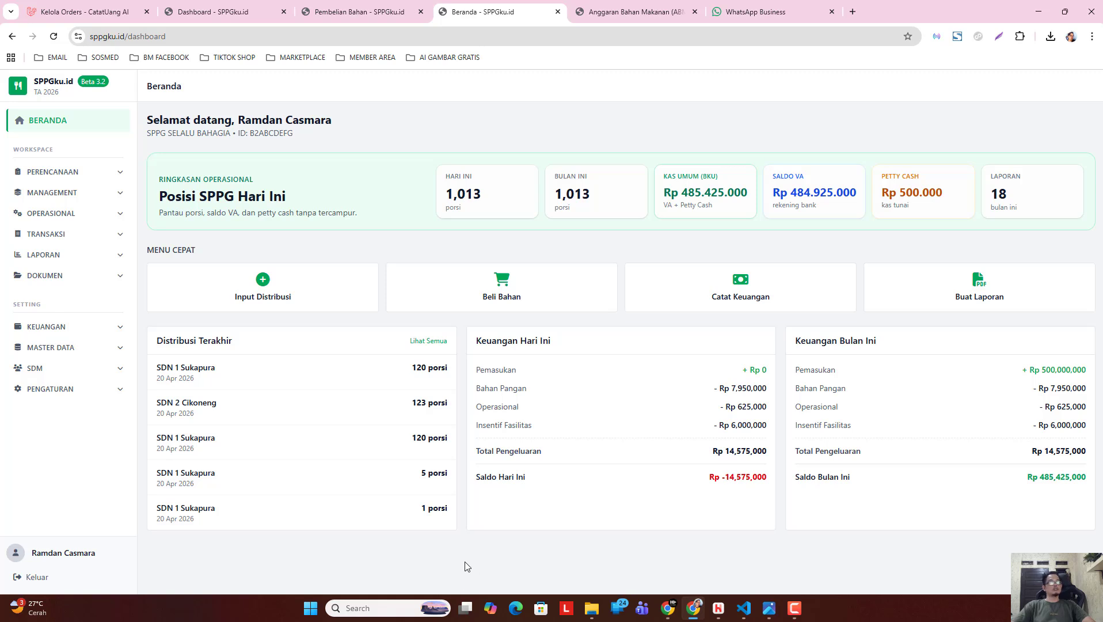
- Examine the Data Relawan list and the volunteers' April 2026 attendance calendar, including its attendance totals
click(89, 371)
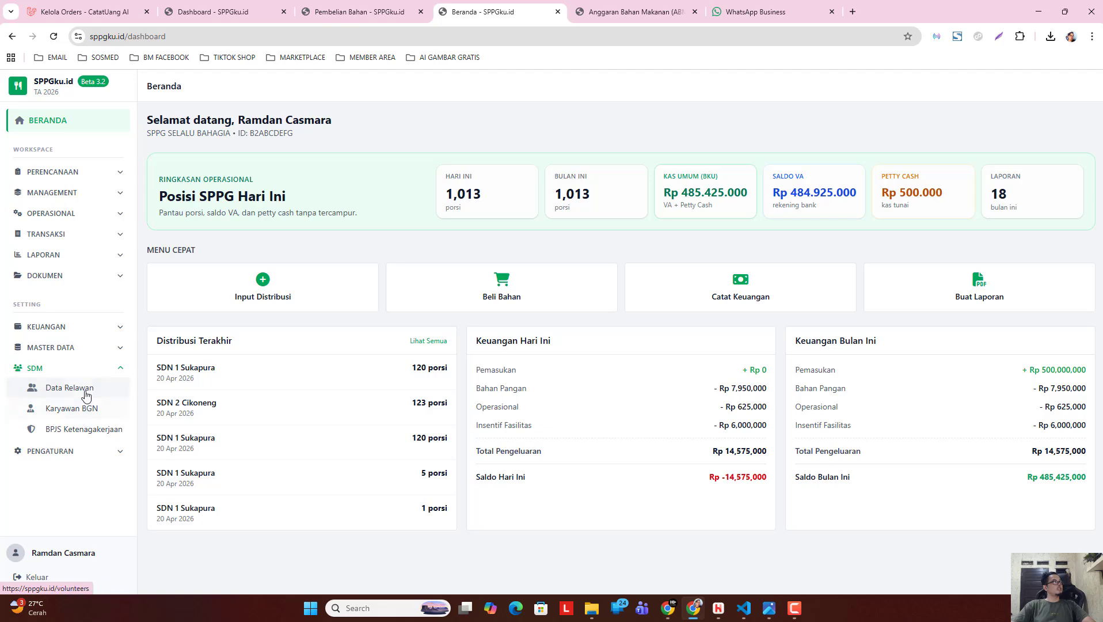
click(87, 394)
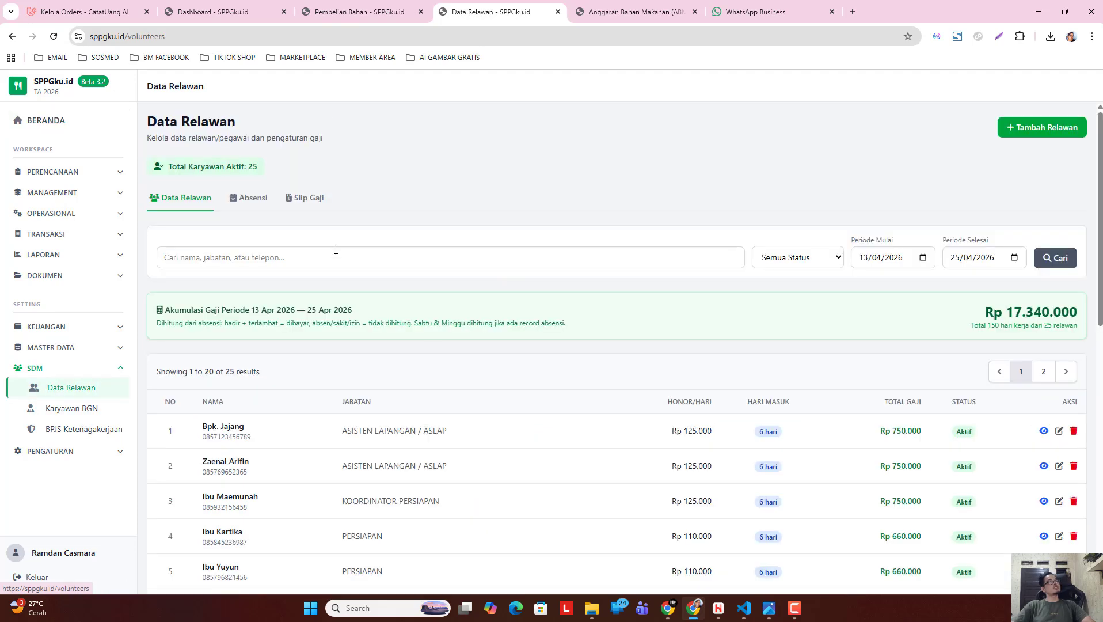
click(256, 206)
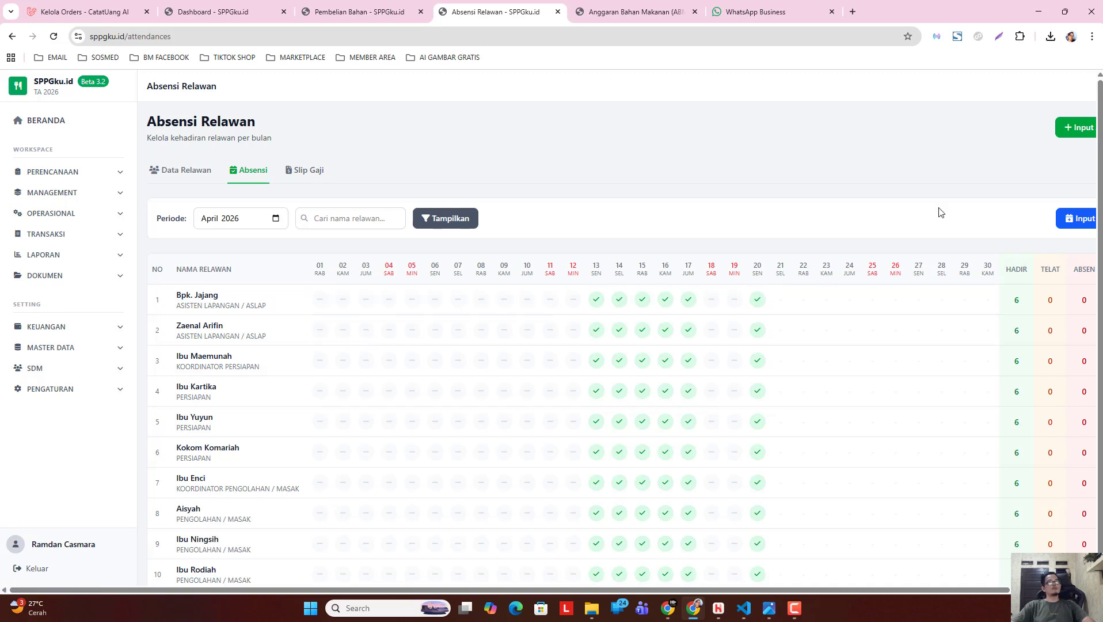
scroll(777, 475, down, 2)
drag(691, 589, 769, 588)
scroll(685, 387, up, 2)
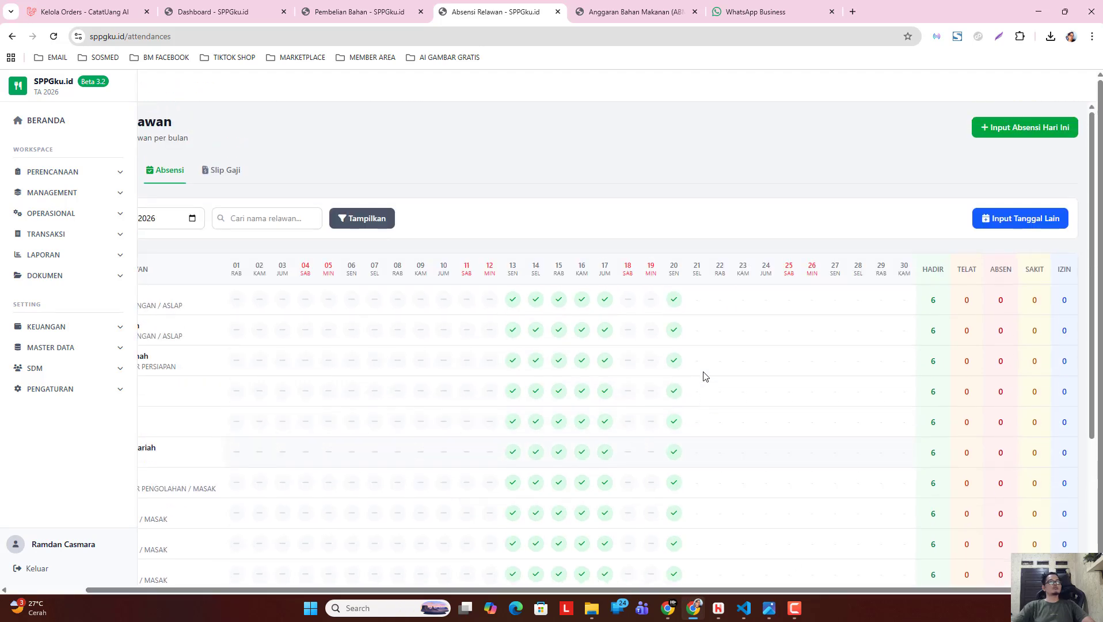
- Save the volunteer attendance for 20/04/2026 with the preselected Hadir statuses
click(1035, 136)
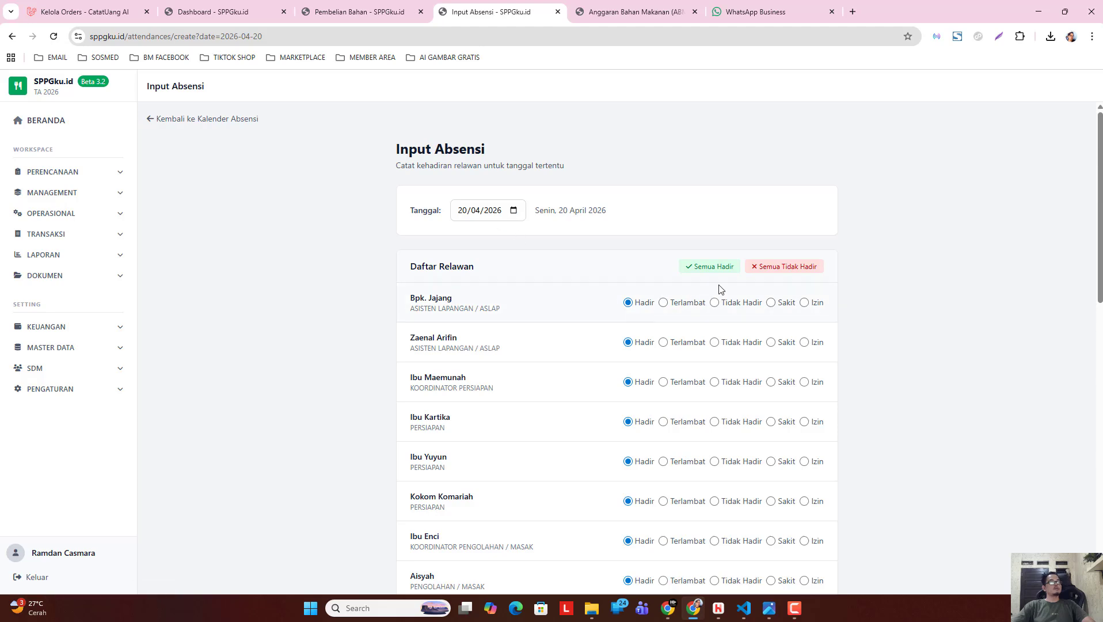
scroll(692, 435, down, 12)
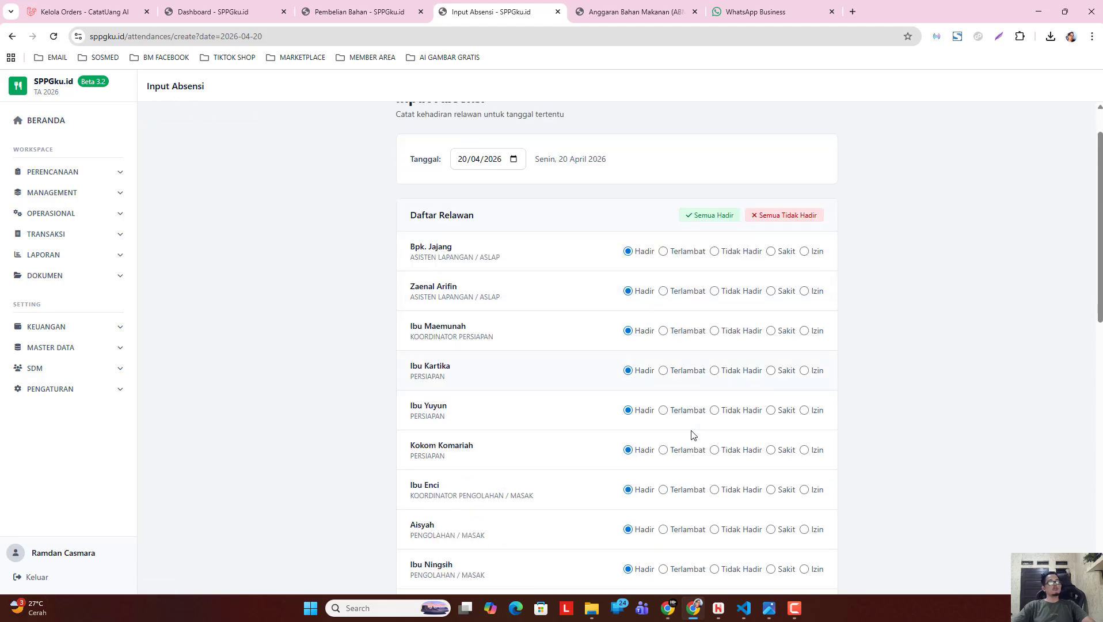
click(803, 582)
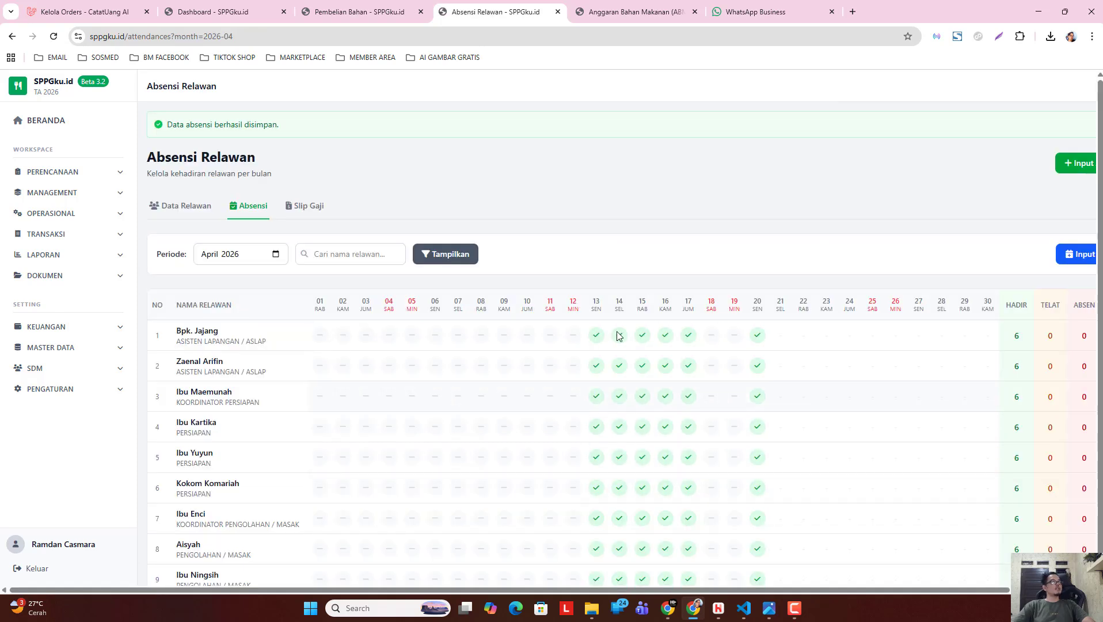
- Delete all volunteer payslips for the 13 Apr 2026 - 25 Apr 2026 period in Slip Gaji and confirm the deletion
click(305, 207)
click(191, 321)
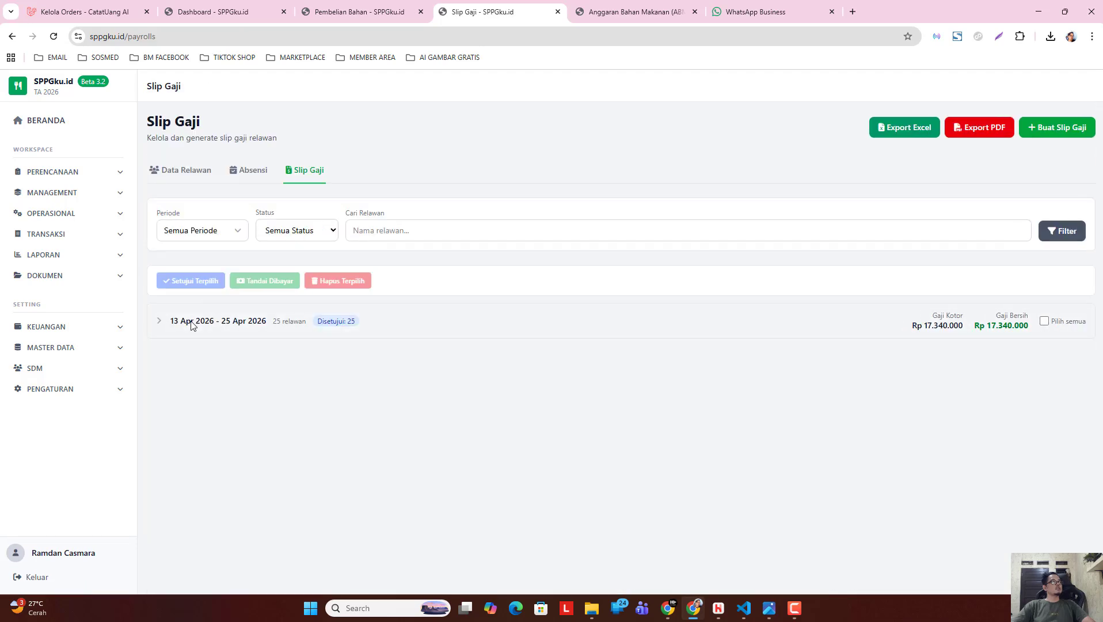
click(193, 326)
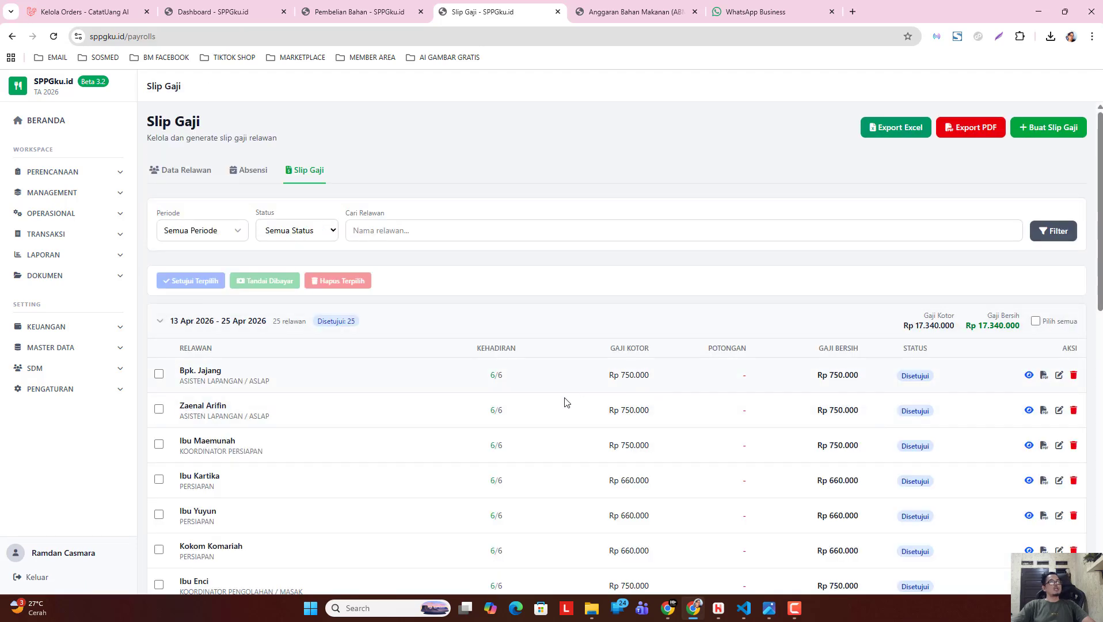
click(1036, 321)
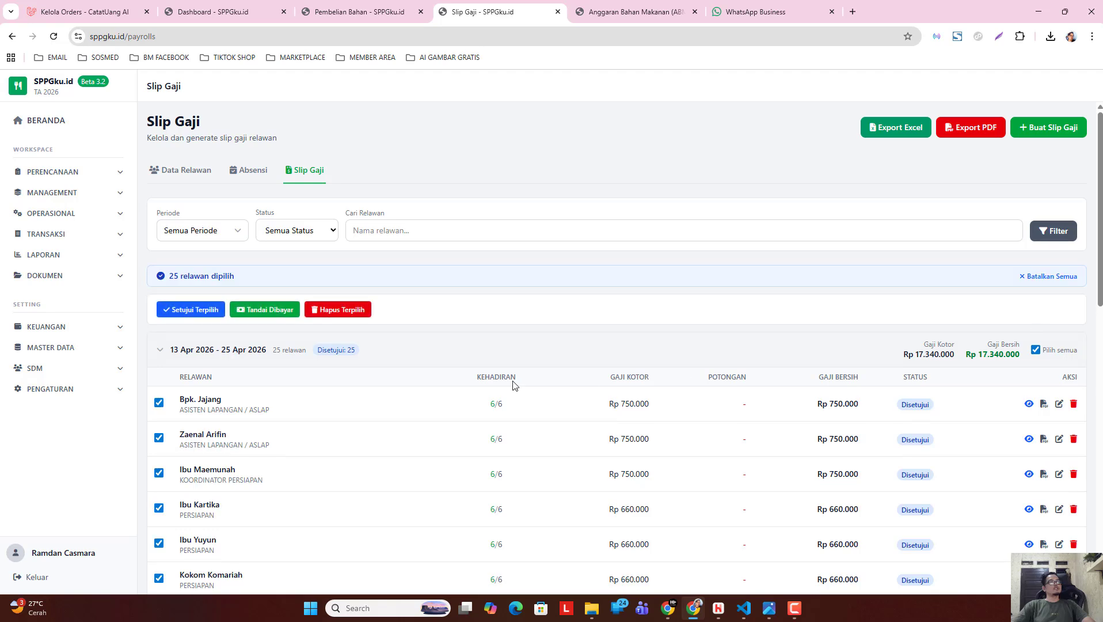
click(347, 316)
click(596, 112)
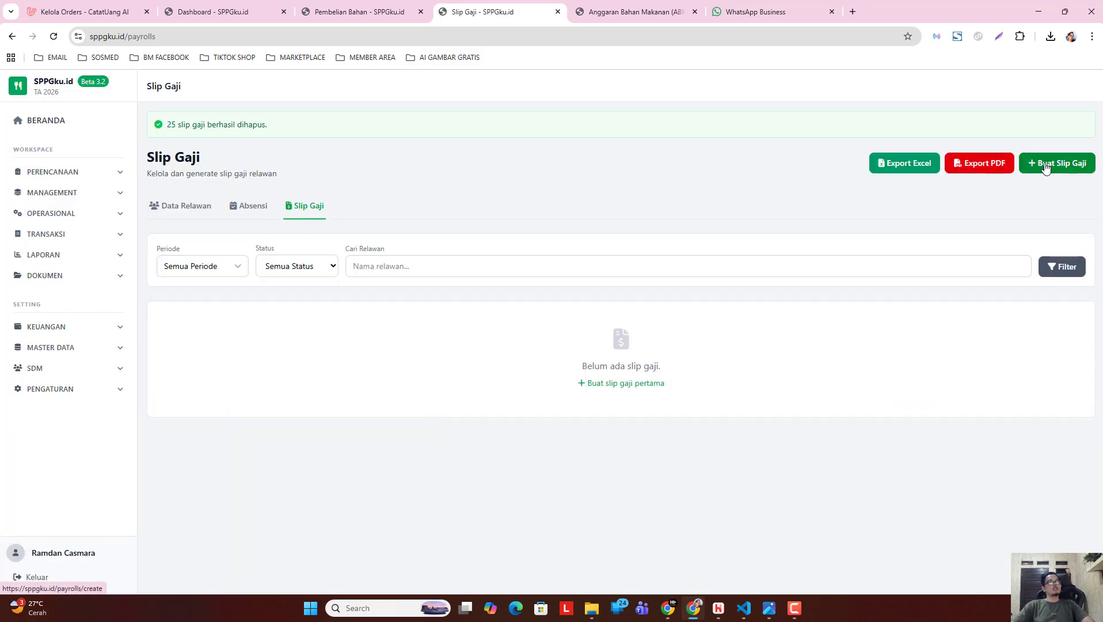
- Review the payslip creation form's period, volunteer selection and information notes, and return to the Slip Gaji list
click(1056, 164)
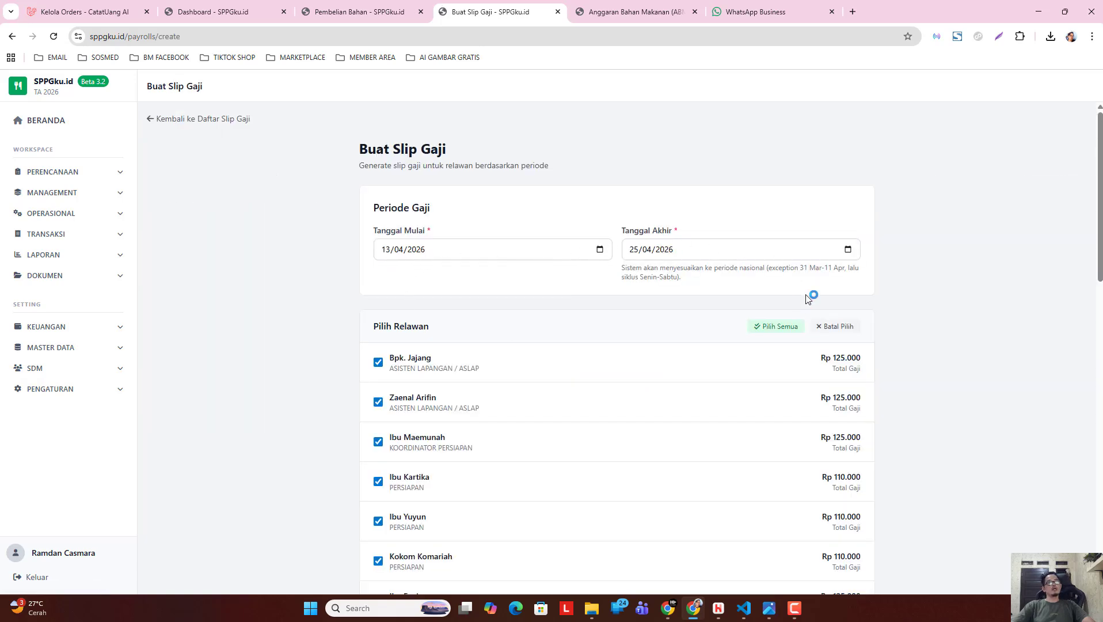
scroll(804, 383, down, 7)
scroll(803, 383, down, 8)
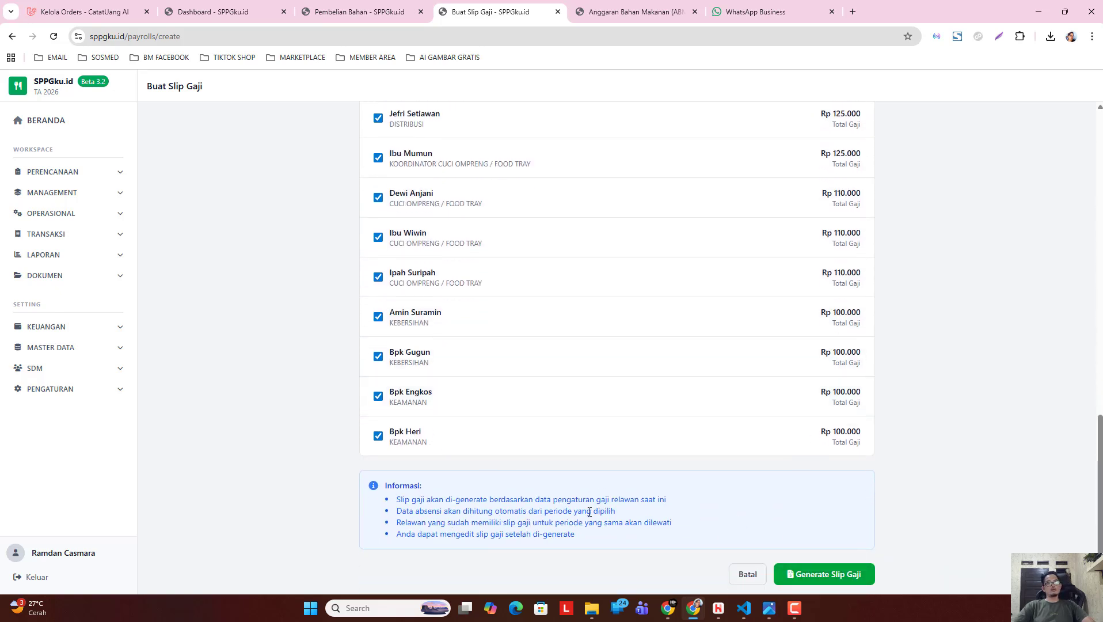
scroll(649, 463, up, 20)
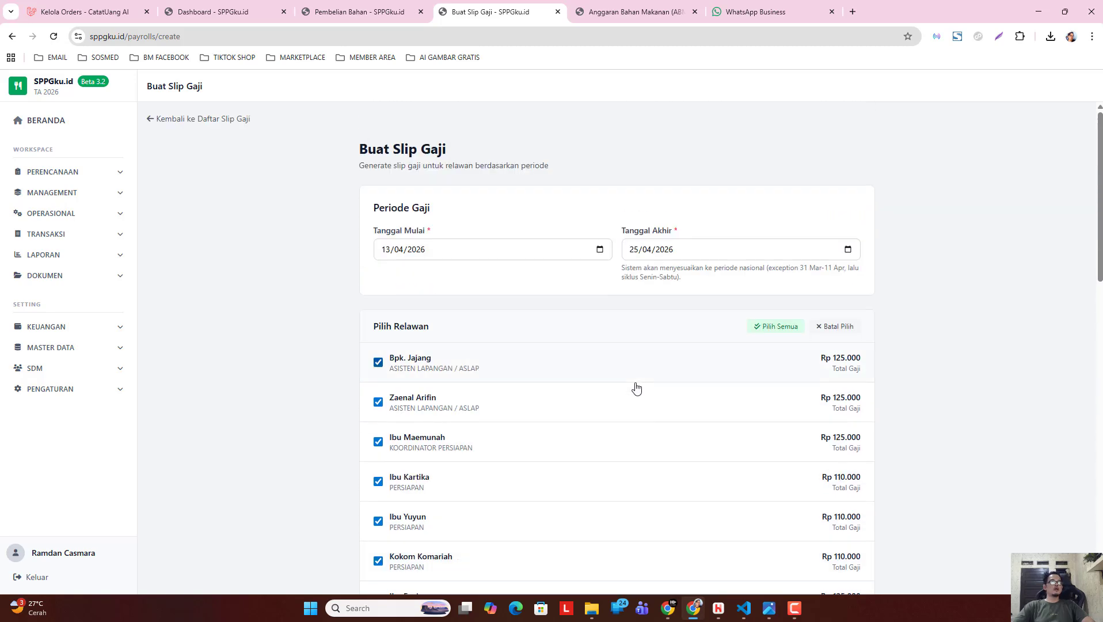
click(199, 119)
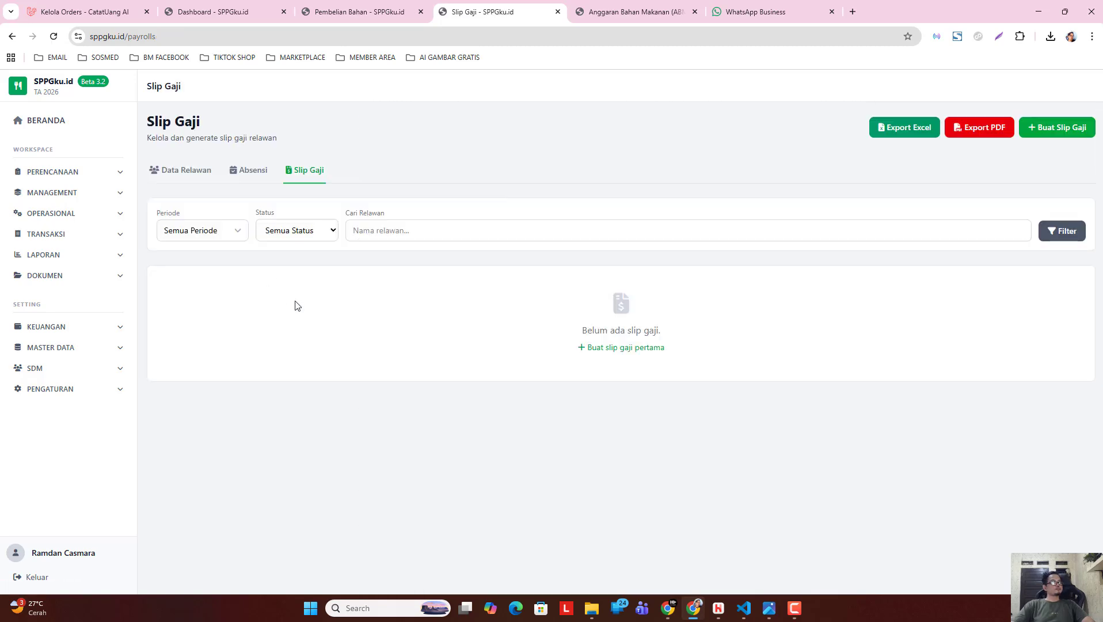
- Check the Data Relawan list and the RAB page, and open the Anggaran Bahan Makanan list
click(201, 170)
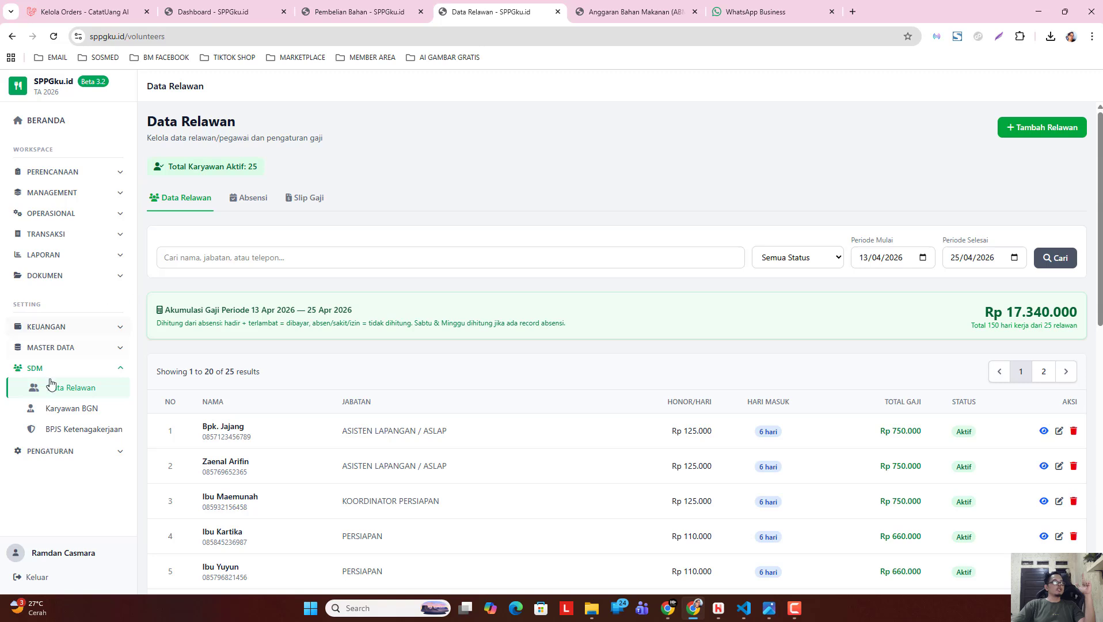
click(89, 172)
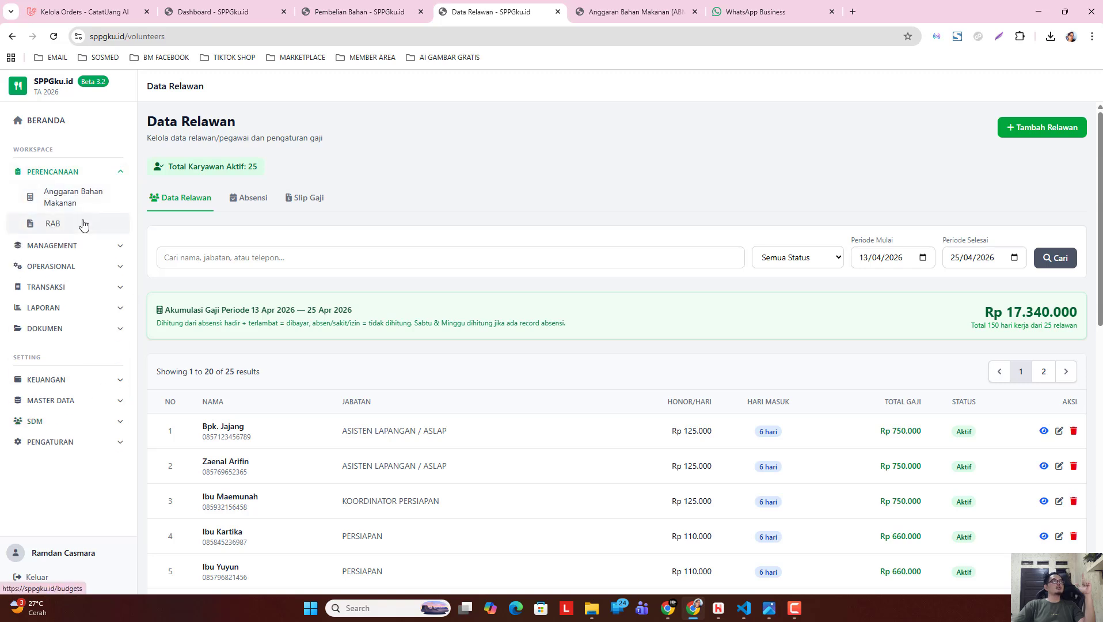
click(84, 224)
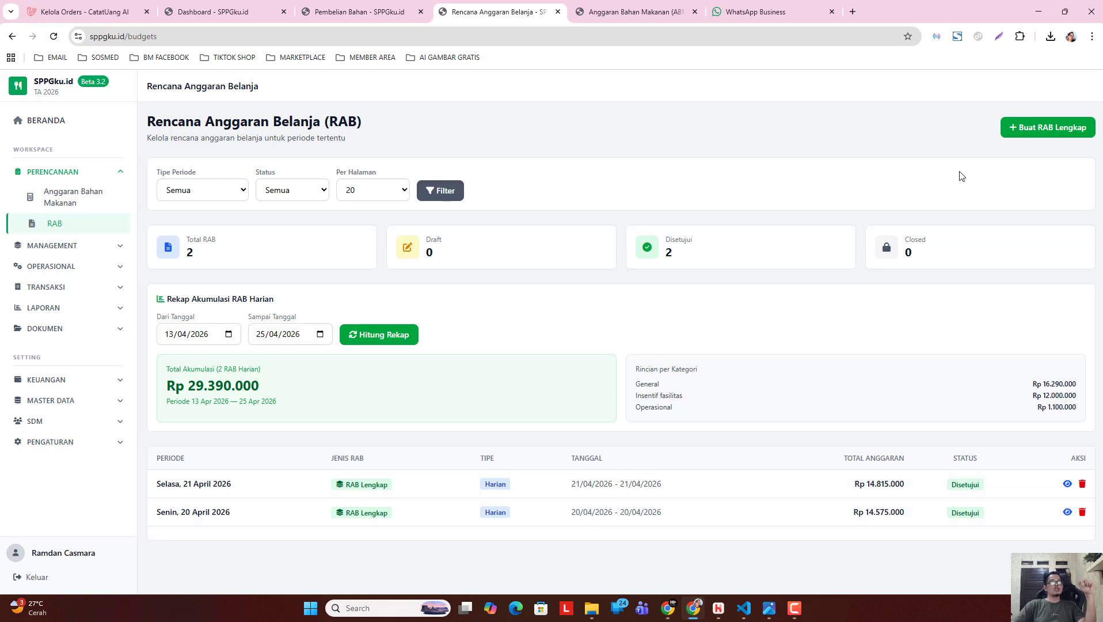
click(78, 202)
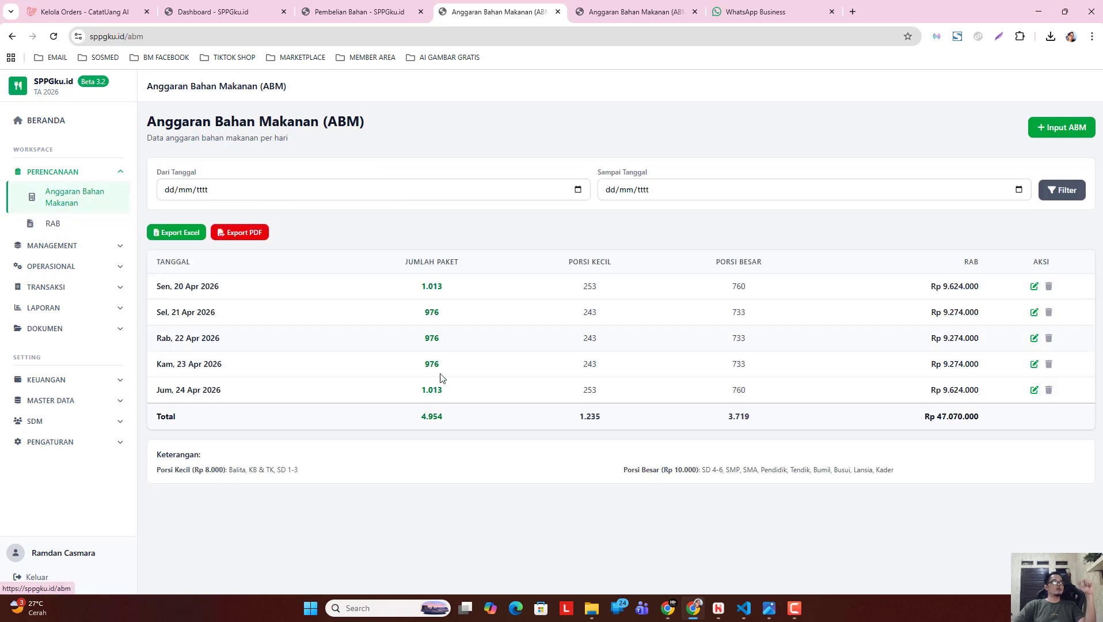
click(1072, 127)
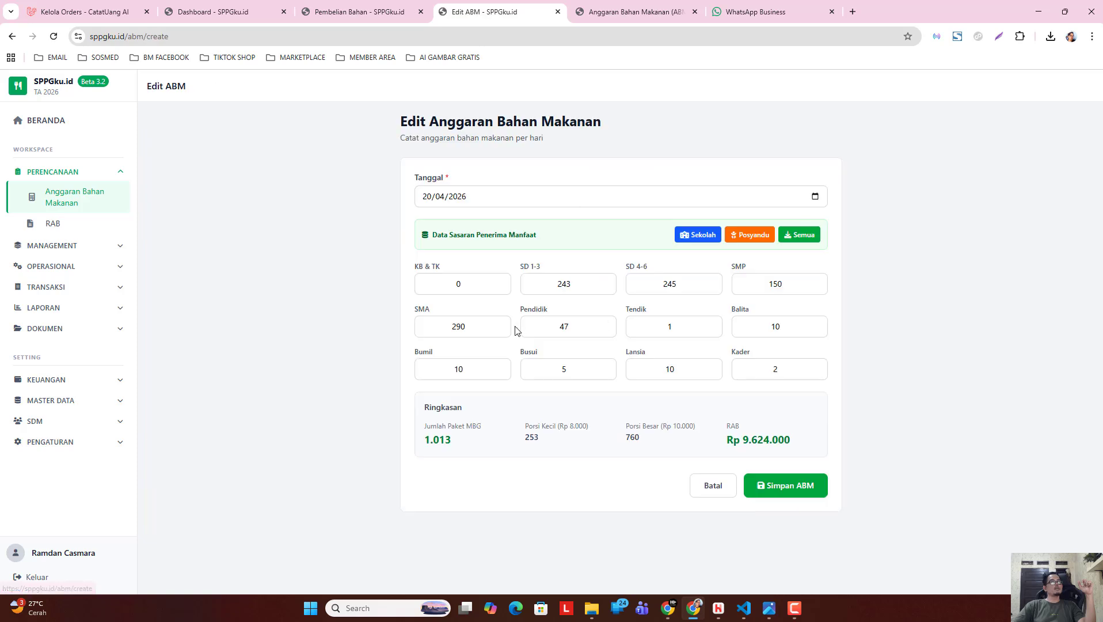
click(815, 196)
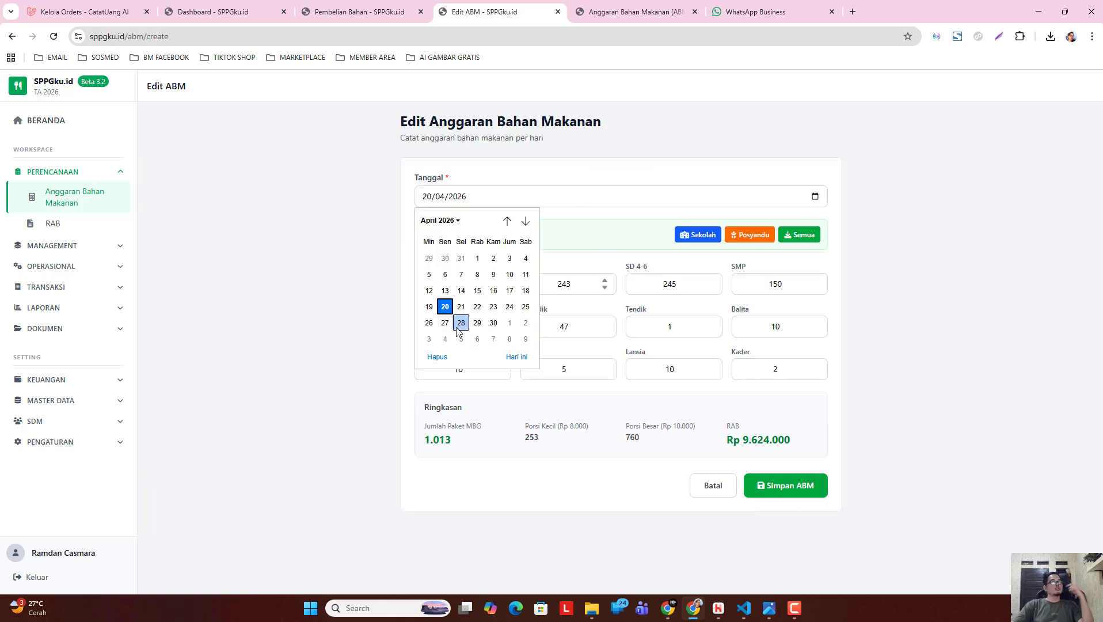
click(444, 323)
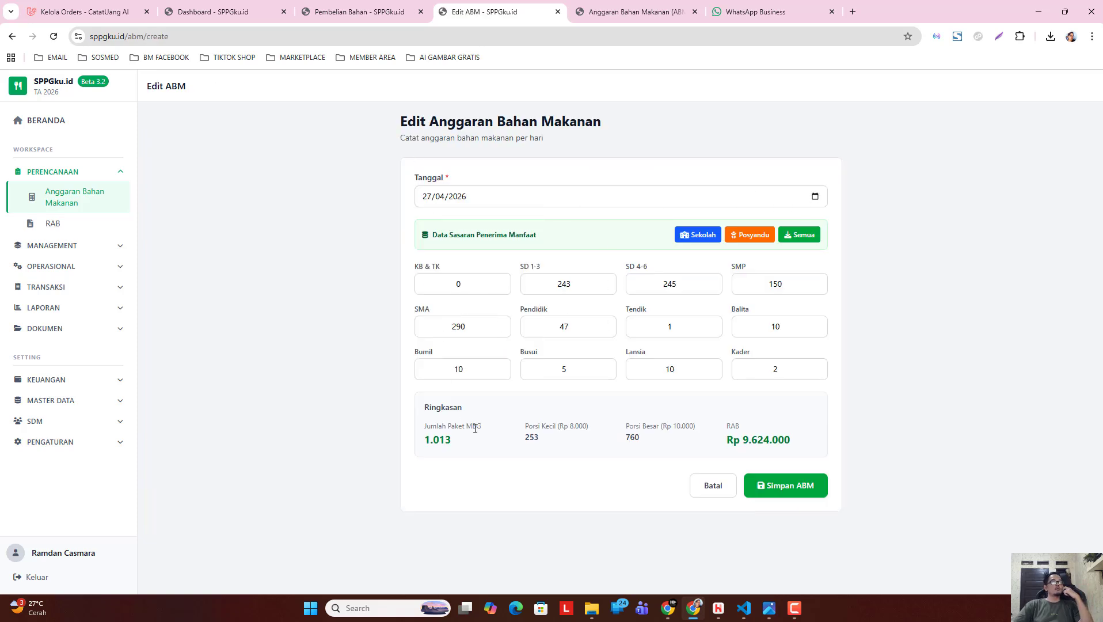
click(711, 490)
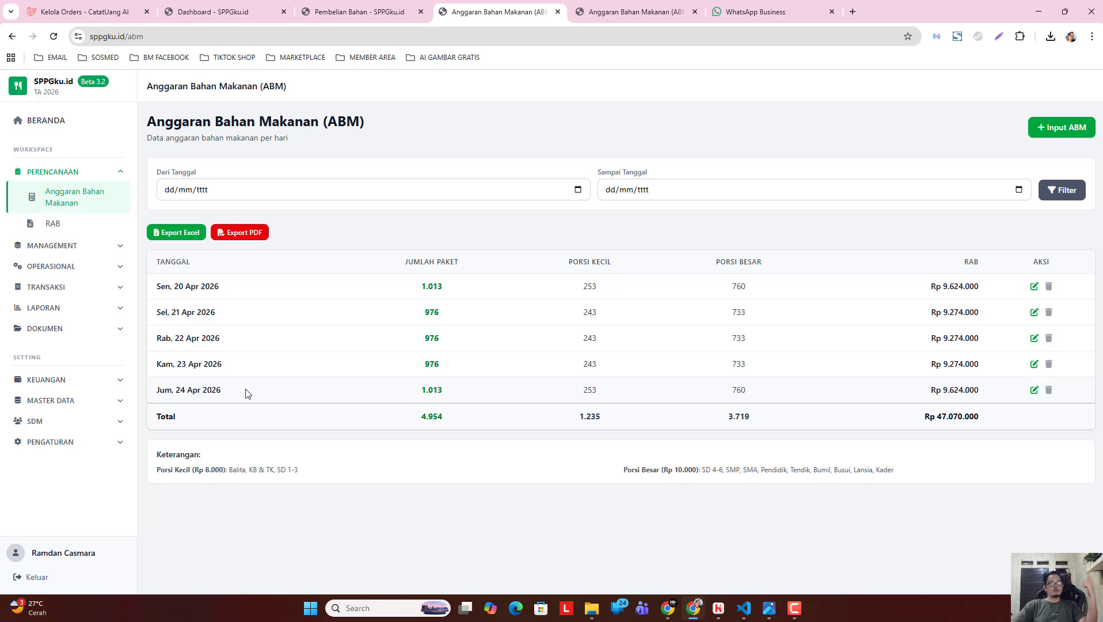
- Add and save a food budget (ABM) entry for 27/04/2026 with the prefilled beneficiary numbers
click(1059, 128)
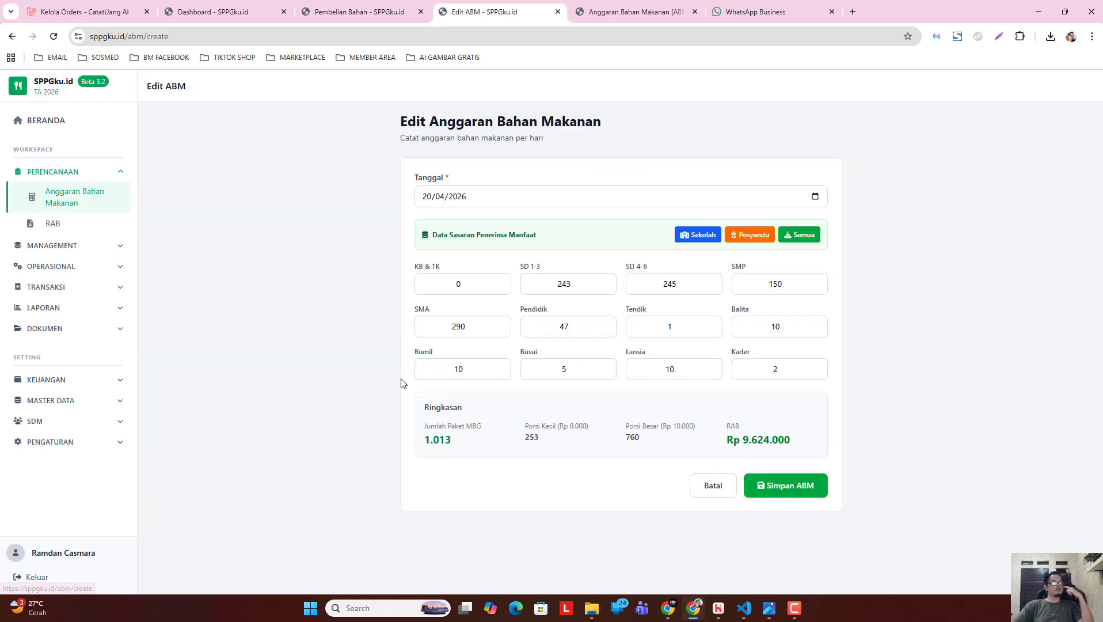
click(813, 197)
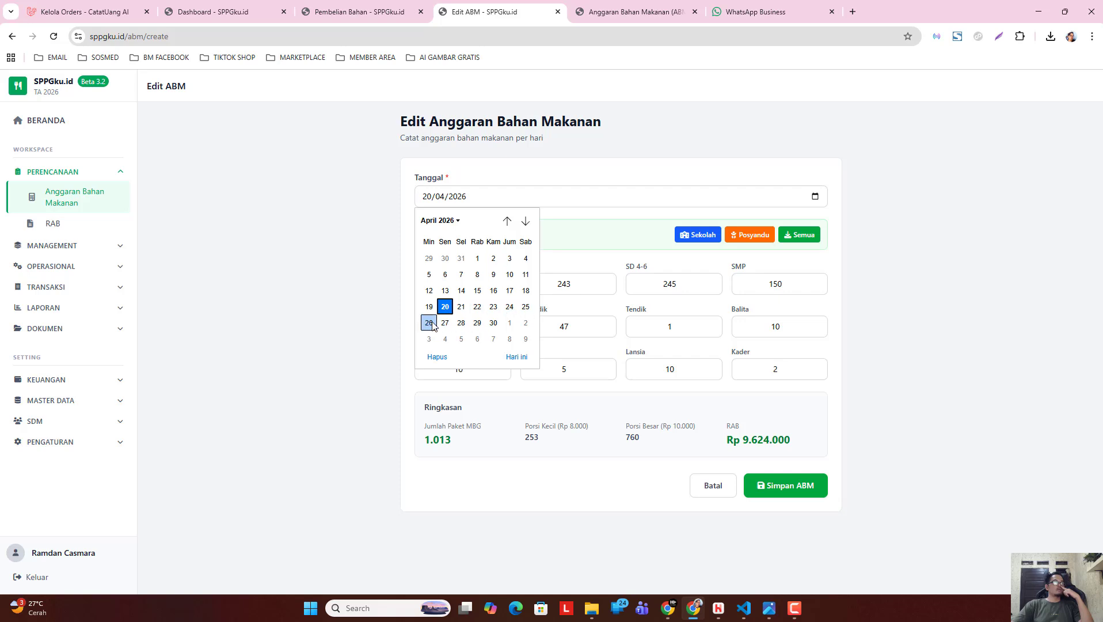
click(444, 322)
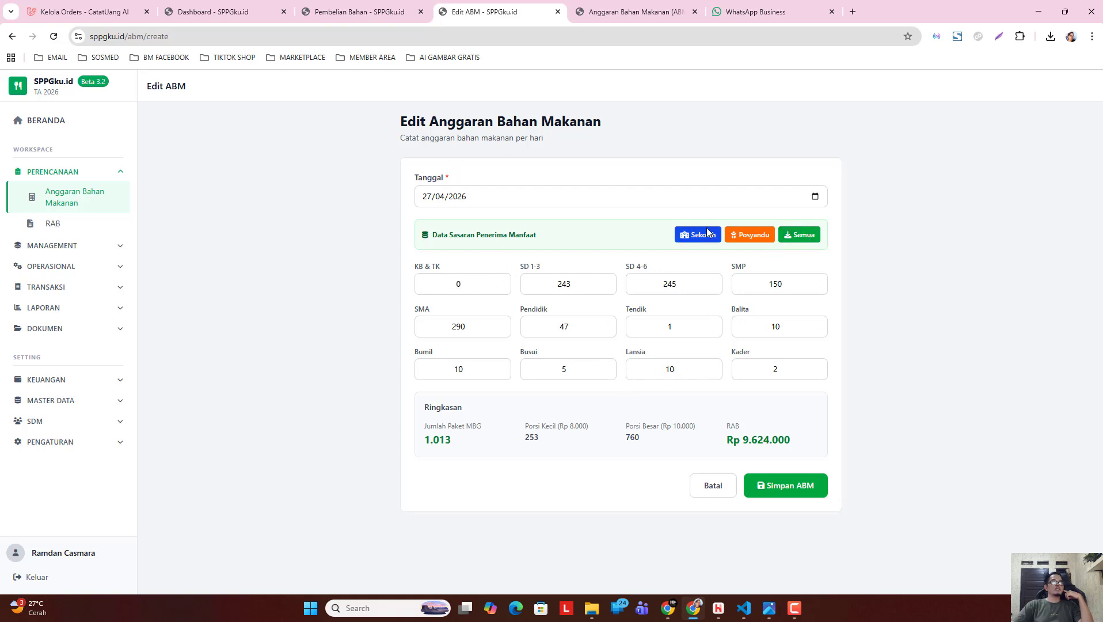
click(782, 492)
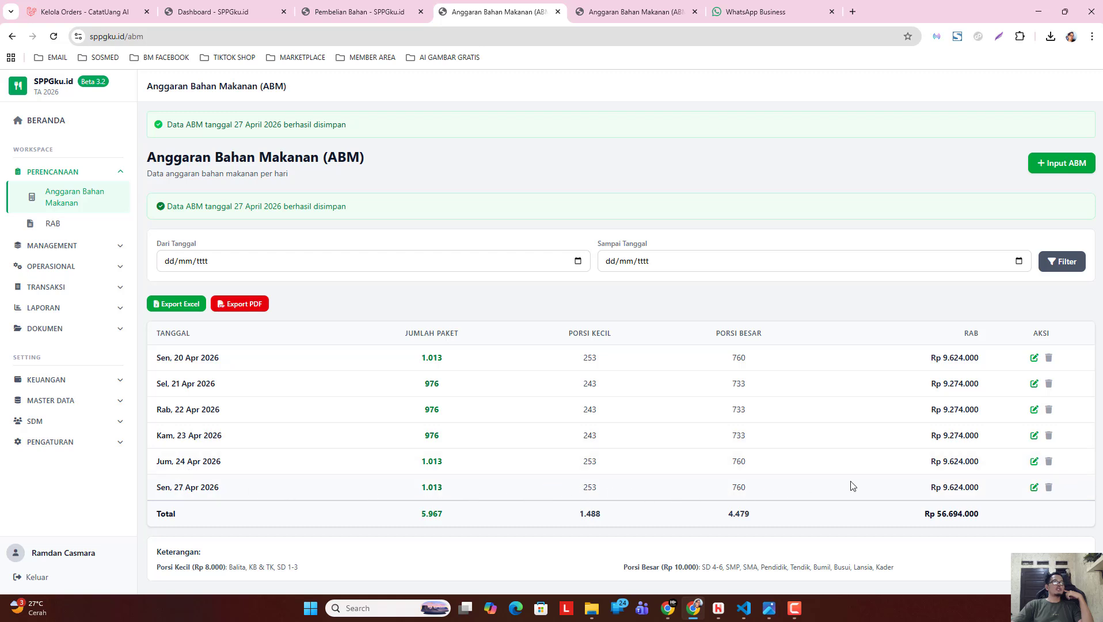
- Add and save an ABM entry for 28/04/2026 using only the Sekolah beneficiary data
click(1047, 166)
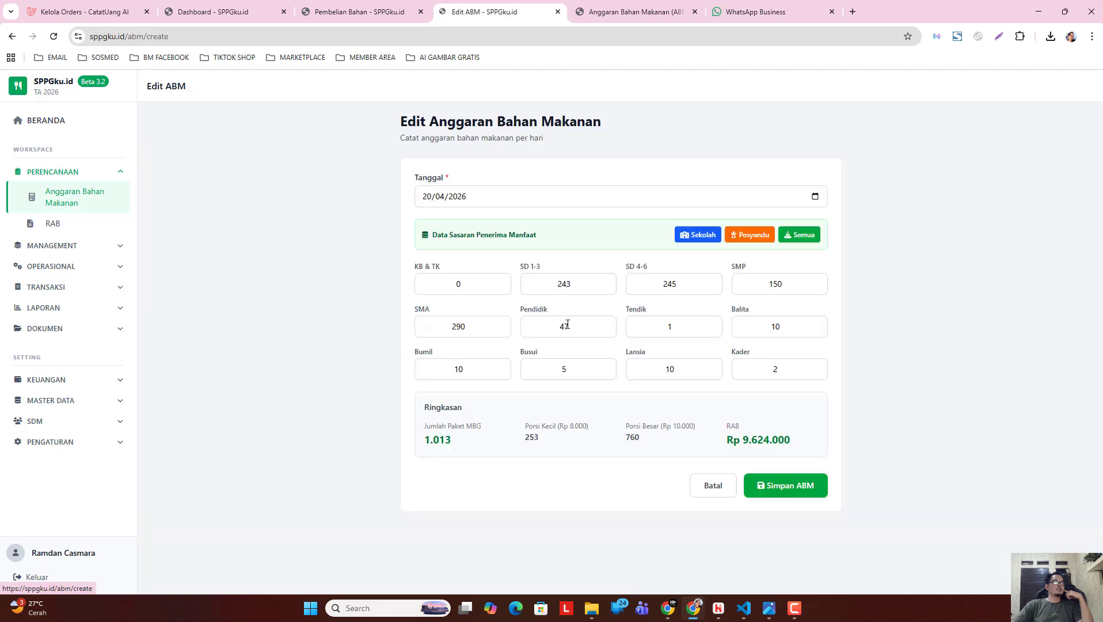
click(815, 196)
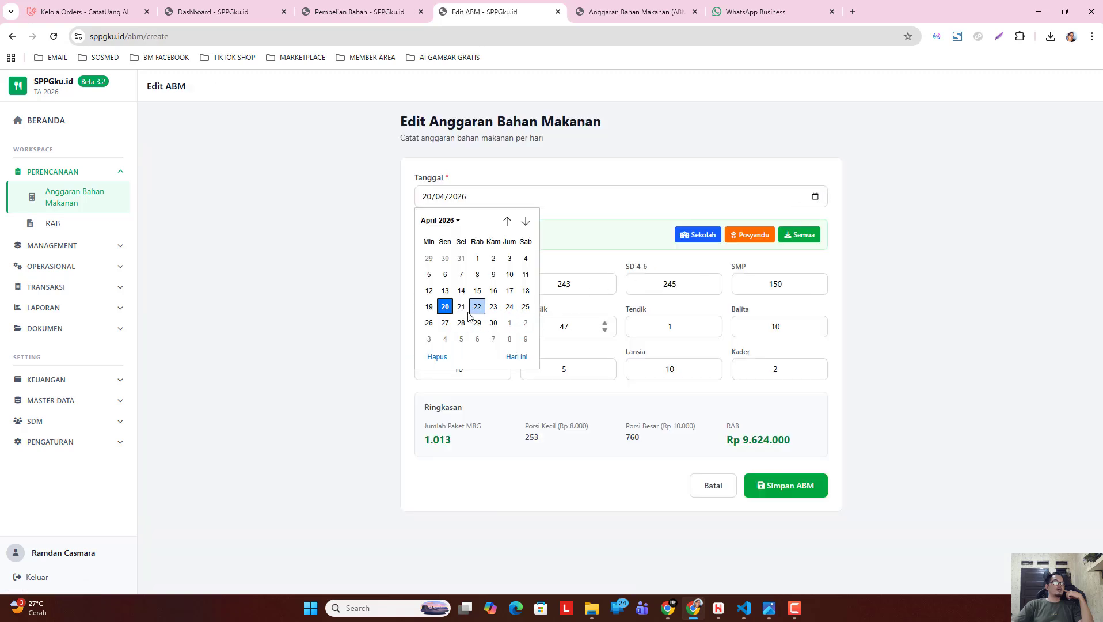
click(749, 237)
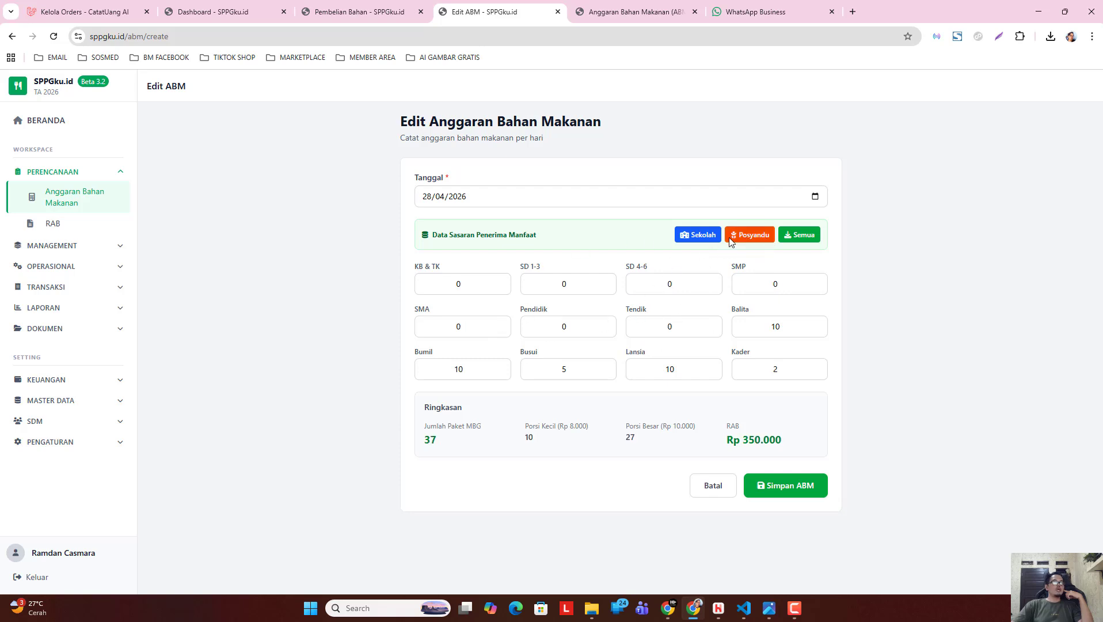
click(712, 238)
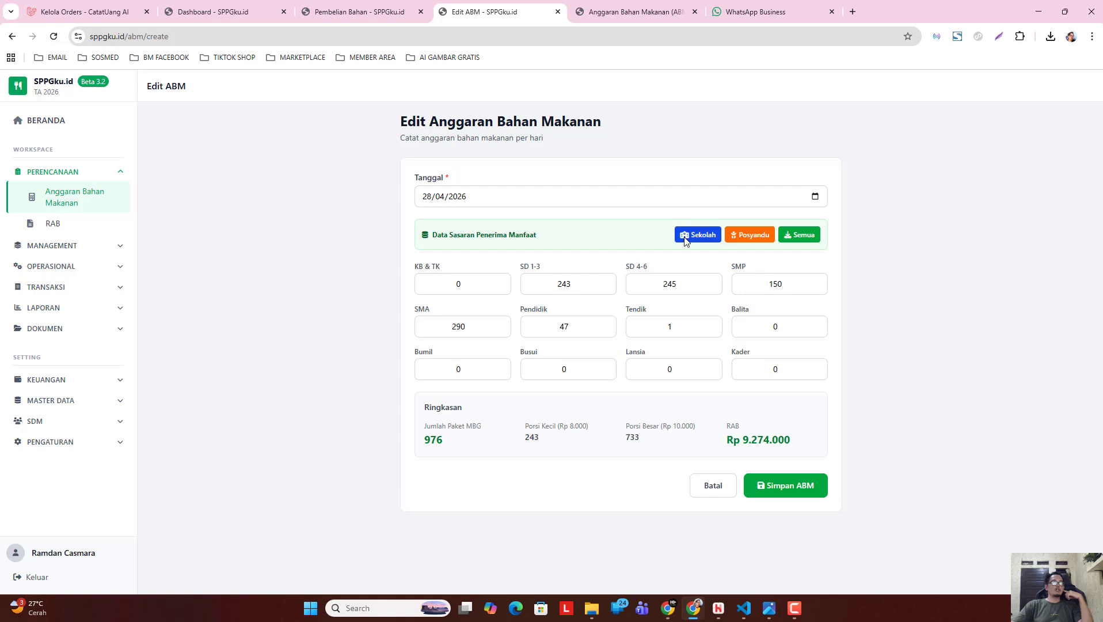
click(784, 485)
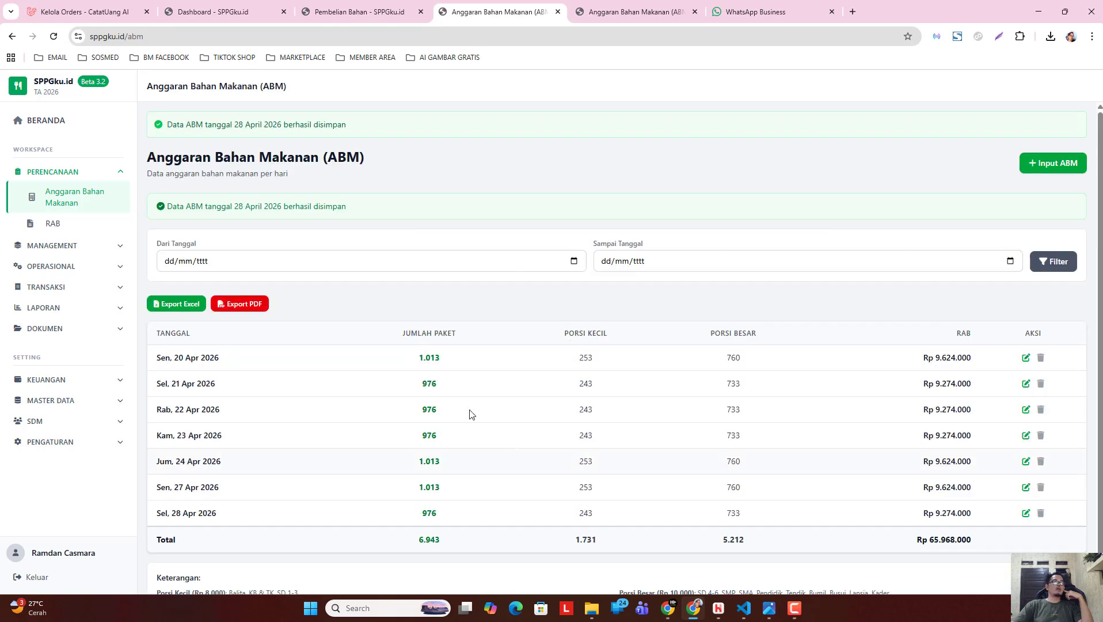
scroll(403, 385, down, 1)
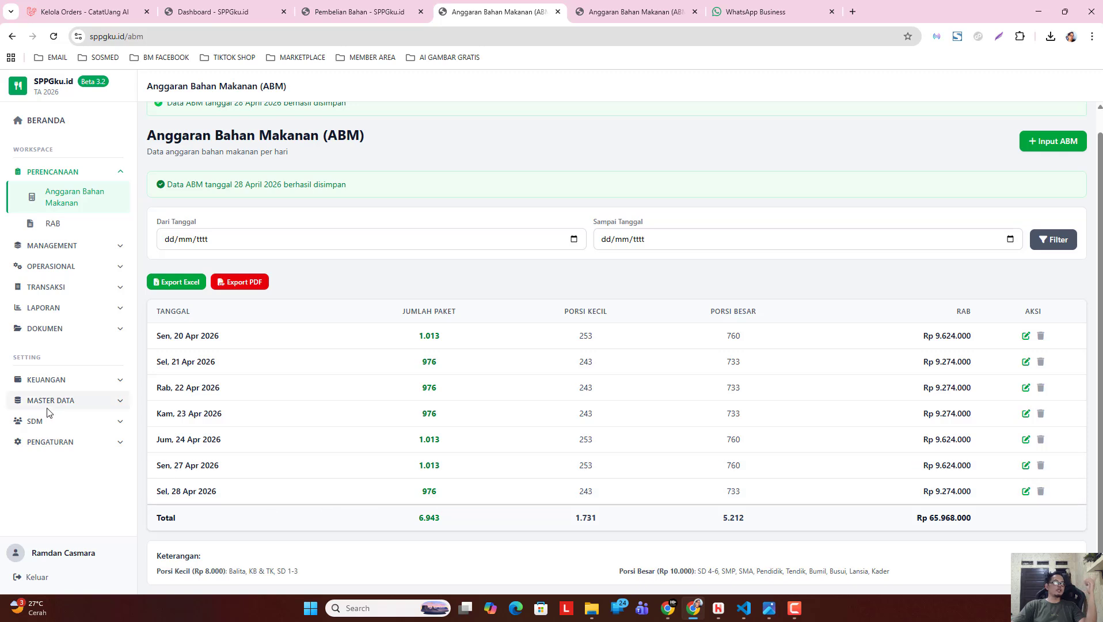
click(39, 421)
click(73, 423)
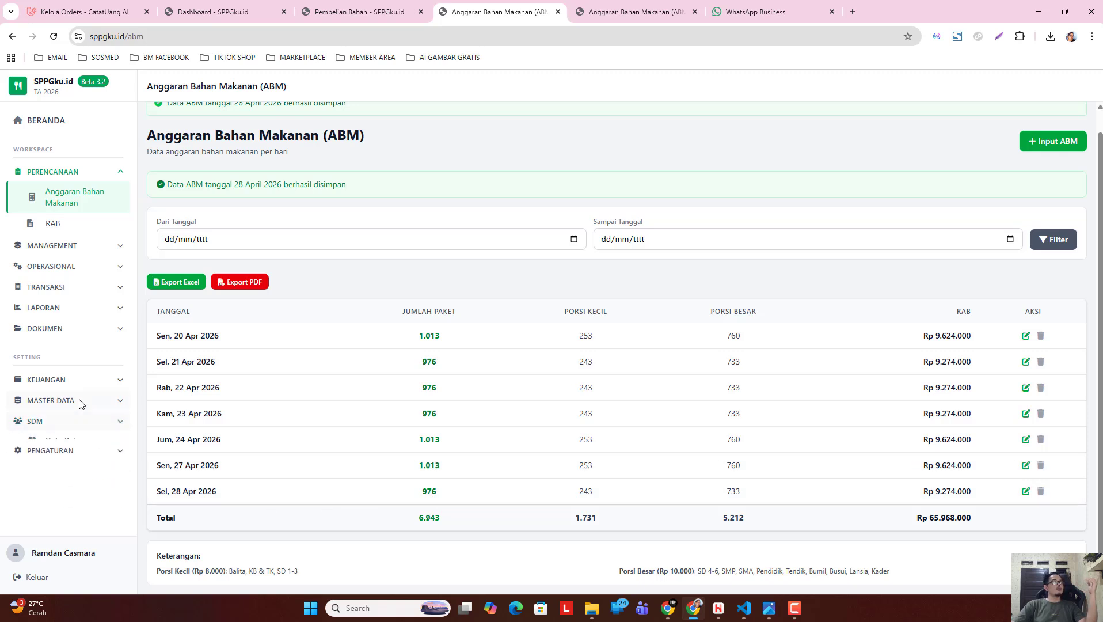
click(81, 402)
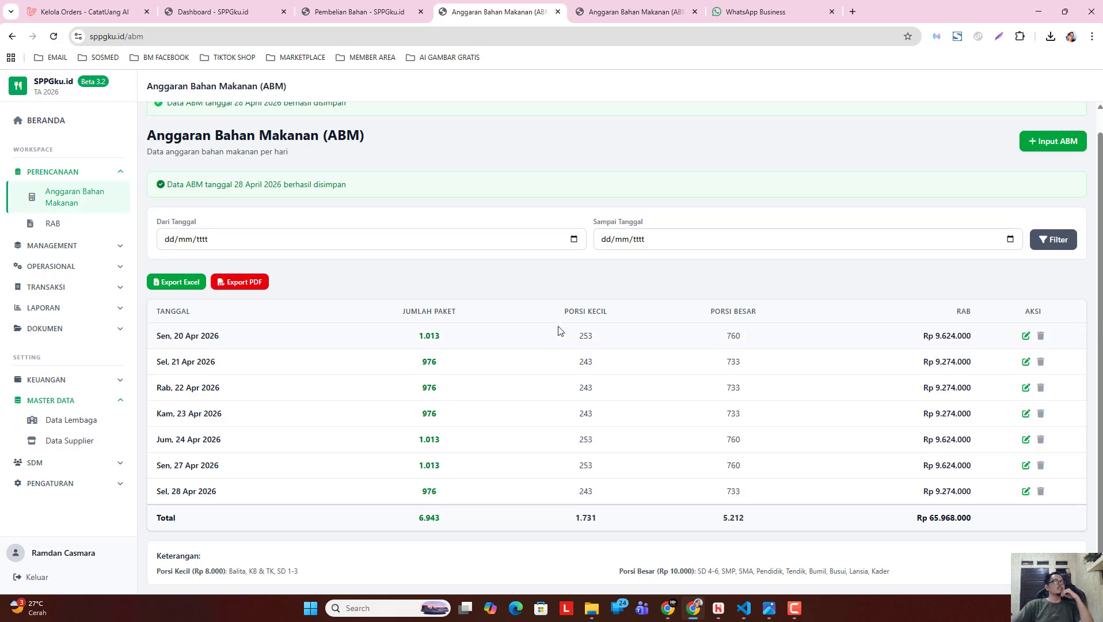
- Add and save an ABM entry for 29/04/2026 using only the Sekolah beneficiary data
click(1053, 142)
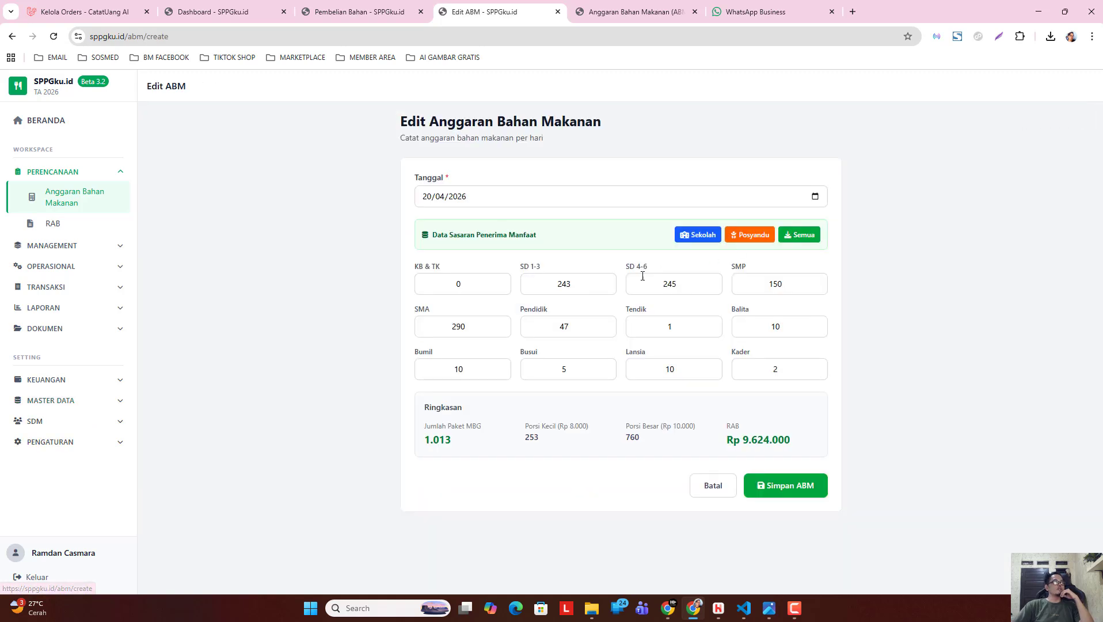
click(814, 198)
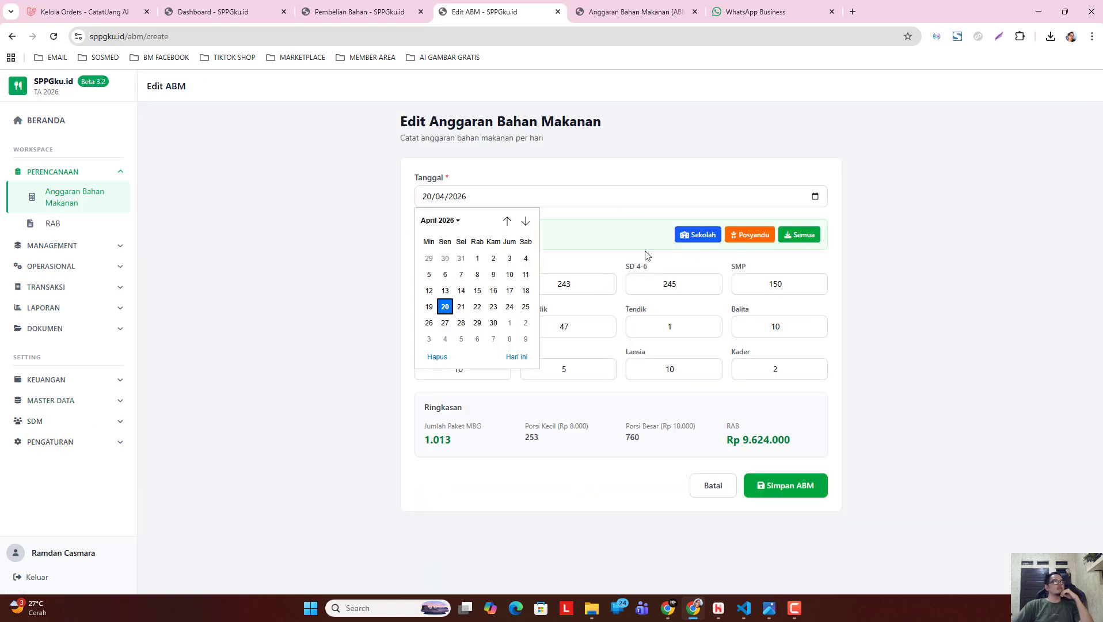
click(477, 323)
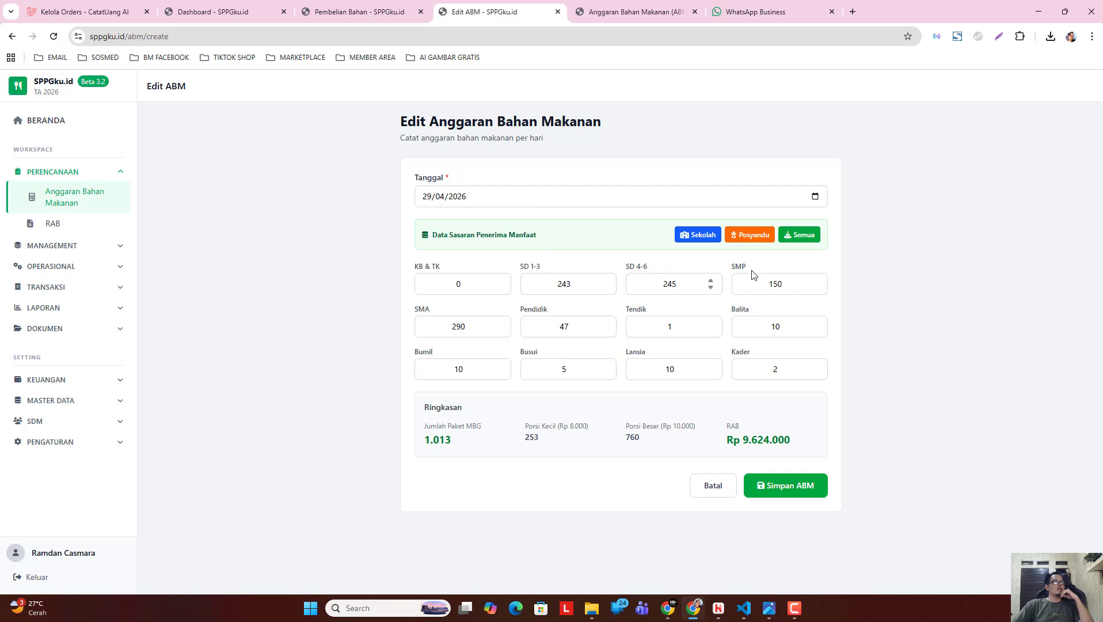
click(717, 241)
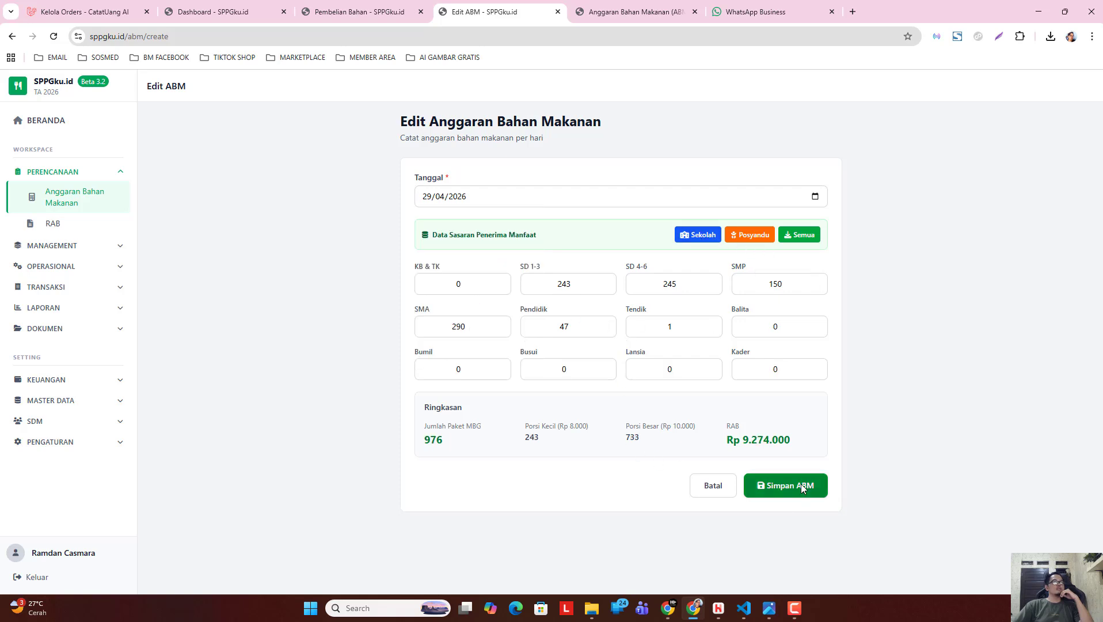
click(784, 486)
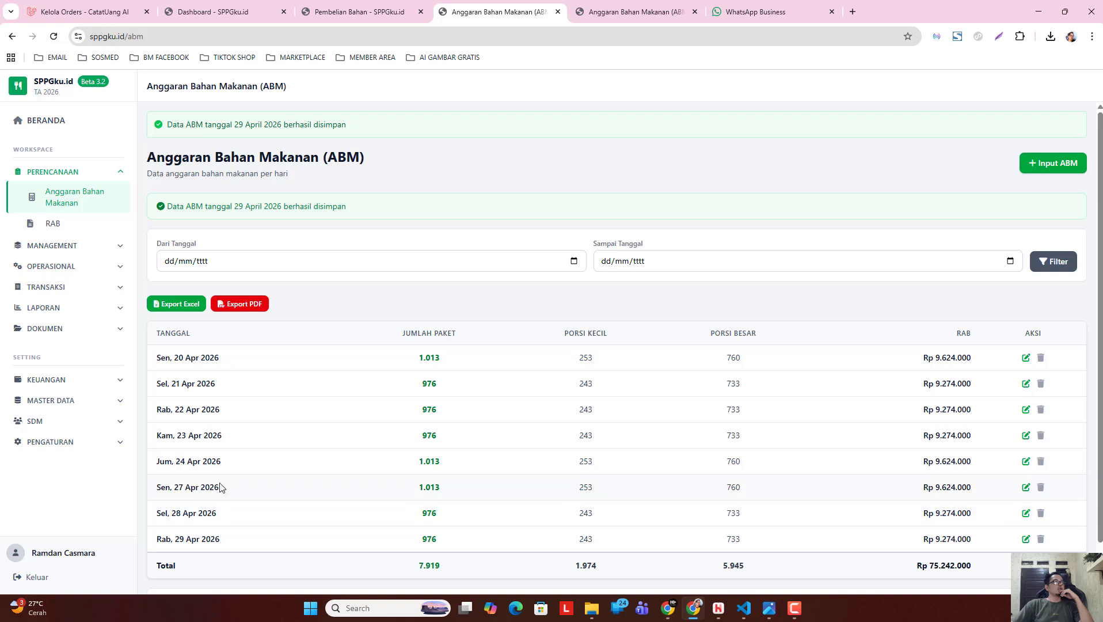
- Review the 29 Apr 2026 ABM entry in its edit form, leave it without saving, and open the RAB page
scroll(534, 465, down, 1)
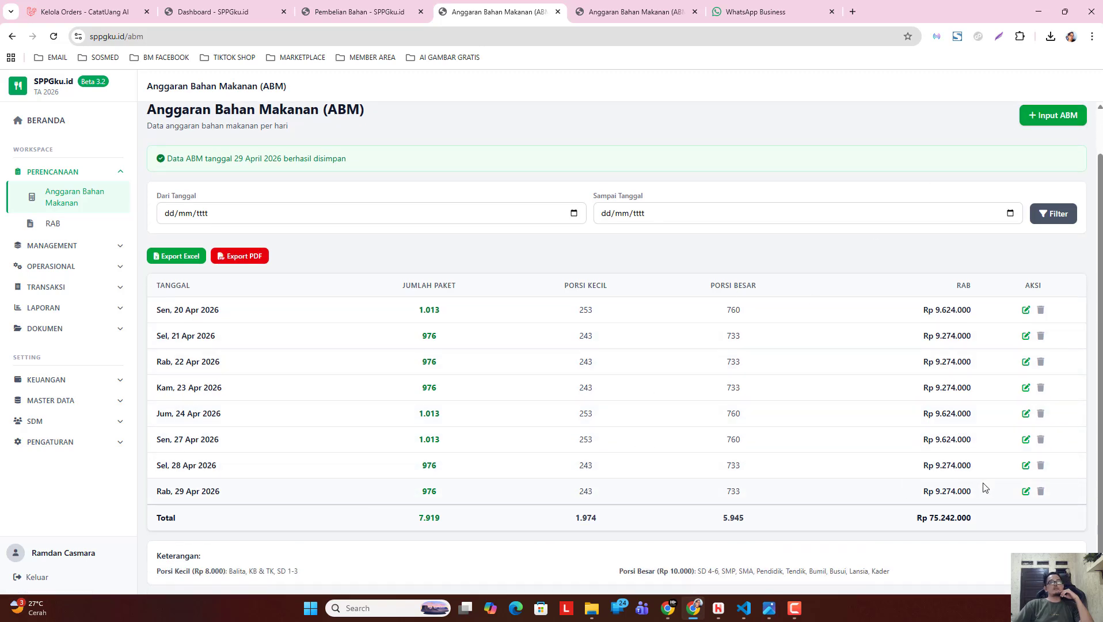
click(1026, 491)
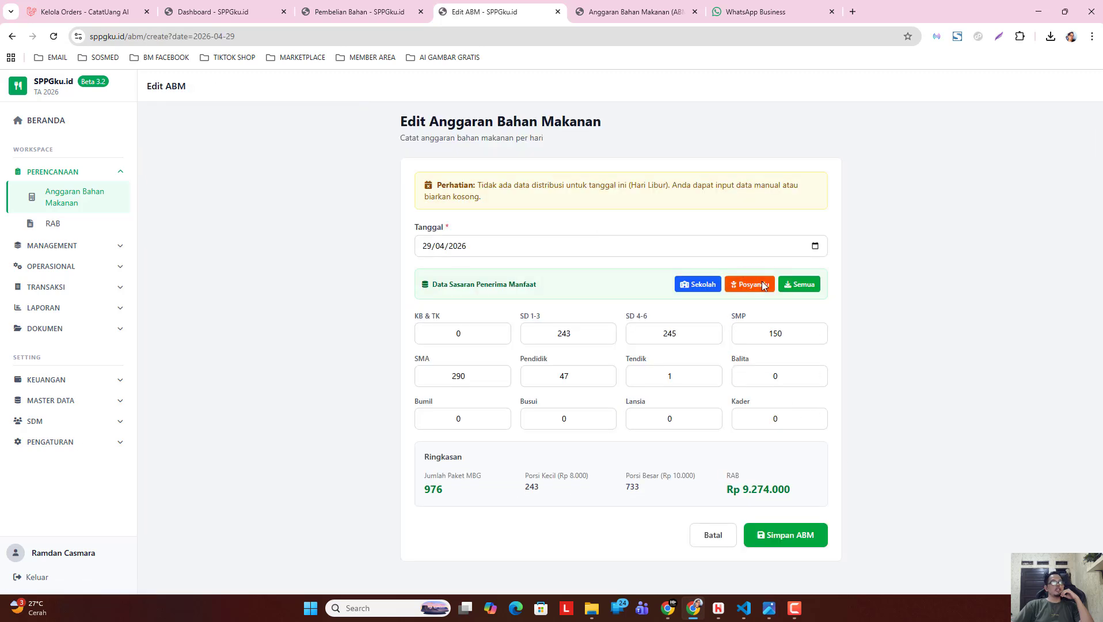
click(713, 534)
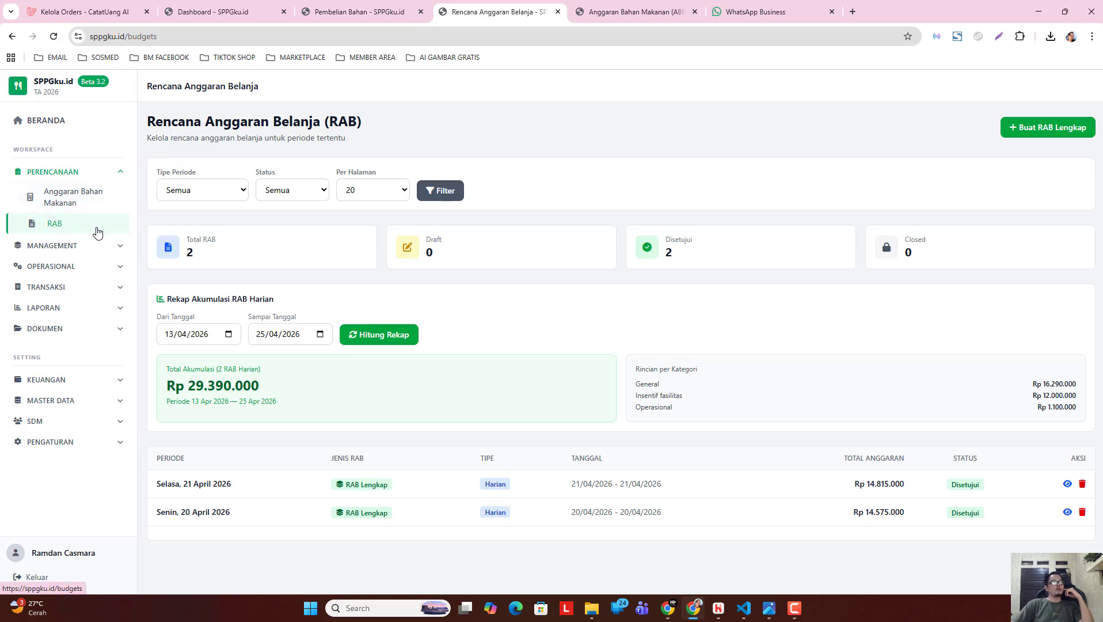
click(96, 252)
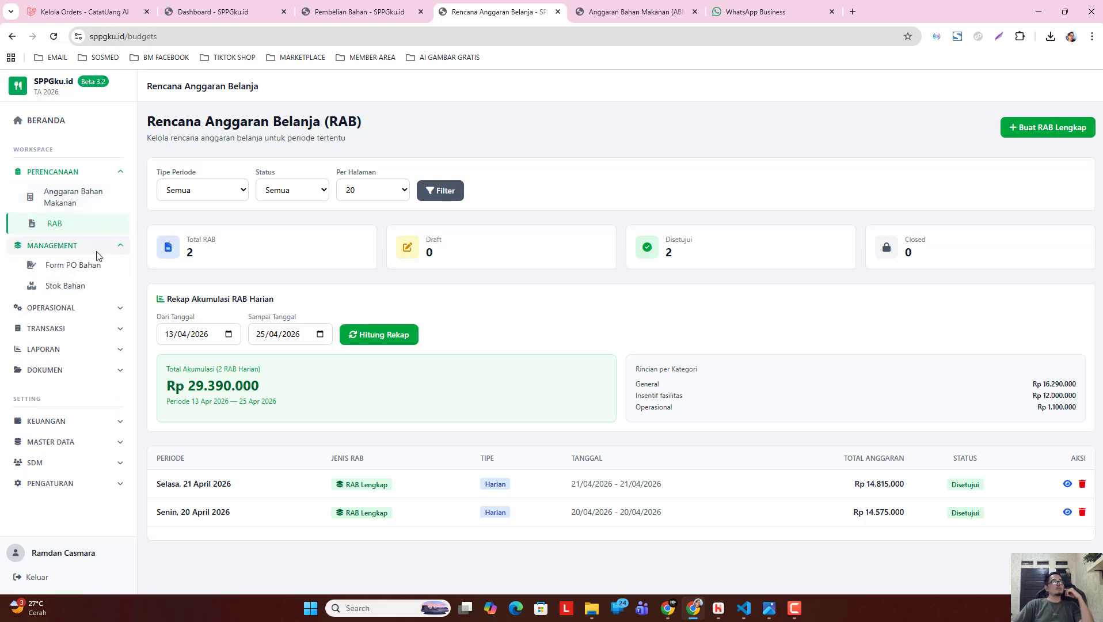
click(97, 252)
click(88, 272)
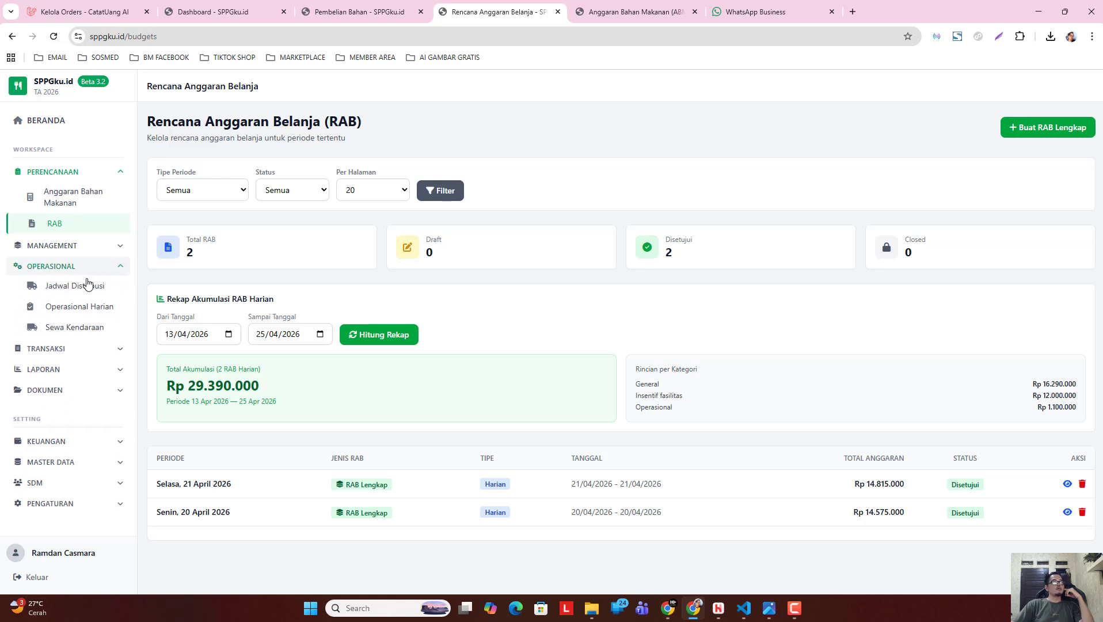
click(96, 350)
click(95, 349)
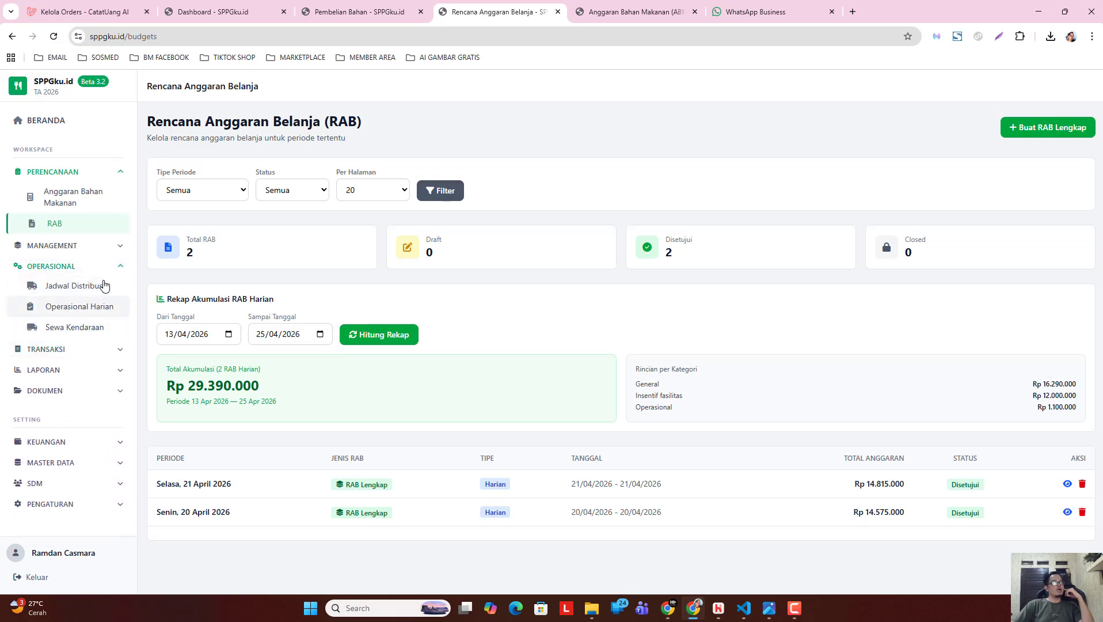
click(110, 266)
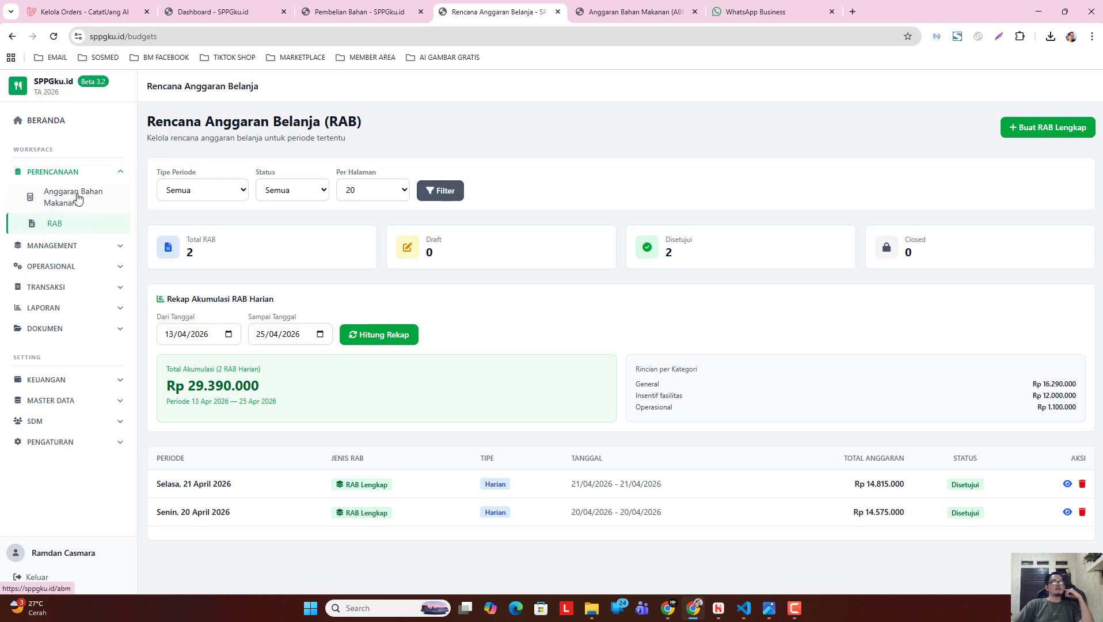
click(94, 247)
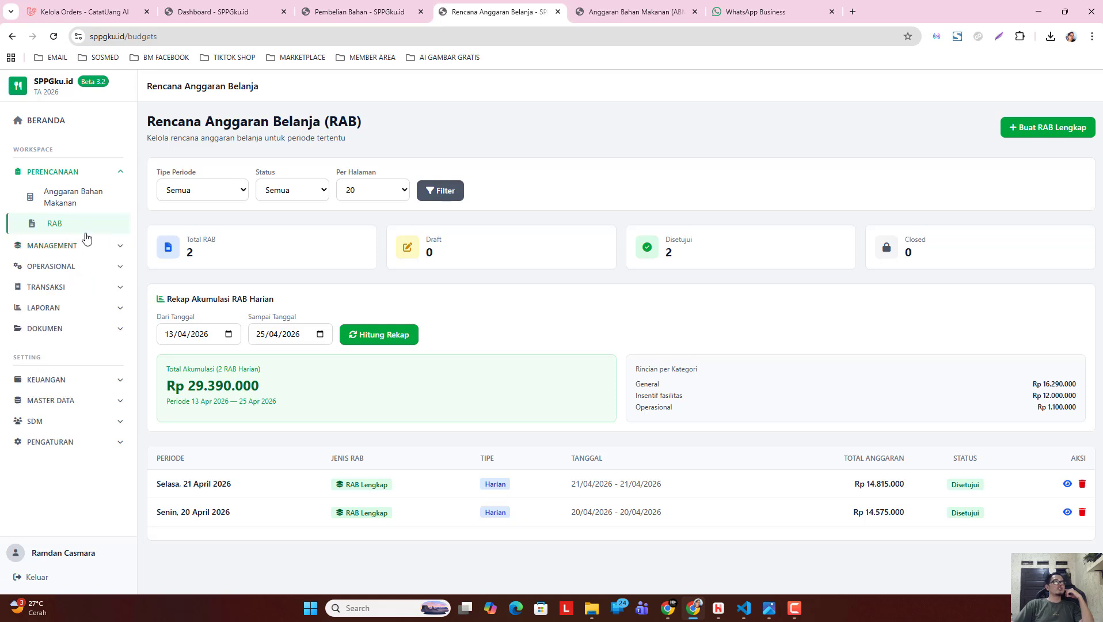
click(105, 246)
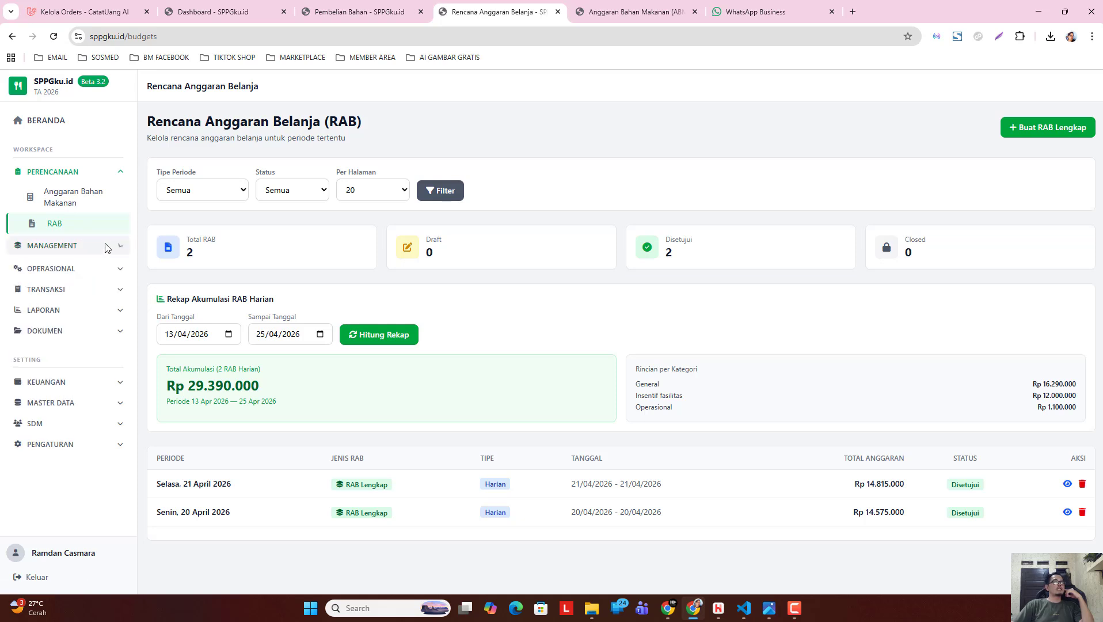
click(83, 288)
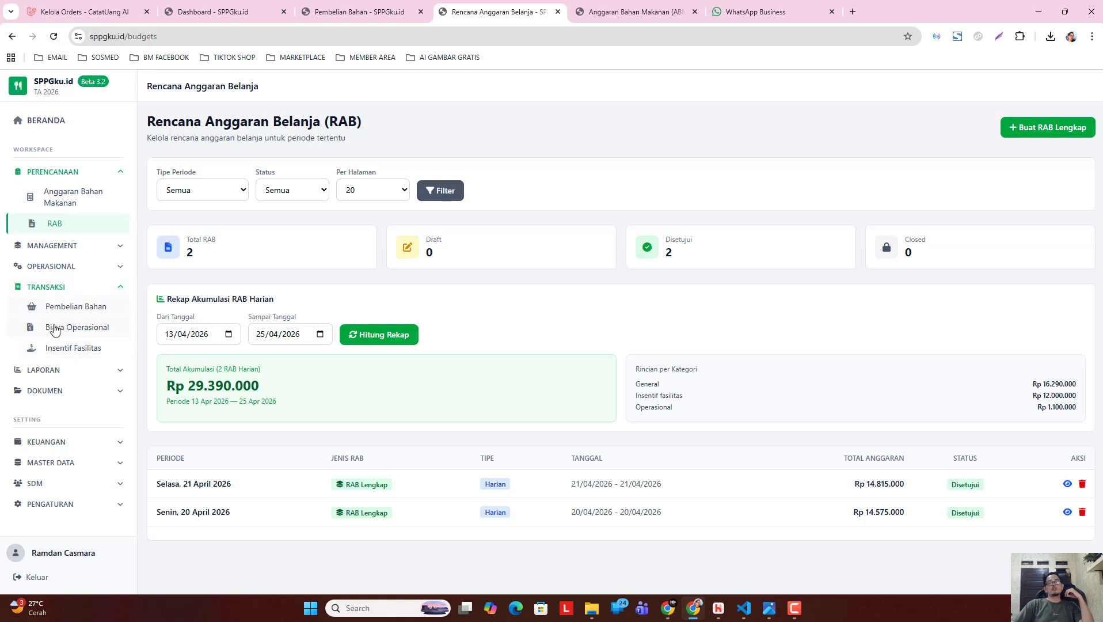